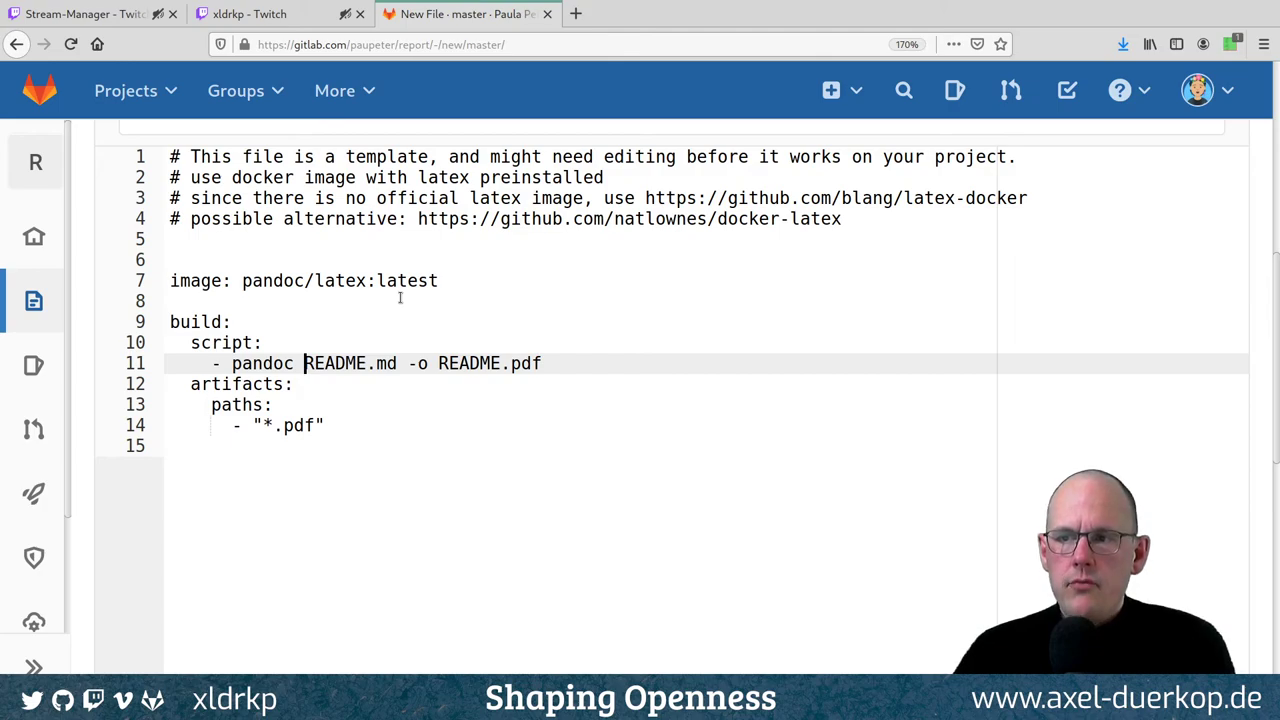
# Review the new CI configuration's pandoc/latex image, the command converting README.md to README.pdf, and the "*.pdf" artifacts path
pyautogui.press('Right')
pyautogui.press('Right')
pyautogui.press('Right')
pyautogui.press('Right')
pyautogui.press('Right')
pyautogui.press('Right')
pyautogui.press('Right')
pyautogui.press('Right')
pyautogui.press('Right')
pyautogui.press('Right')
pyautogui.press('Right')
pyautogui.press('Right')
pyautogui.press('Right')
pyautogui.press('Right')
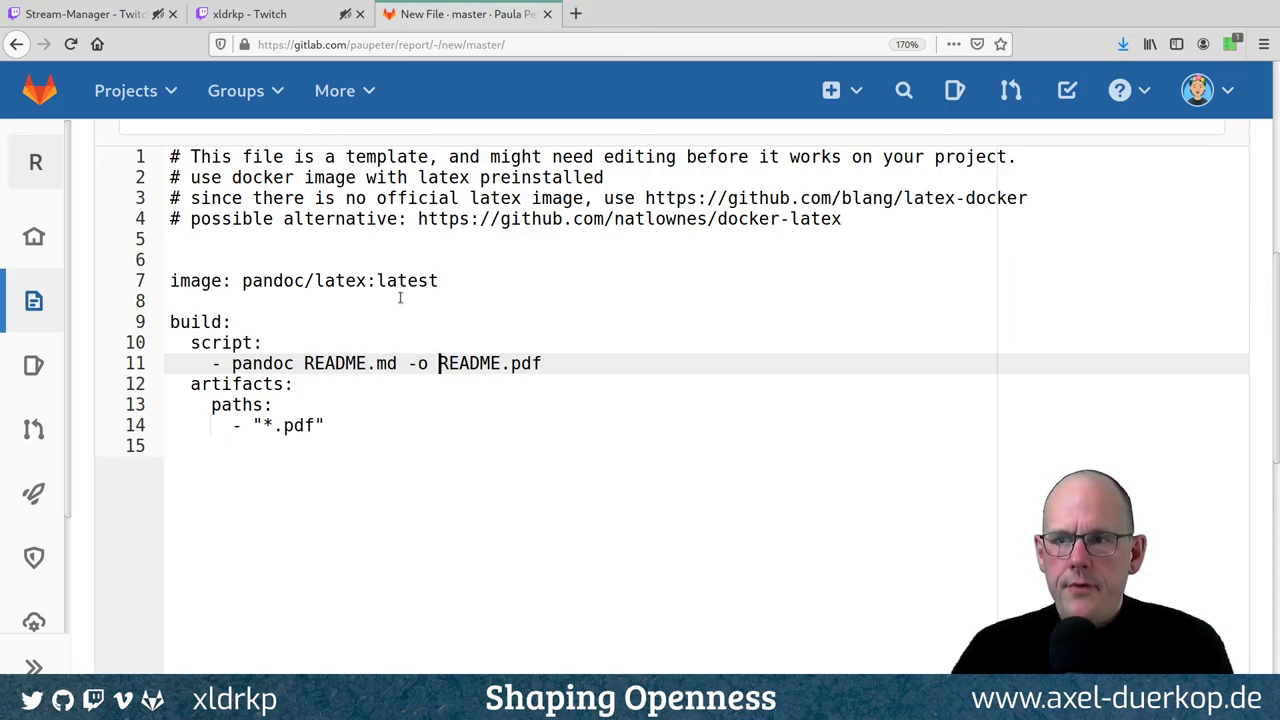
pyautogui.press('Down')
pyautogui.press('Down')
pyautogui.press('Up')
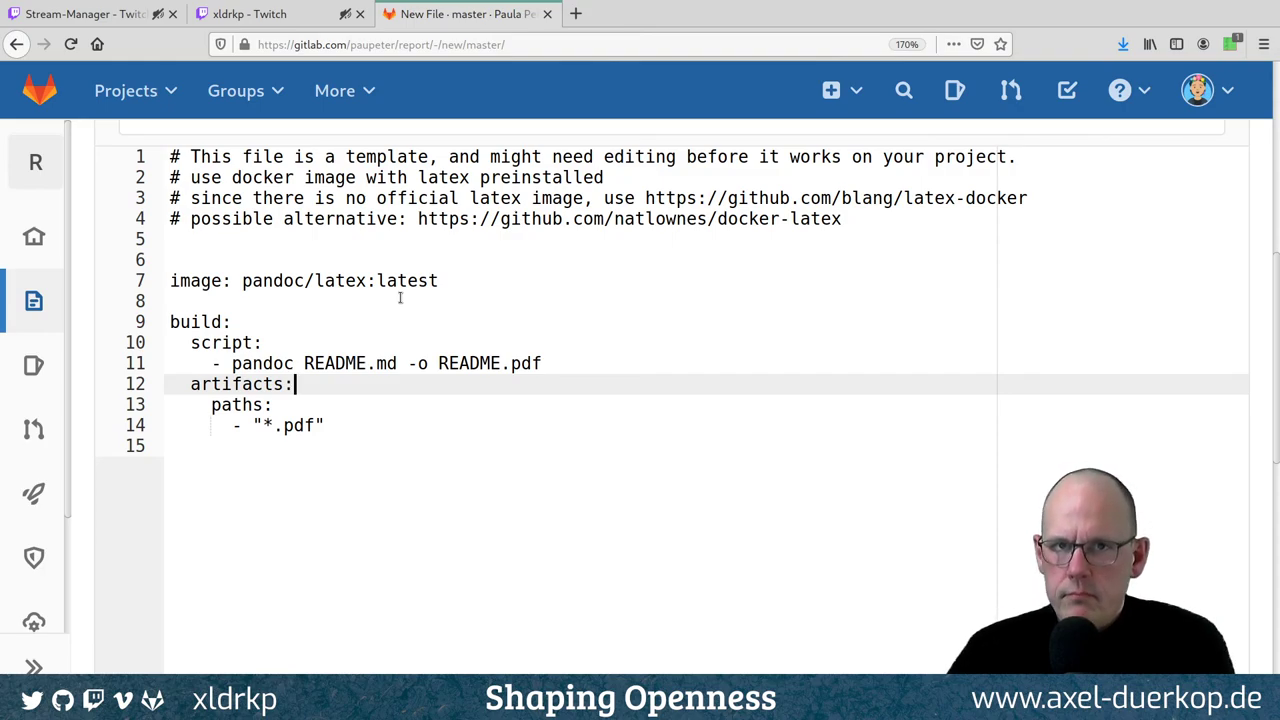
pyautogui.press('Down')
pyautogui.press('Down')
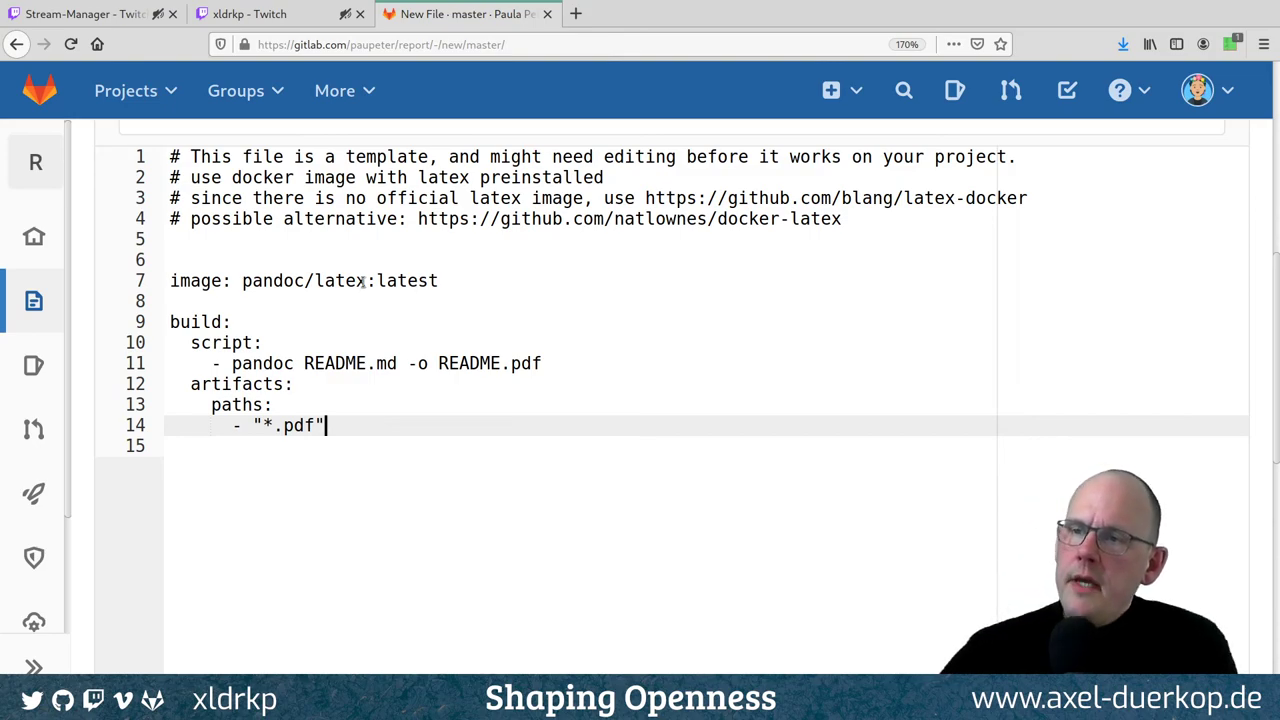
pyautogui.click(358, 280)
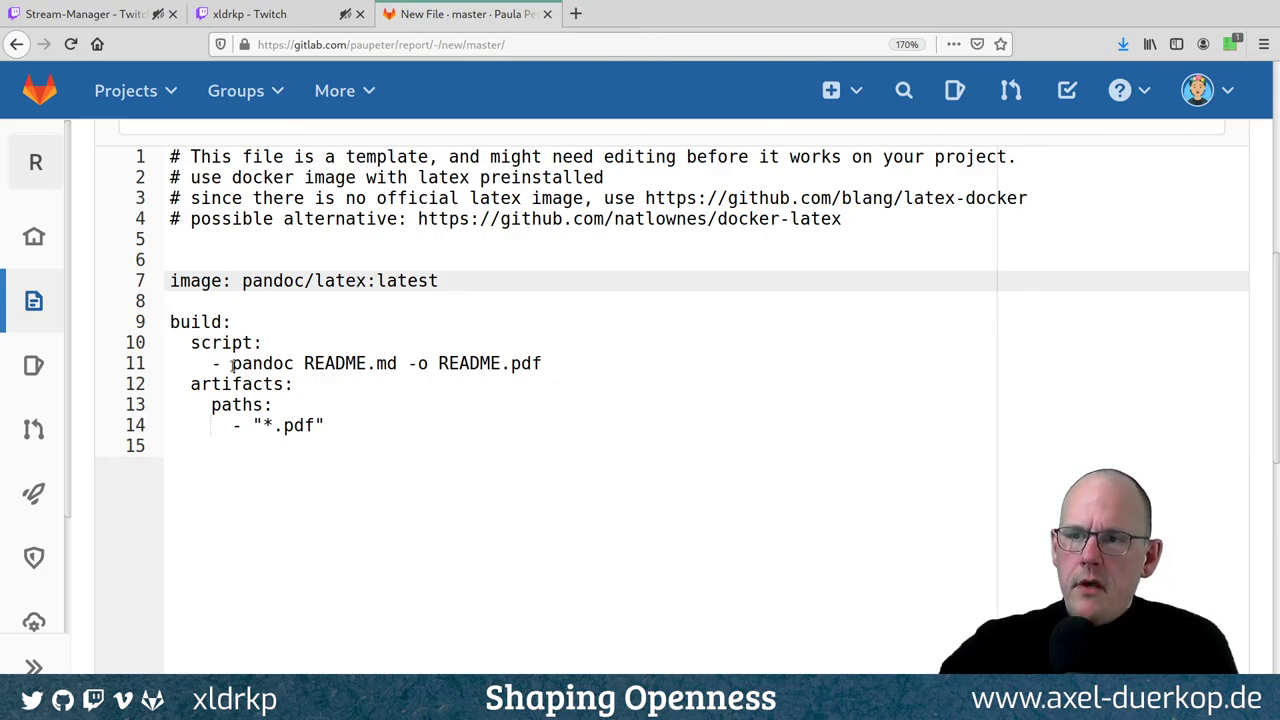
pyautogui.moveTo(232, 363); pyautogui.dragTo(546, 365)
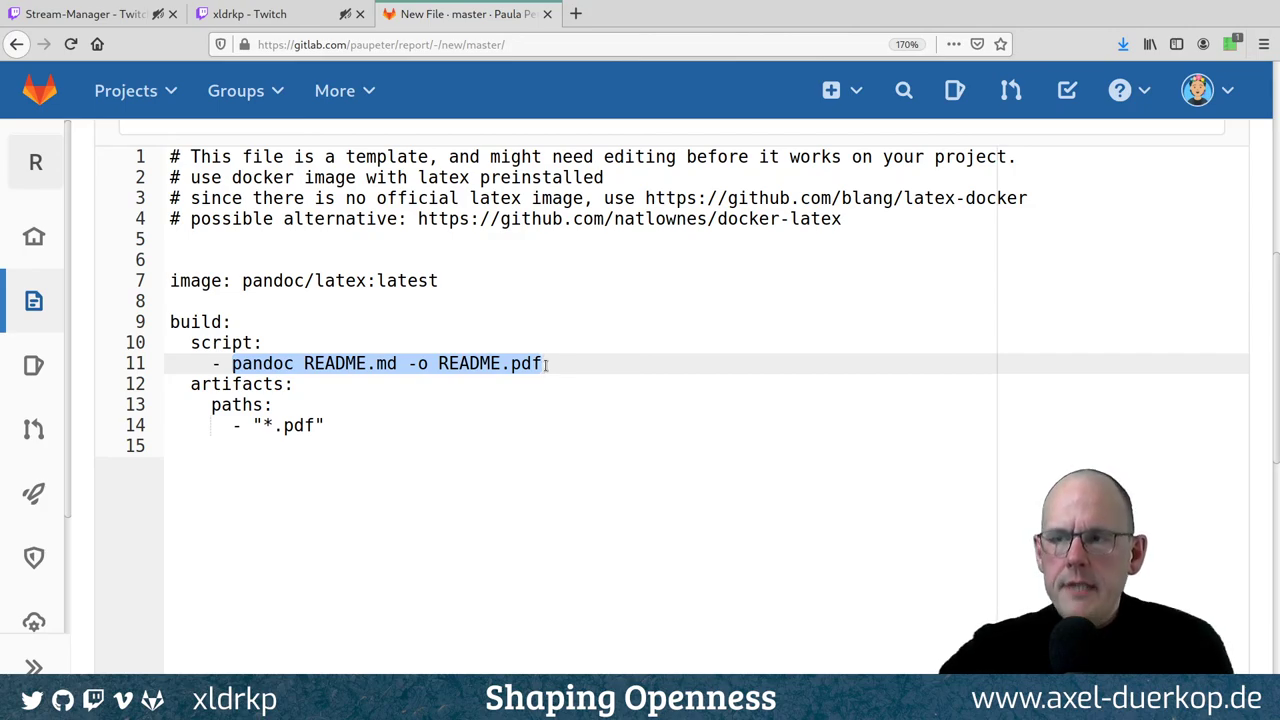
pyautogui.moveTo(263, 425); pyautogui.dragTo(316, 425)
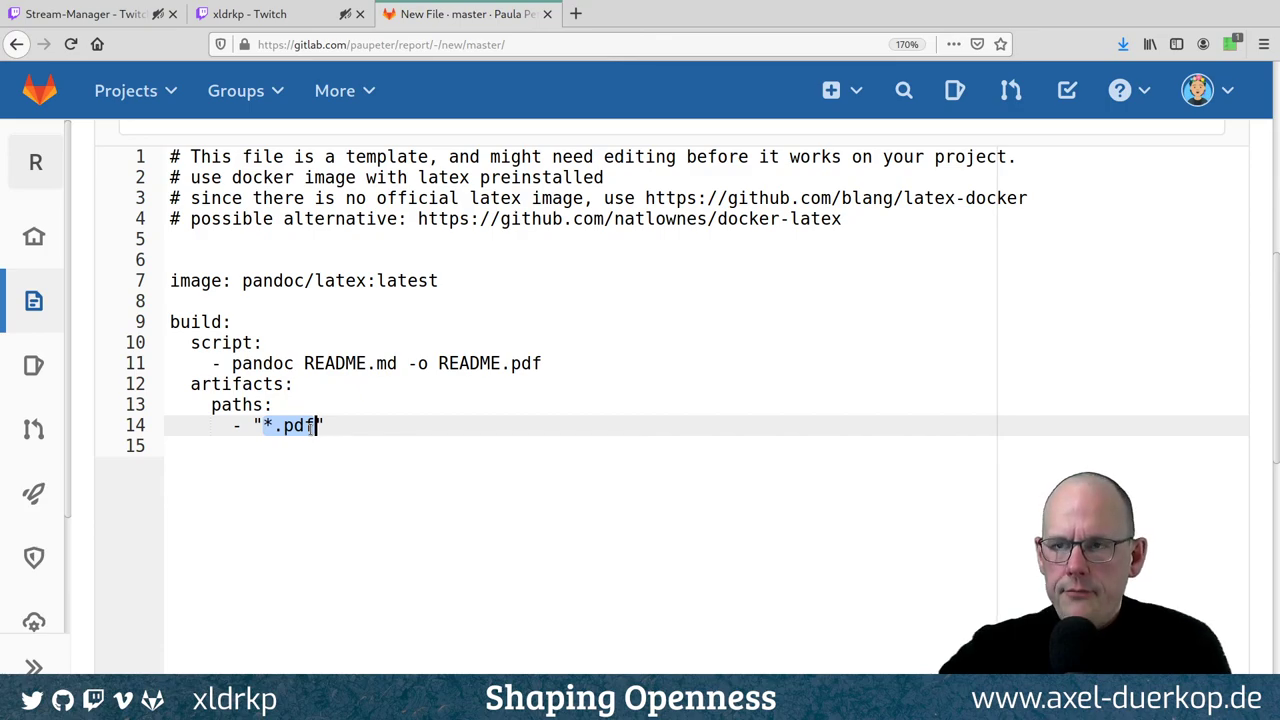
# Reset the page zoom and commit the new .gitlab-ci.yml to master with the message "Add new file"
pyautogui.hotkey('ctrl', '0')
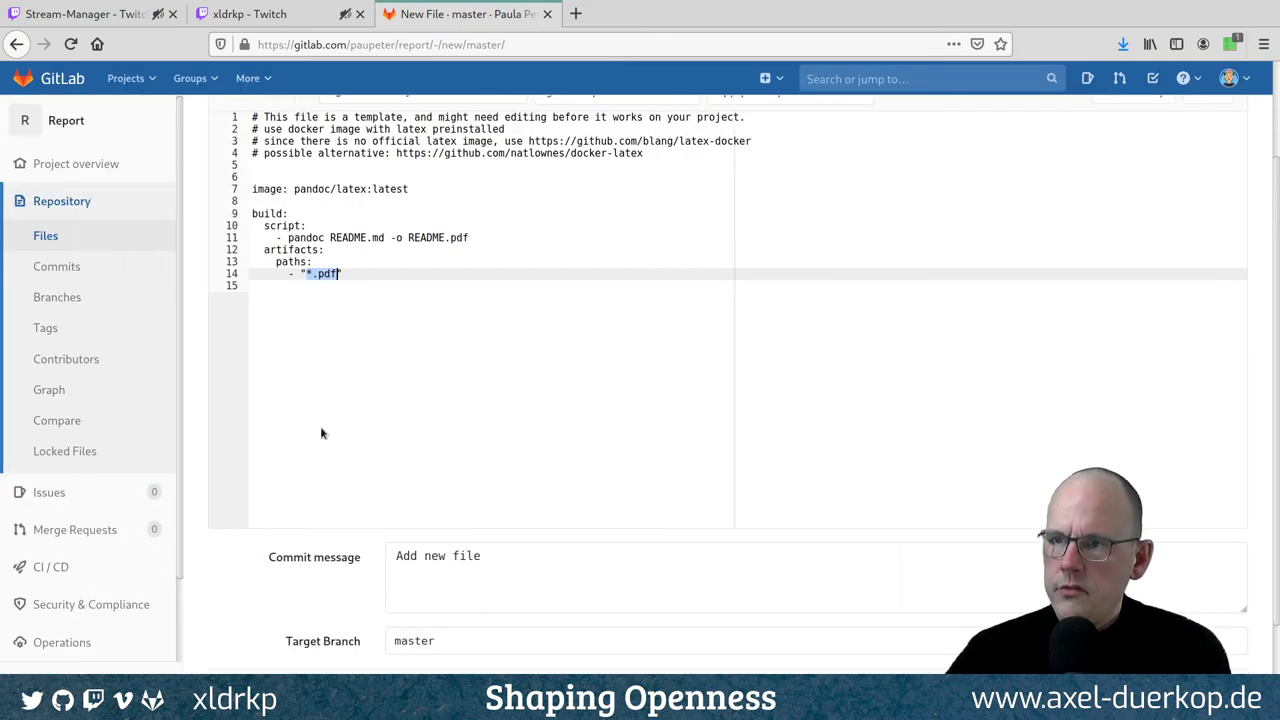
pyautogui.scroll(-2, 340, 430)
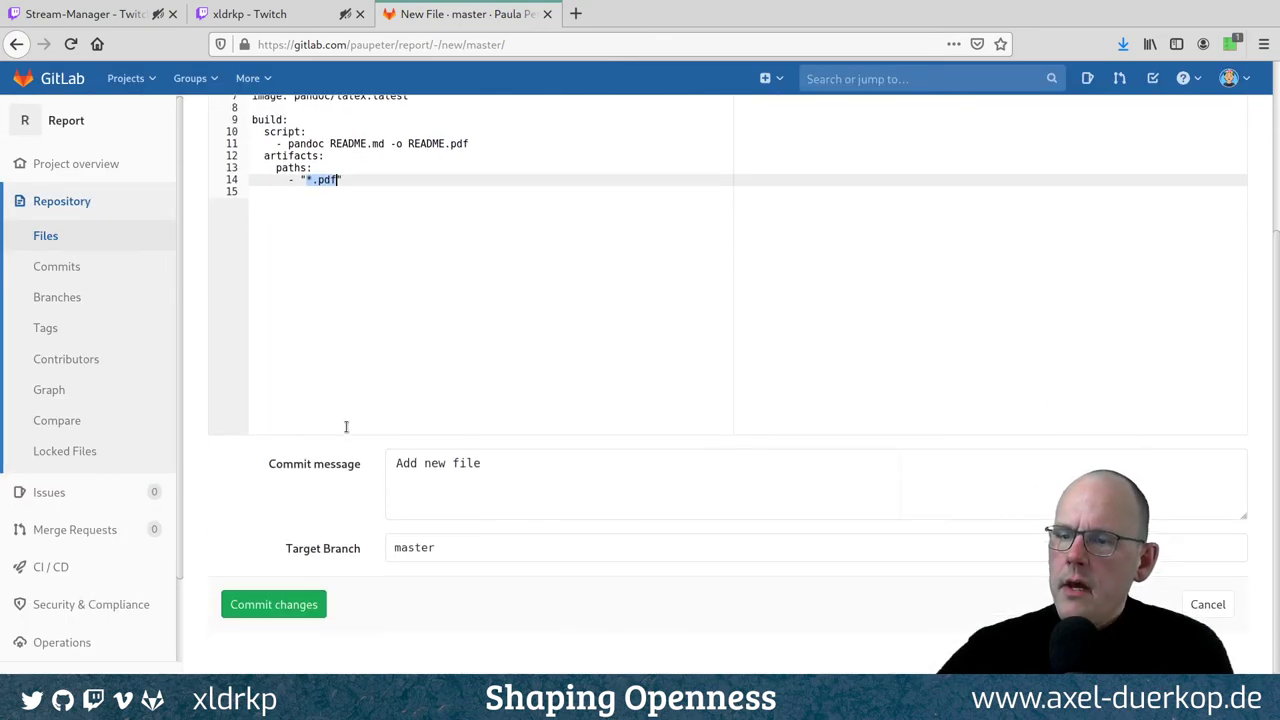
pyautogui.click(292, 616)
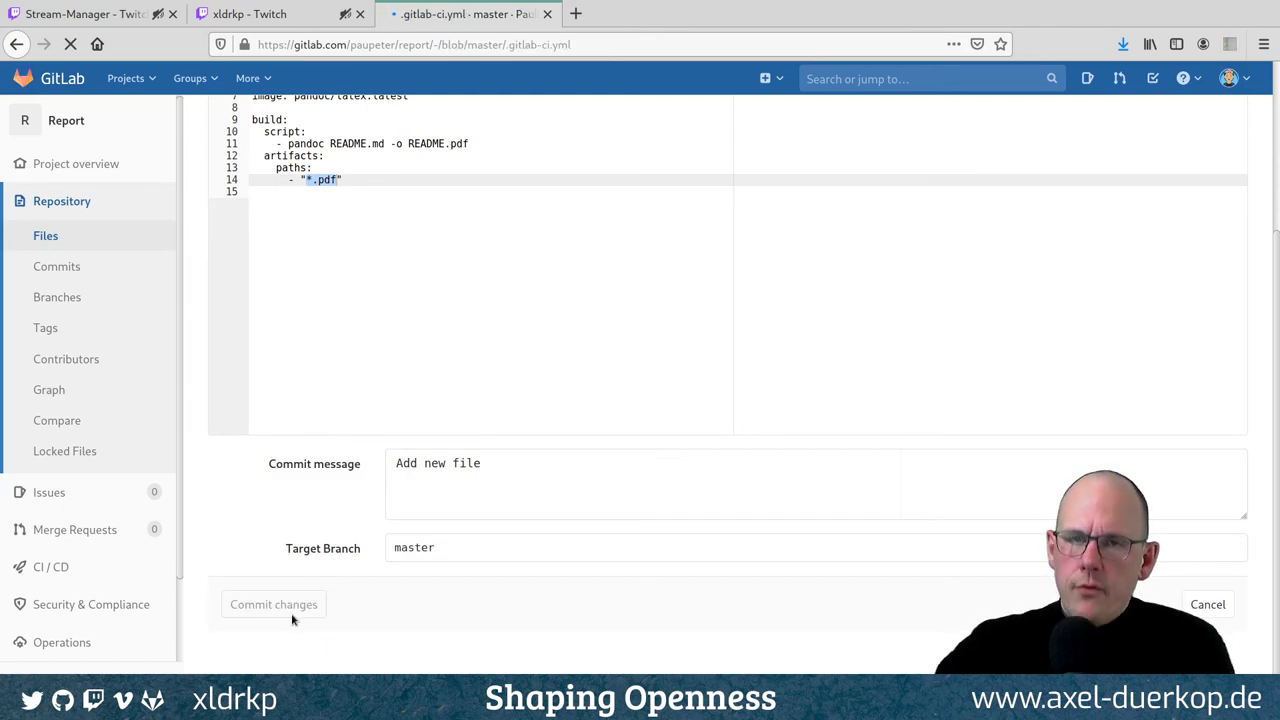
pyautogui.scroll(-1, 338, 388)
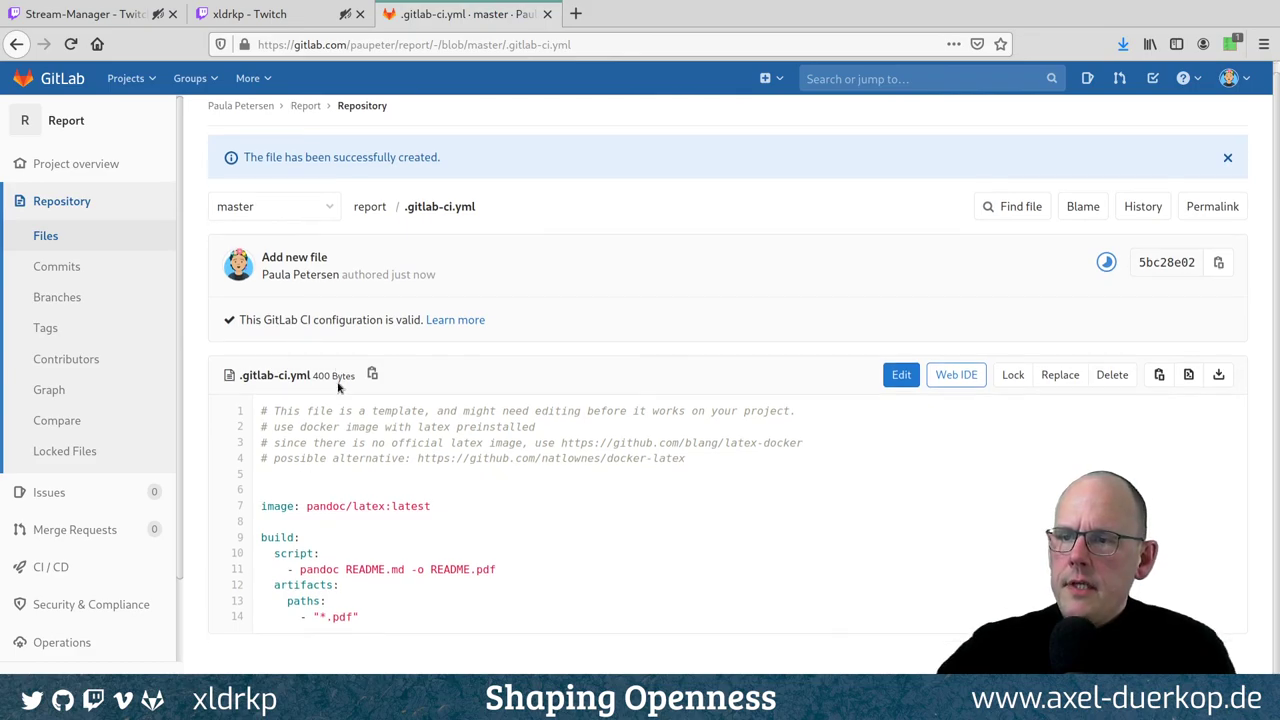
pyautogui.scroll(-1, 338, 388)
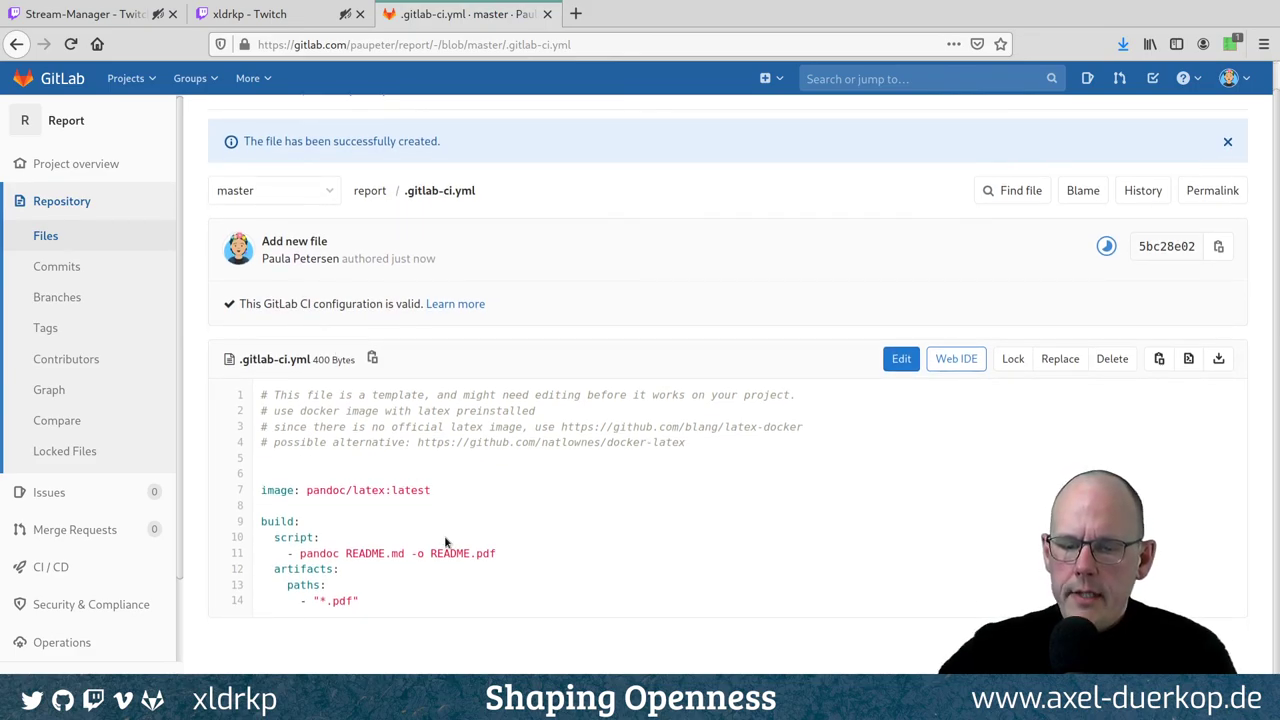
# Return to the Report project's overview, check its file list, and open its pipelines in a separate browser tab
pyautogui.click(63, 125)
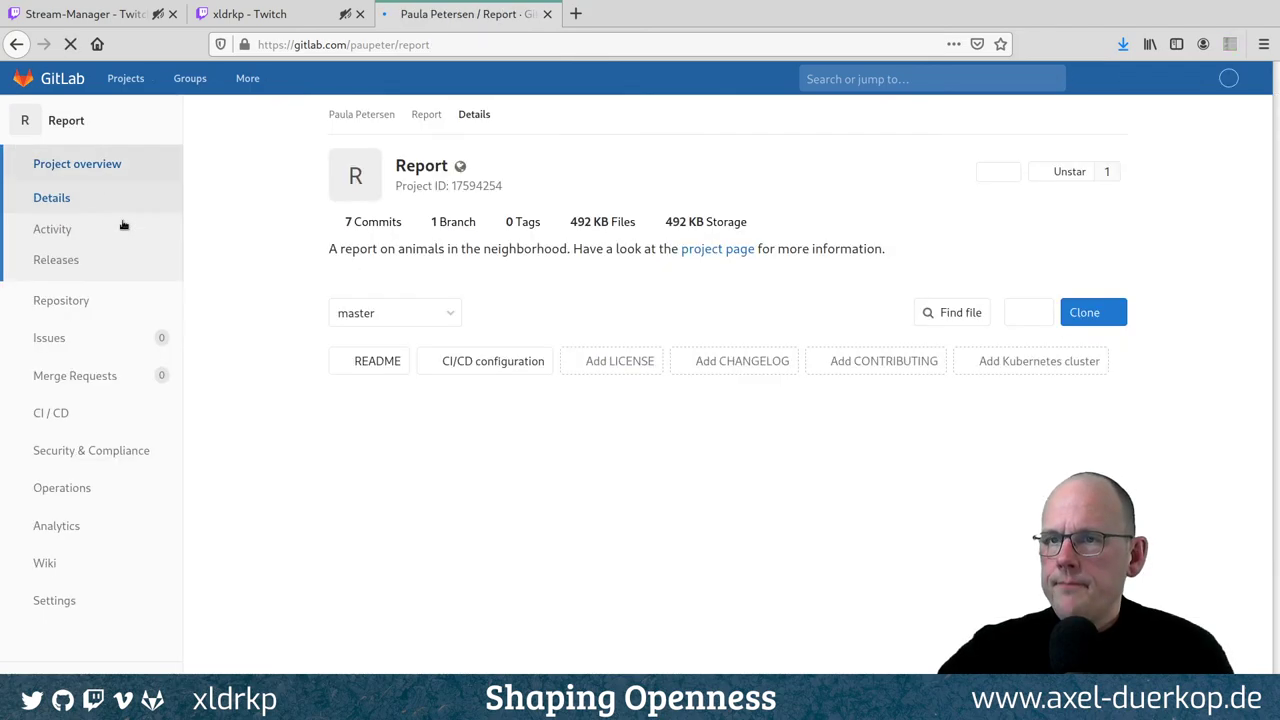
pyautogui.scroll(-5, 263, 380)
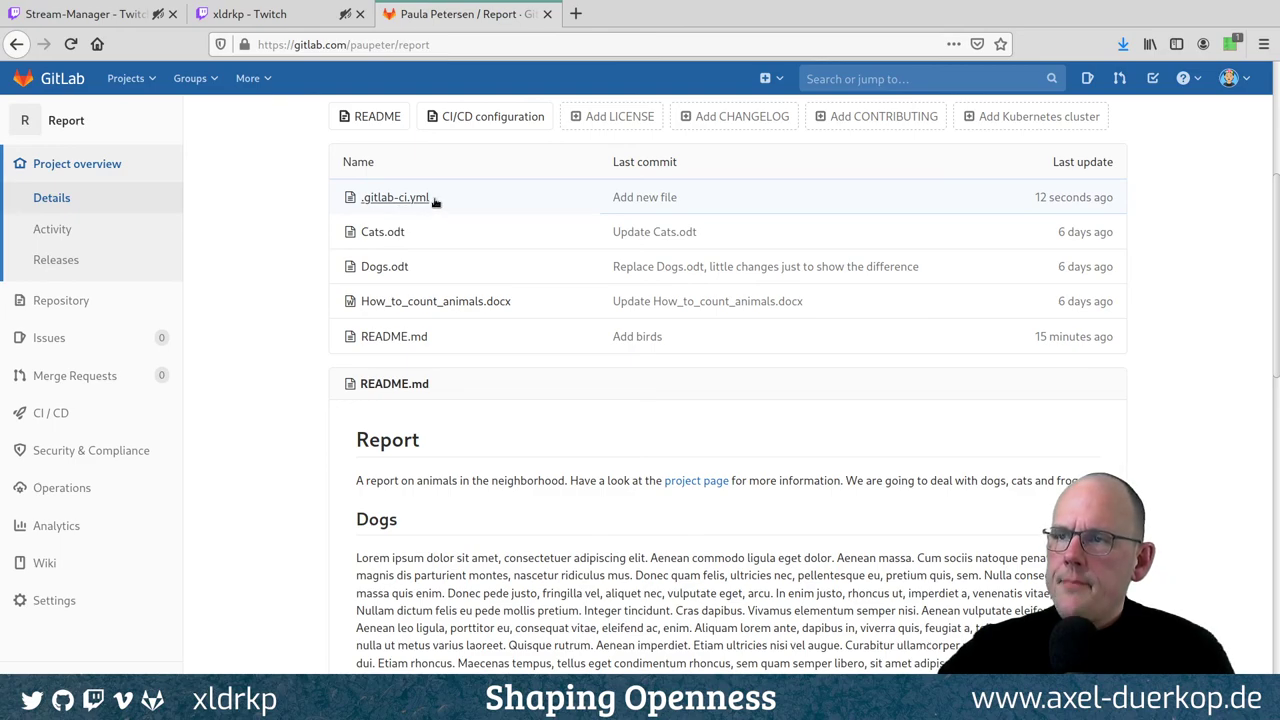
pyautogui.moveTo(141, 414)
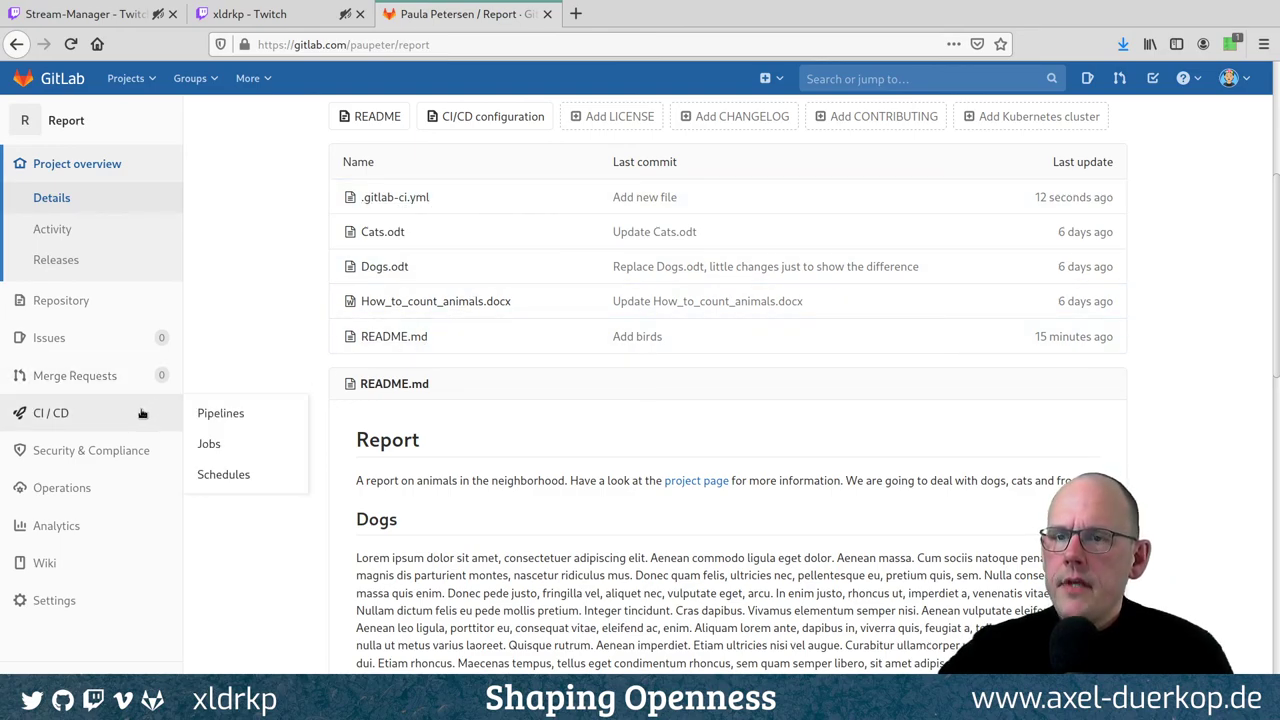
pyautogui.middleClick(205, 414)
pyautogui.click(632, 16)
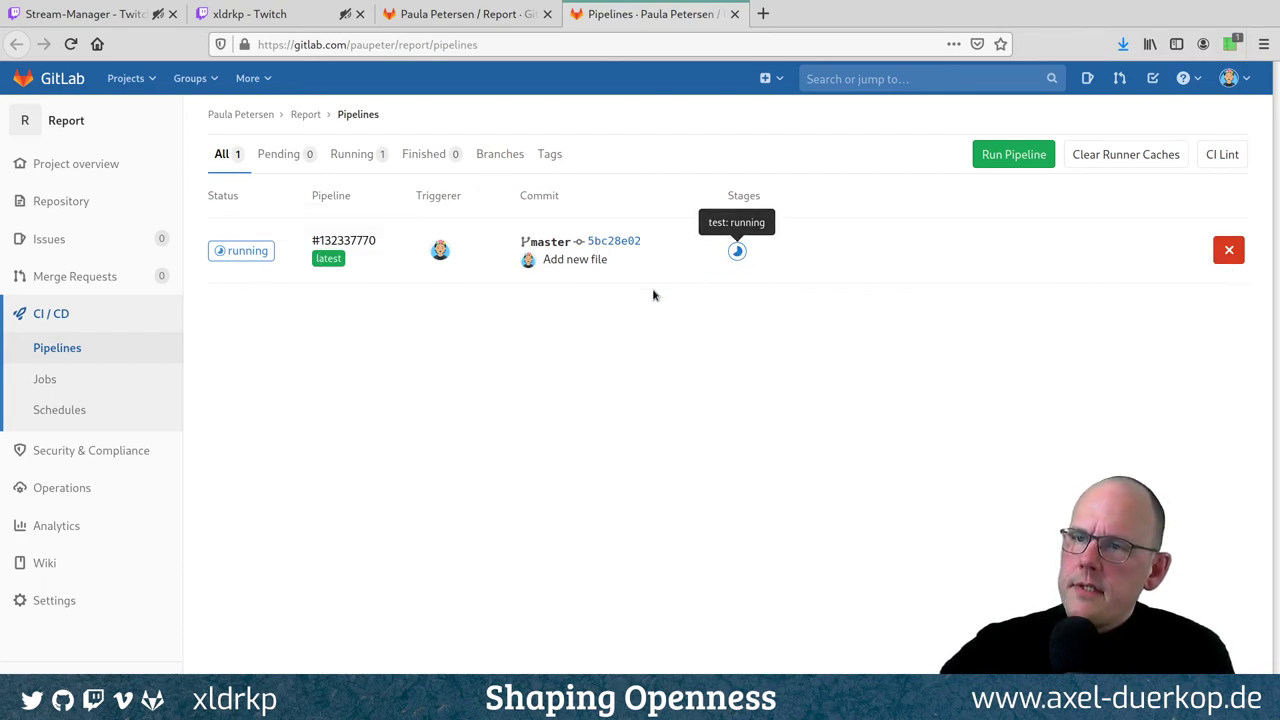
# Open the running pipeline's build job and examine its status and log from runner preparation to artifact upload
pyautogui.click(258, 254)
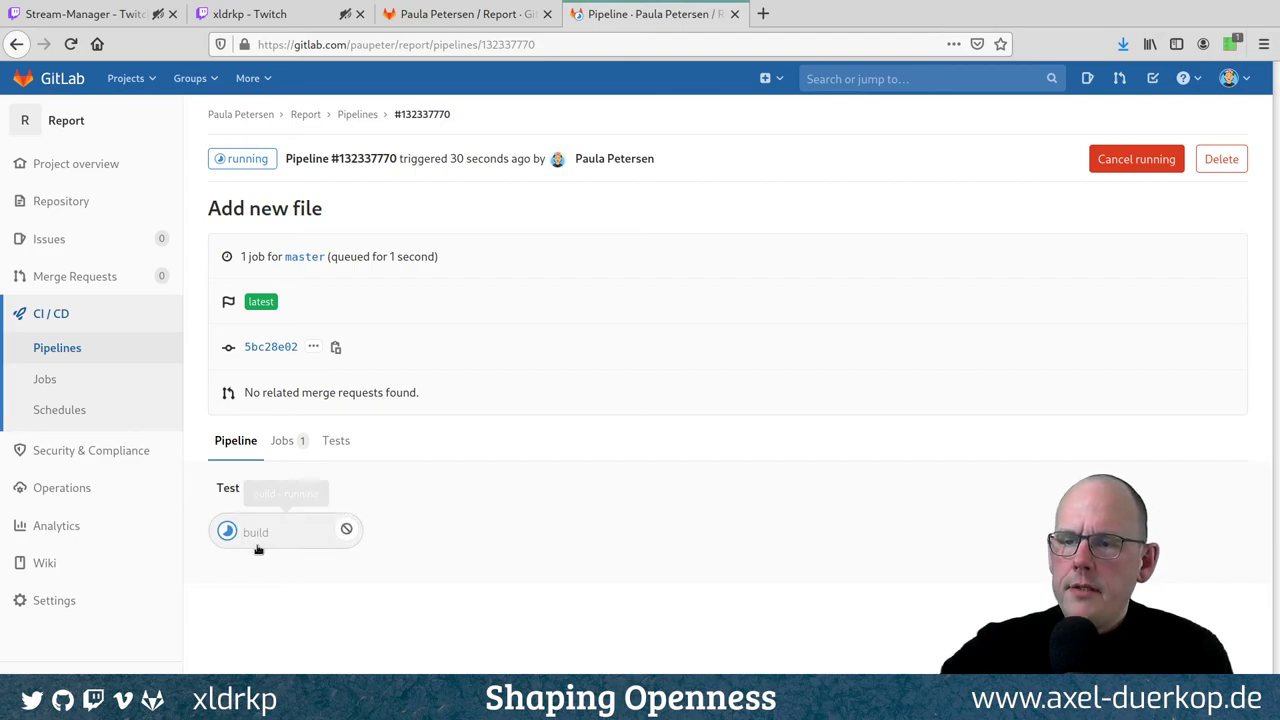
pyautogui.click(283, 533)
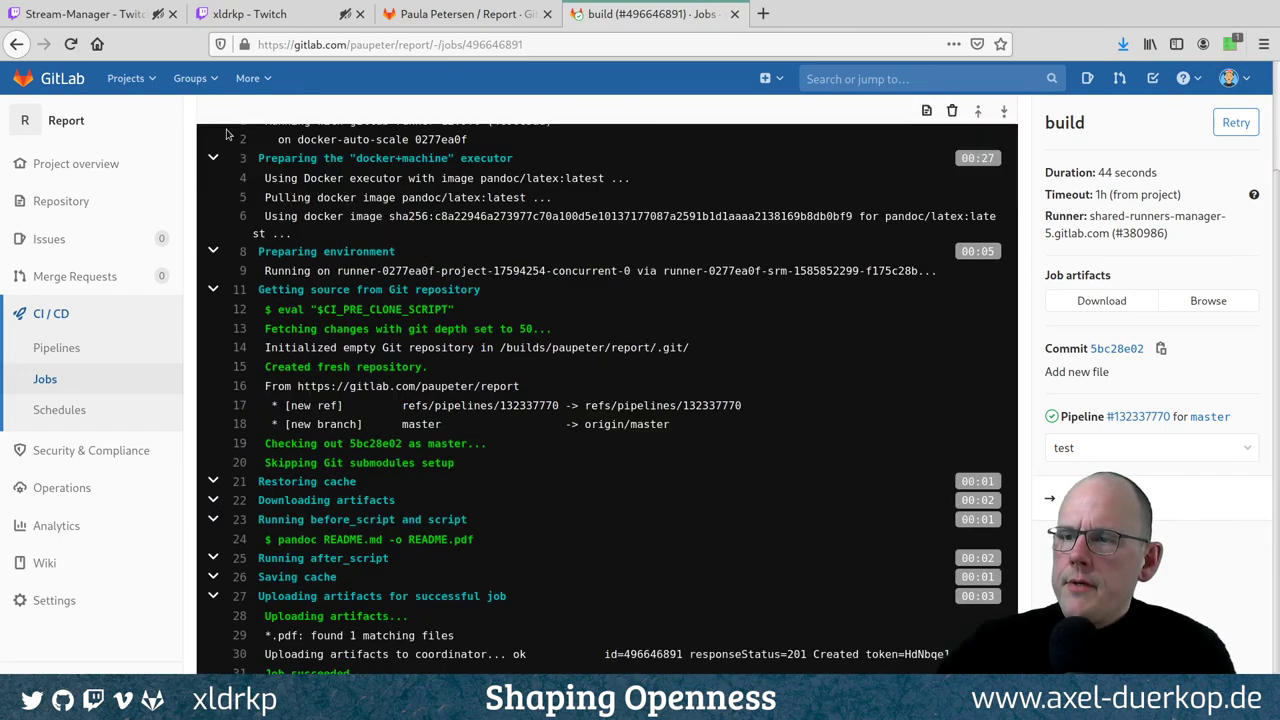
pyautogui.scroll(1, 327, 290)
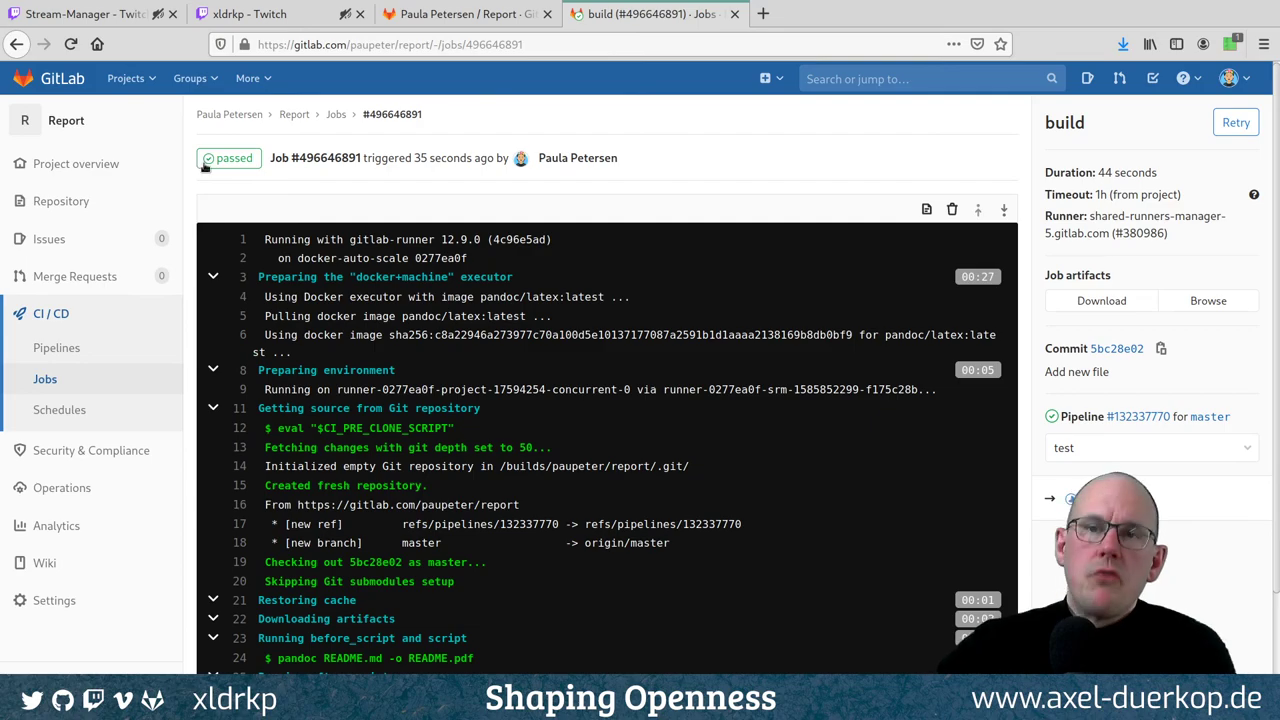
pyautogui.scroll(-3, 321, 351)
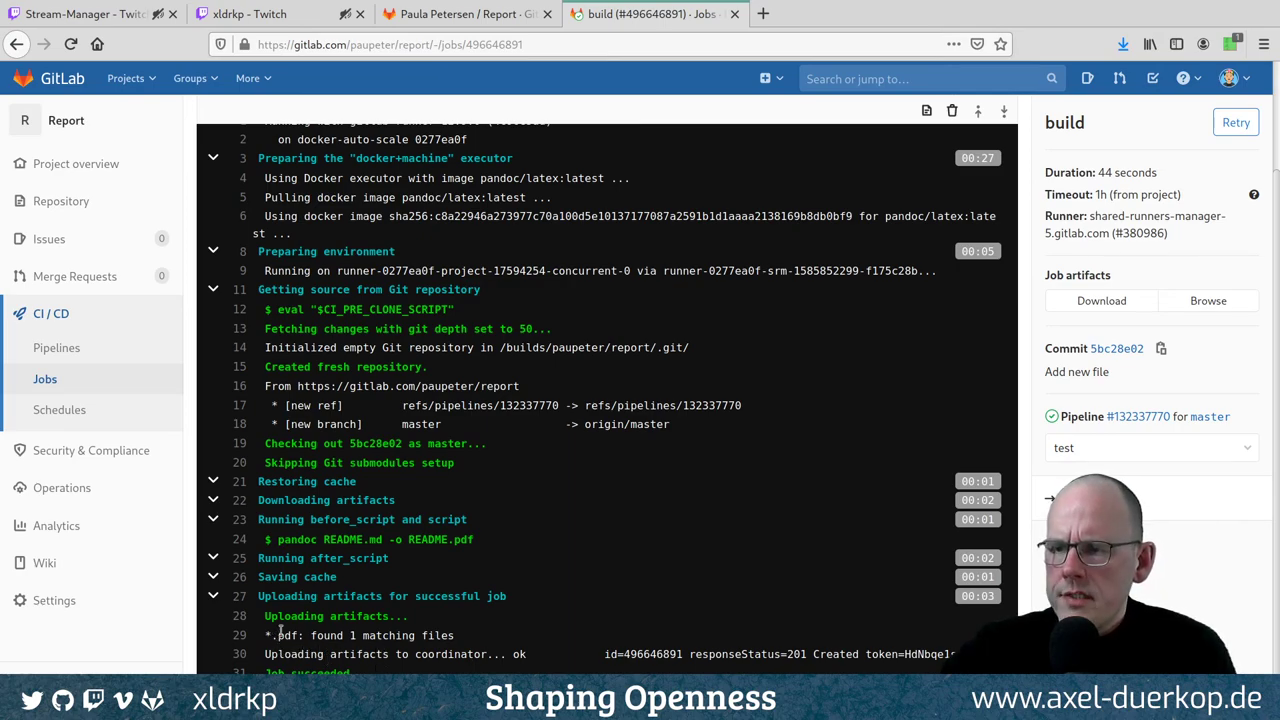
pyautogui.scroll(2, 308, 405)
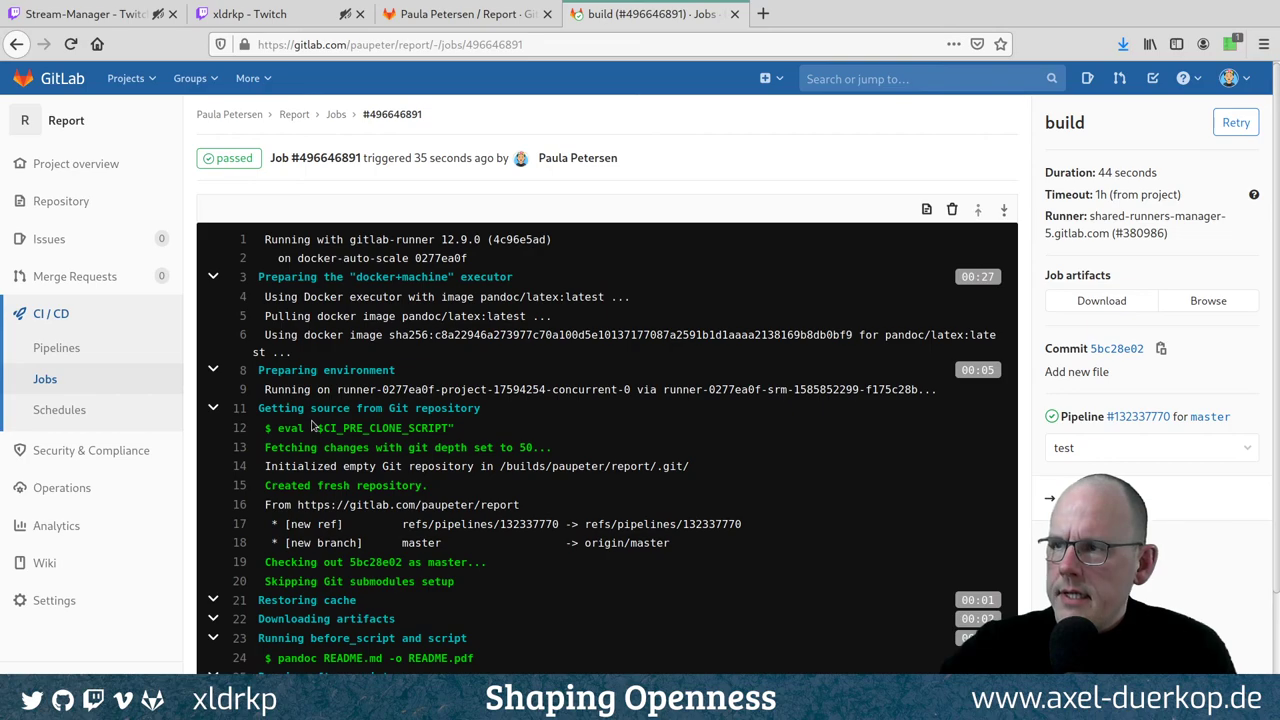
pyautogui.scroll(-1, 312, 410)
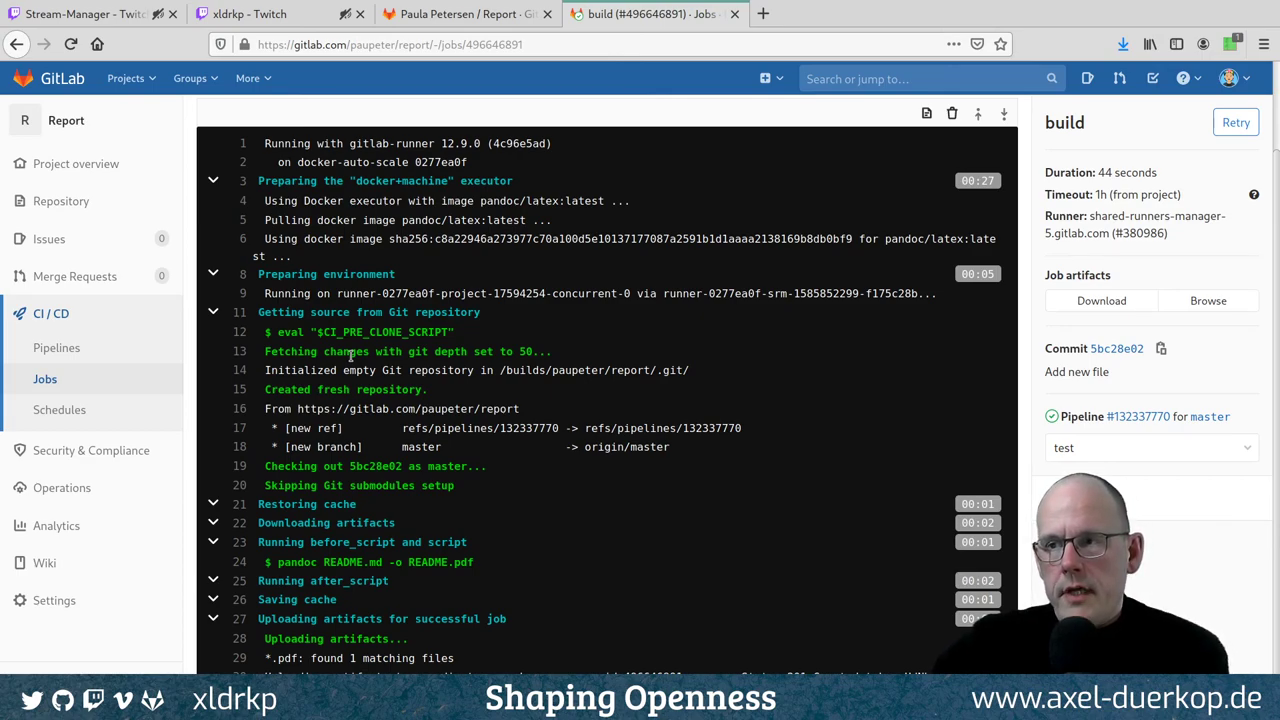
pyautogui.scroll(-1, 327, 404)
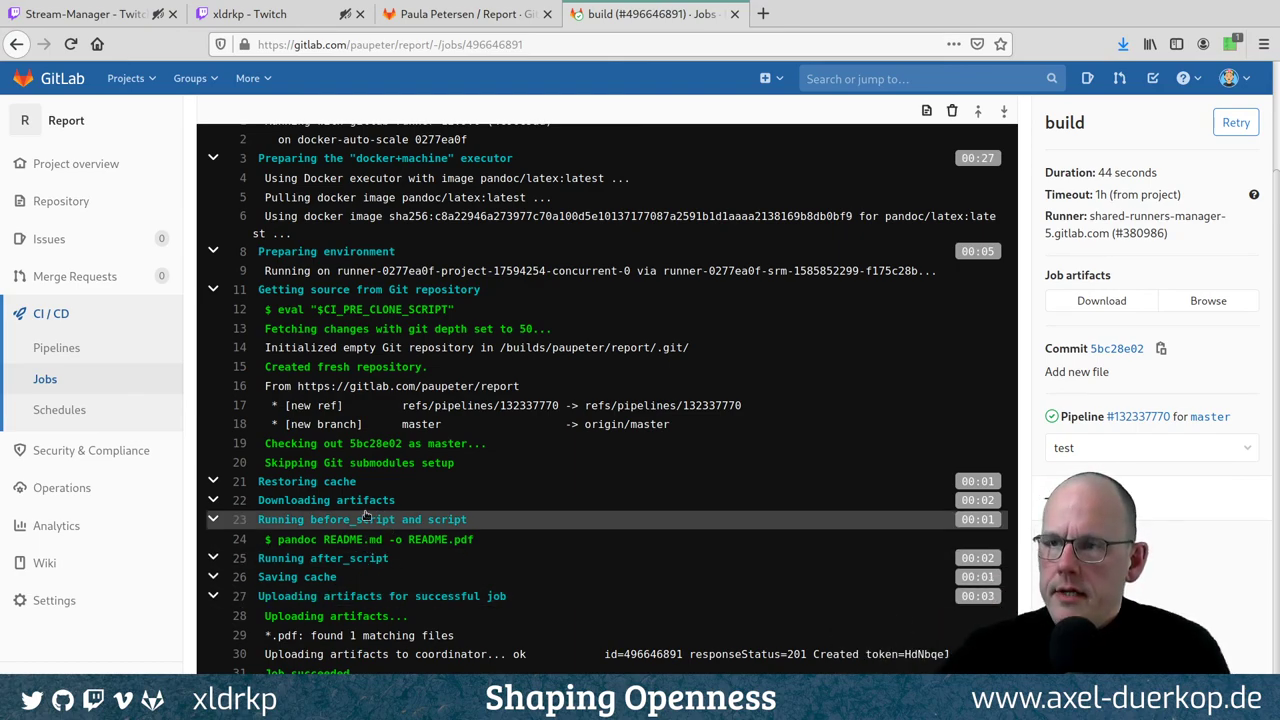
# Browse the build job's artifacts, open README.pdf and read through the generated report
pyautogui.click(1212, 303)
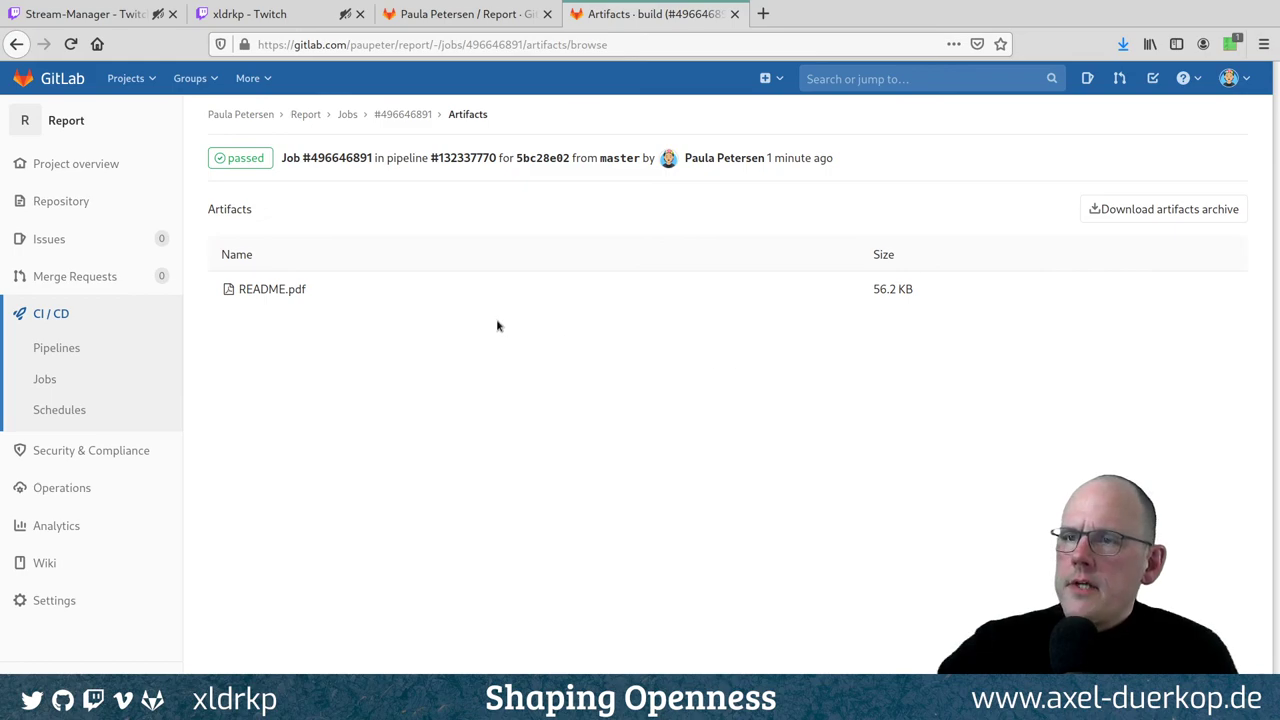
pyautogui.click(287, 292)
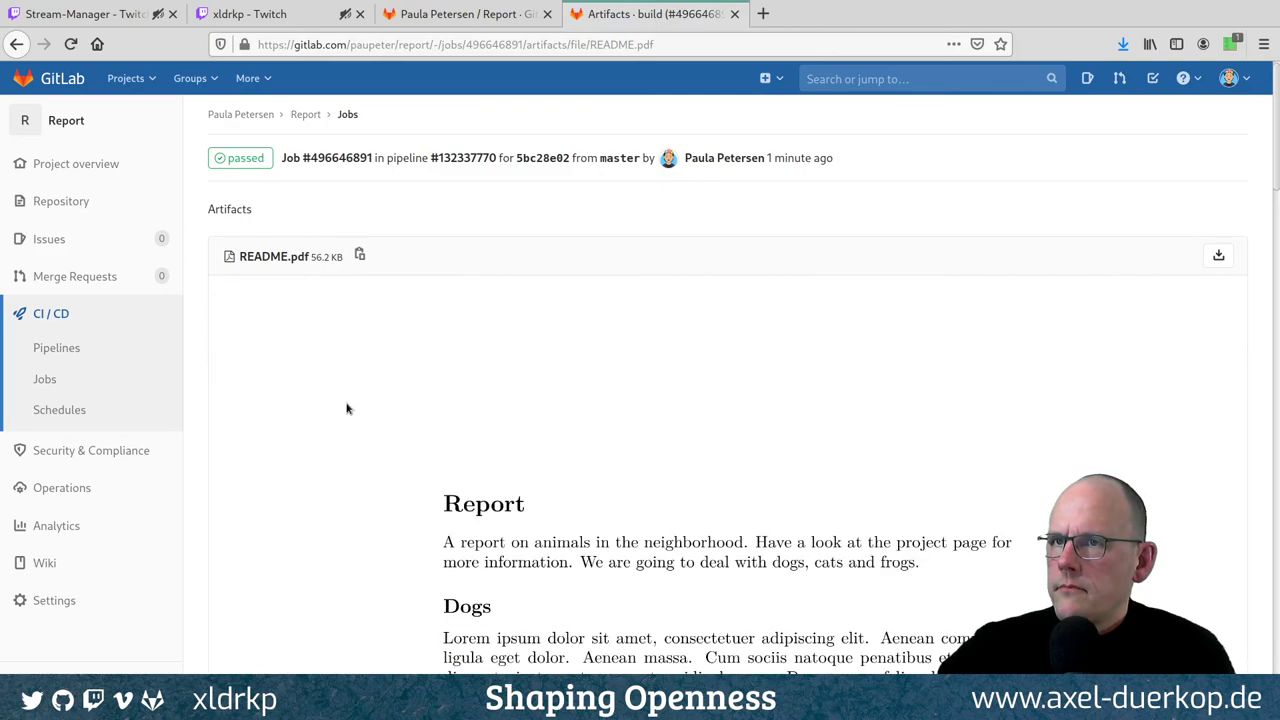
pyautogui.scroll(-2, 337, 410)
pyautogui.scroll(-8, 337, 410)
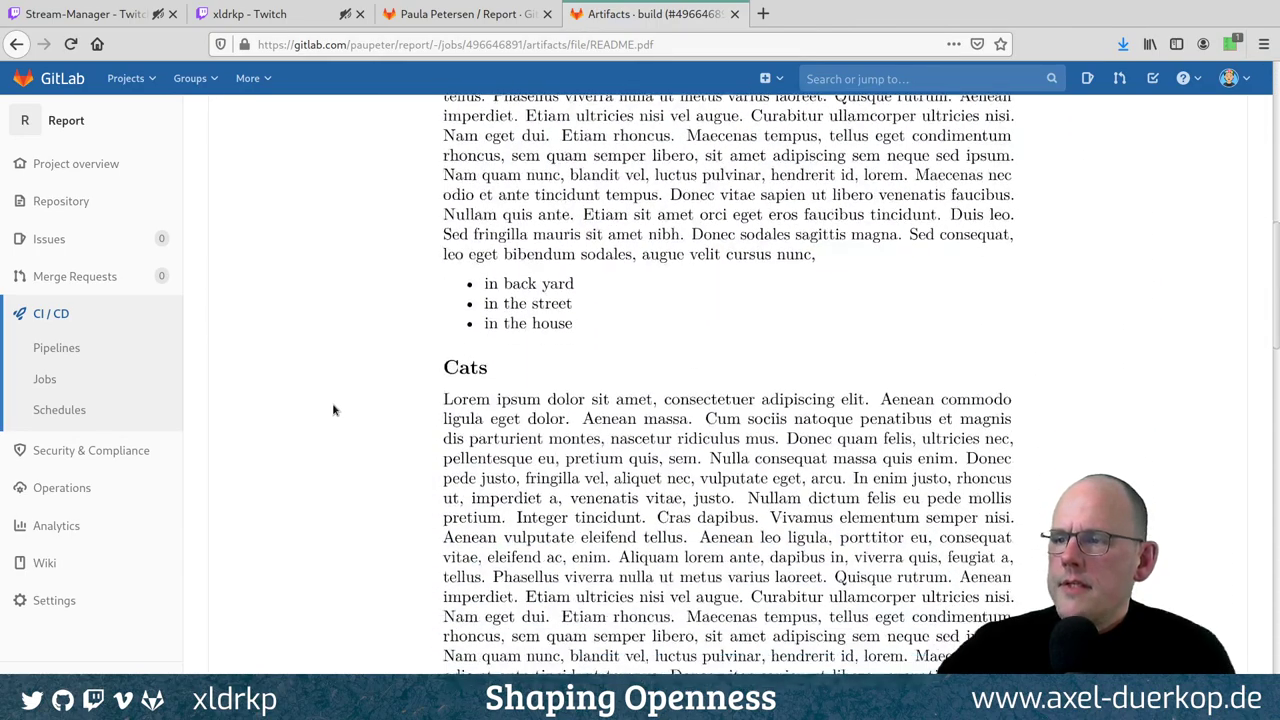
pyautogui.scroll(-3, 334, 410)
pyautogui.scroll(-5, 334, 408)
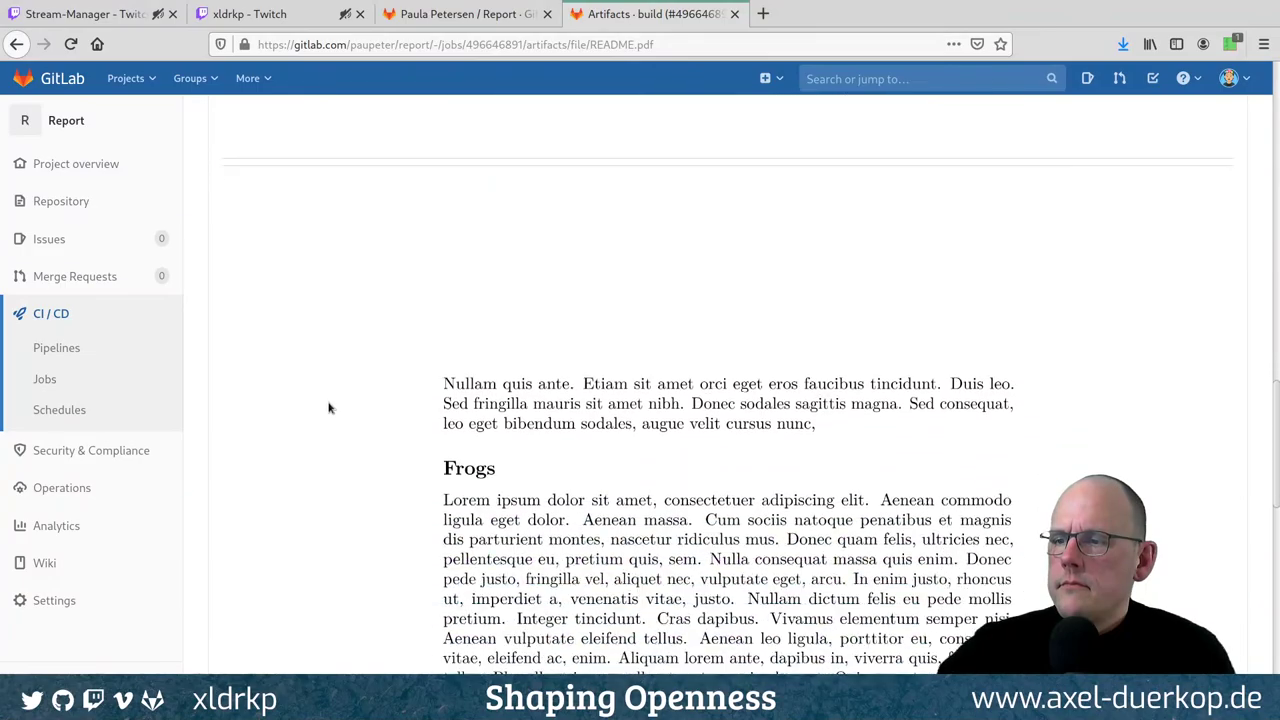
pyautogui.scroll(-6, 334, 407)
pyautogui.scroll(6, 335, 405)
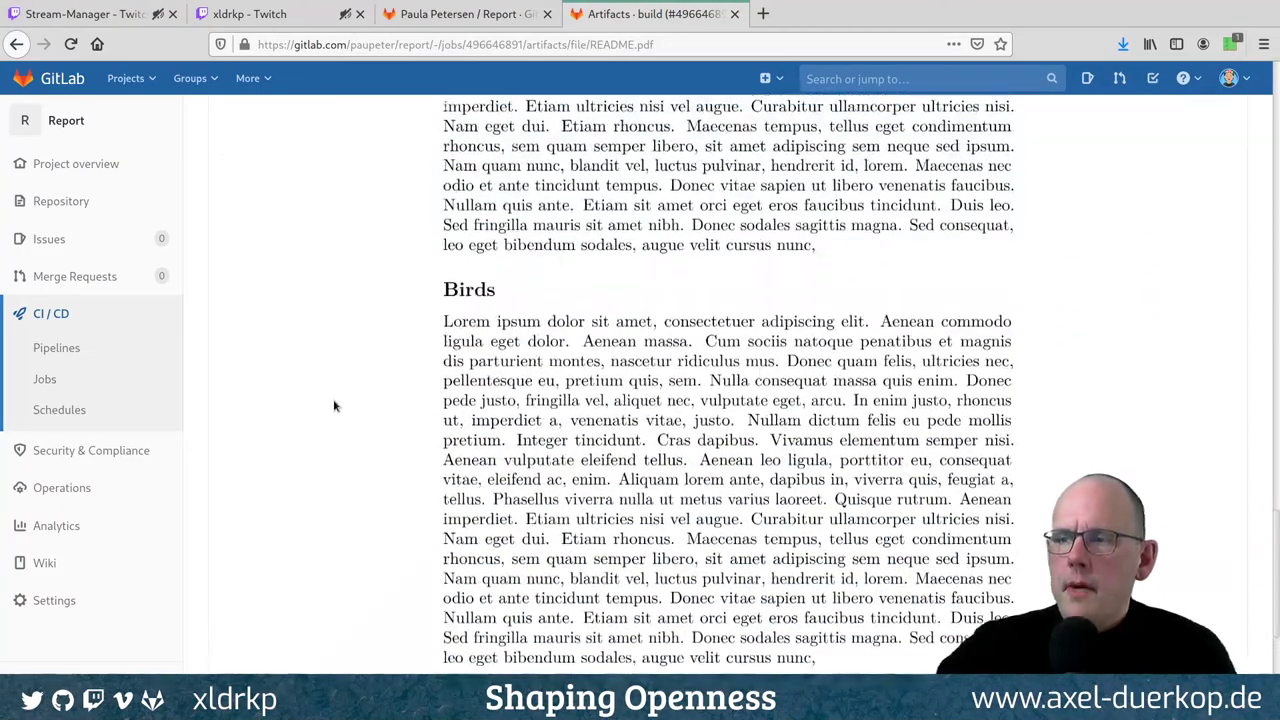
pyautogui.scroll(20, 334, 405)
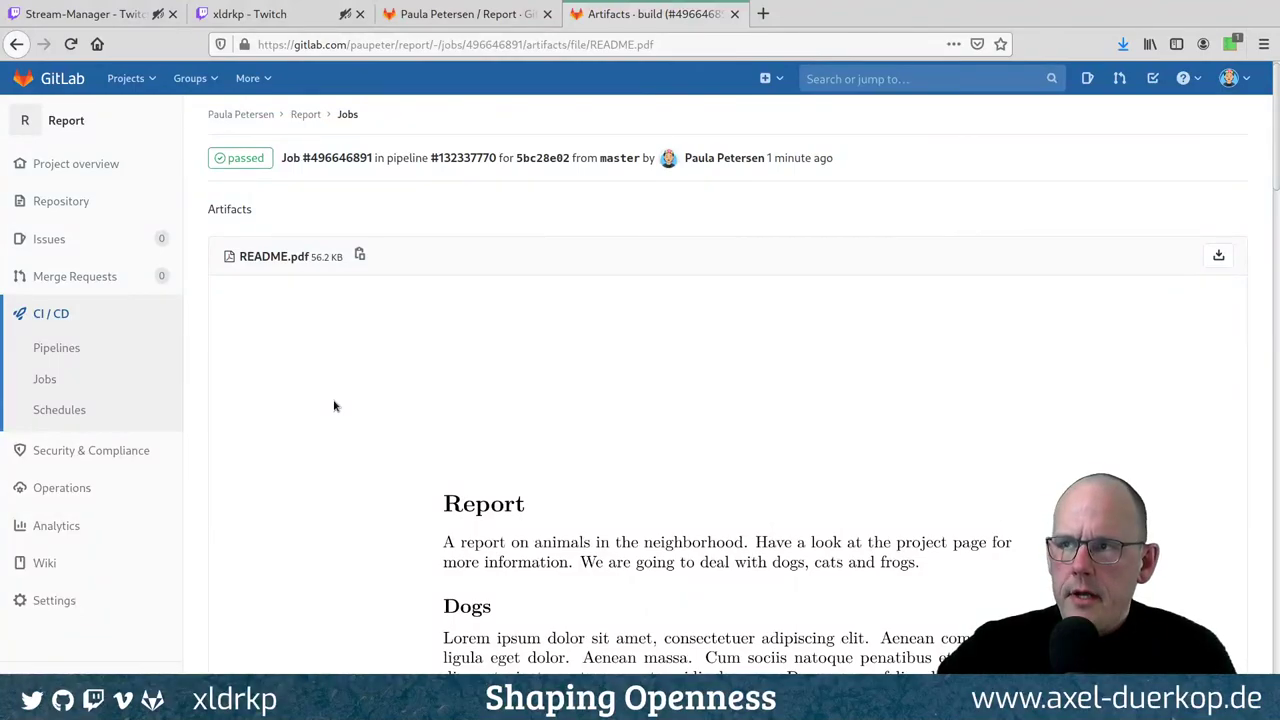
# Open .gitlab-ci.yml from the Report project's file list and highlight its image name and pandoc script command for review
pyautogui.click(69, 139)
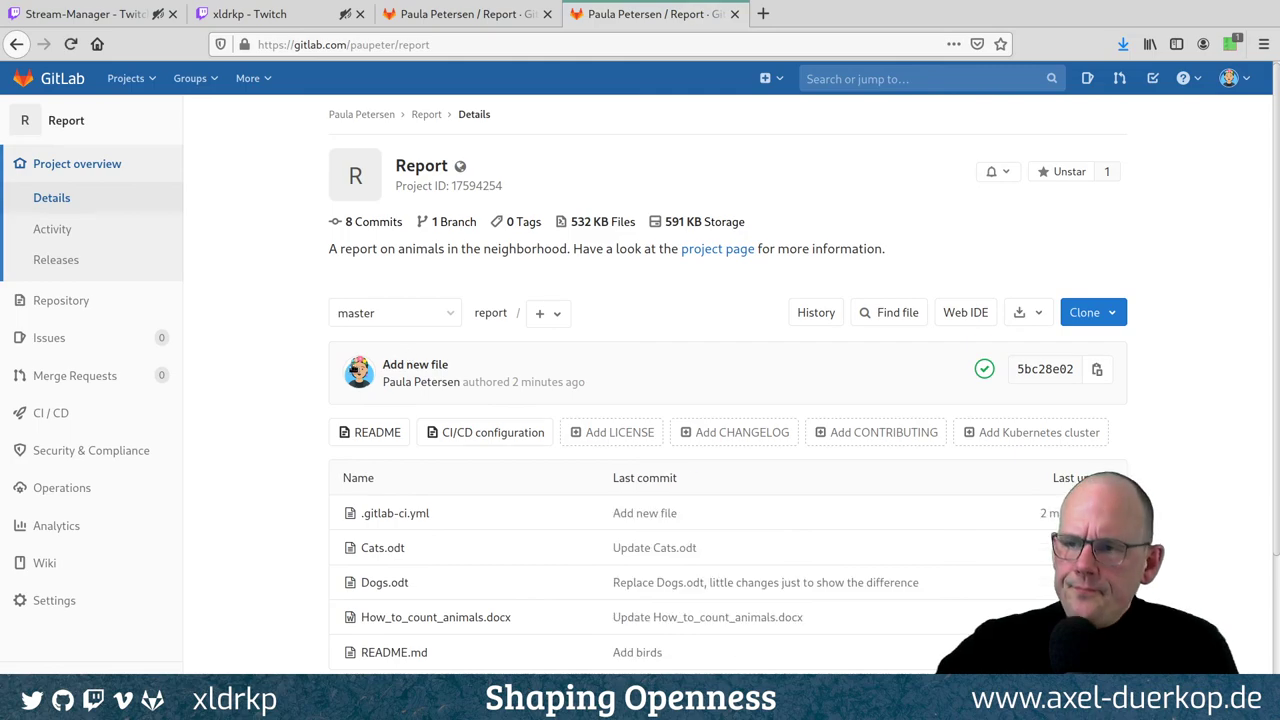
pyautogui.scroll(-3, 263, 380)
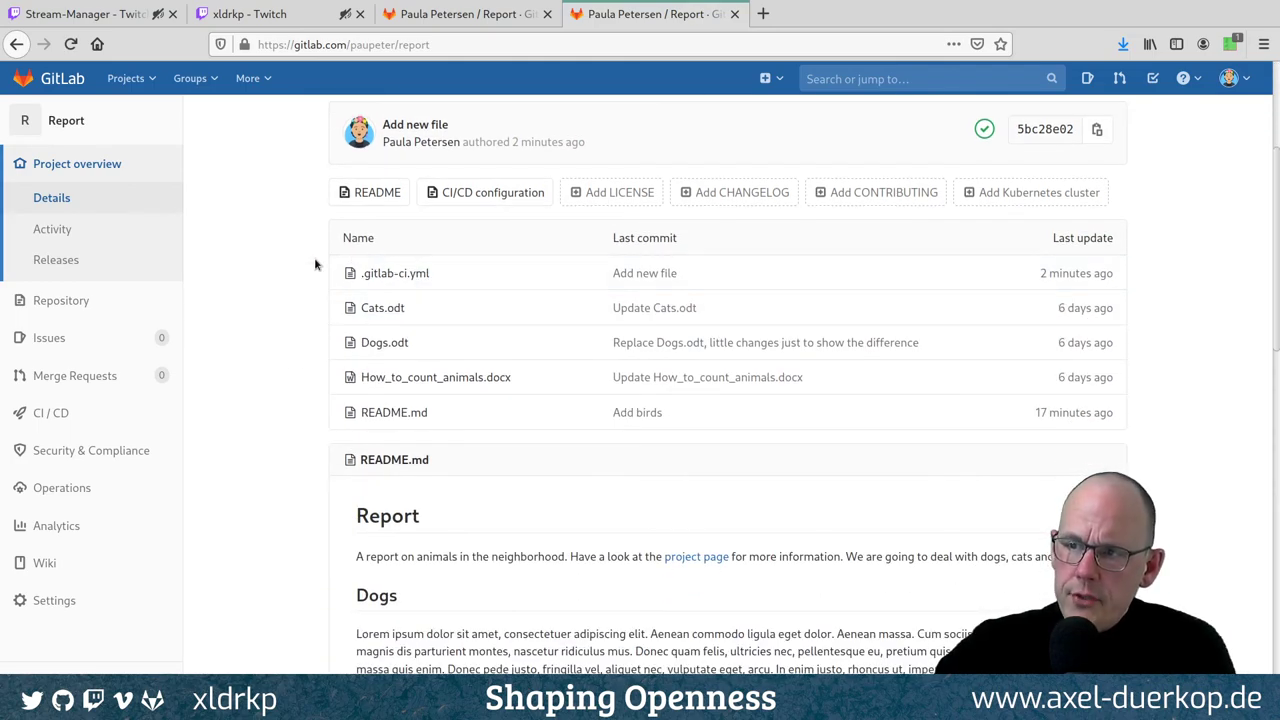
pyautogui.click(410, 273)
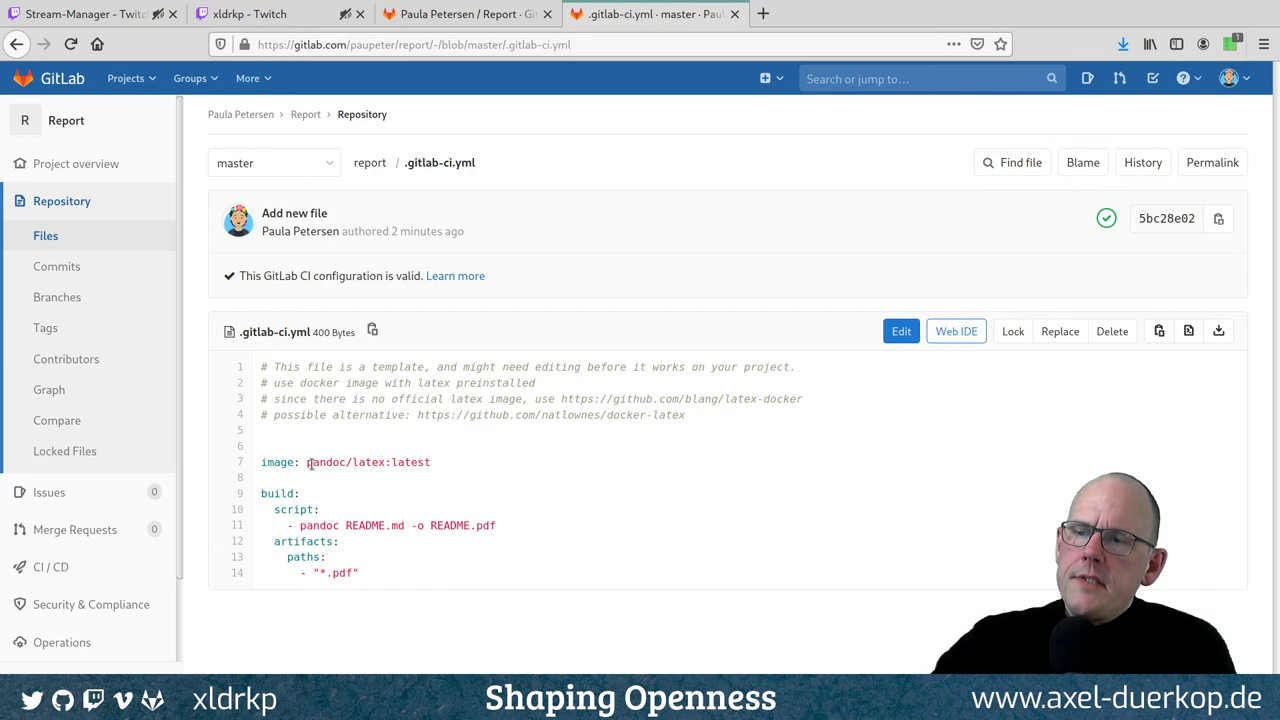
pyautogui.moveTo(307, 462); pyautogui.dragTo(469, 484)
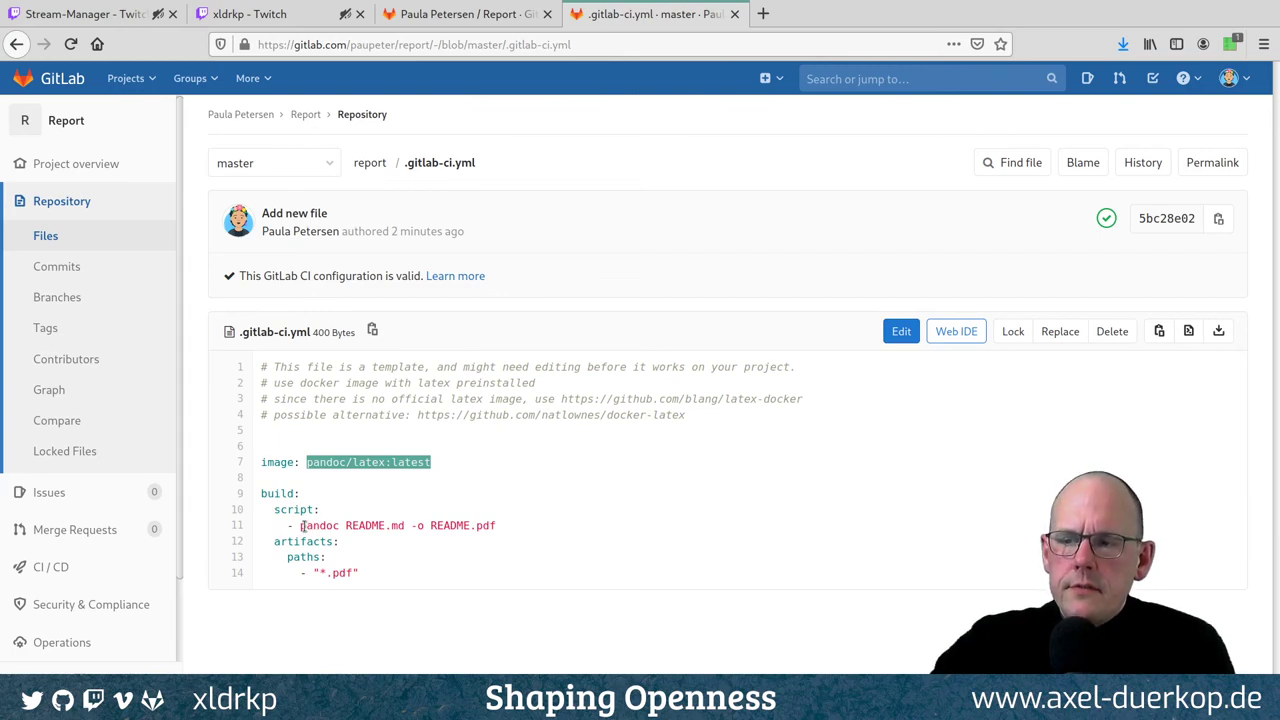
pyautogui.moveTo(302, 525); pyautogui.dragTo(497, 527)
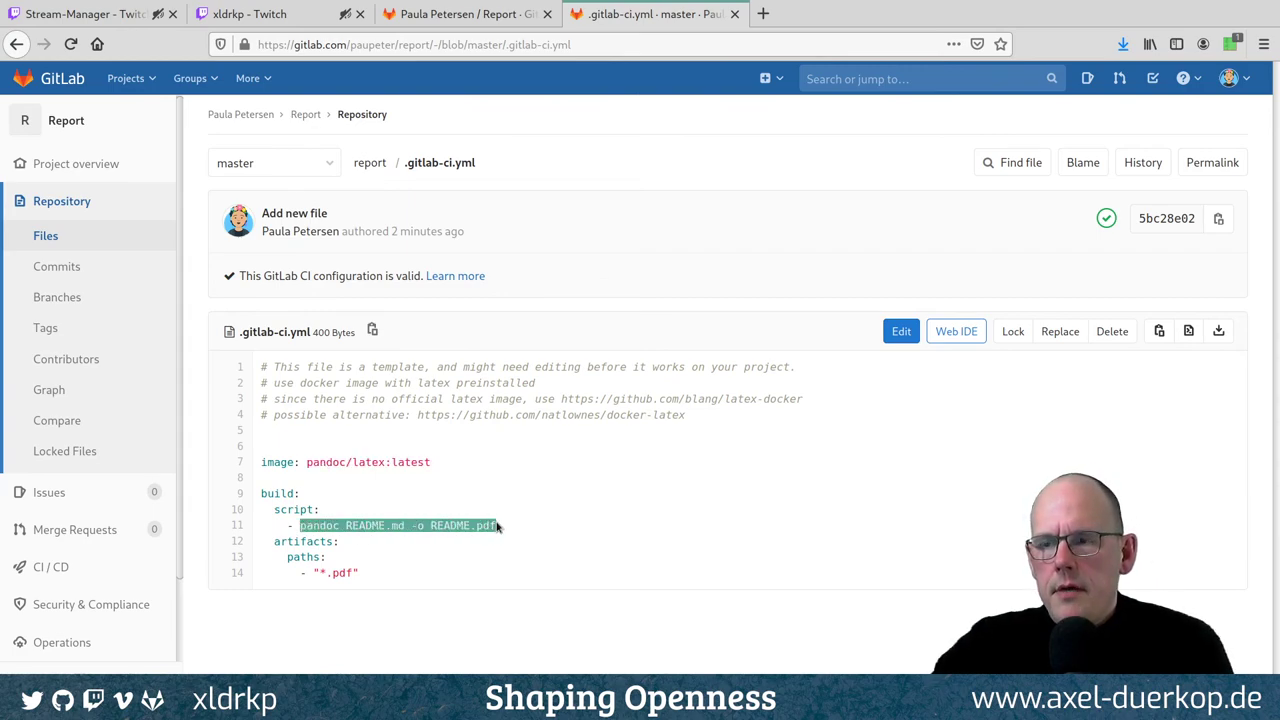
pyautogui.click(450, 475)
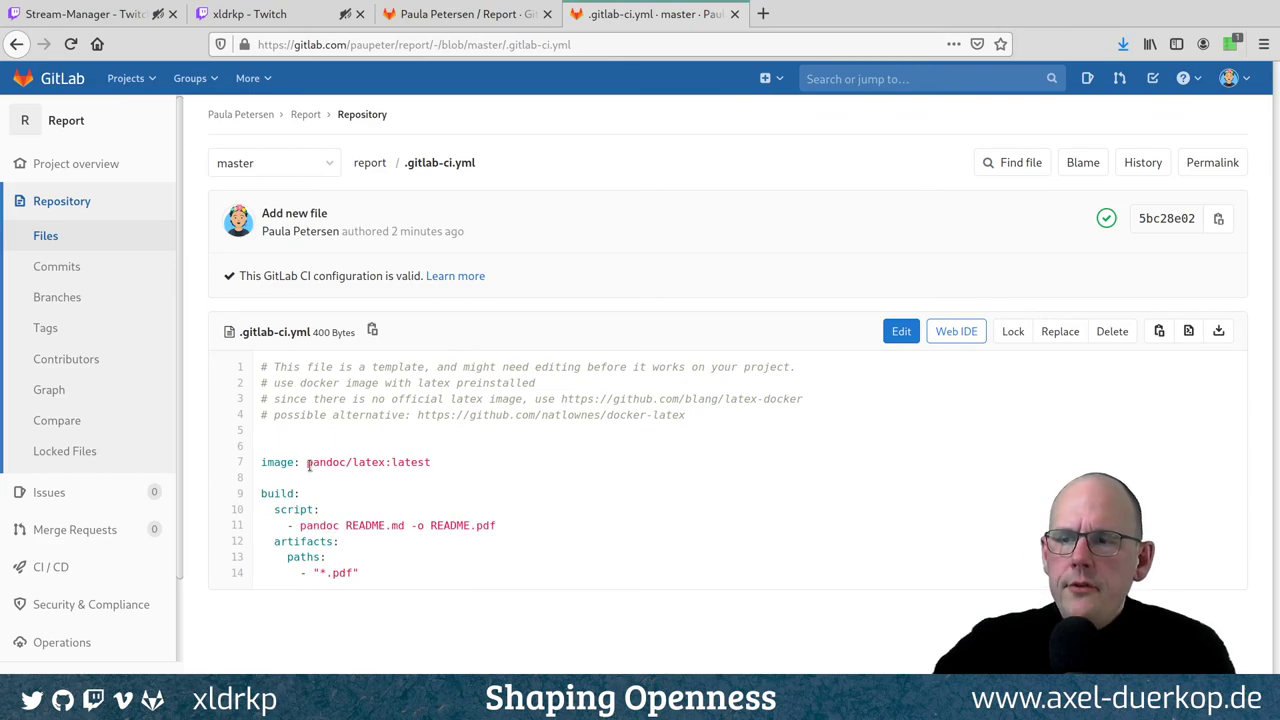
pyautogui.moveTo(307, 462); pyautogui.dragTo(462, 477)
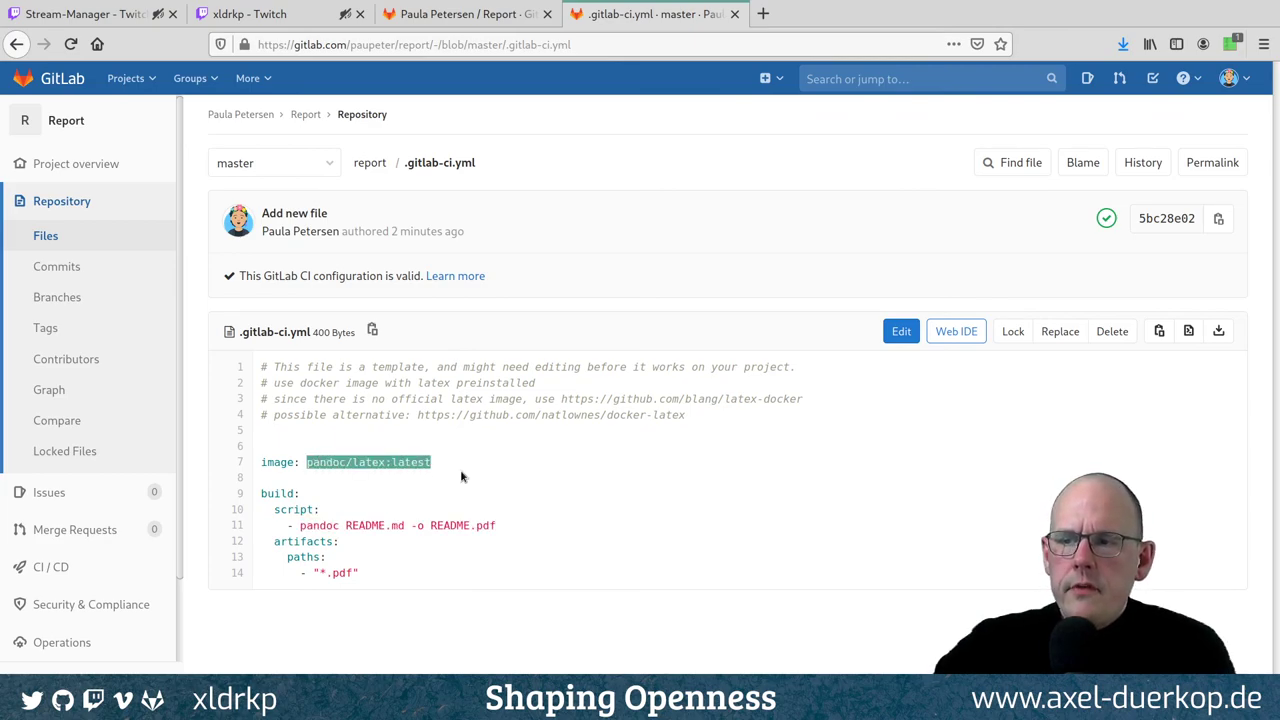
# Highlight the pandoc and latex:latest parts of the image name in .gitlab-ci.yml separately for review
pyautogui.click(320, 464)
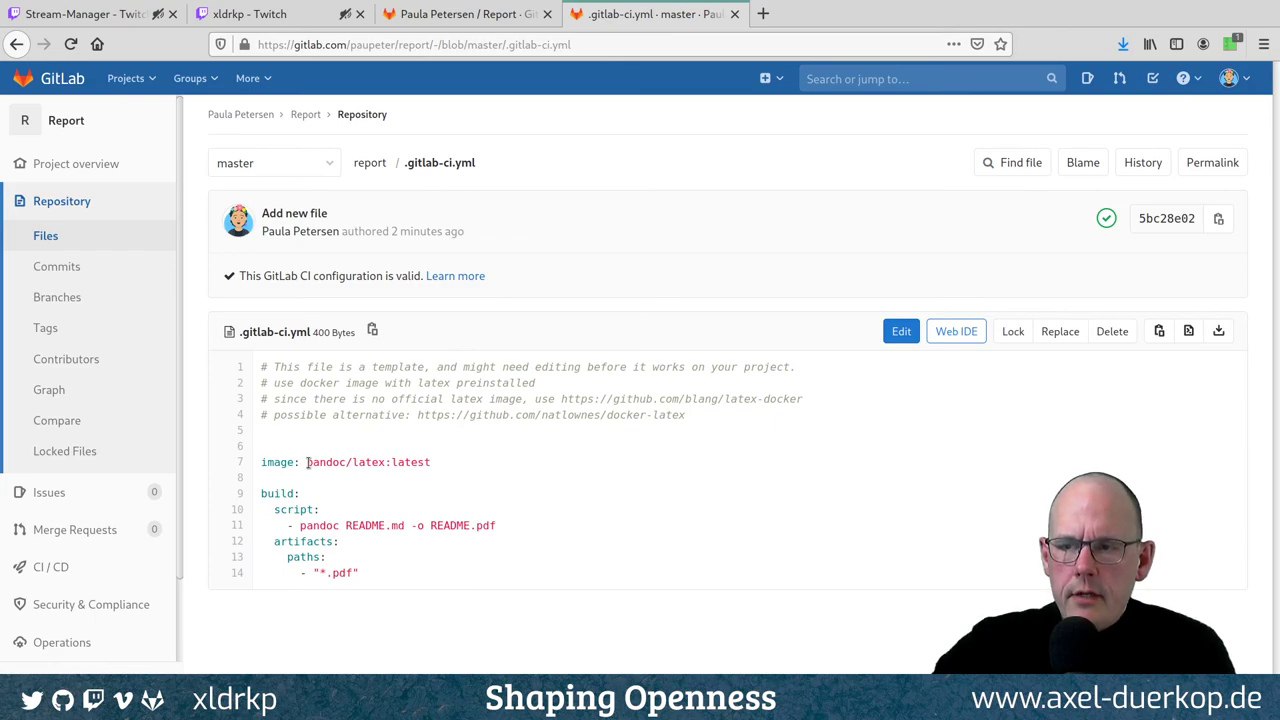
pyautogui.moveTo(307, 462); pyautogui.dragTo(346, 470)
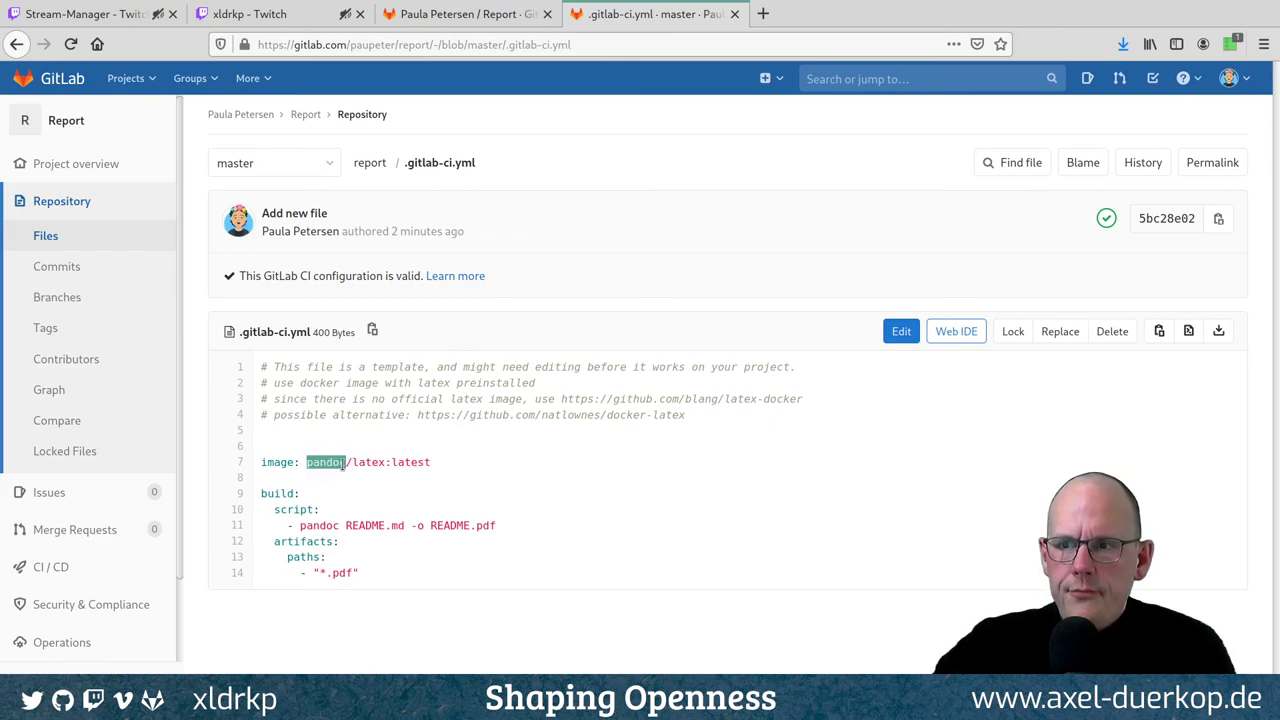
pyautogui.click(350, 462)
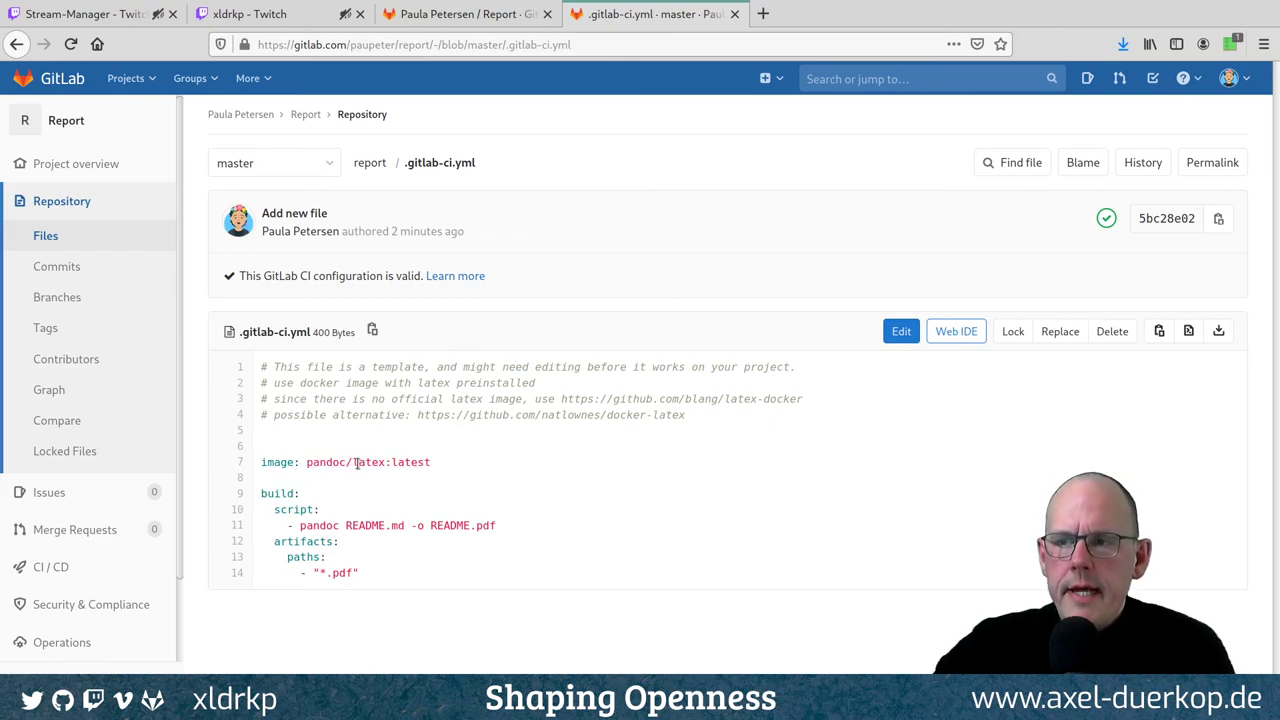
pyautogui.moveTo(357, 462); pyautogui.dragTo(436, 472)
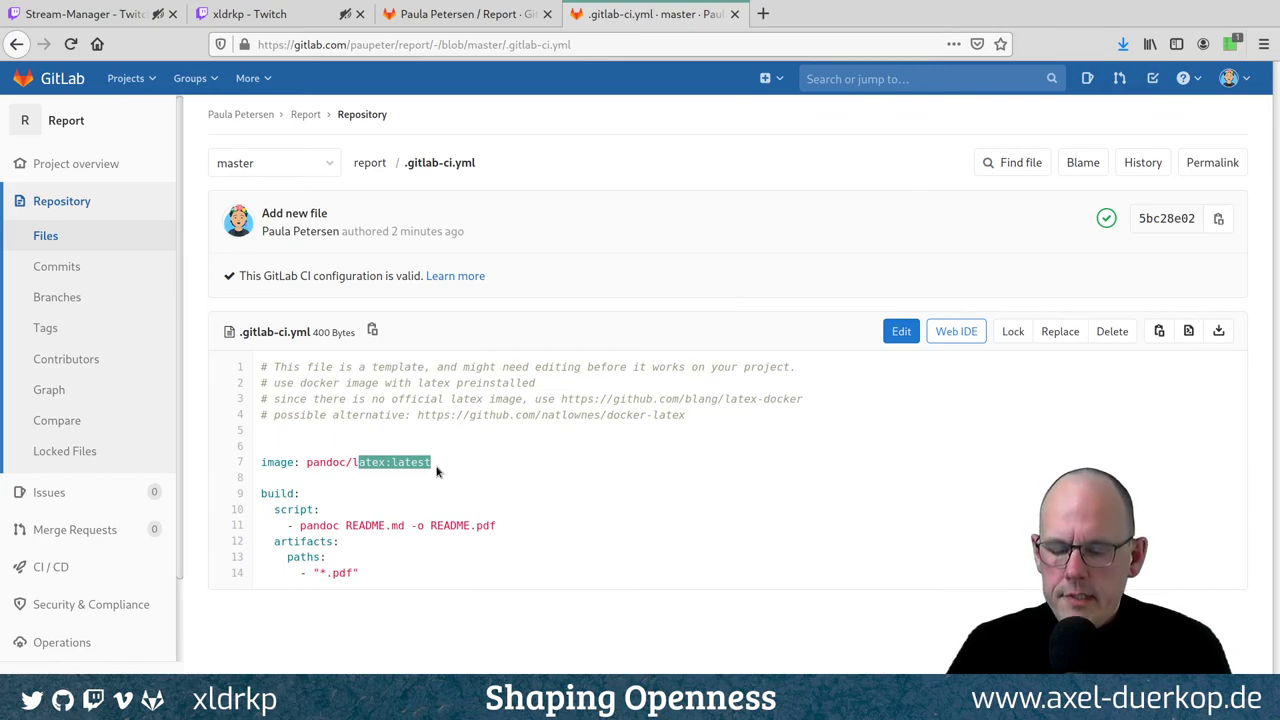
# Open hub.docker.com in a separate browser tab and search its images for pandoc
pyautogui.hotkey('ctrl', 't')
pyautogui.write('hub')
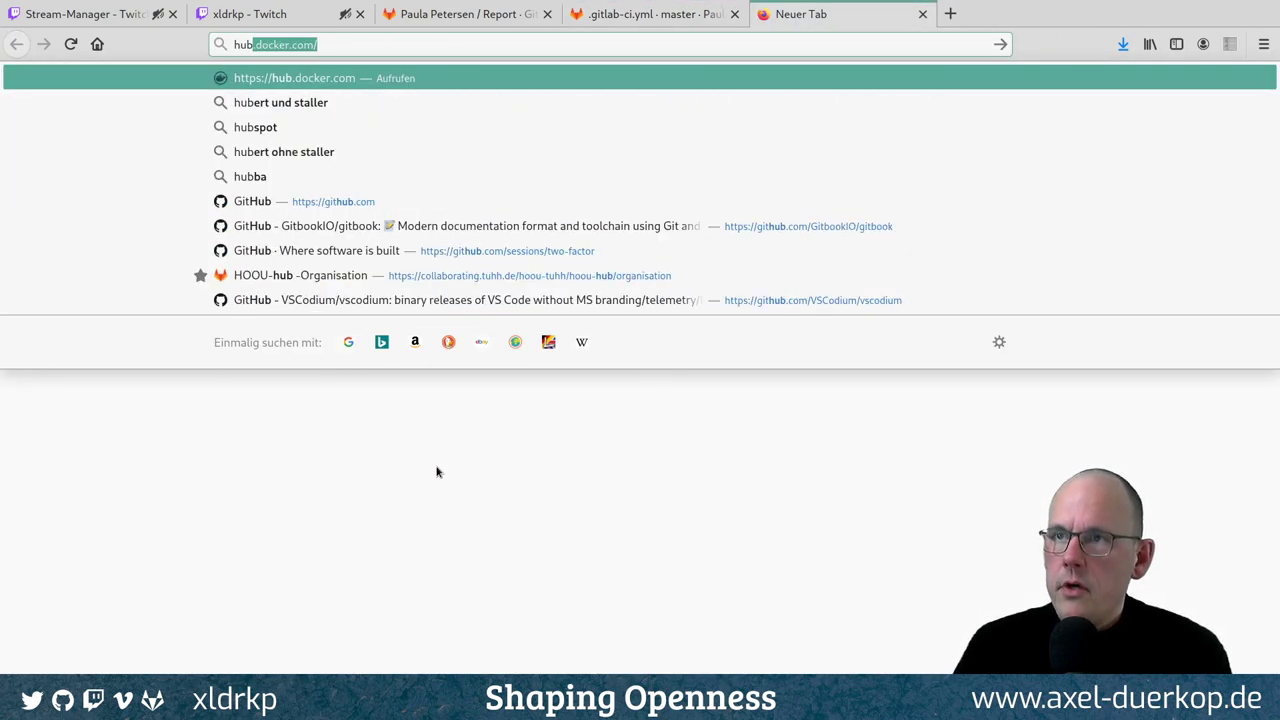
pyautogui.press('Return')
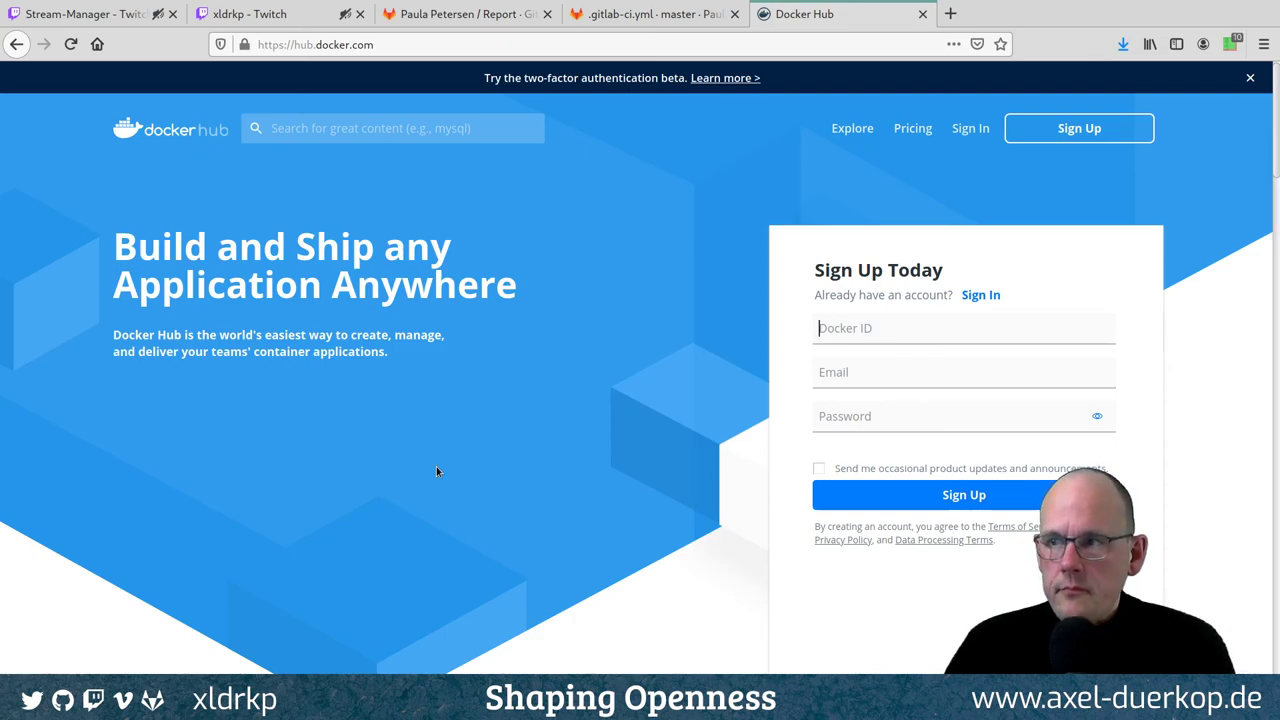
pyautogui.click(329, 133)
pyautogui.write('pandoc')
pyautogui.press('Return')
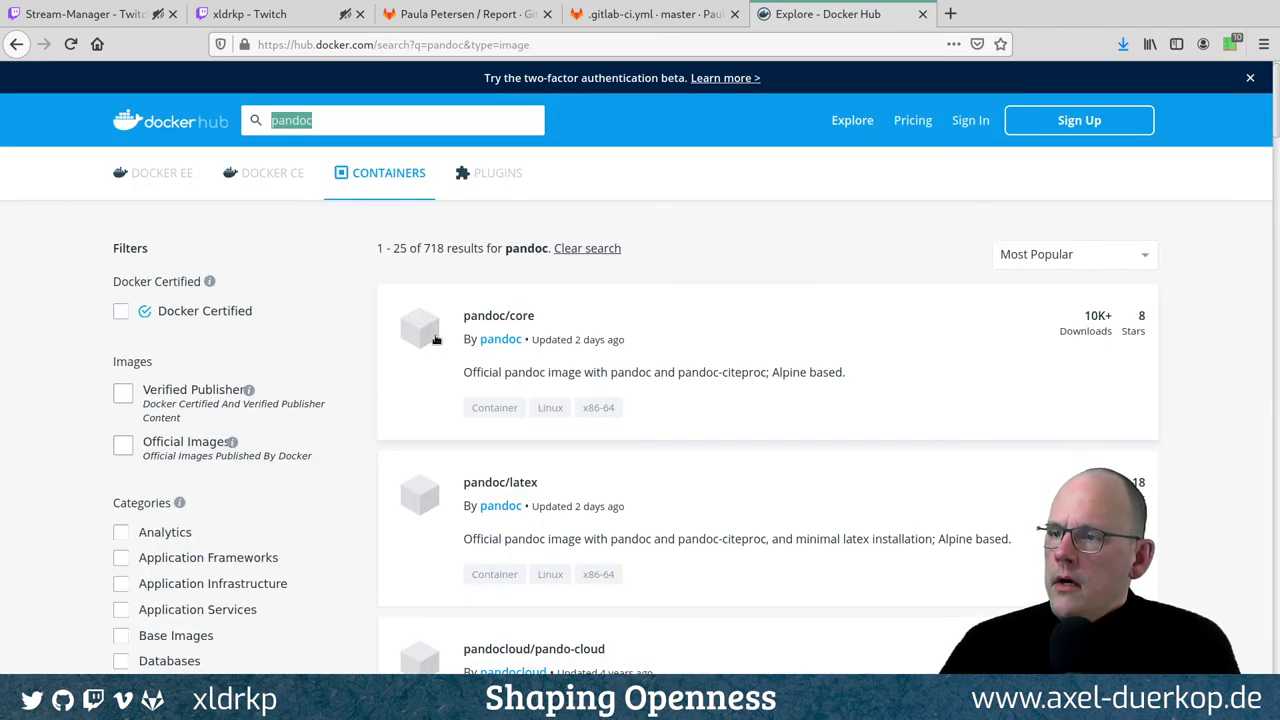
# Open the pandoc/latex image page from the results and highlight the image name in its Docker pull command
pyautogui.scroll(-3, 657, 414)
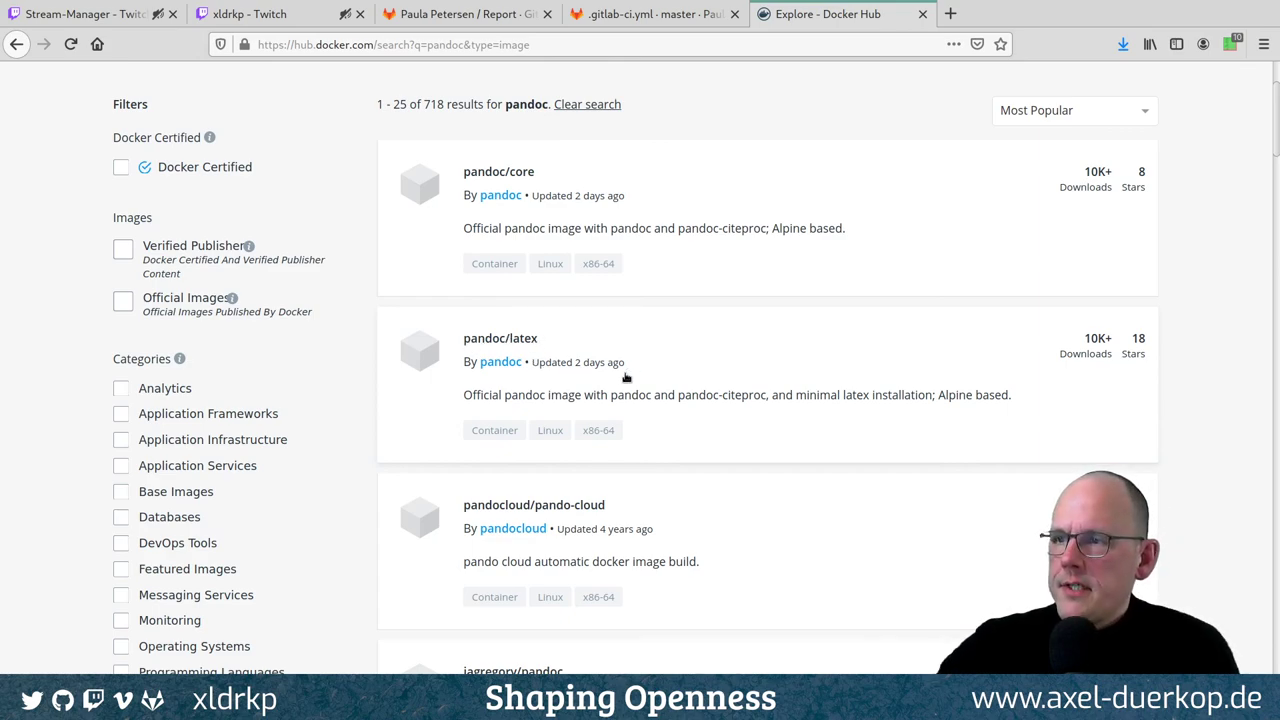
pyautogui.click(524, 340)
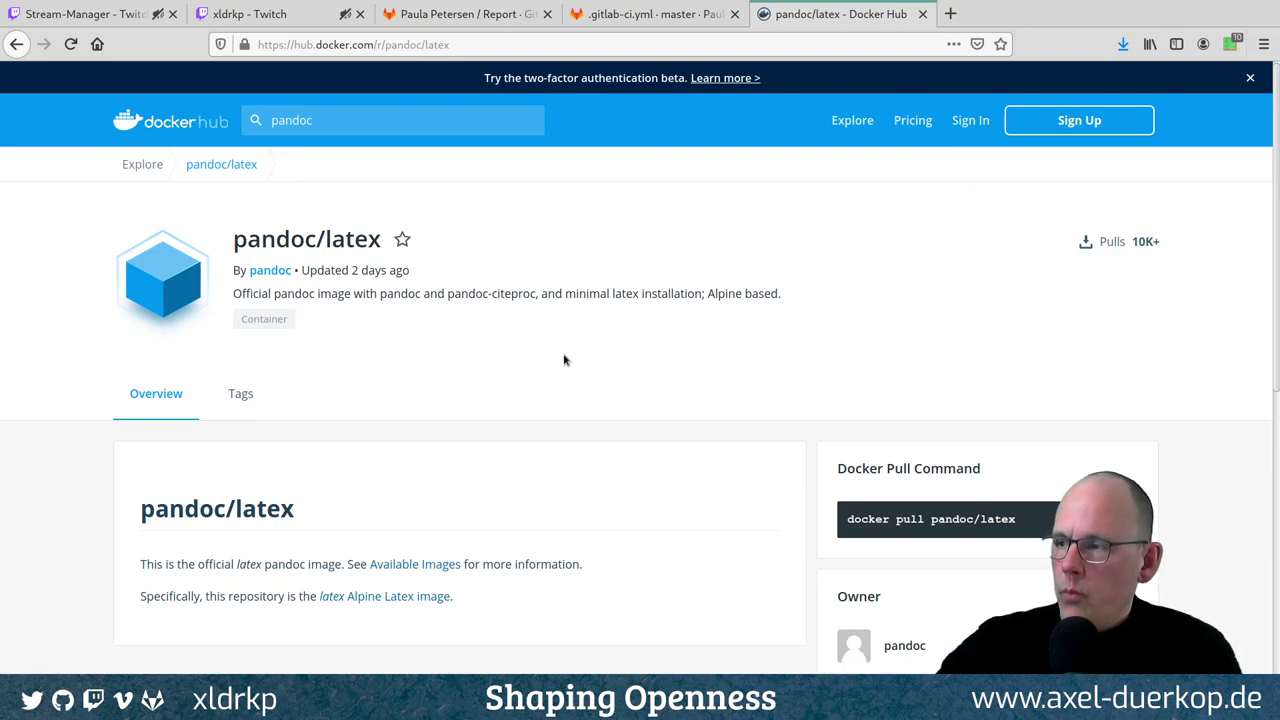
pyautogui.scroll(-5, 557, 349)
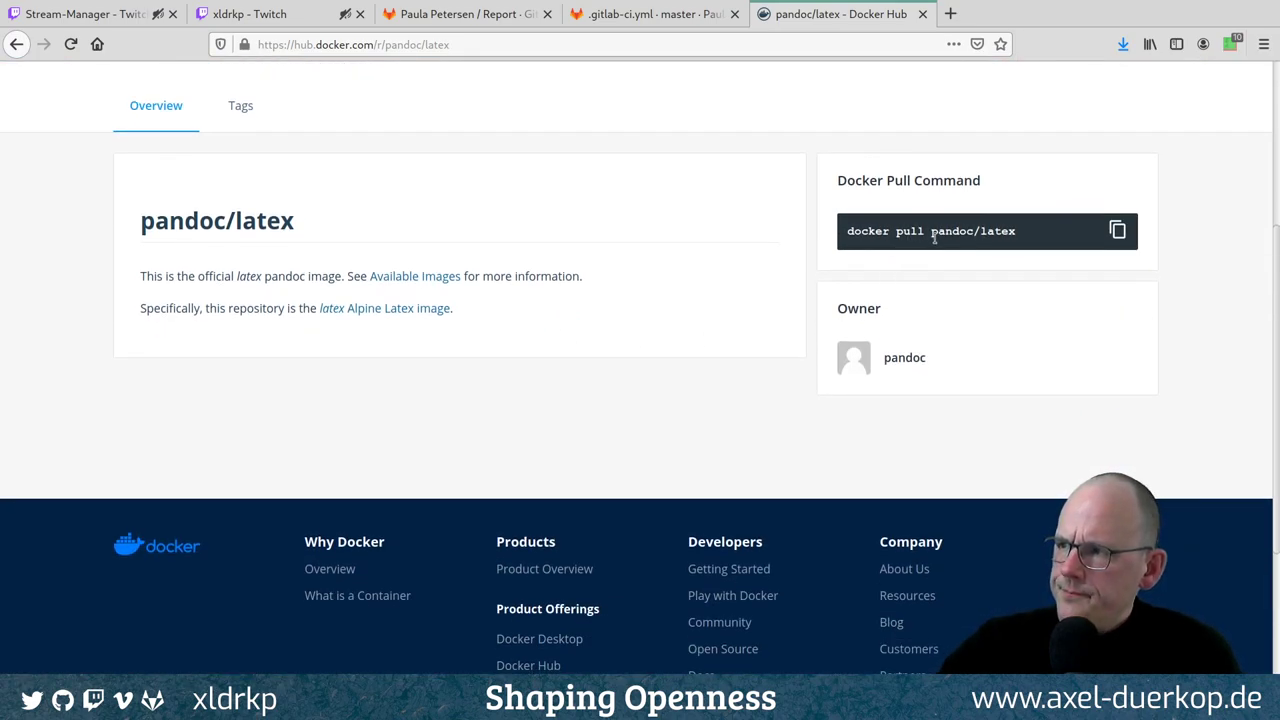
pyautogui.moveTo(932, 231); pyautogui.dragTo(1016, 231)
pyautogui.click(930, 231)
pyautogui.moveTo(930, 231); pyautogui.dragTo(1016, 231)
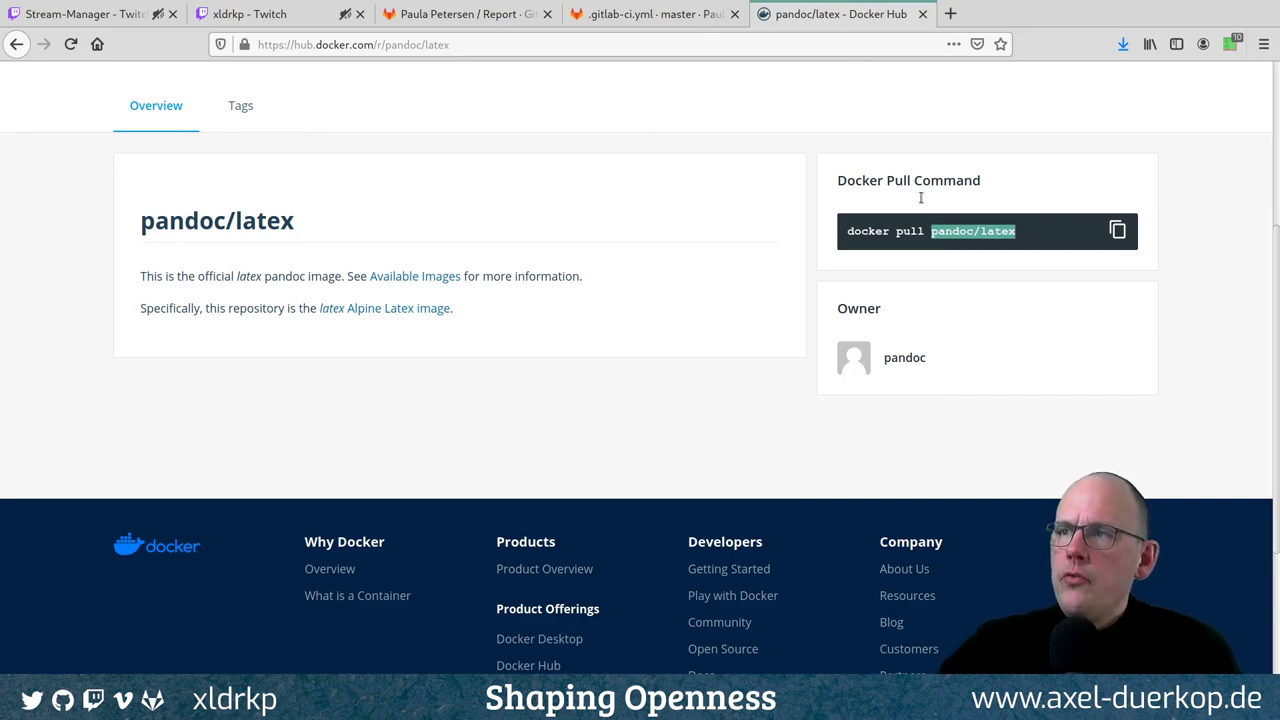
# Return to .gitlab-ci.yml and highlight the image name and its latest tag for comparison with Docker Hub
pyautogui.click(665, 16)
pyautogui.click(368, 470)
pyautogui.moveTo(304, 464); pyautogui.dragTo(432, 464)
pyautogui.click(397, 464)
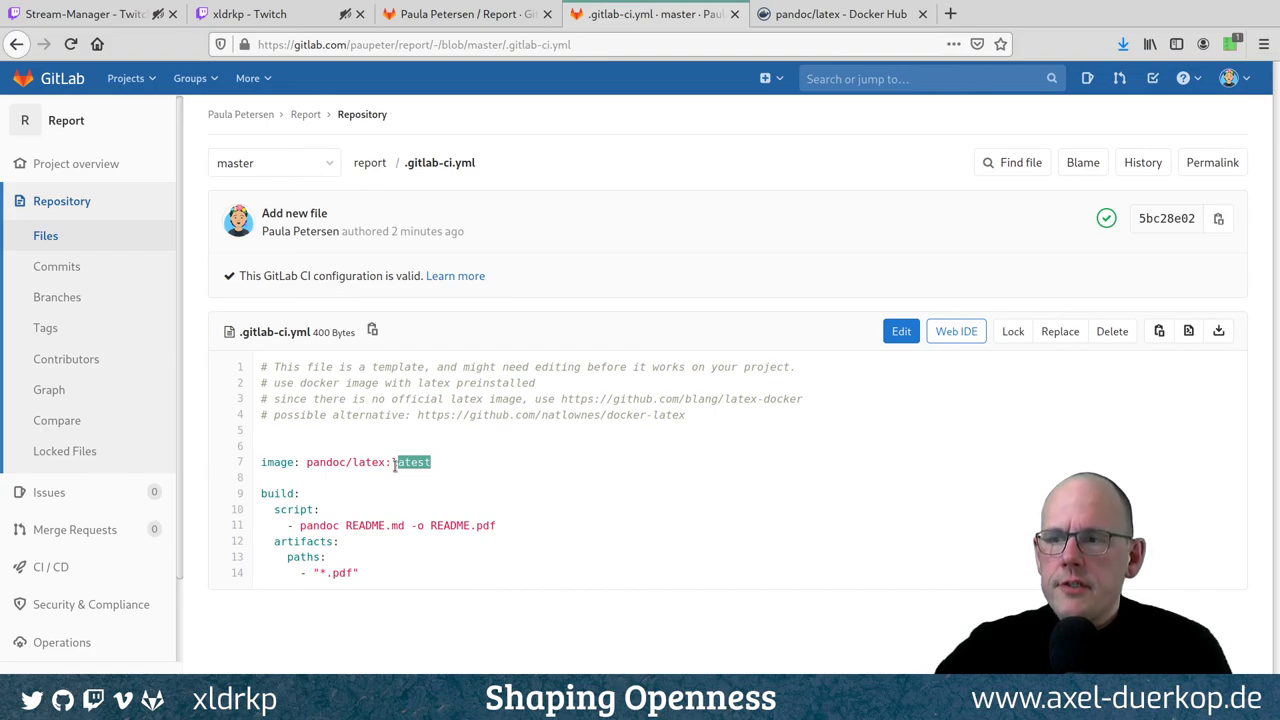
# Go back to Docker Hub, search for python images and examine the official python entry
pyautogui.click(826, 12)
pyautogui.scroll(5, 577, 294)
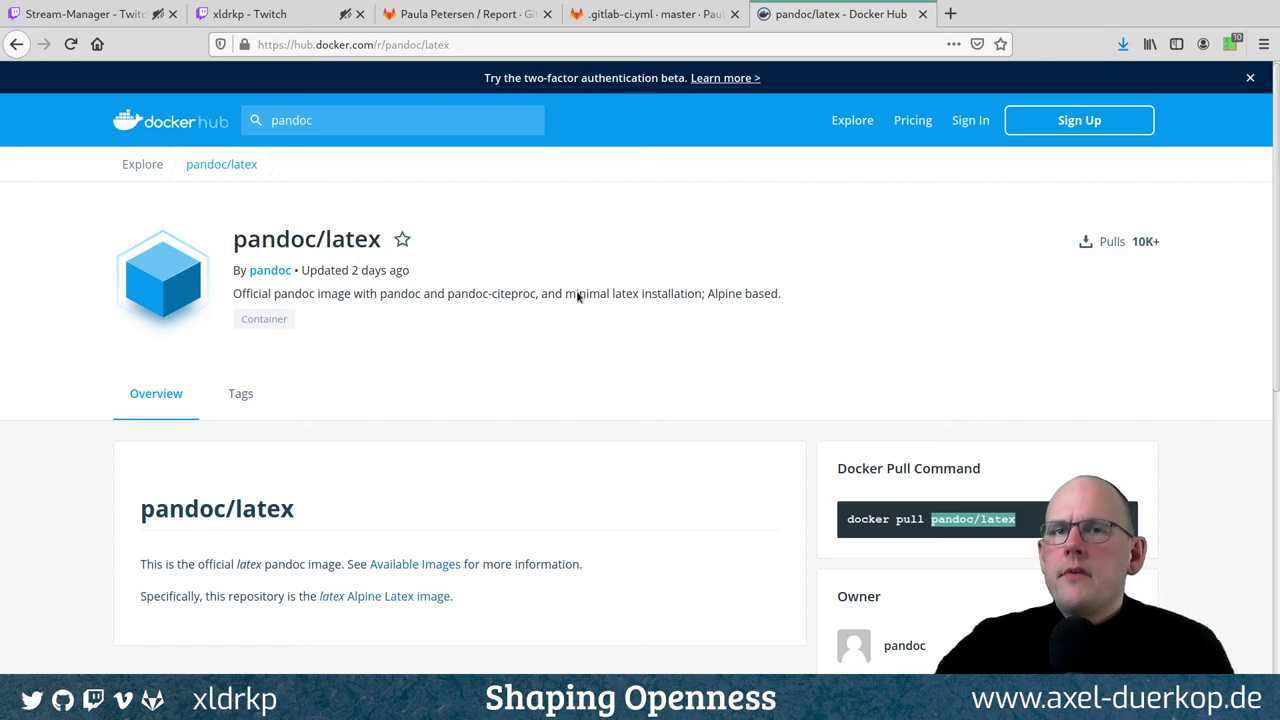
pyautogui.click(381, 118)
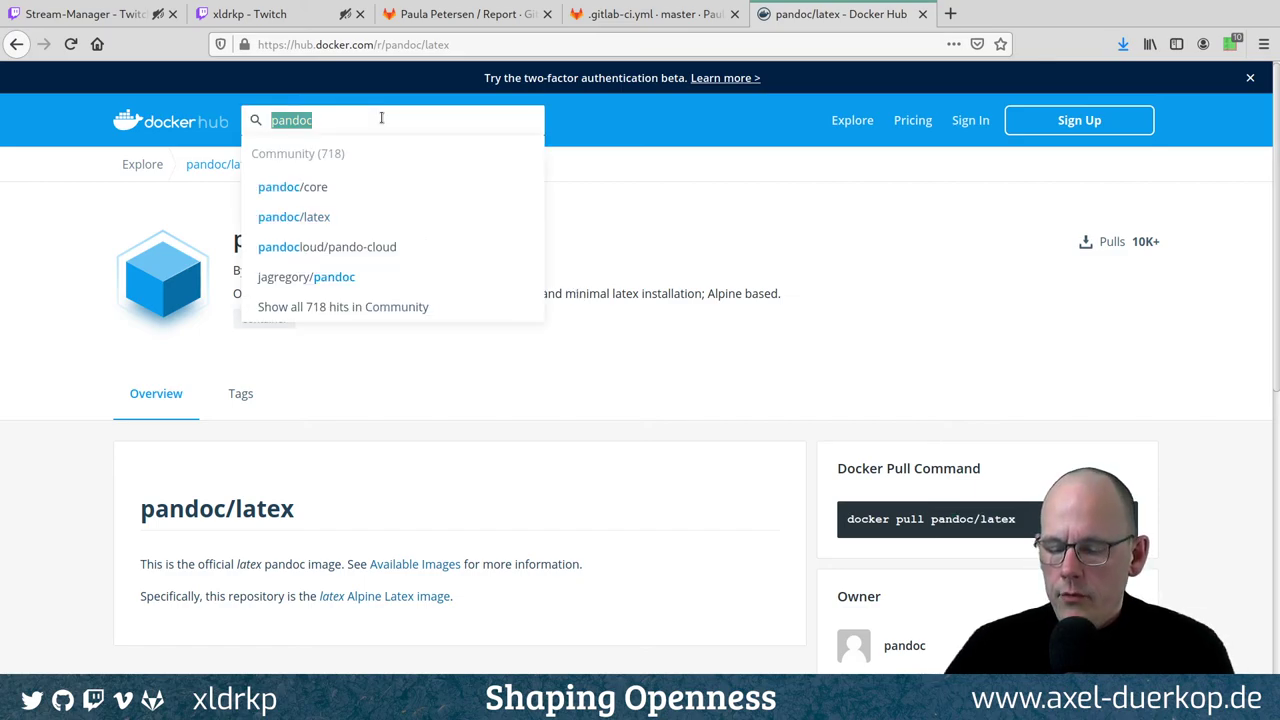
pyautogui.write('python')
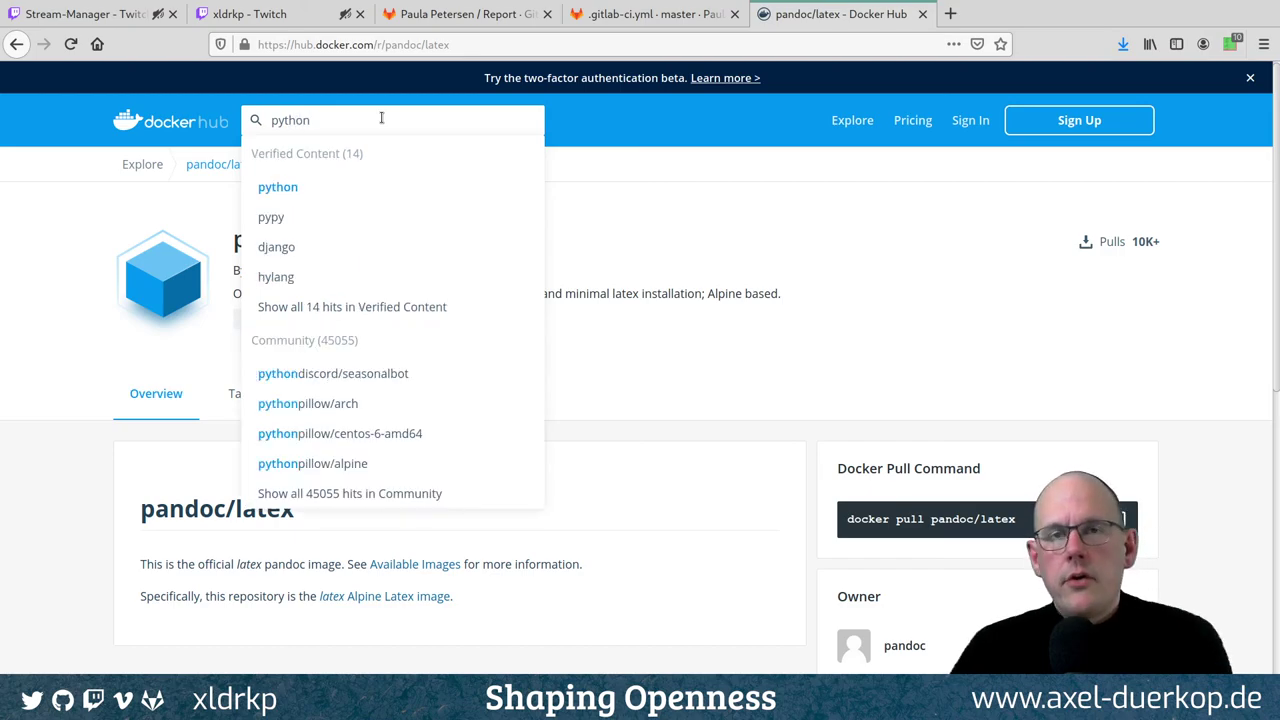
pyautogui.press('Return')
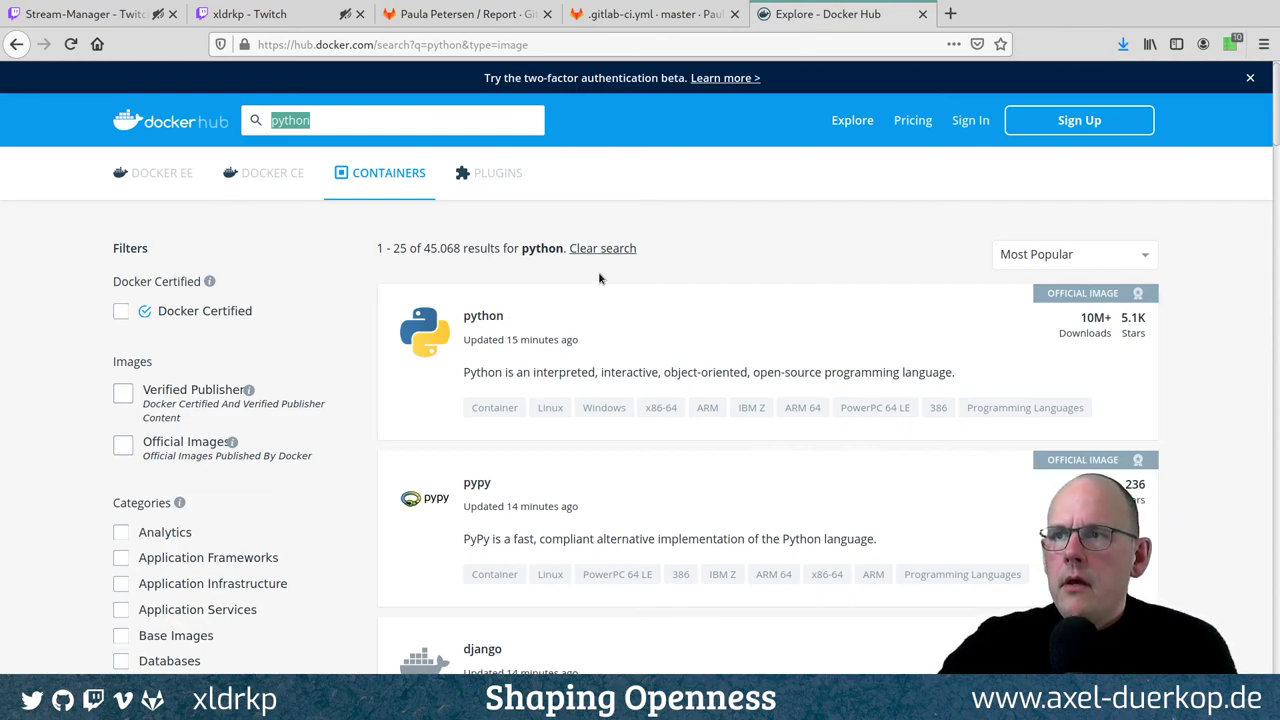
pyautogui.moveTo(570, 320); pyautogui.dragTo(724, 288)
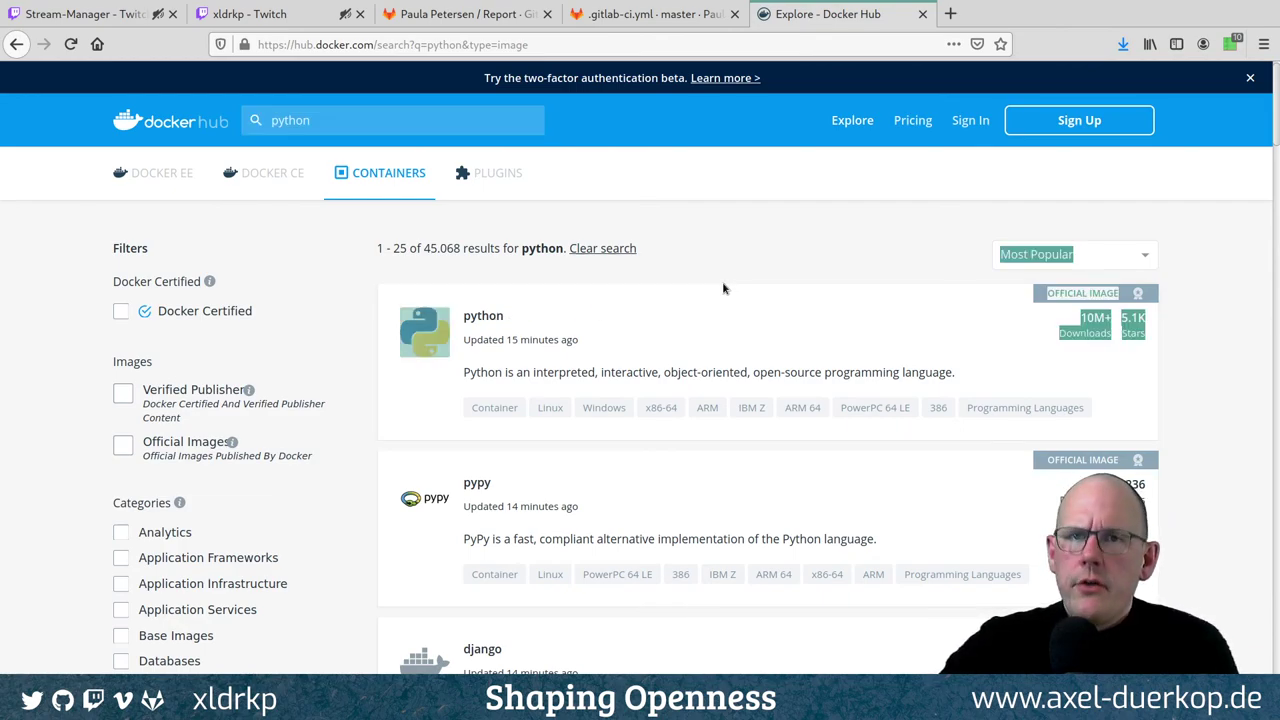
pyautogui.click(669, 268)
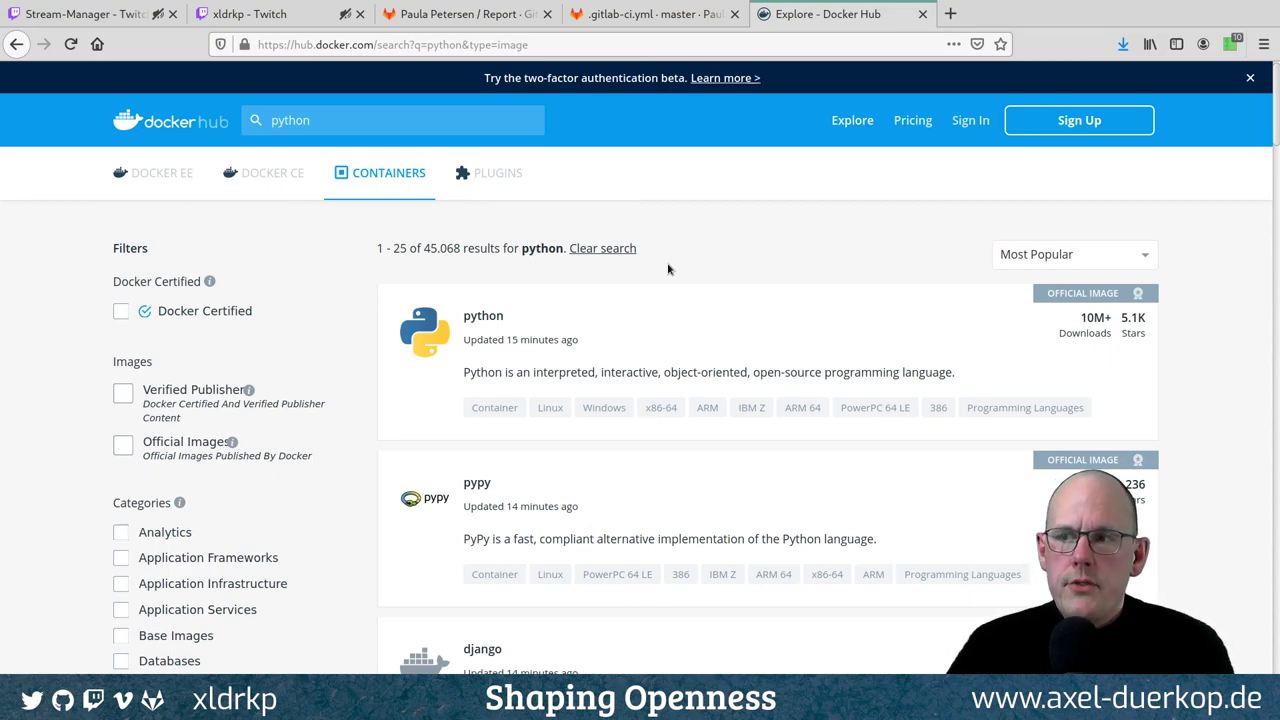
# Return to .gitlab-ci.yml and highlight the script command "pandoc README.md -o README.pdf" for review
pyautogui.click(650, 16)
pyautogui.click(443, 546)
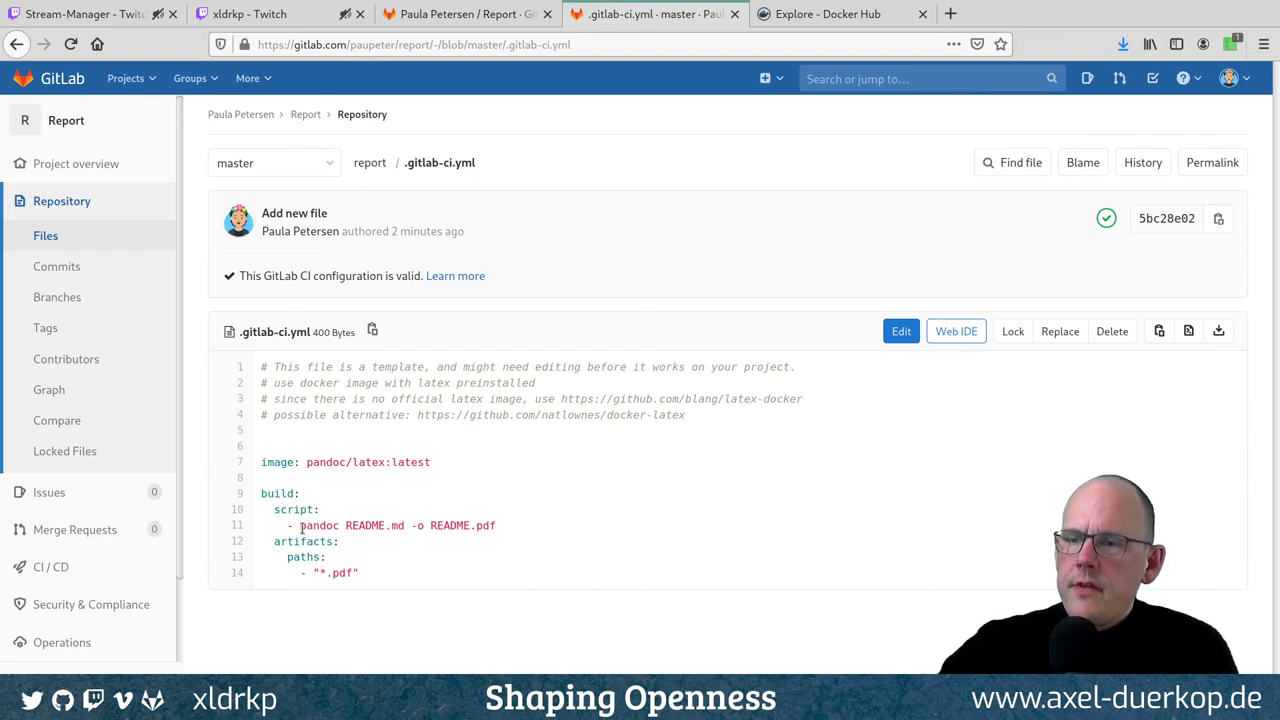
pyautogui.moveTo(300, 525); pyautogui.dragTo(502, 527)
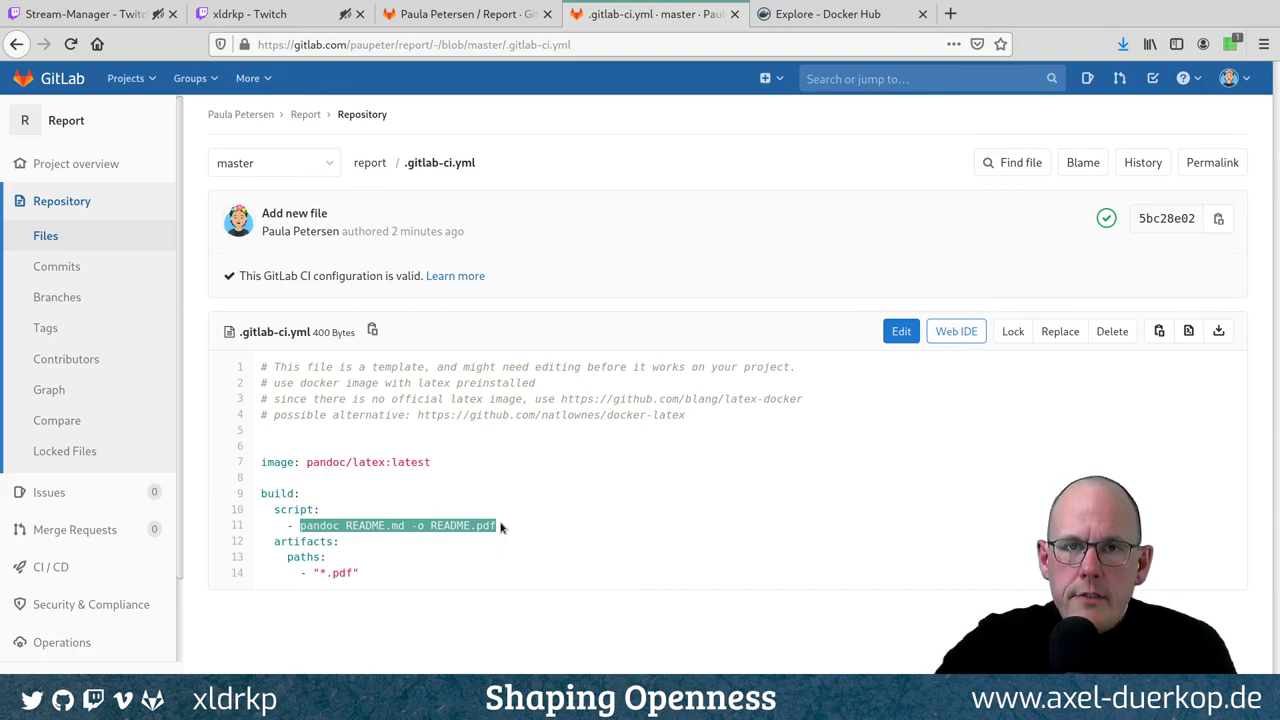
pyautogui.click(502, 528)
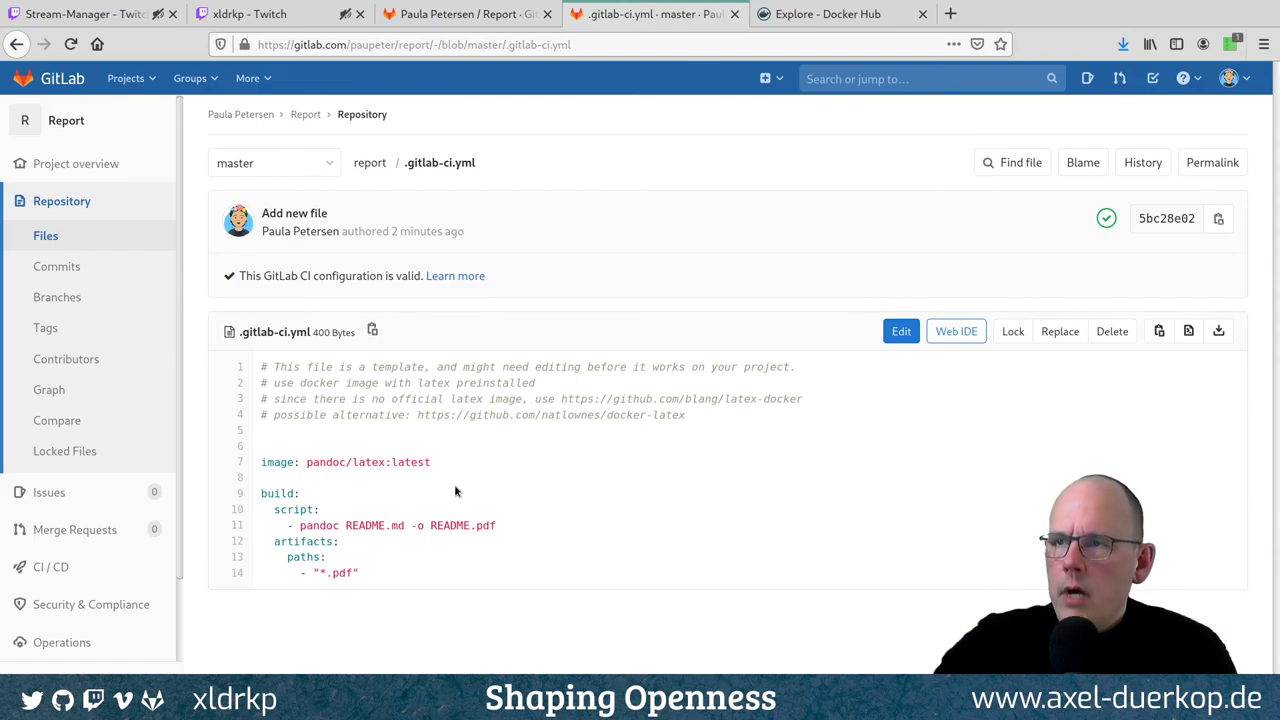
# Go to the Report project's overview and open README.md from its file list for editing
pyautogui.click(102, 139)
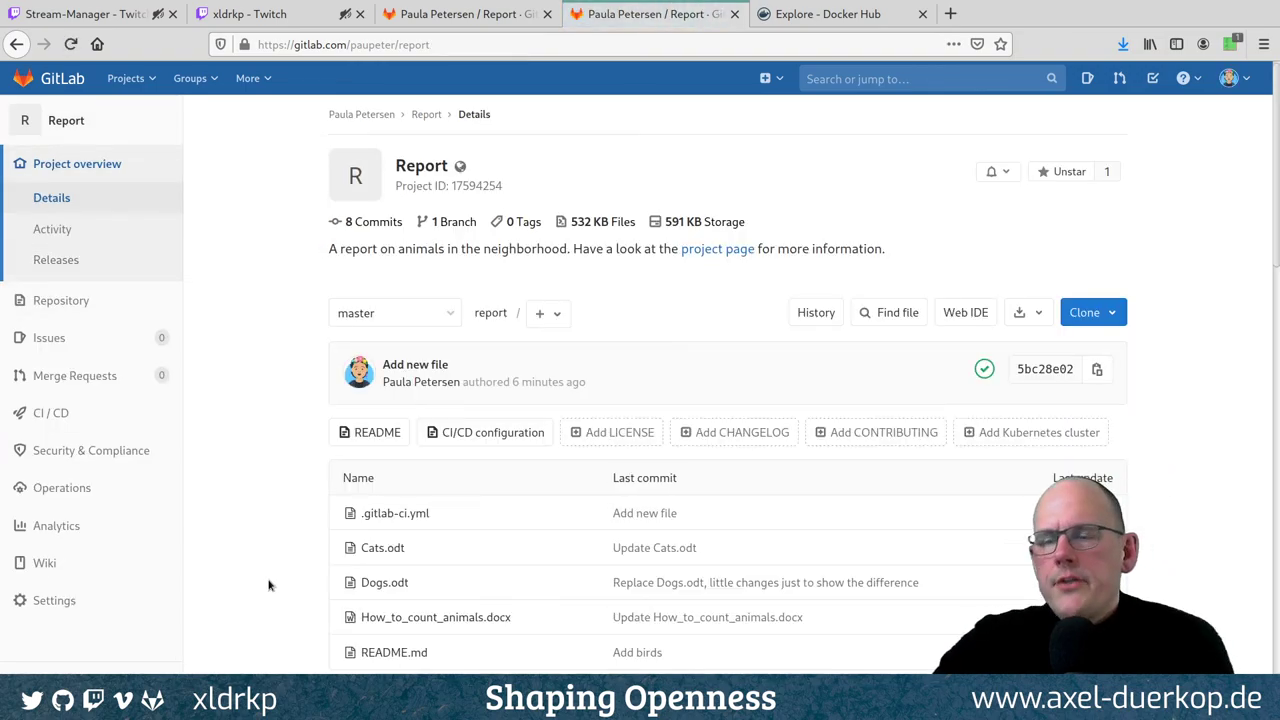
pyautogui.scroll(-5, 277, 543)
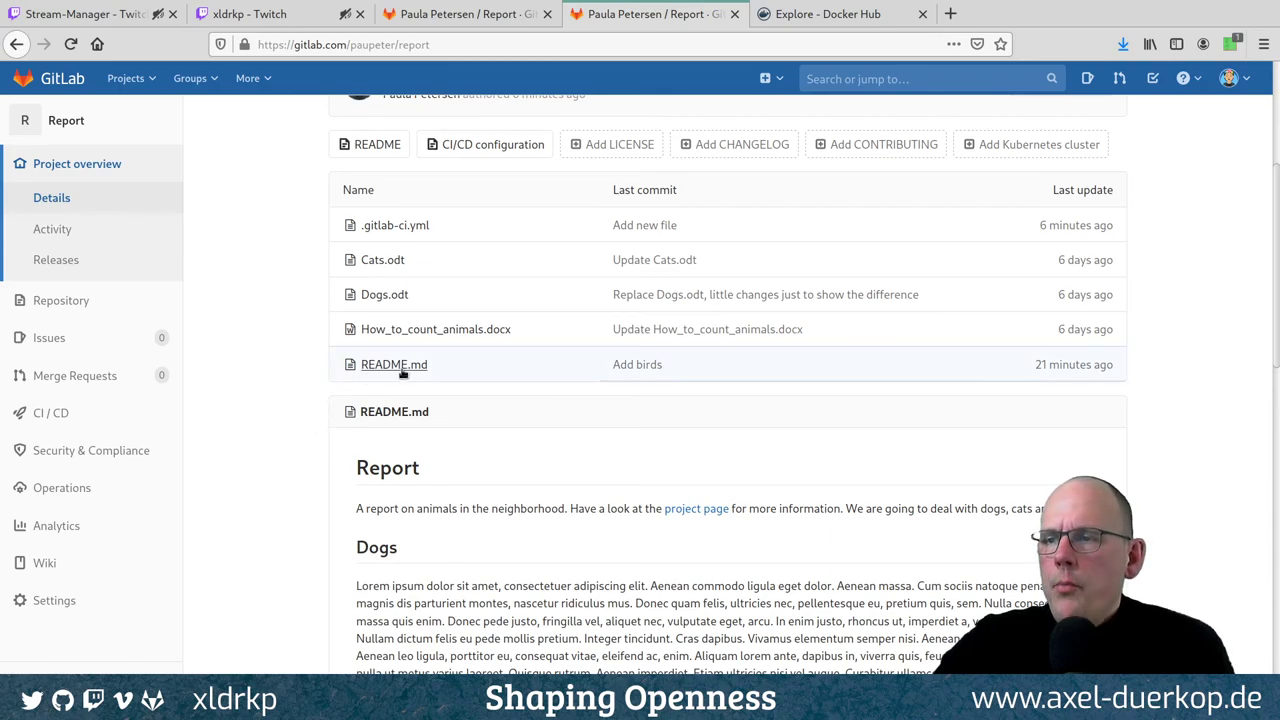
pyautogui.click(370, 366)
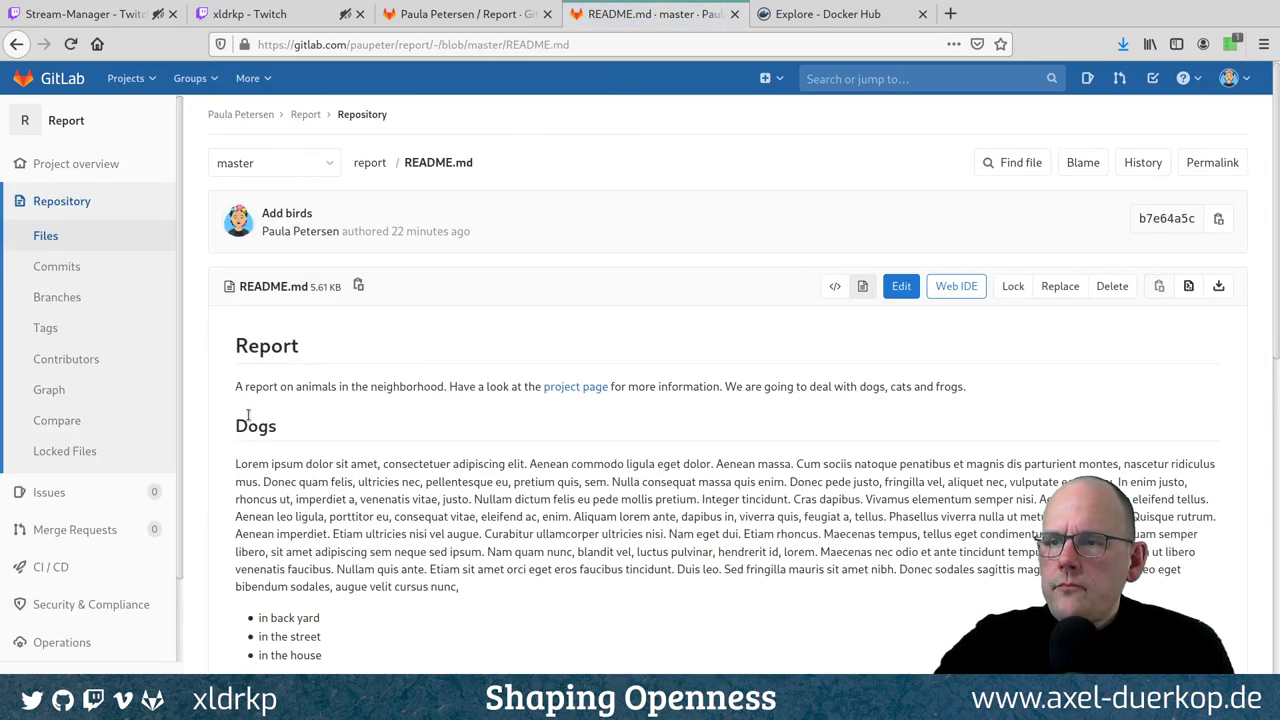
pyautogui.click(896, 287)
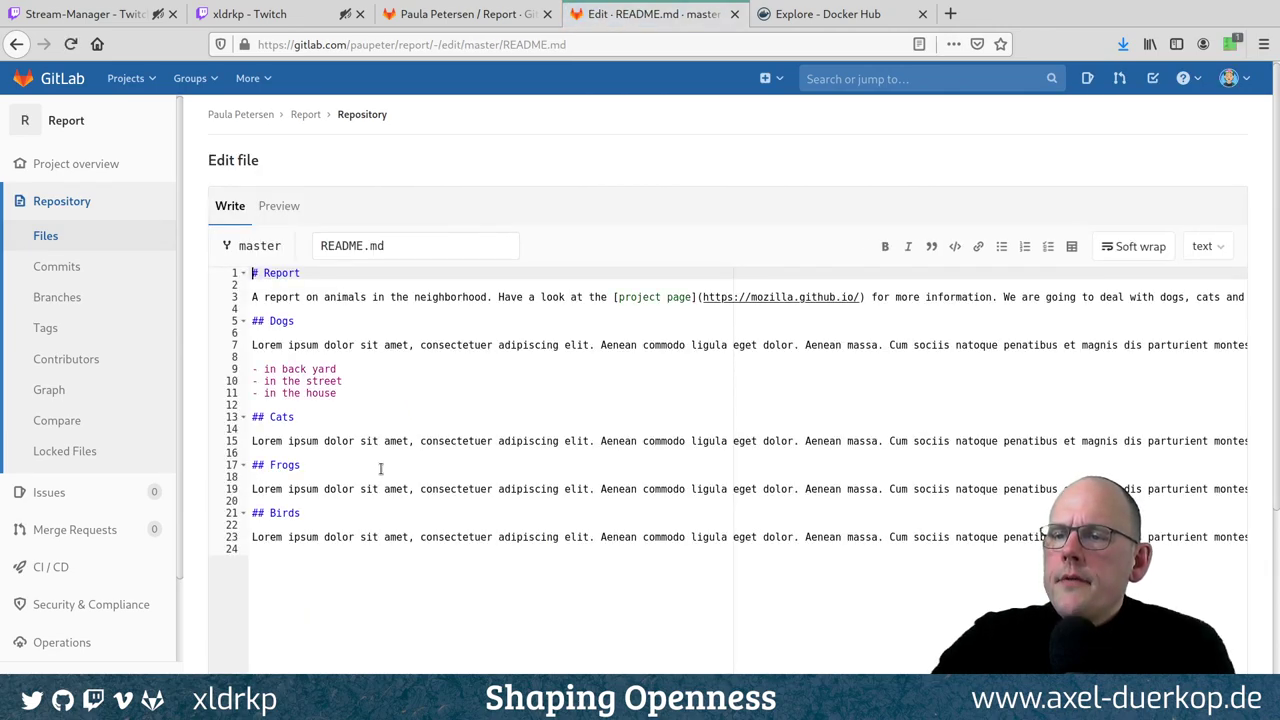
# Copy the three-item list from the Dogs section below the Frogs paragraph, with soft wrap turned on in the editor
pyautogui.moveTo(350, 395); pyautogui.dragTo(240, 365)
pyautogui.hotkey('ctrl', 'c')
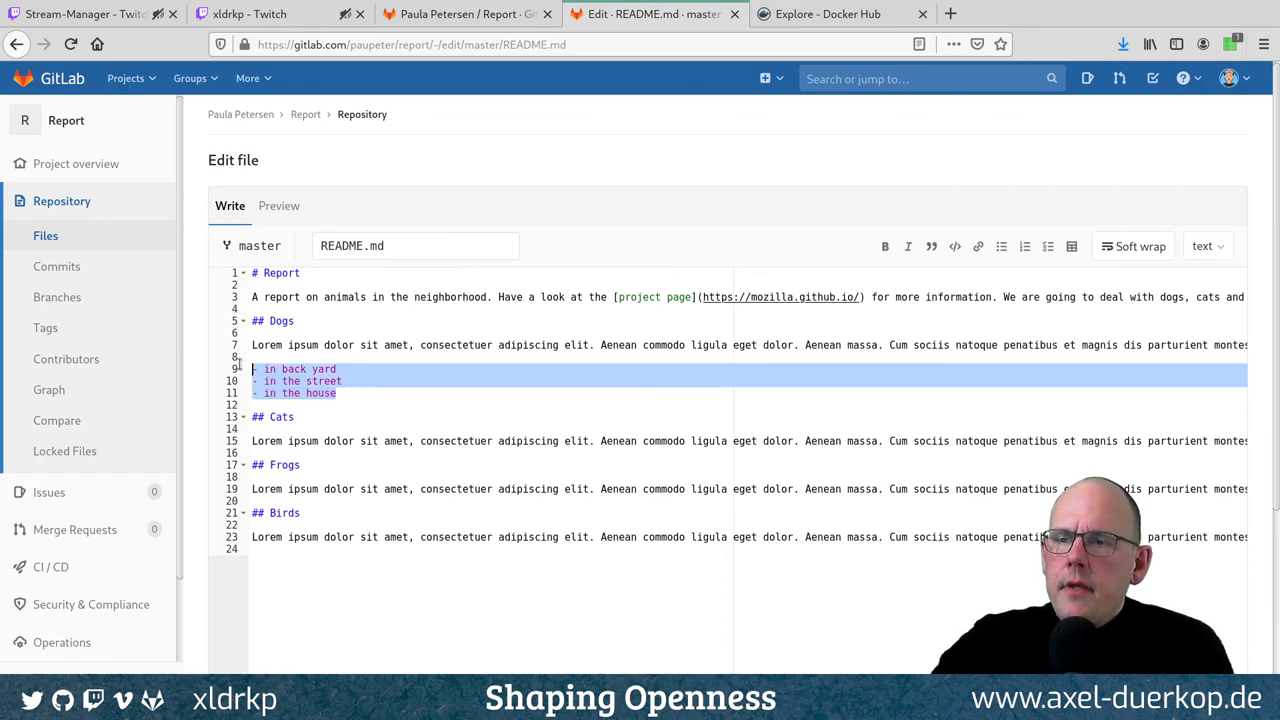
pyautogui.click(330, 489)
pyautogui.click(1134, 246)
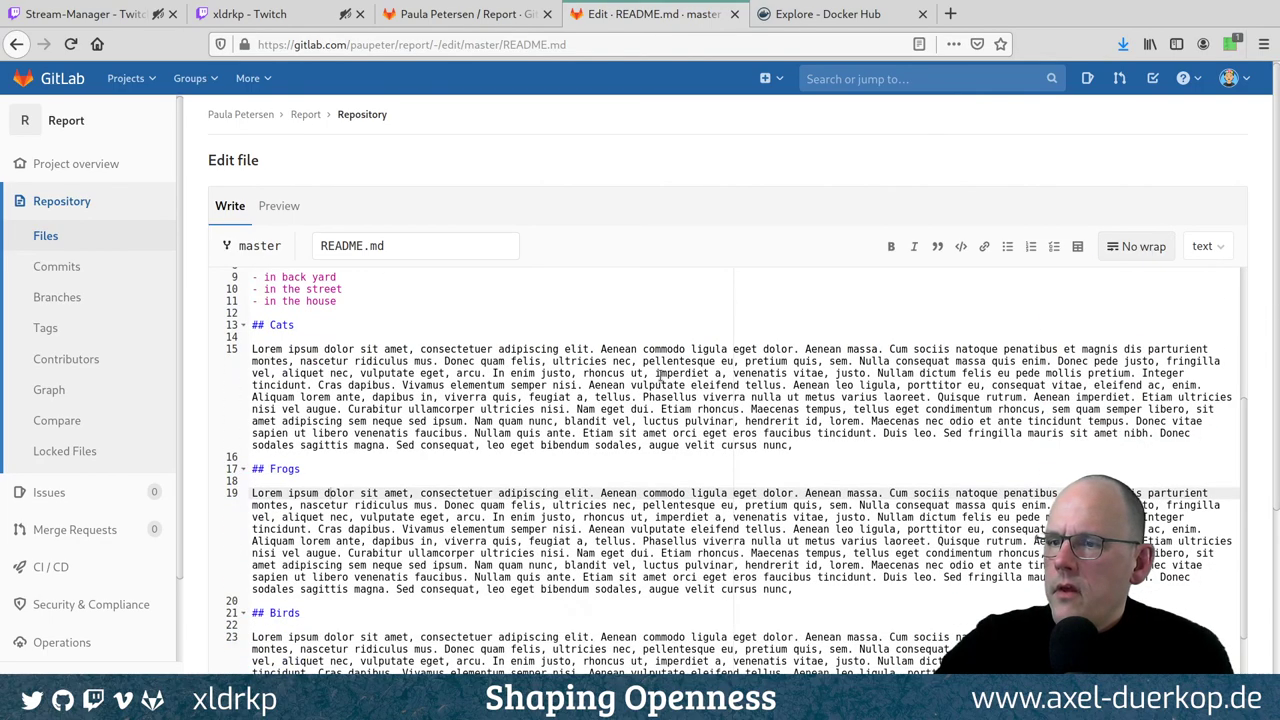
pyautogui.scroll(-2, 430, 482)
pyautogui.click(828, 521)
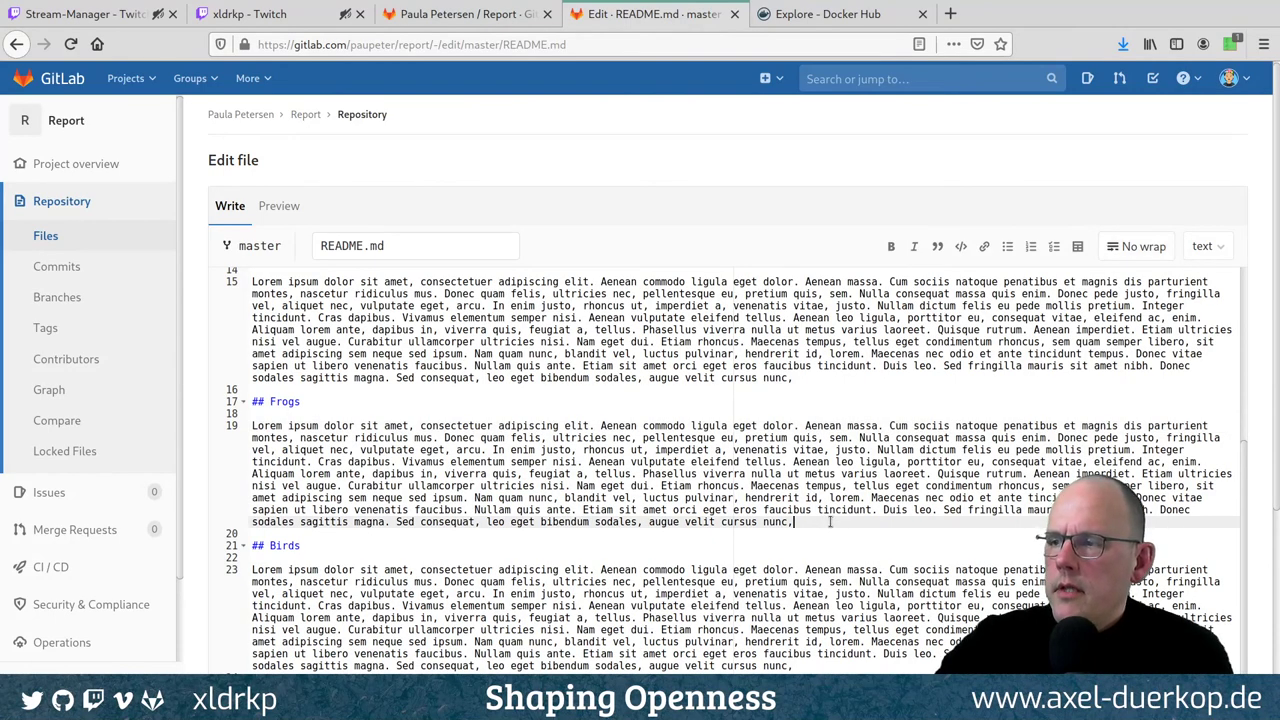
pyautogui.press('Return')
pyautogui.press('Return')
pyautogui.hotkey('ctrl', 'v')
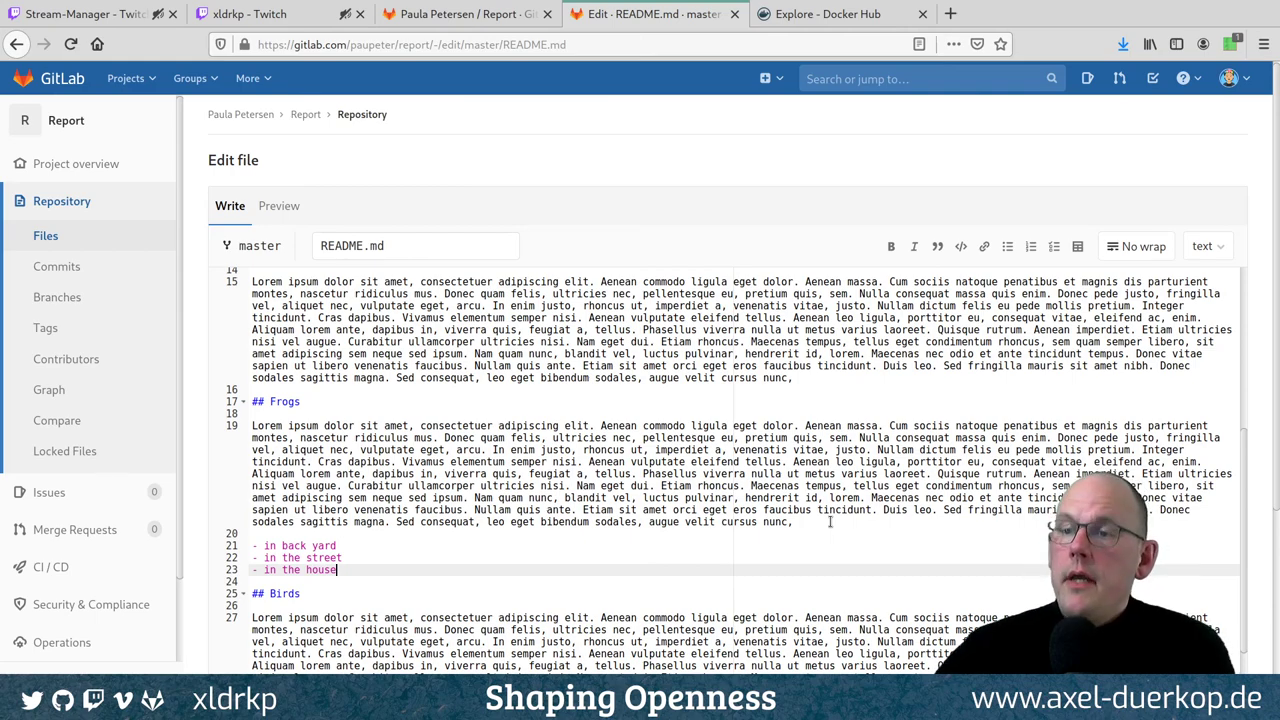
# Compare the bullet lists in the Dogs and Frogs sections of README.md by highlighting each one
pyautogui.scroll(5, 620, 505)
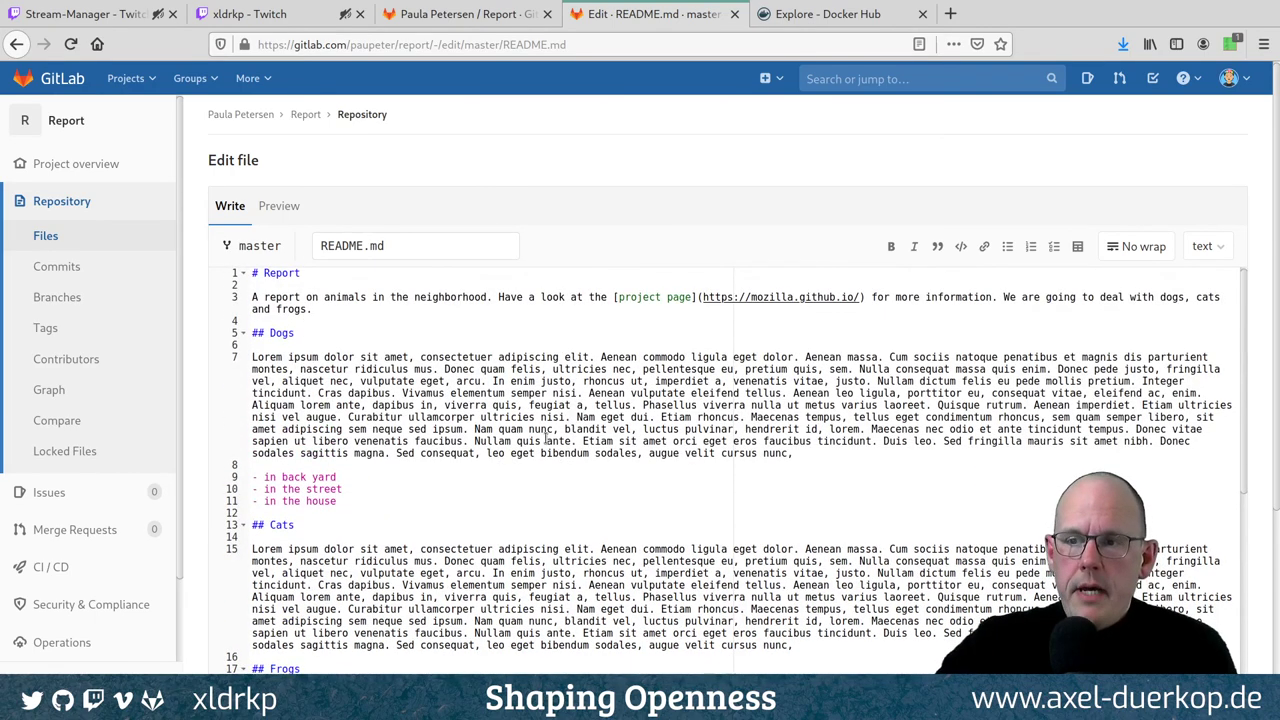
pyautogui.scroll(-4, 547, 437)
pyautogui.scroll(3, 419, 447)
pyautogui.moveTo(361, 460); pyautogui.dragTo(251, 418)
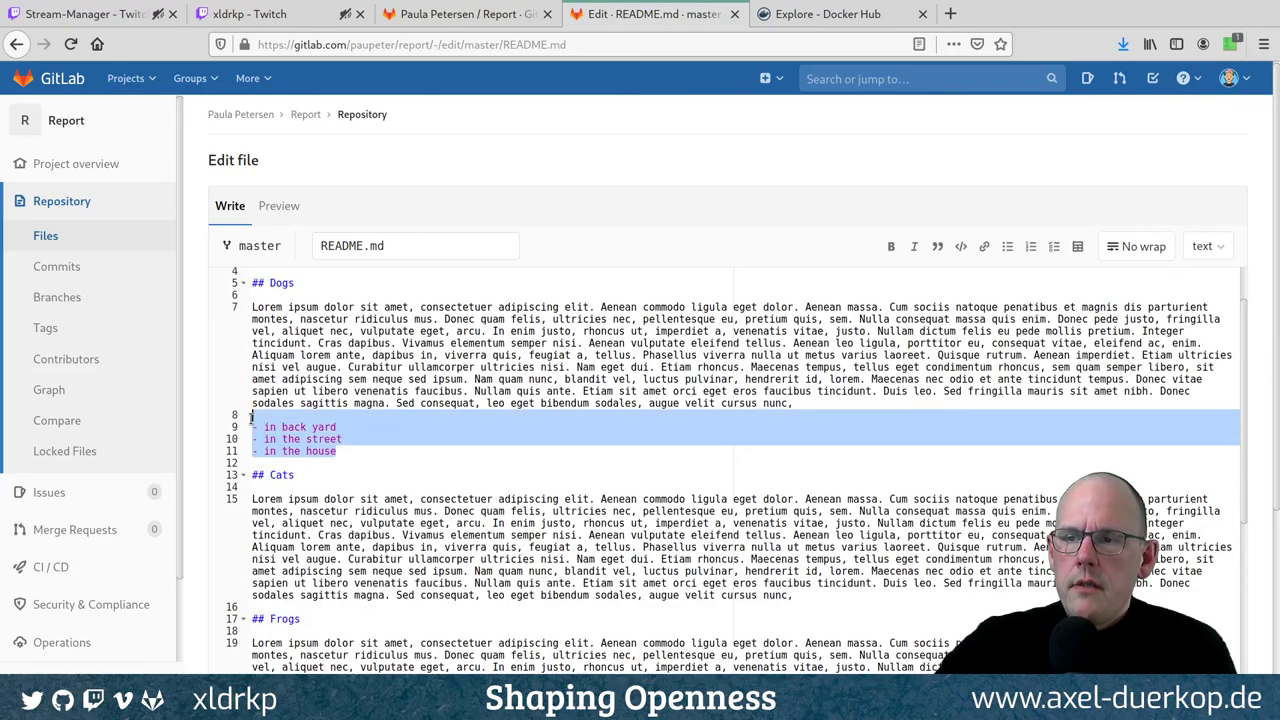
pyautogui.scroll(-5, 381, 441)
pyautogui.moveTo(388, 532); pyautogui.dragTo(226, 491)
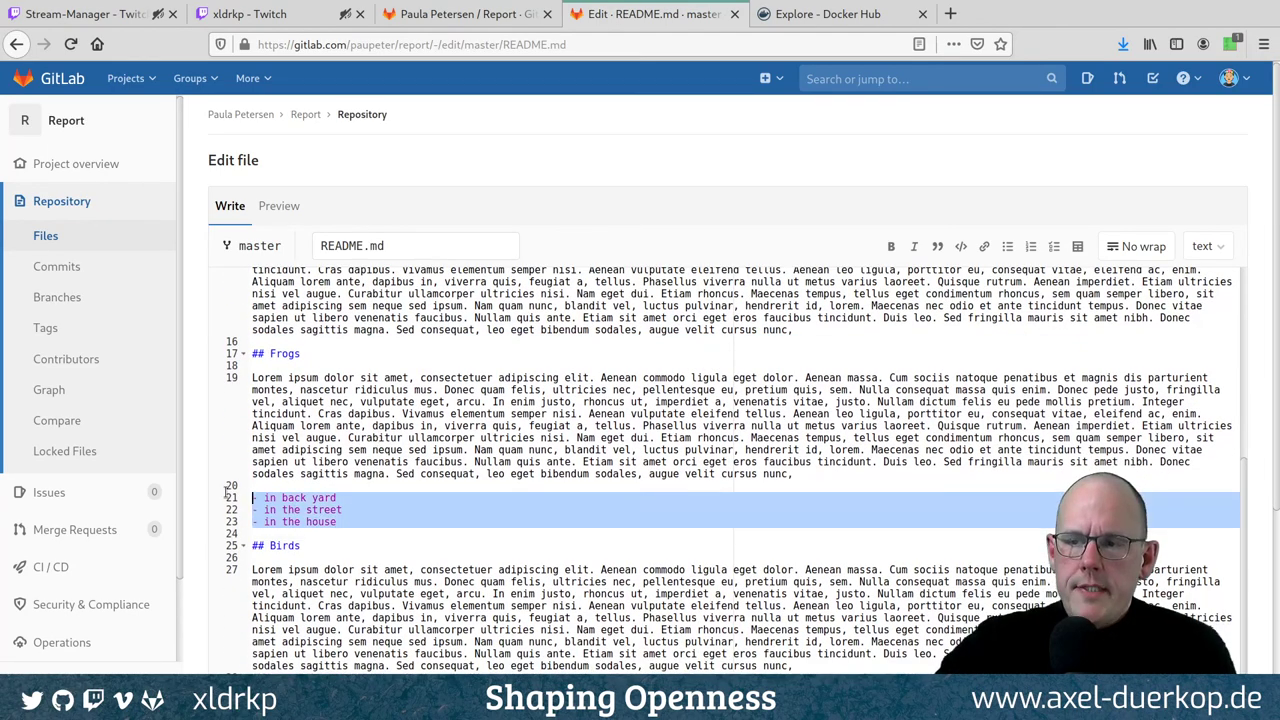
pyautogui.click(507, 487)
# Commit the README.md edit to the master branch with the message "Update README.md"
pyautogui.scroll(-5, 505, 487)
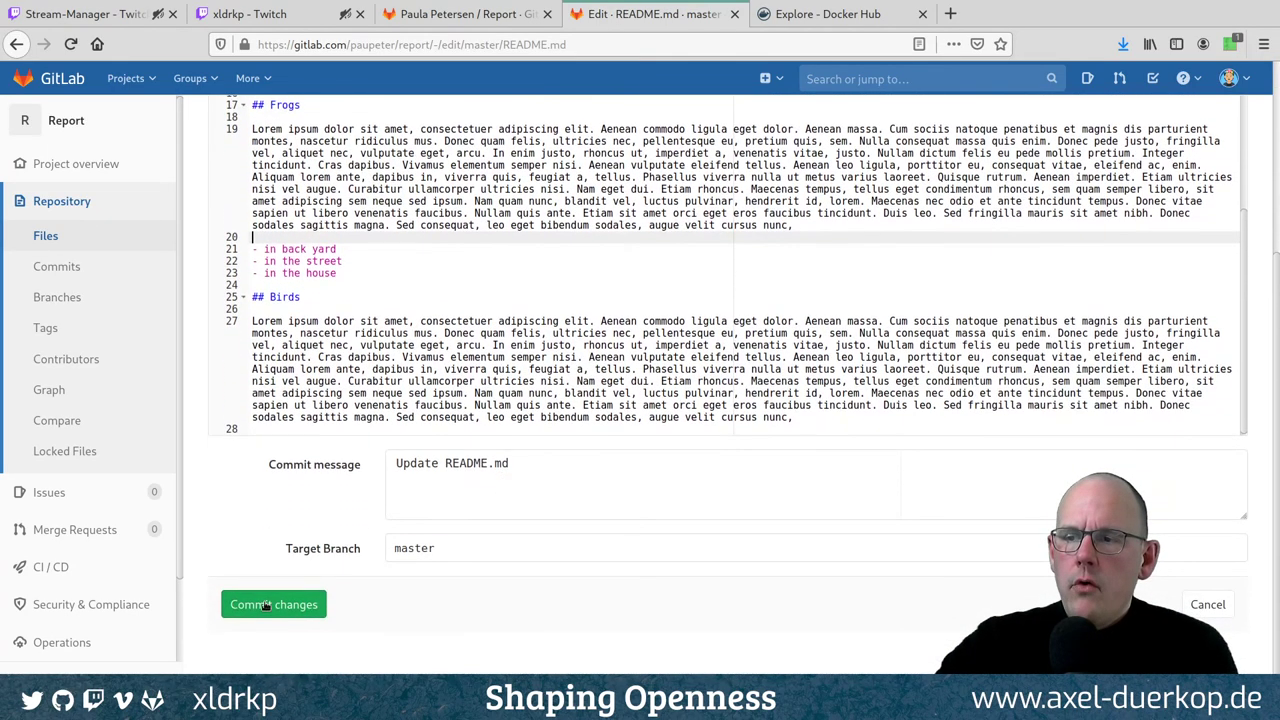
pyautogui.click(268, 605)
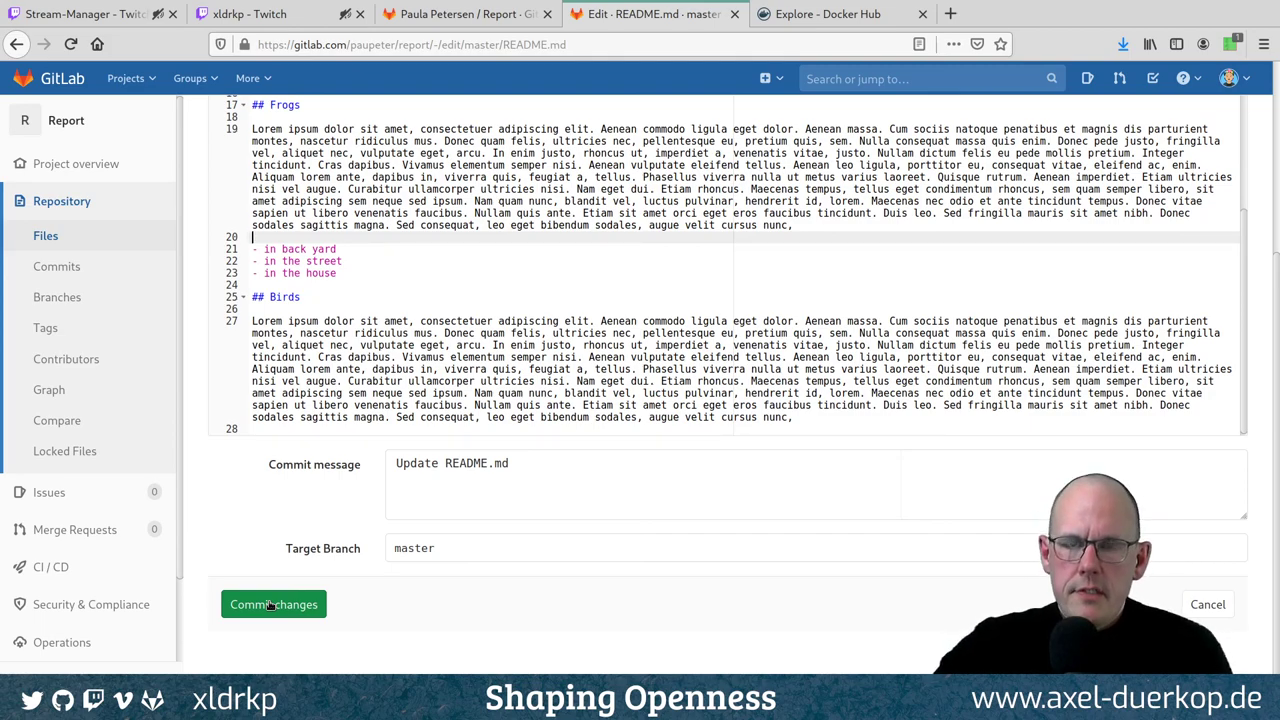
pyautogui.click(270, 605)
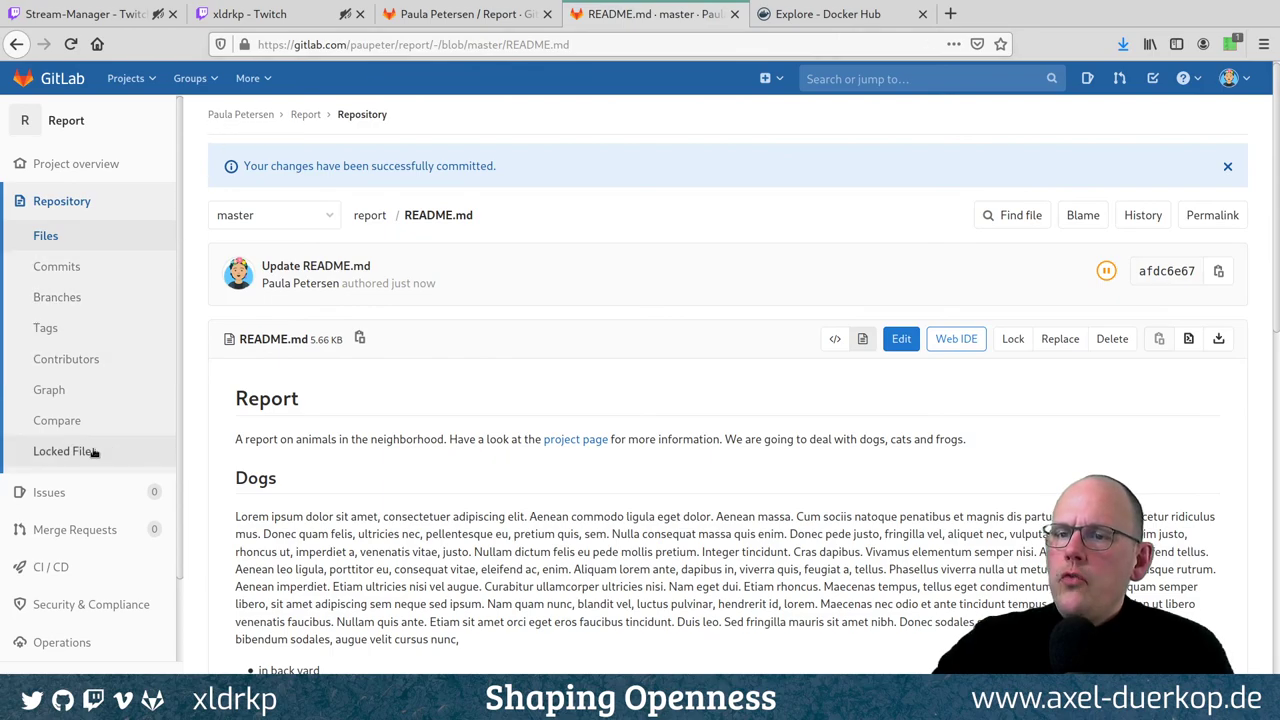
# Open the build job of the running "Update README.md" pipeline and check its log
pyautogui.moveTo(60, 568)
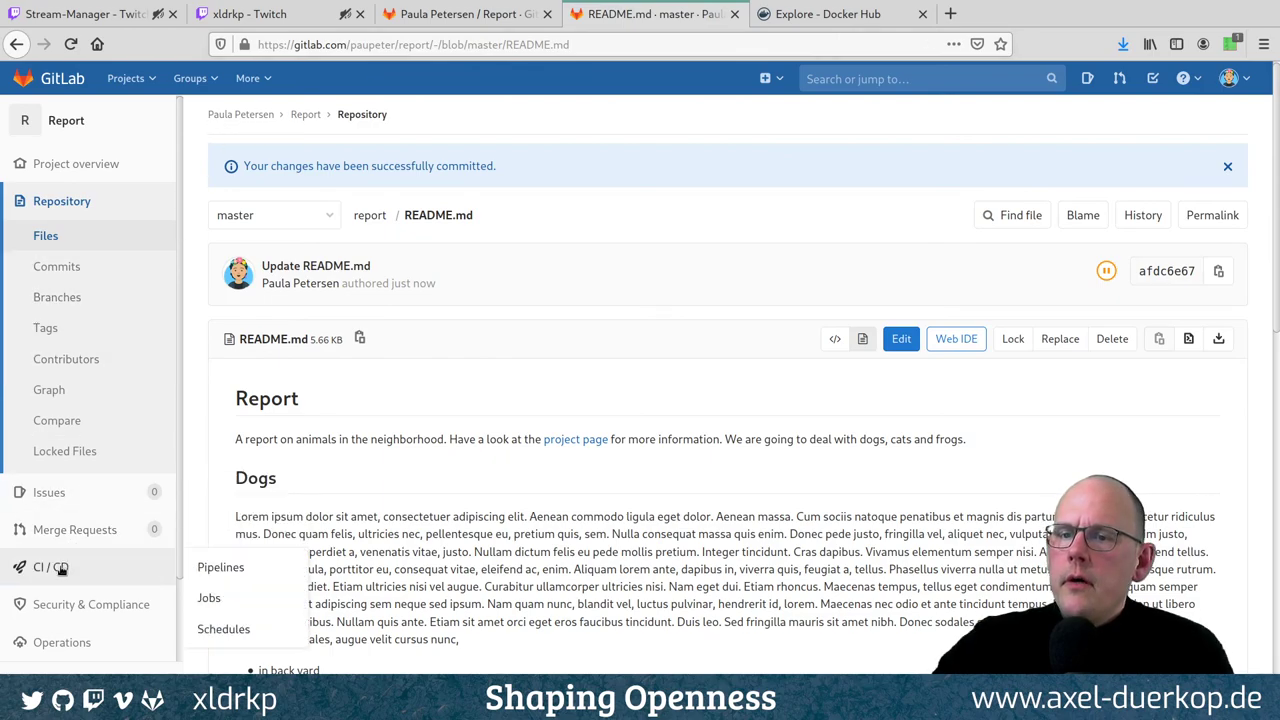
pyautogui.click(226, 575)
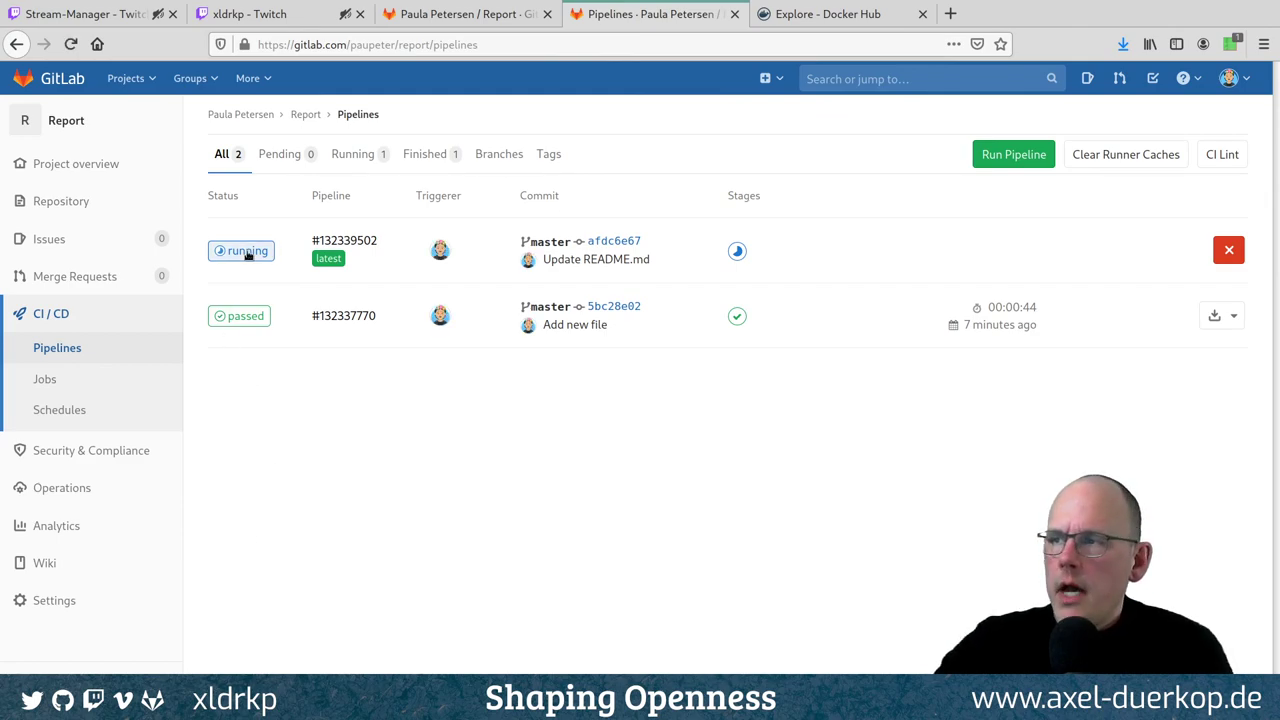
pyautogui.click(247, 251)
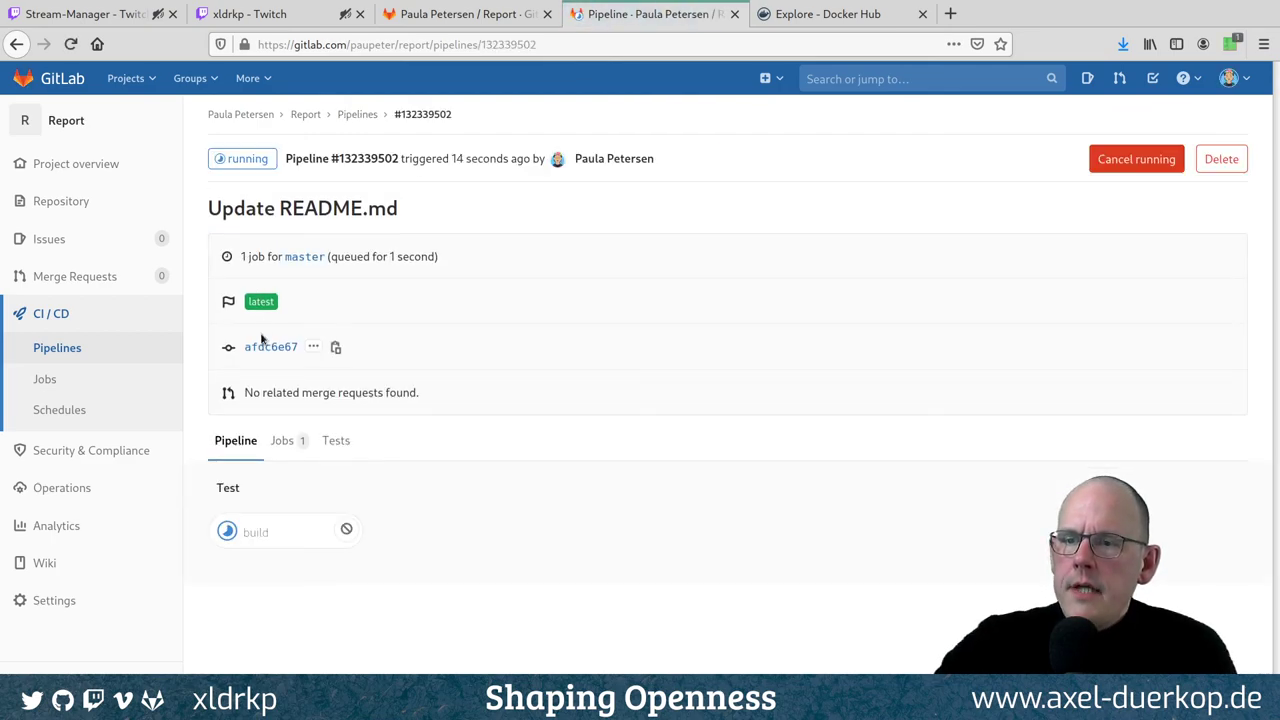
pyautogui.click(286, 522)
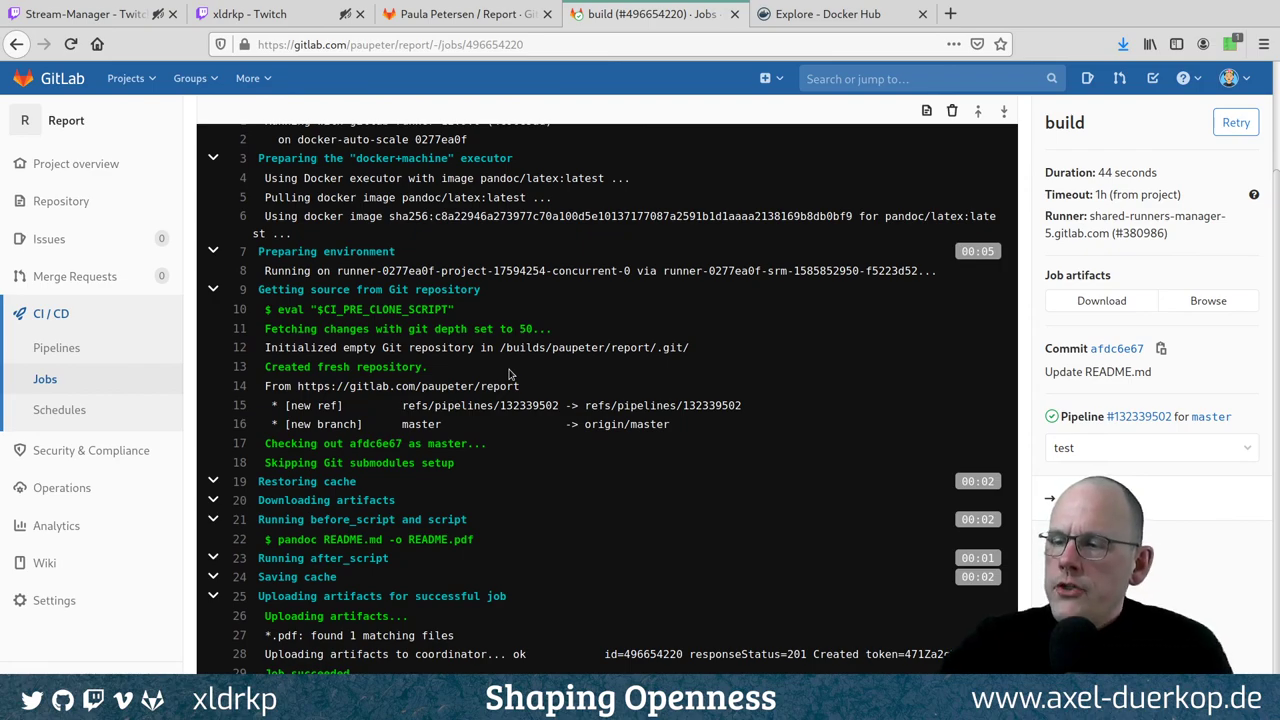
# Browse the build job's artifacts, open README.pdf and review its sections and bullet lists
pyautogui.click(1203, 302)
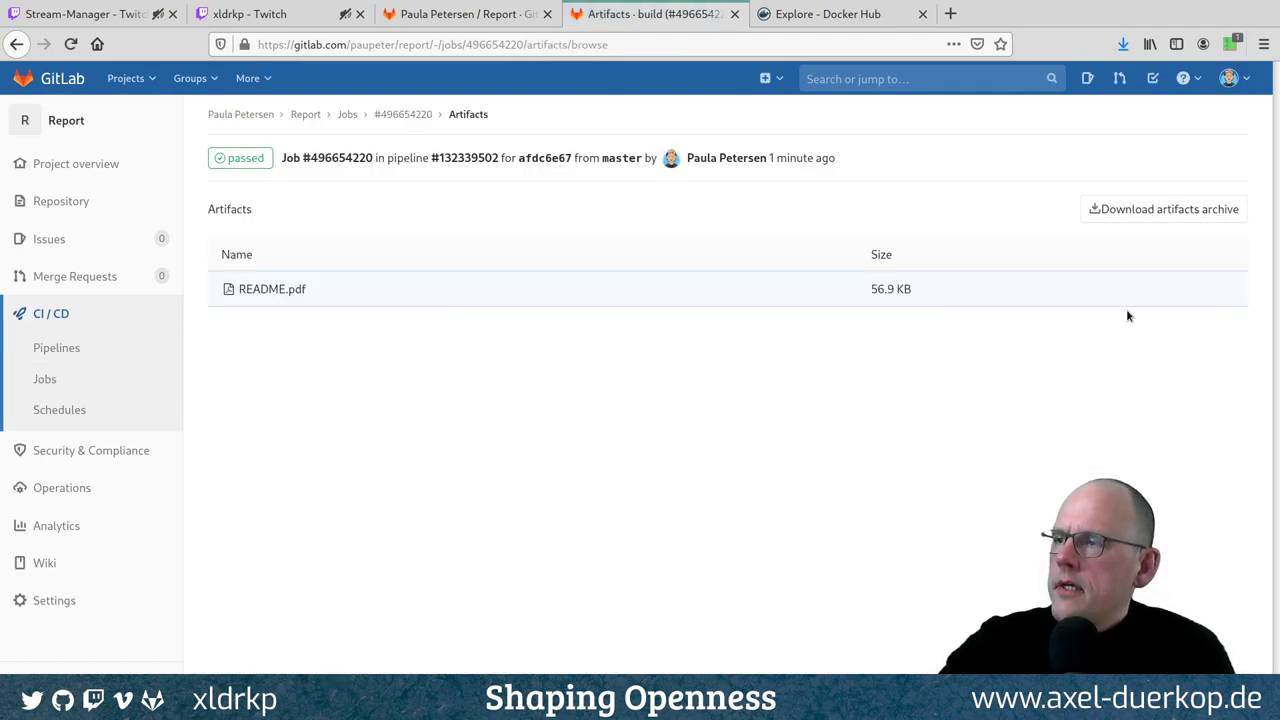
pyautogui.click(270, 290)
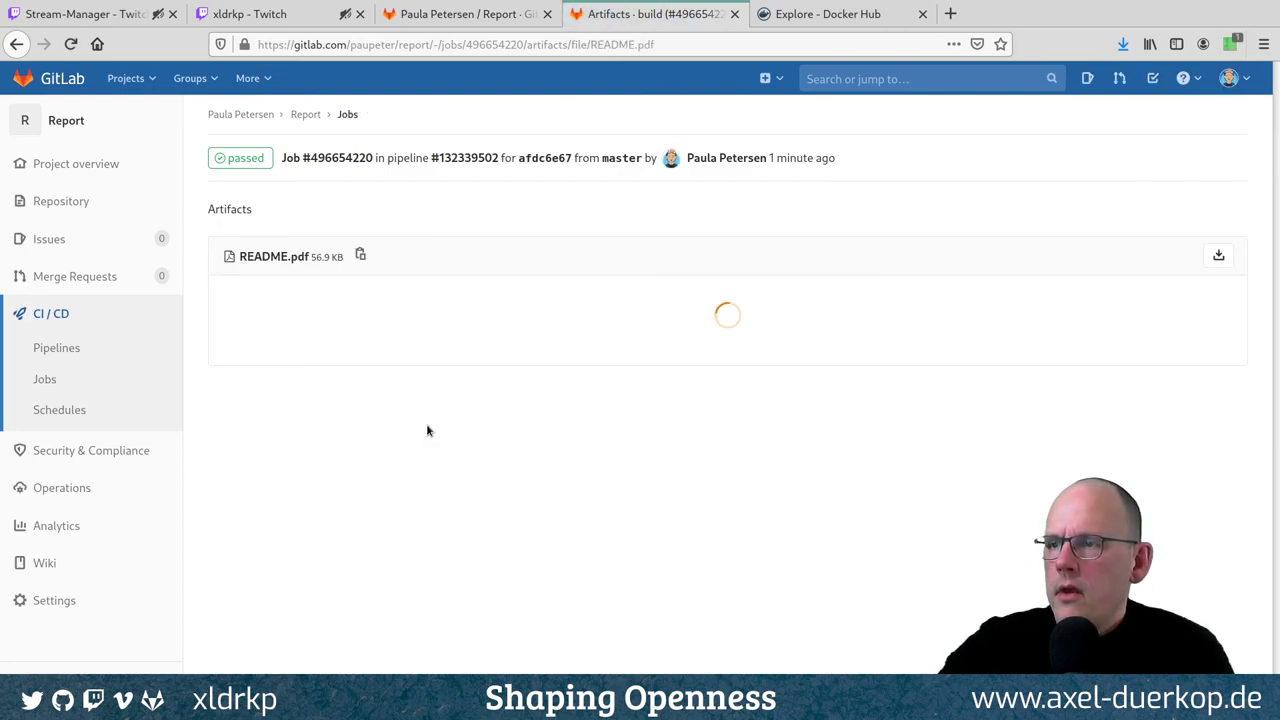
pyautogui.scroll(-1, 435, 419)
pyautogui.scroll(-5, 435, 419)
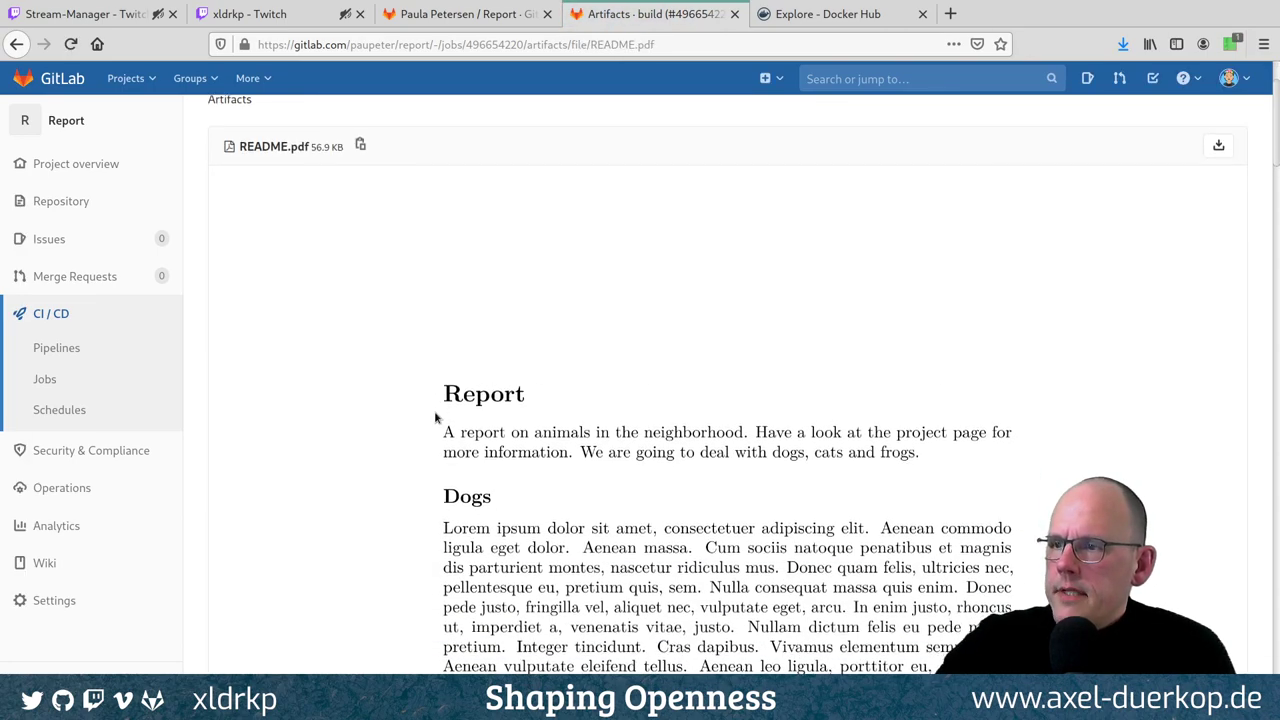
pyautogui.scroll(-3, 427, 414)
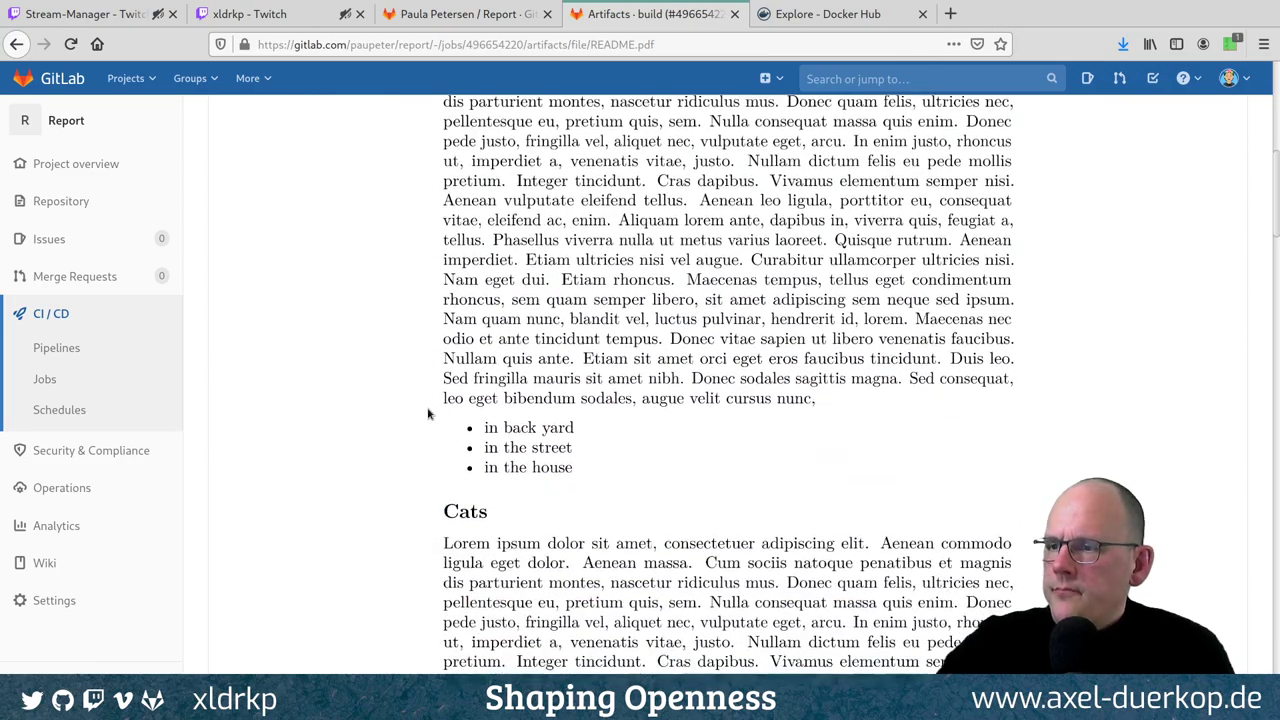
pyautogui.scroll(-10, 380, 372)
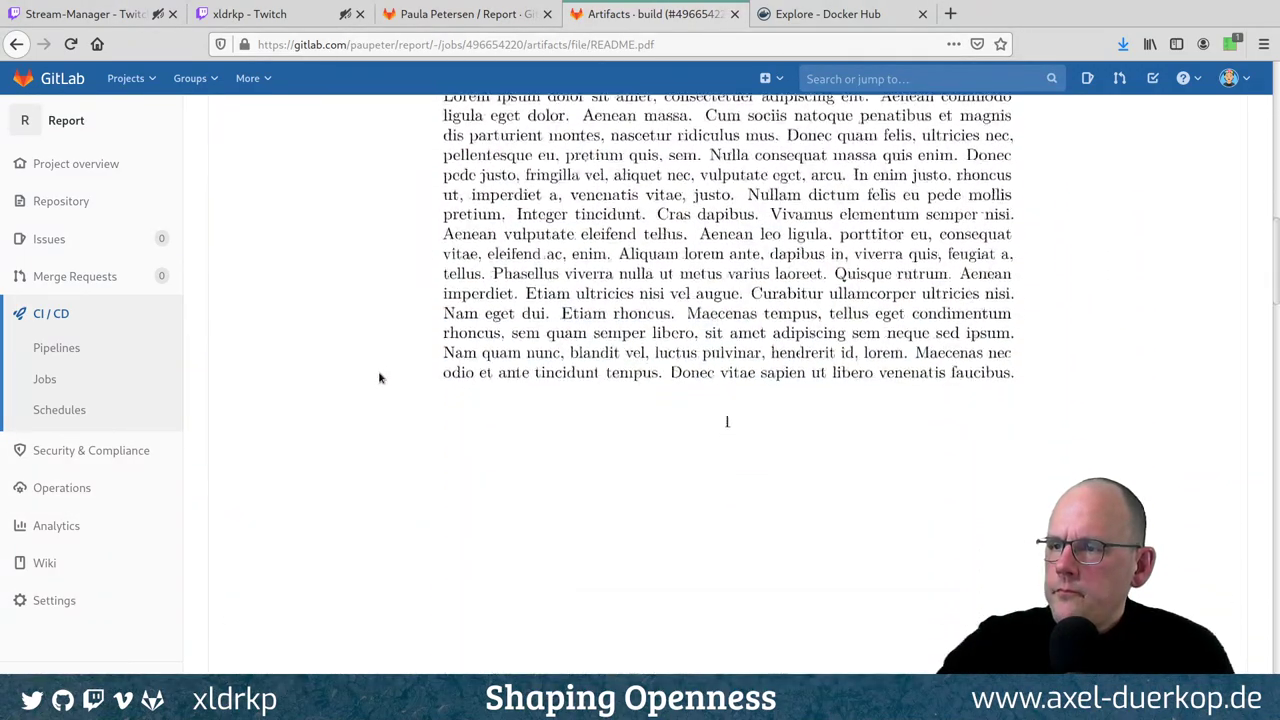
pyautogui.scroll(-2, 369, 371)
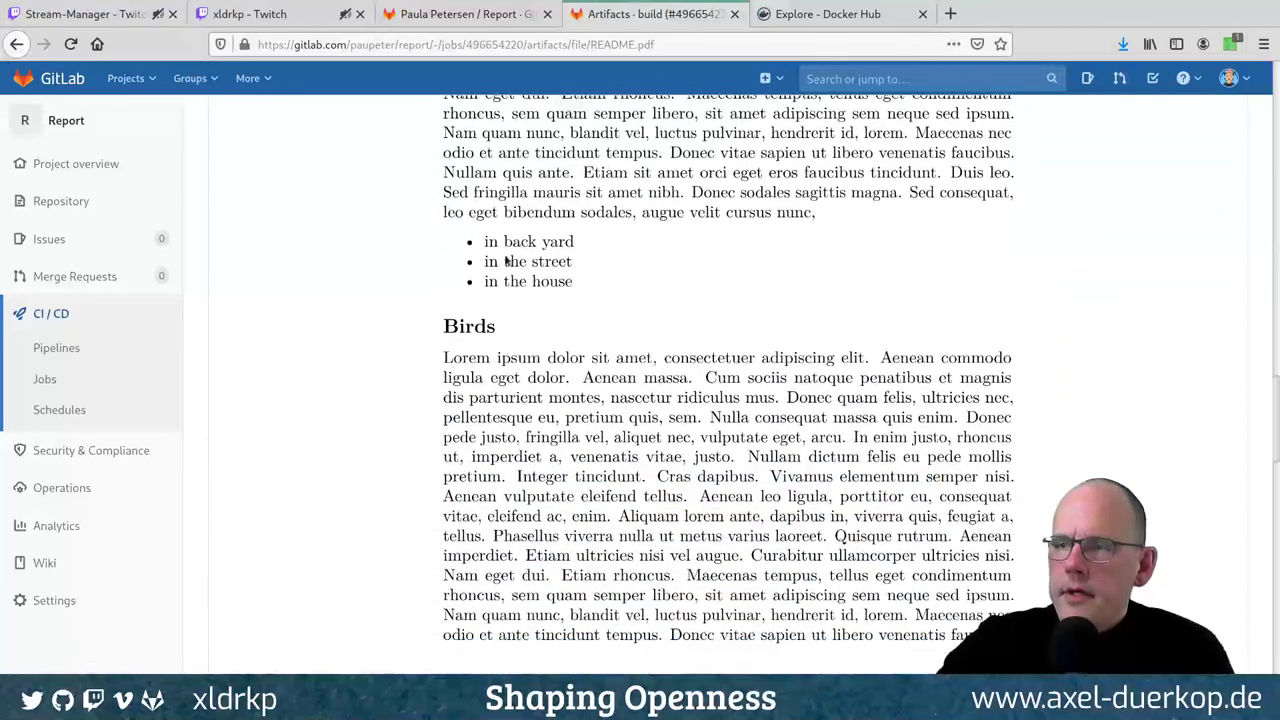
pyautogui.scroll(3, 275, 352)
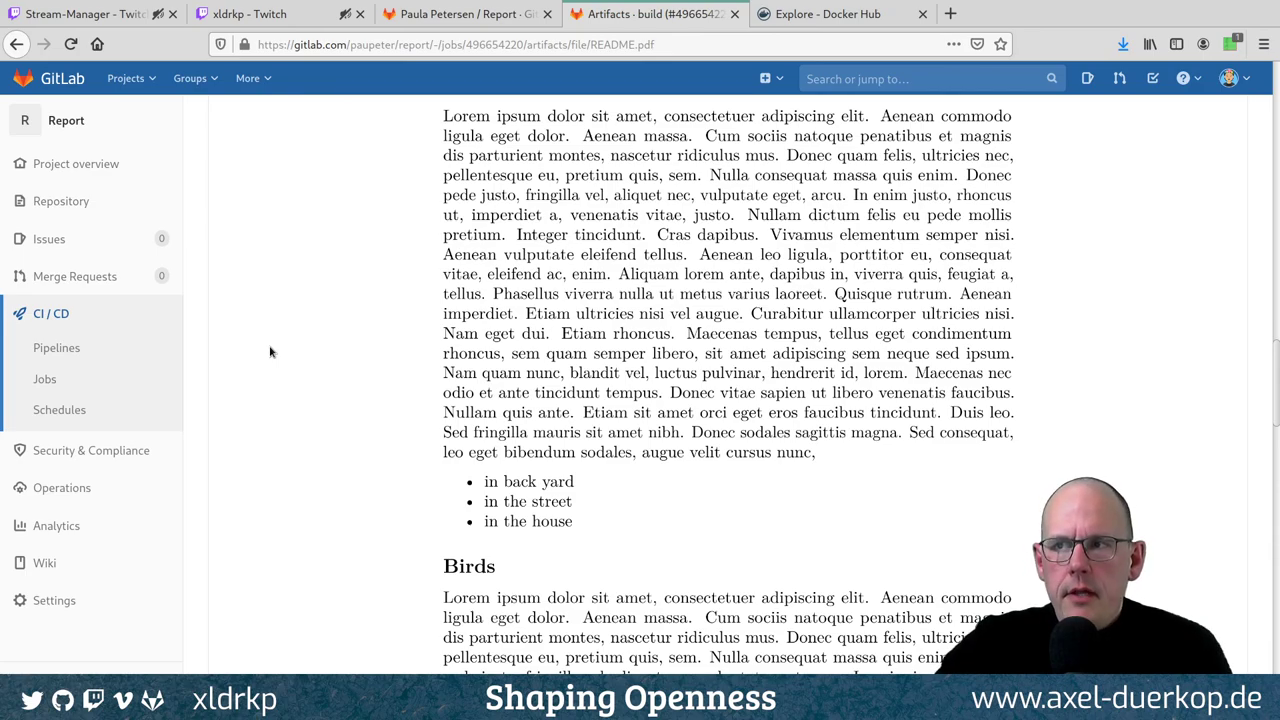
pyautogui.scroll(-10, 271, 352)
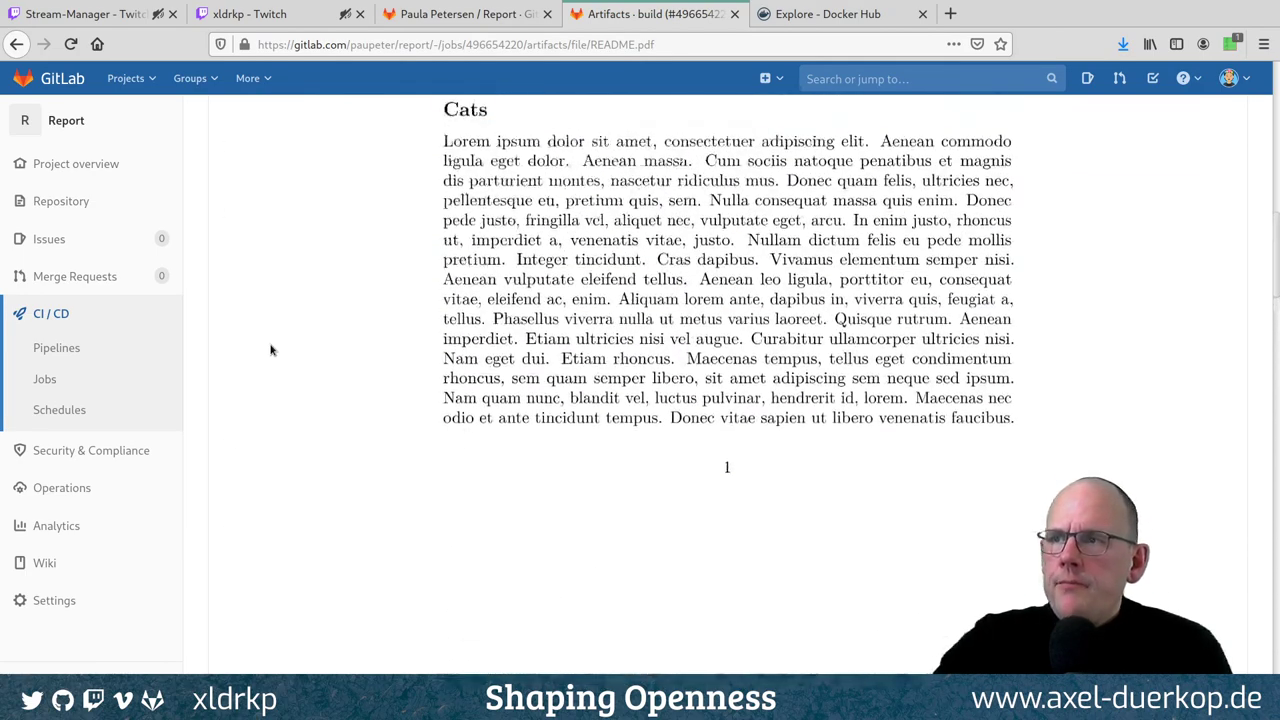
pyautogui.scroll(4, 284, 358)
pyautogui.scroll(8, 278, 354)
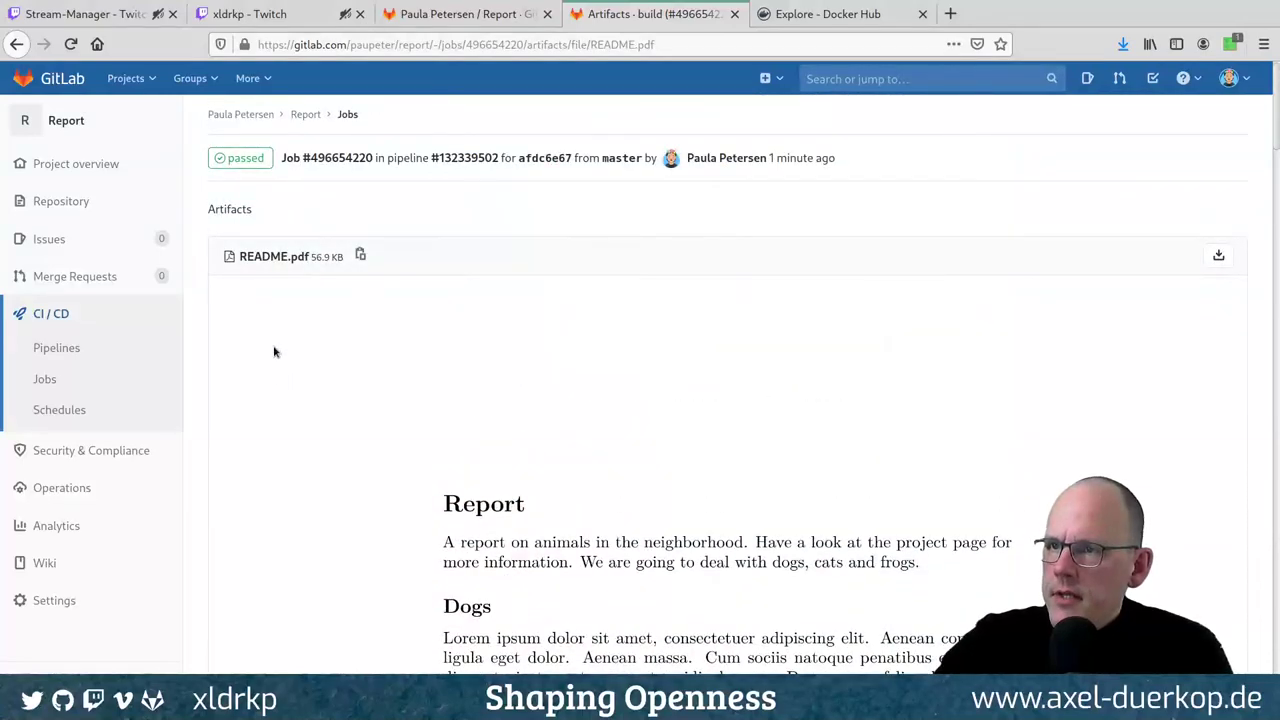
# Return to the Report project's overview and examine the download options for source code and build artifacts
pyautogui.moveTo(83, 147)
pyautogui.click(68, 124)
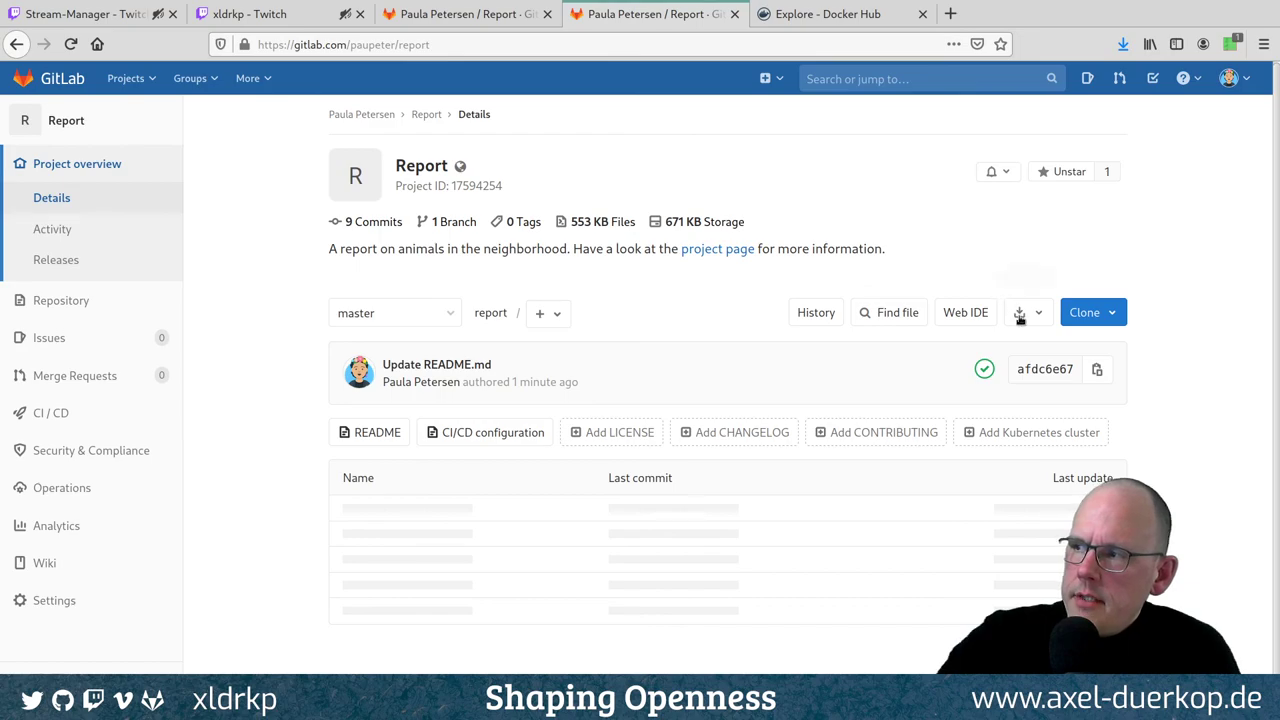
pyautogui.click(1038, 318)
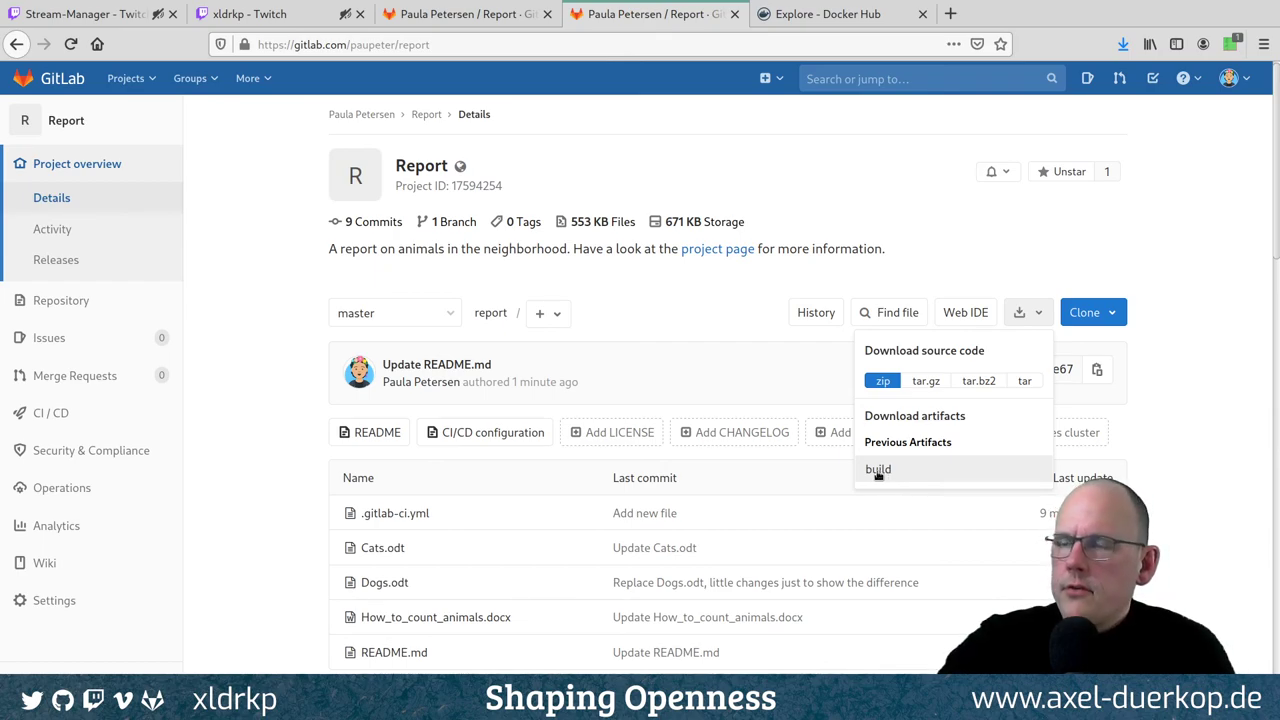
pyautogui.click(272, 348)
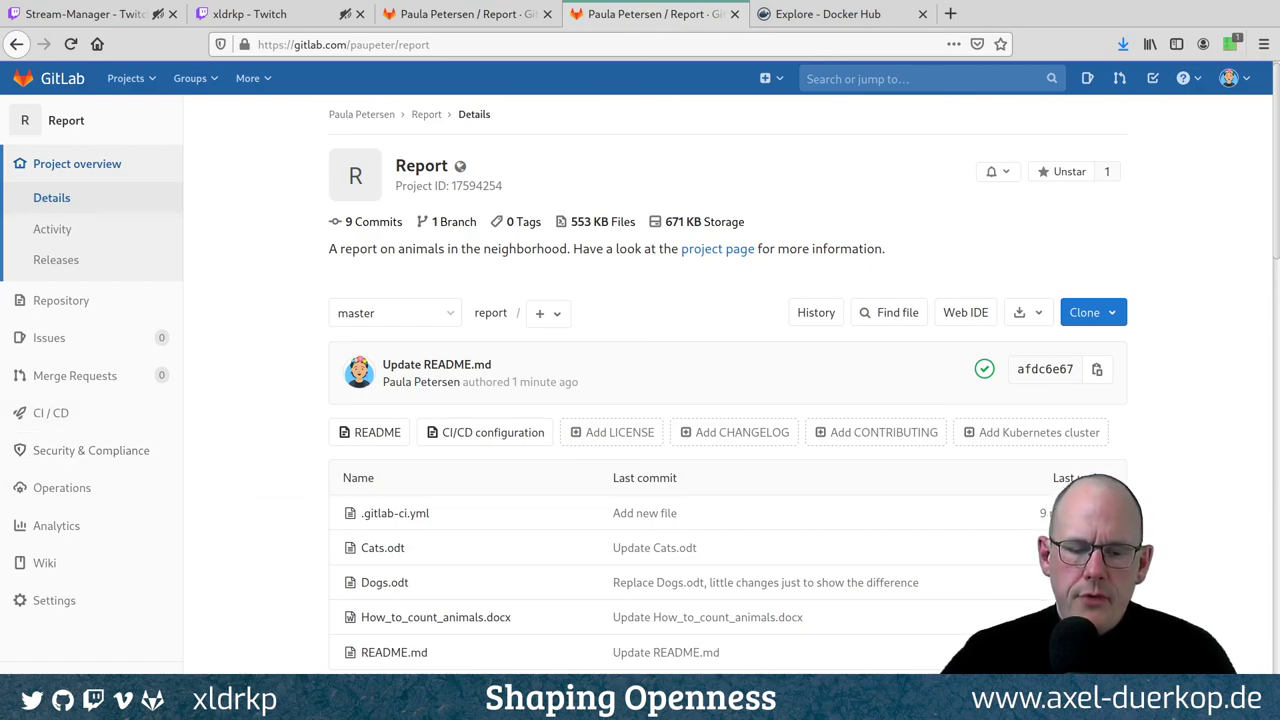
# Switch to the terminal, change into tmp/shaping-openness and list all its contents in long format with ls -la
pyautogui.hotkey('alt', 'Tab')
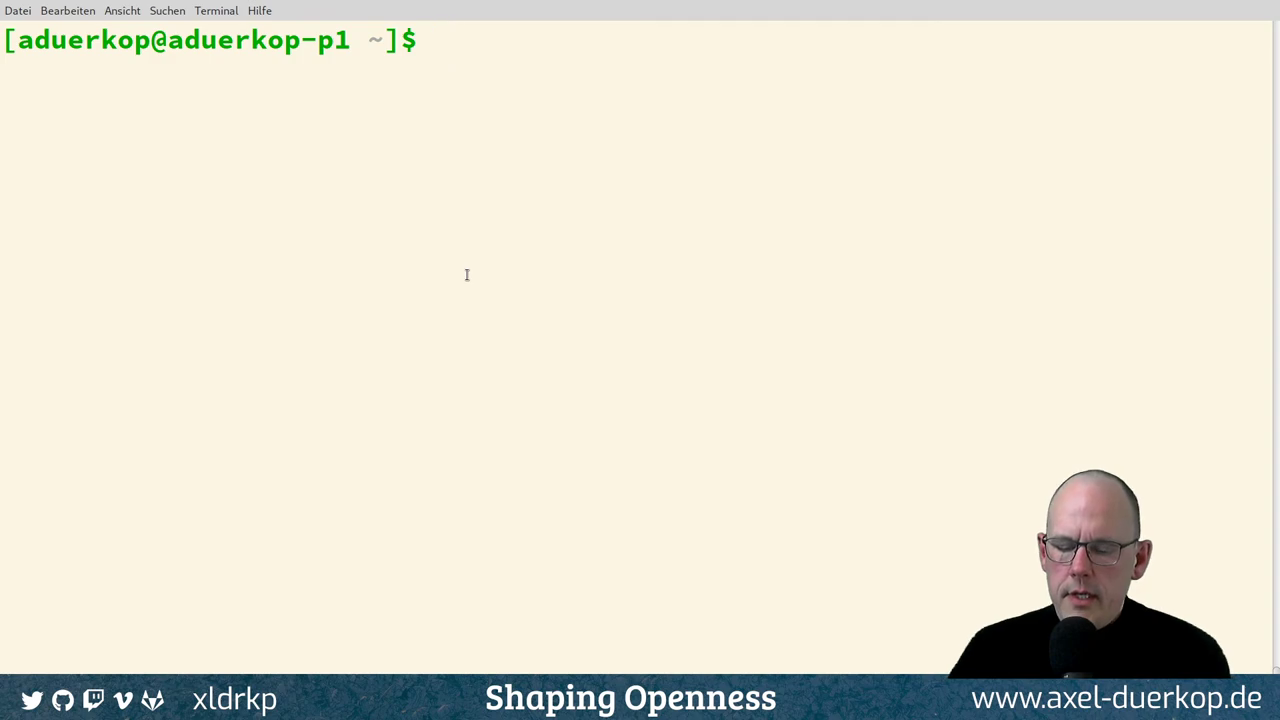
pyautogui.write('cd')
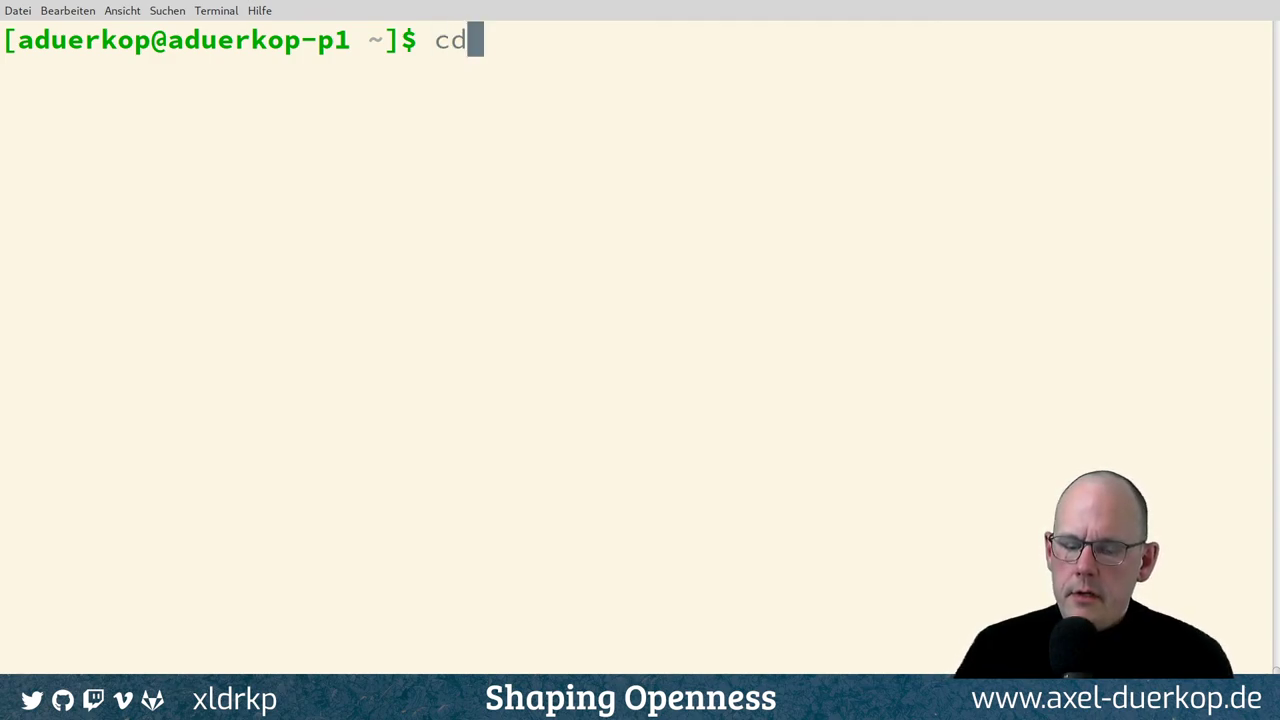
pyautogui.write(' tmp/s')
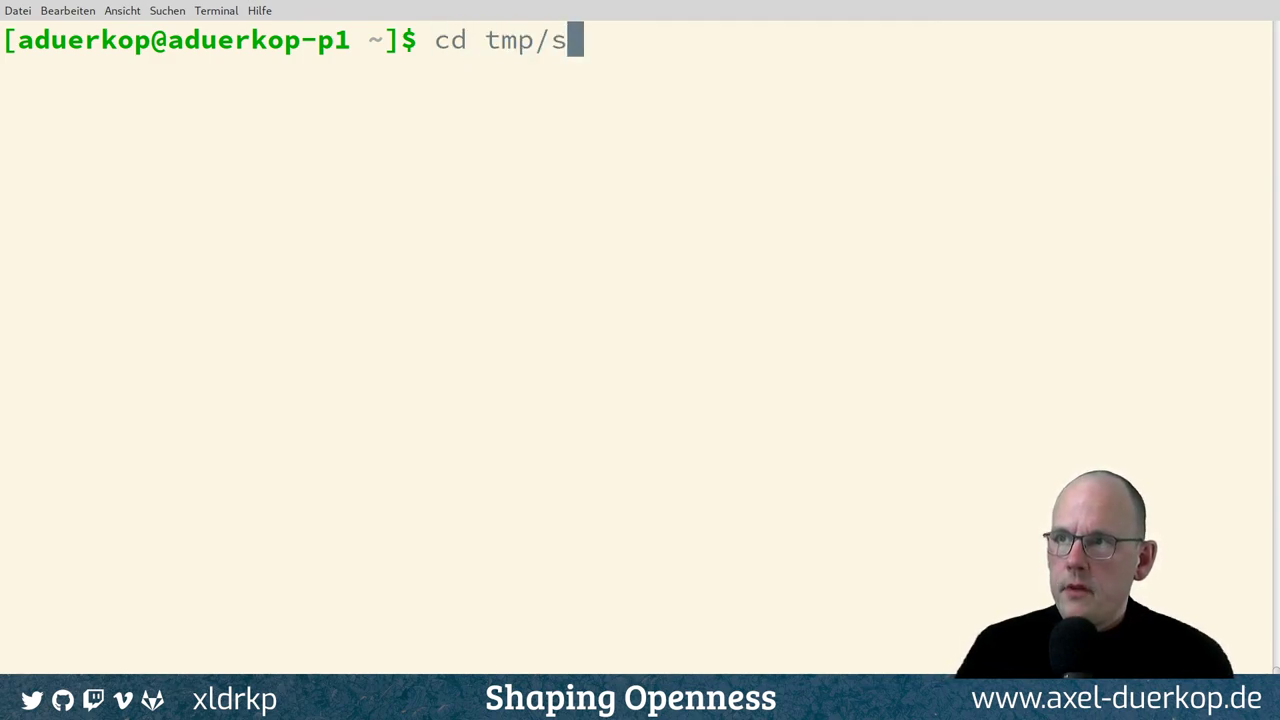
pyautogui.press('Tab')
pyautogui.press('Return')
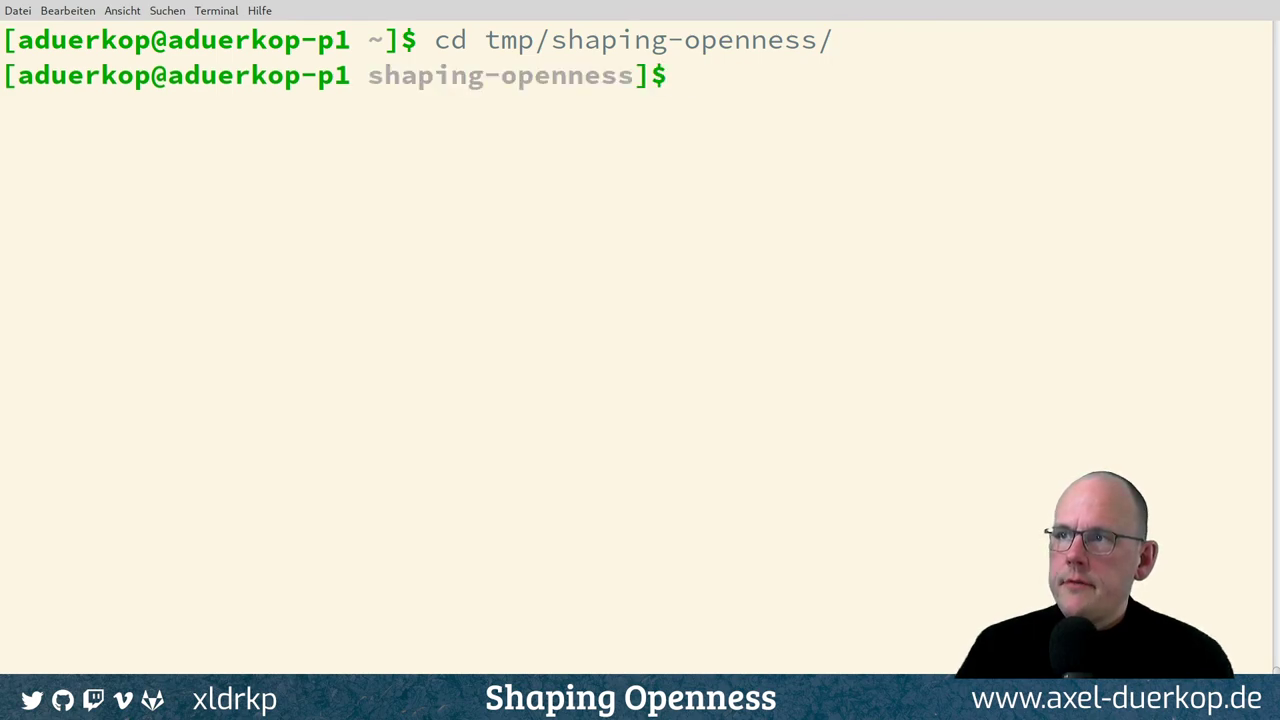
pyautogui.write('ls -la')
pyautogui.press('Return')
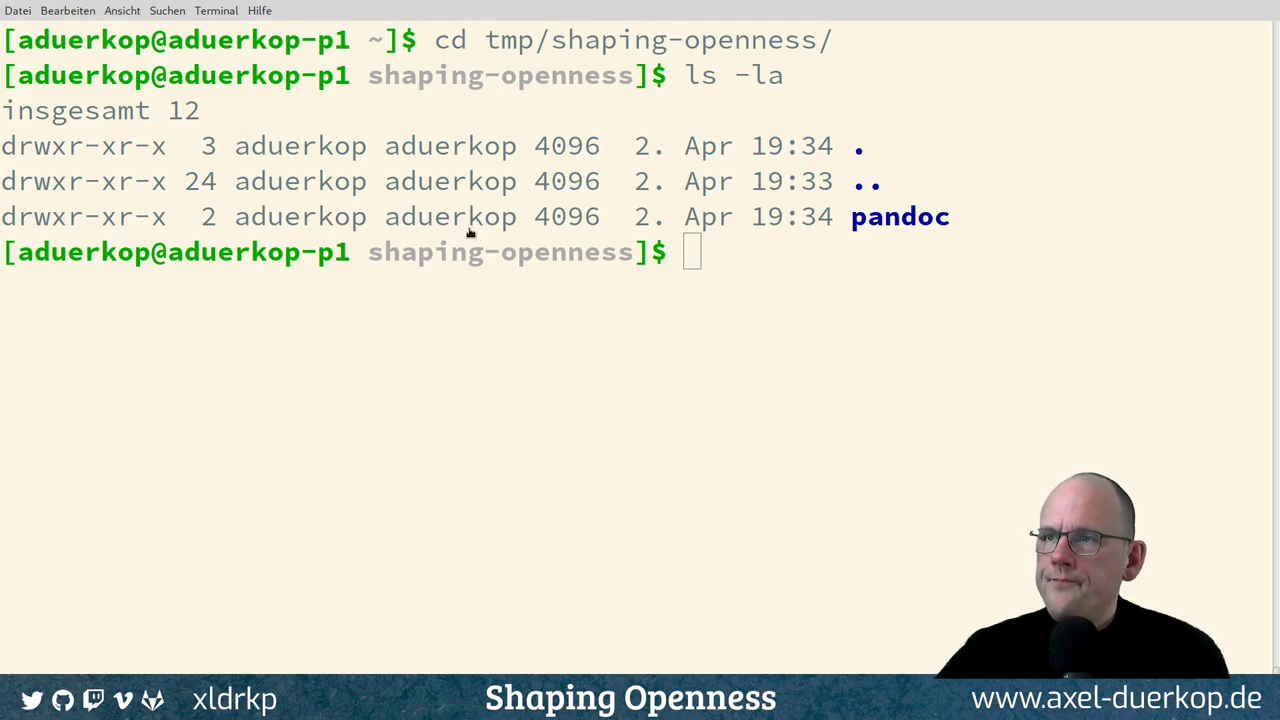
# Switch back to GitLab in the browser and start a new project from the projects dashboard
pyautogui.hotkey('alt', 'Tab')
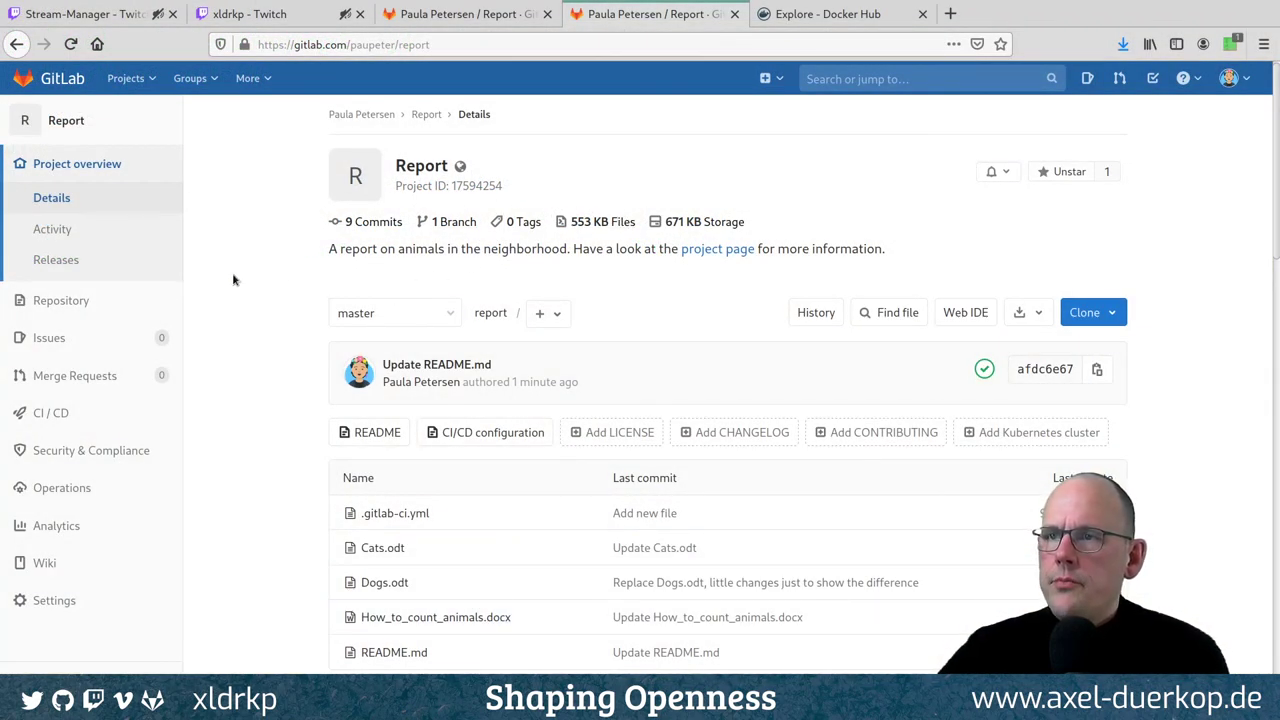
pyautogui.click(97, 130)
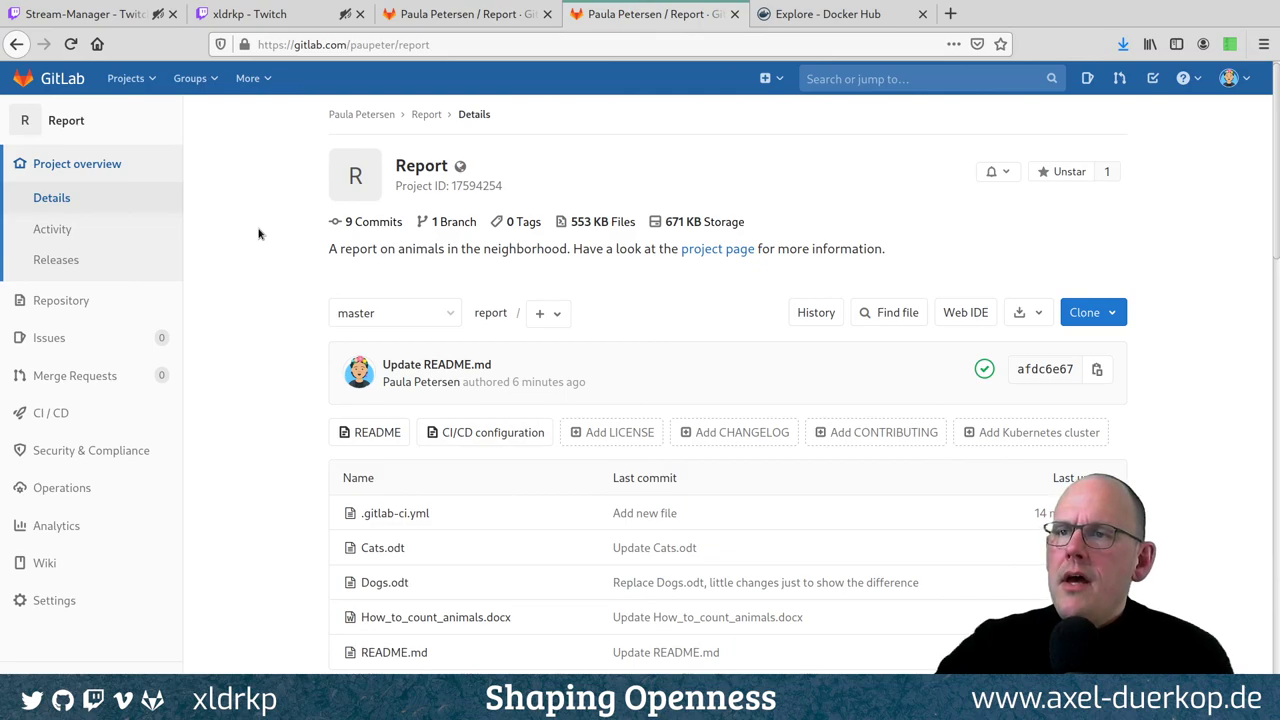
pyautogui.click(56, 86)
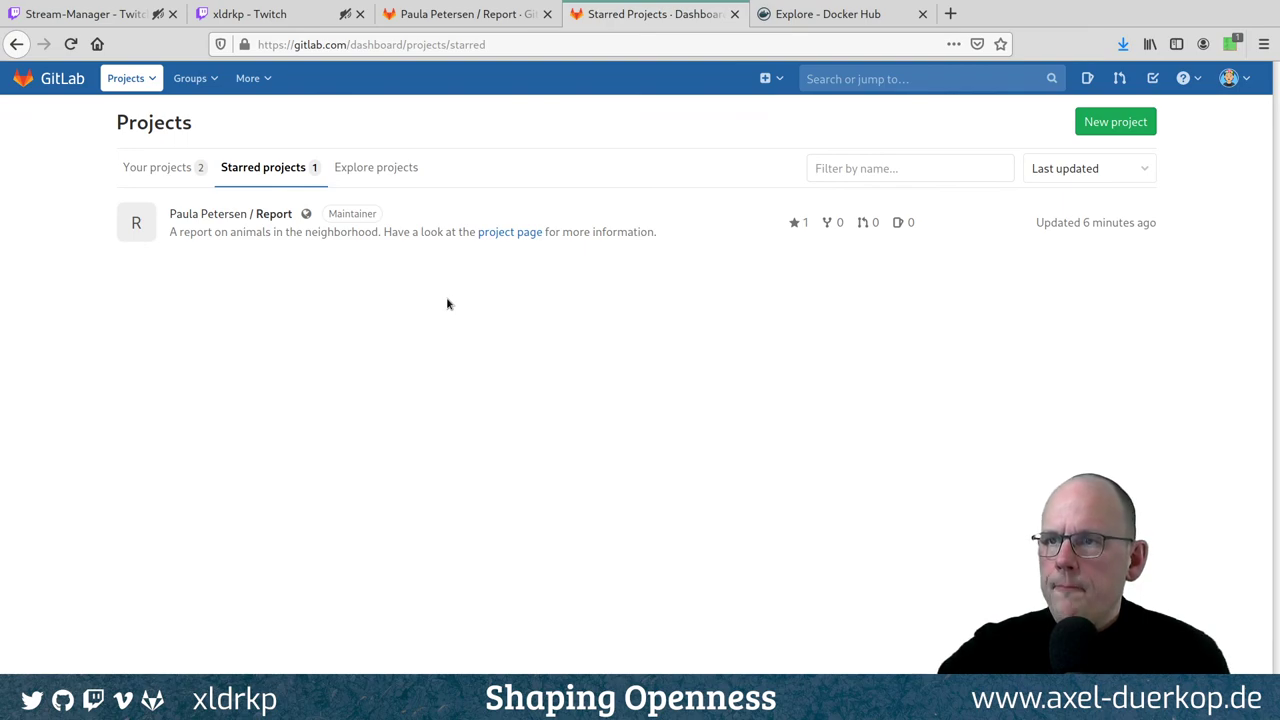
pyautogui.click(1084, 122)
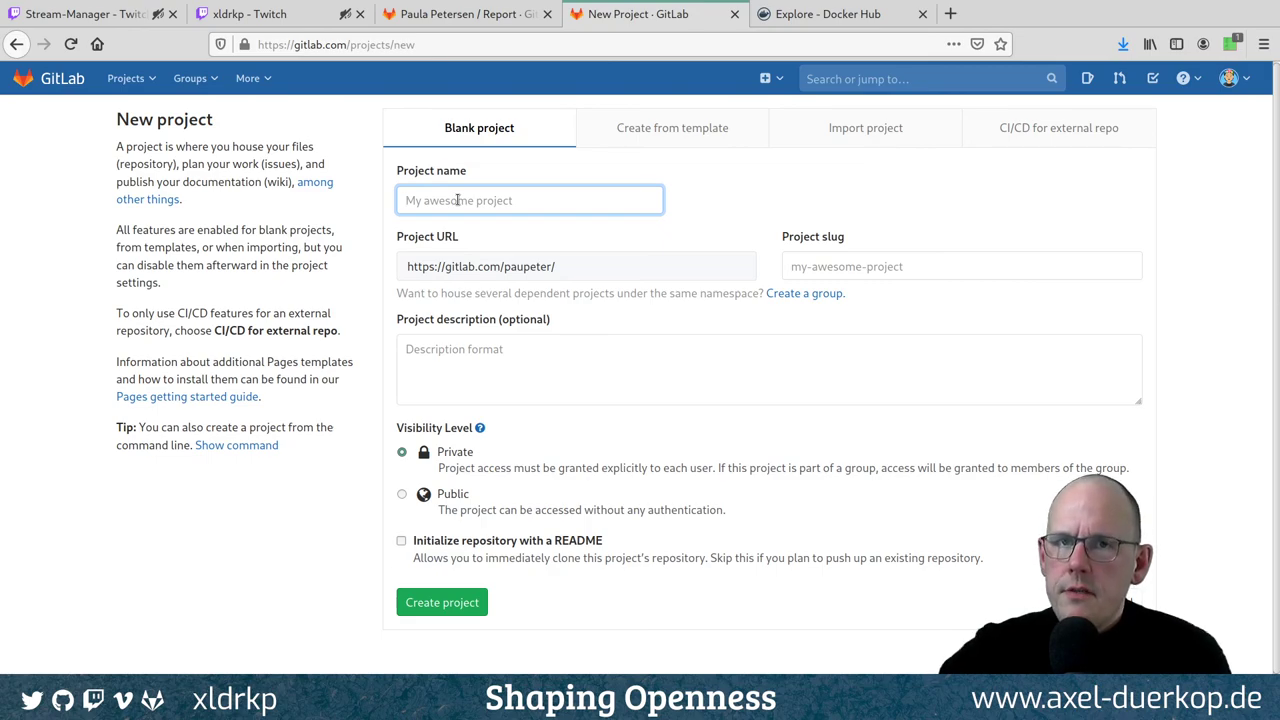
# Look through the built-in project templates and preview the Pages/Hugo template
pyautogui.click(707, 146)
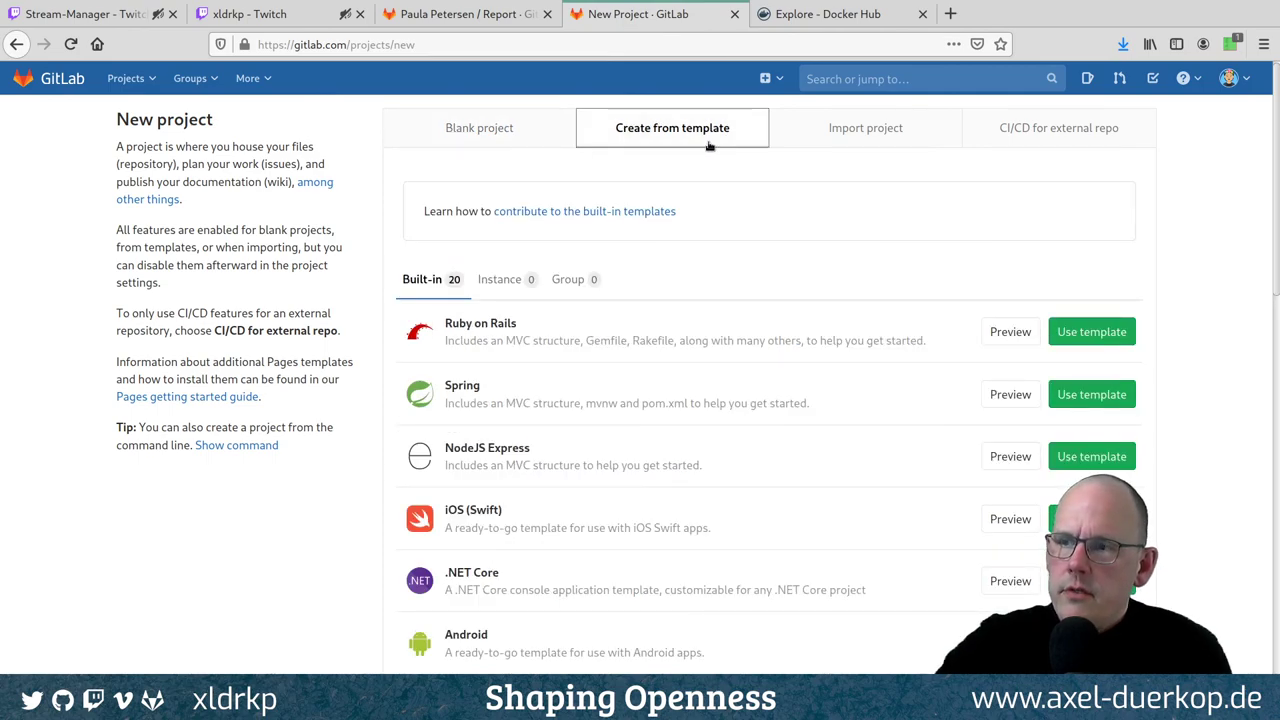
pyautogui.scroll(-2, 750, 260)
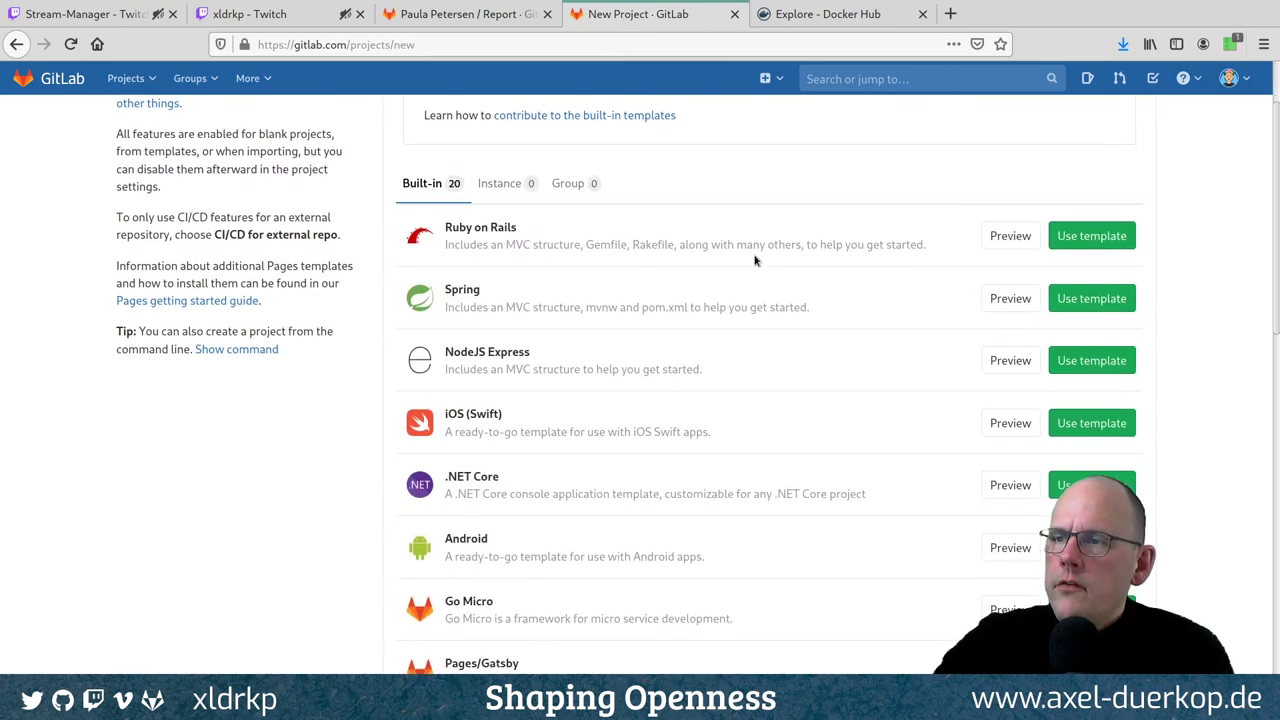
pyautogui.scroll(-1, 755, 260)
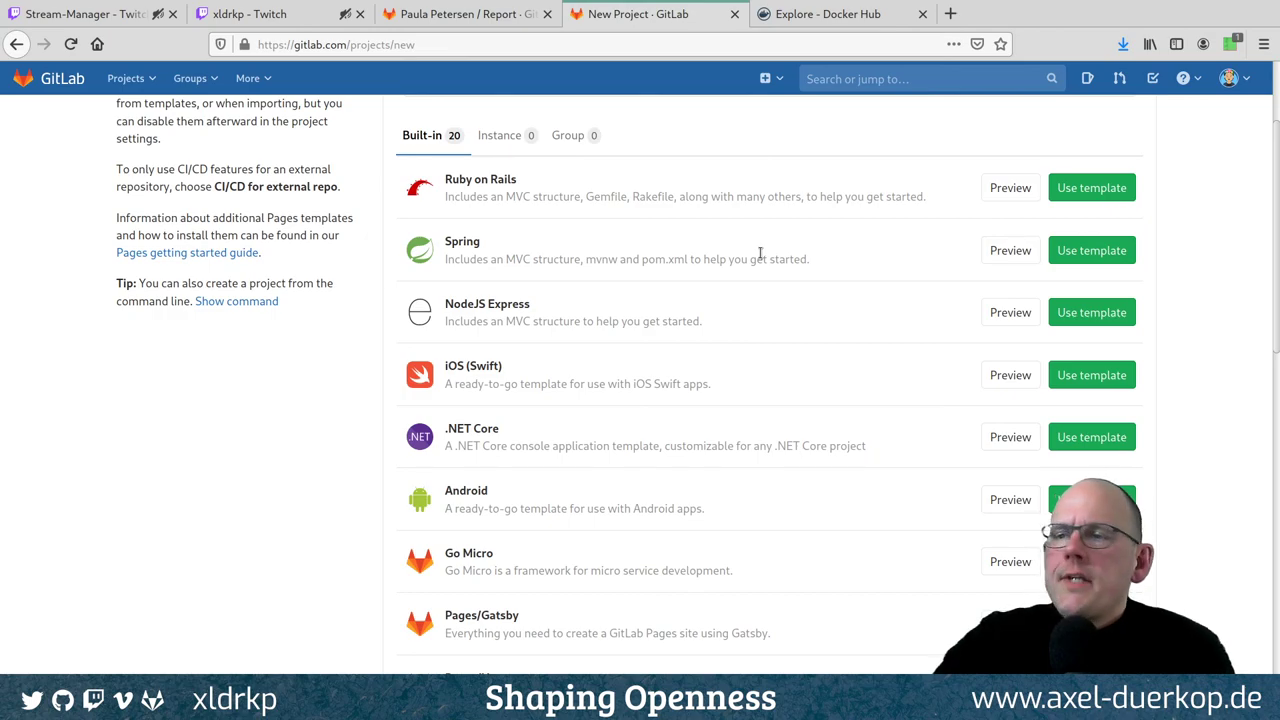
pyautogui.scroll(-4, 765, 250)
pyautogui.scroll(-2, 768, 245)
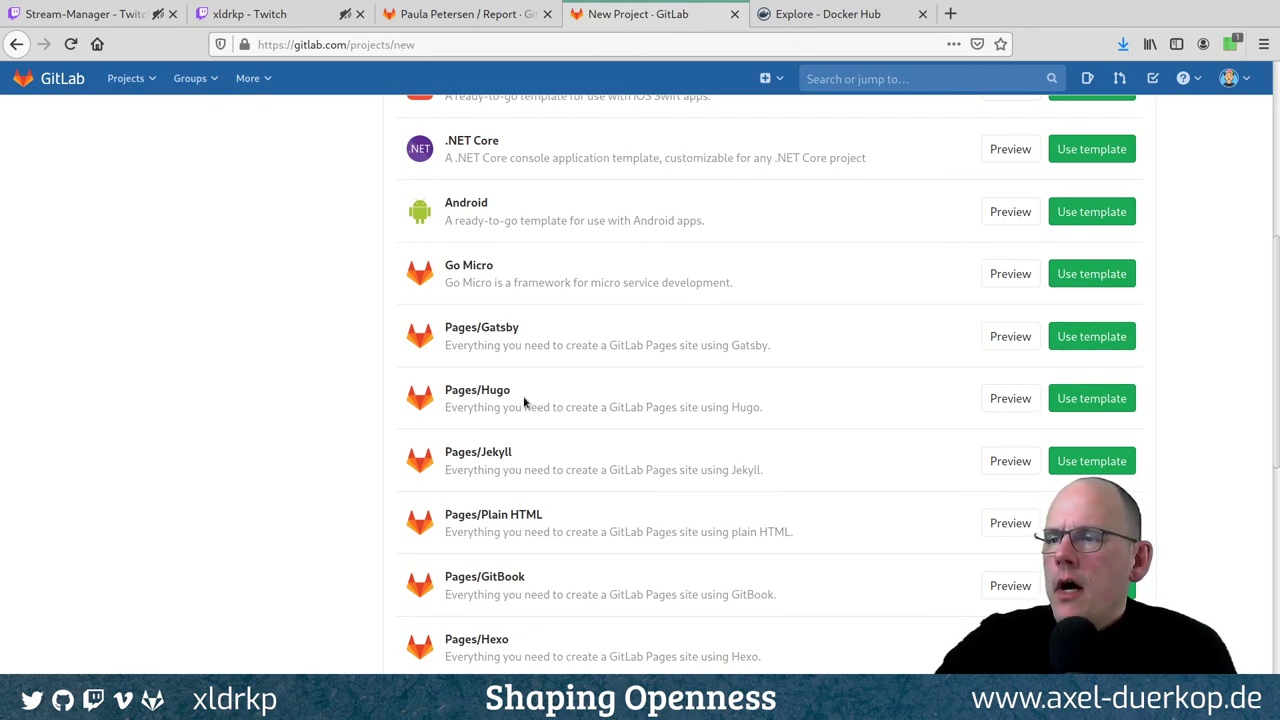
pyautogui.click(1020, 401)
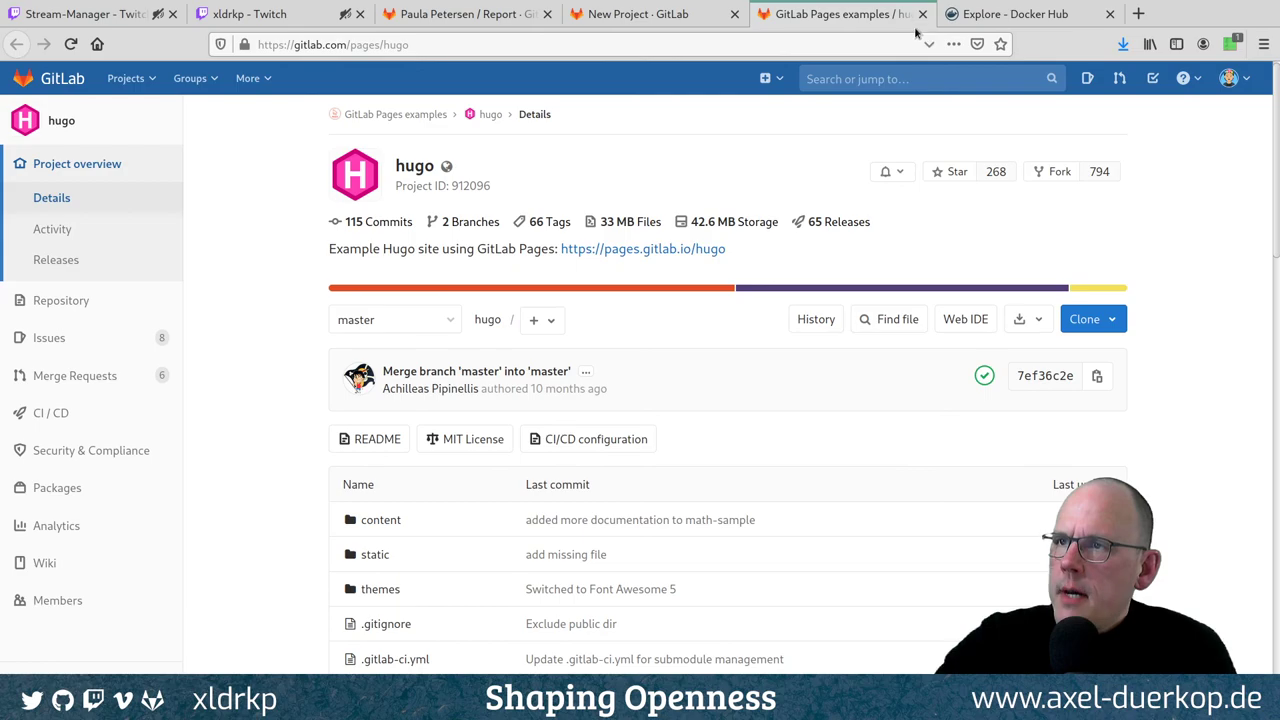
# Examine the hugo example project's address, file list and README introduction
pyautogui.click(440, 48)
pyautogui.moveTo(440, 48); pyautogui.dragTo(215, 35)
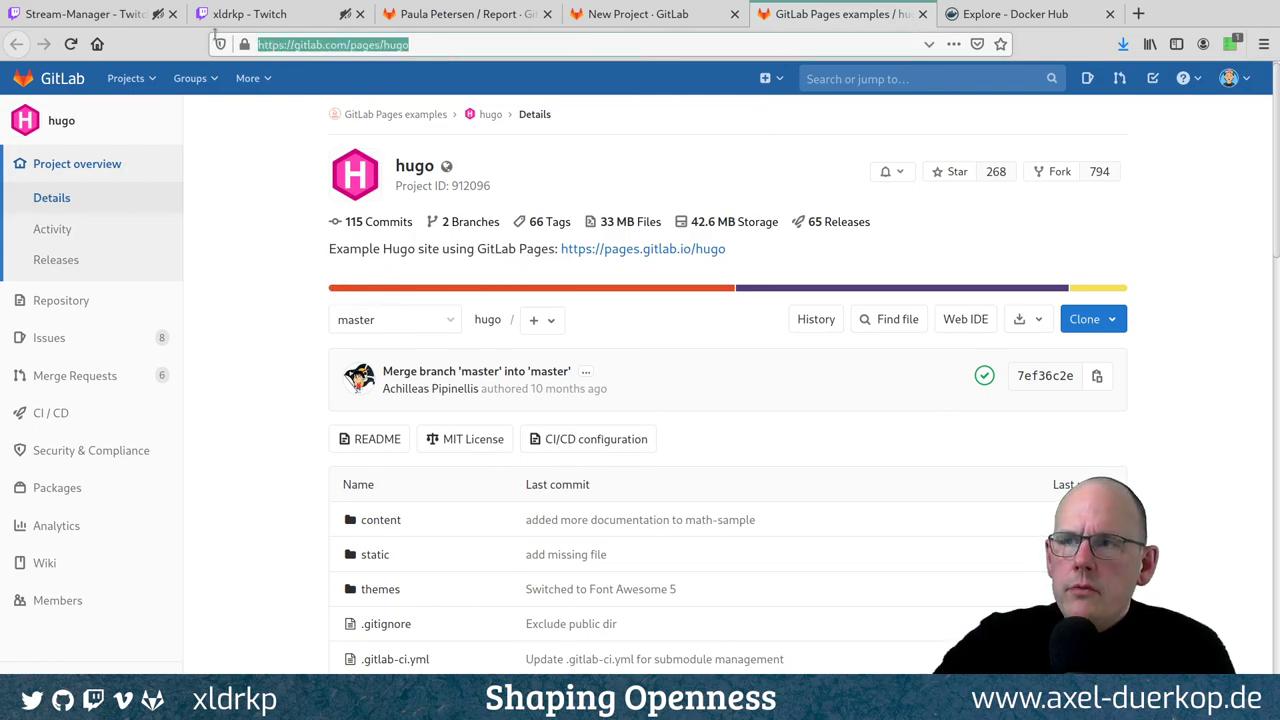
pyautogui.click(450, 45)
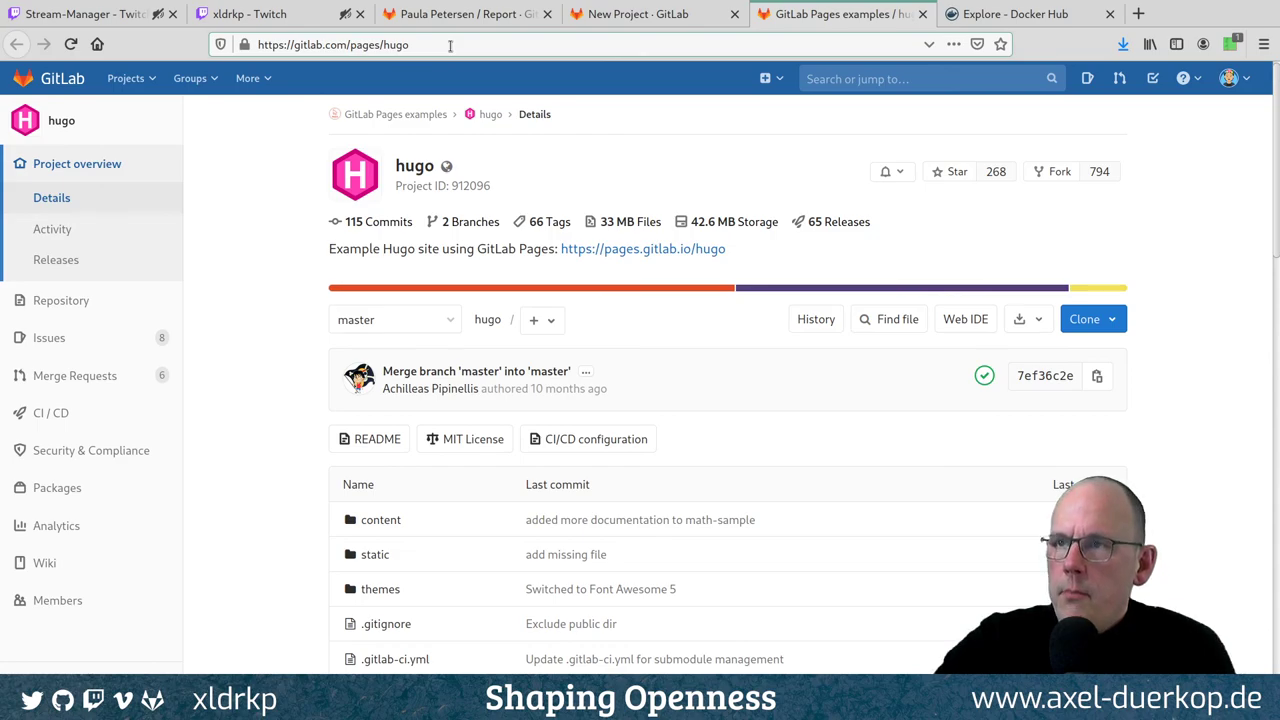
pyautogui.scroll(-3, 283, 372)
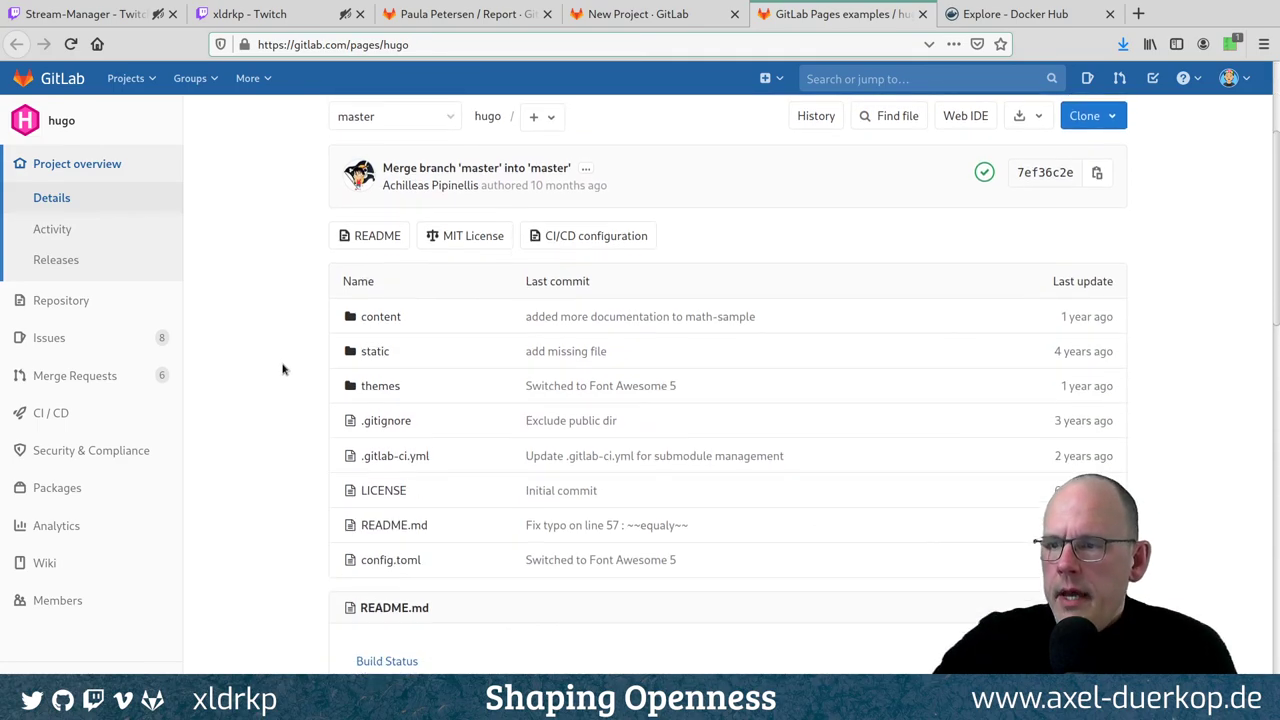
pyautogui.scroll(-2, 283, 370)
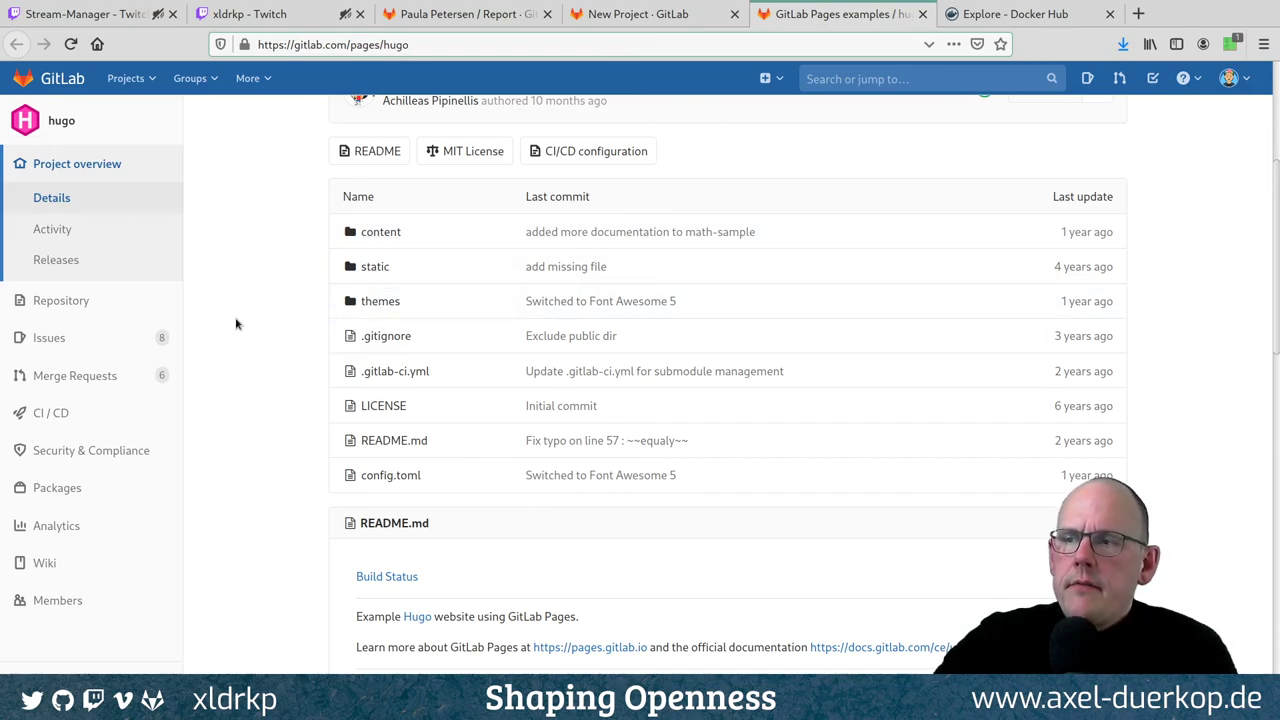
pyautogui.scroll(3, 237, 323)
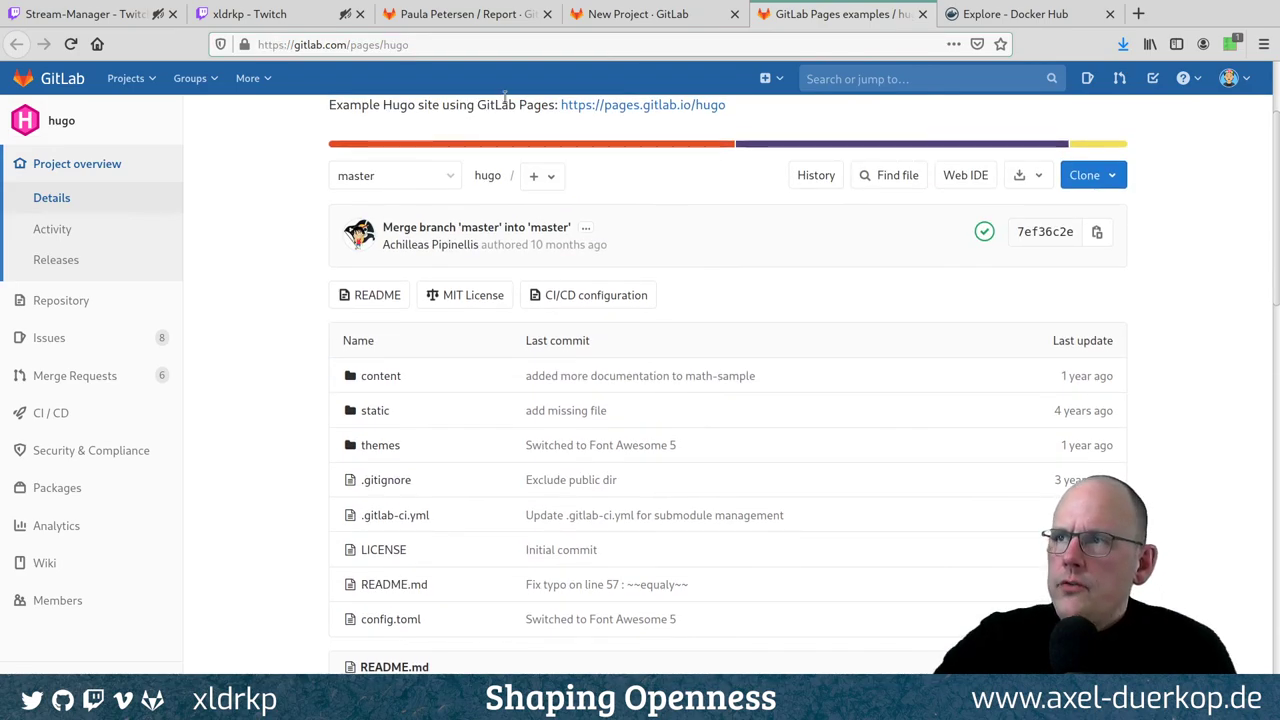
# Return to the new-project page, use the Pages/Hugo template and name the project hugo-example
pyautogui.click(628, 15)
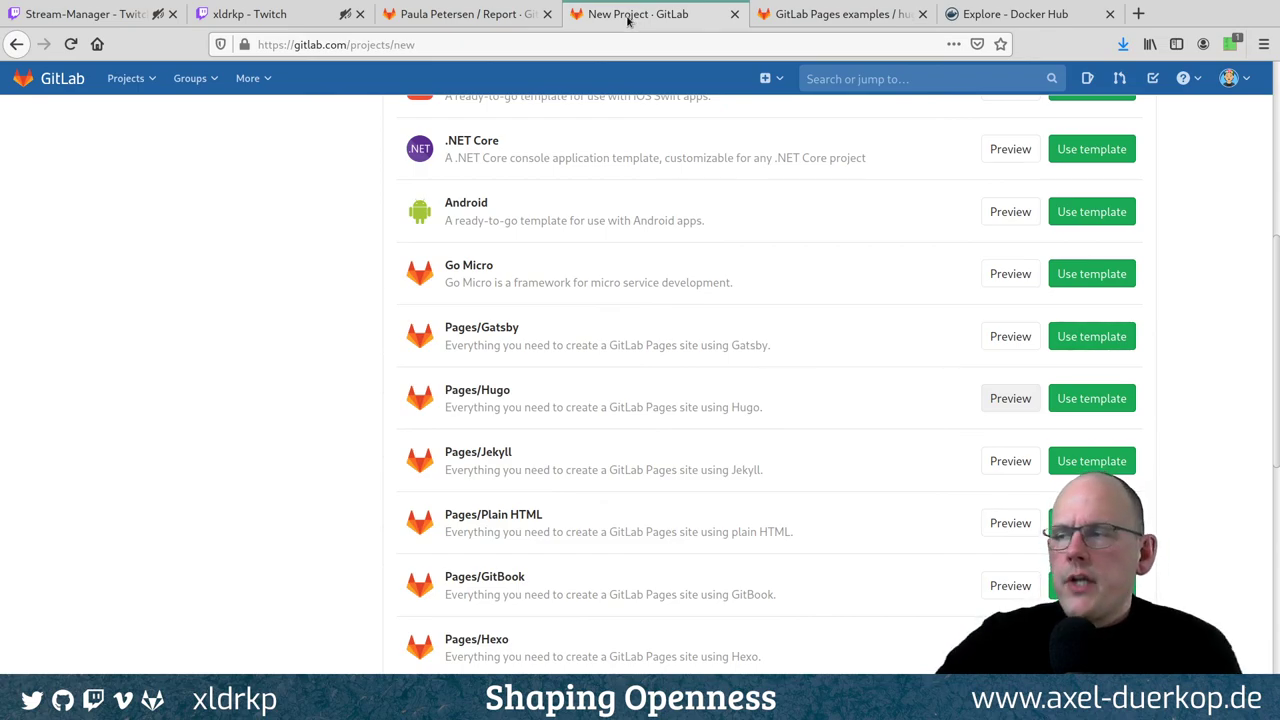
pyautogui.click(1092, 398)
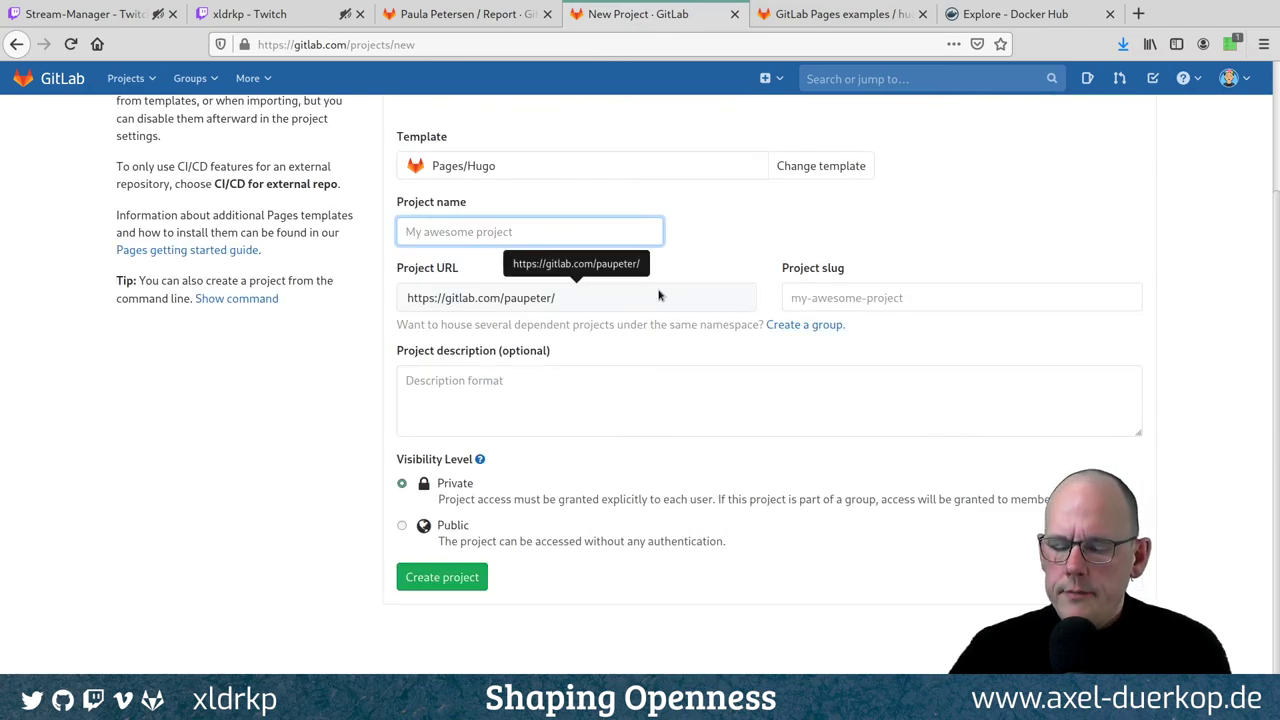
pyautogui.write('hugo')
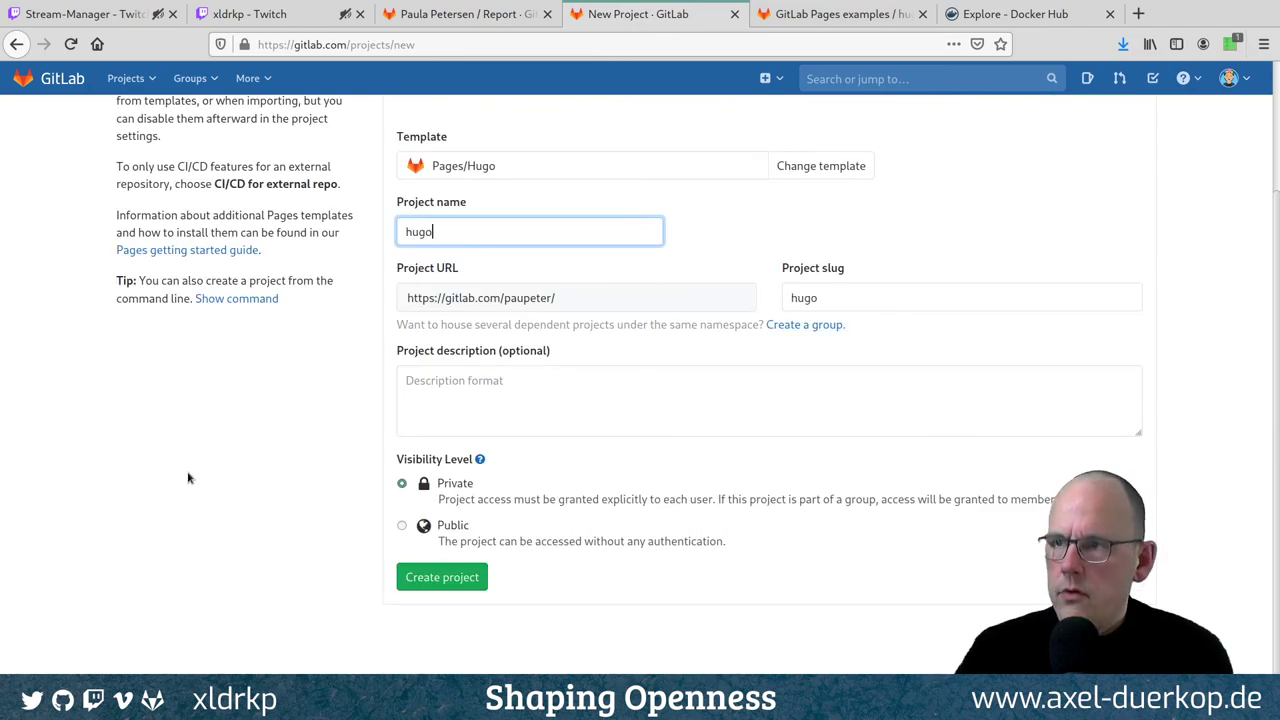
pyautogui.write('-example')
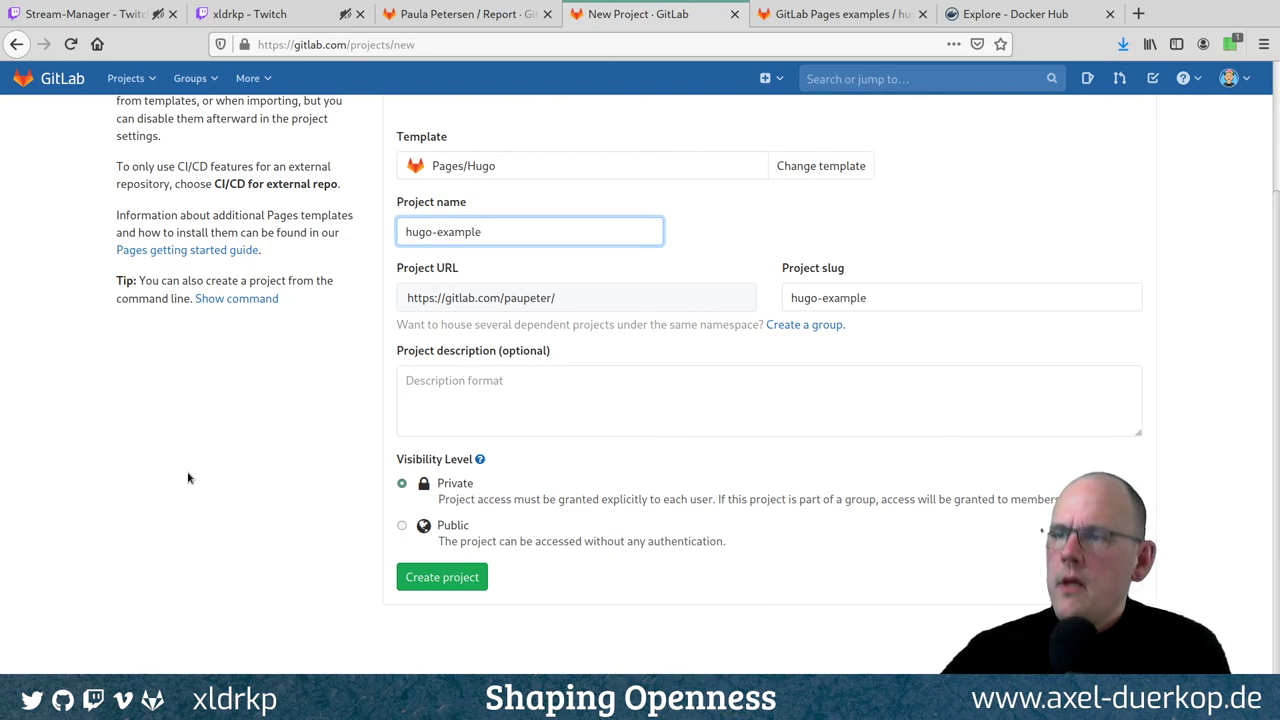
# Describe the project as "An example of building static website with GitLab, Docker and Hugo" and create it with Public visibility
pyautogui.click(558, 410)
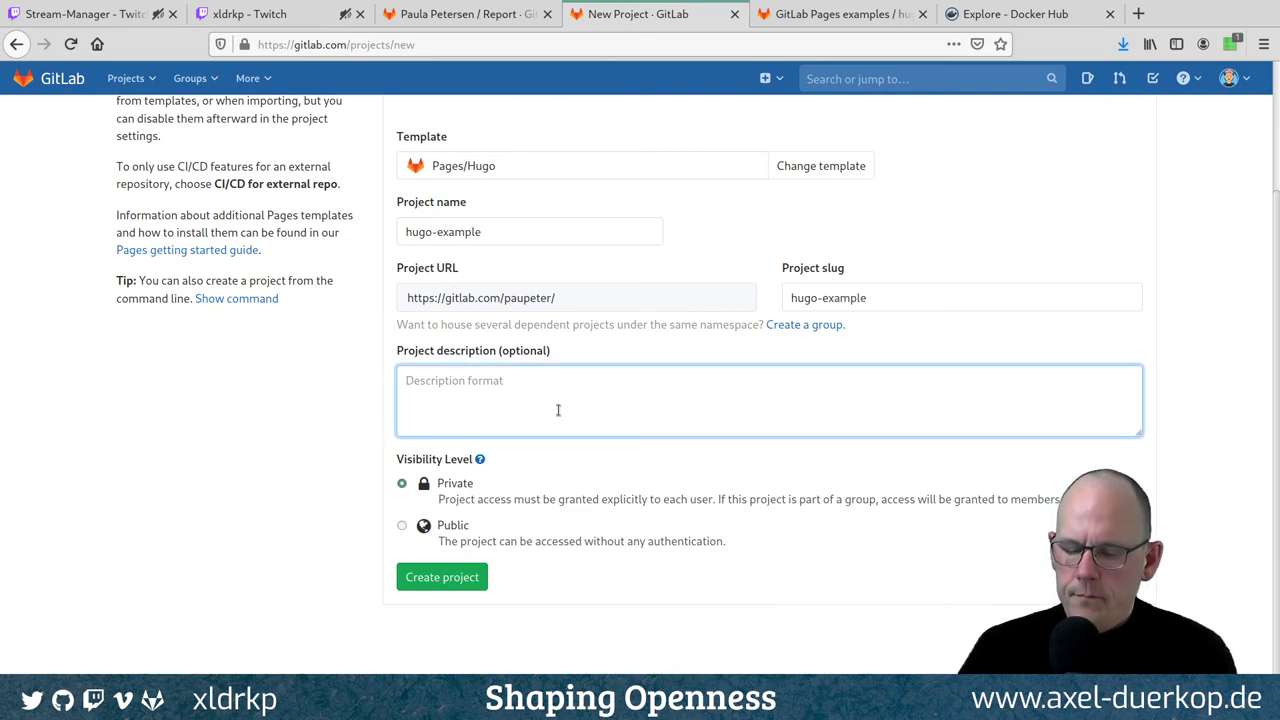
pyautogui.write('An example ')
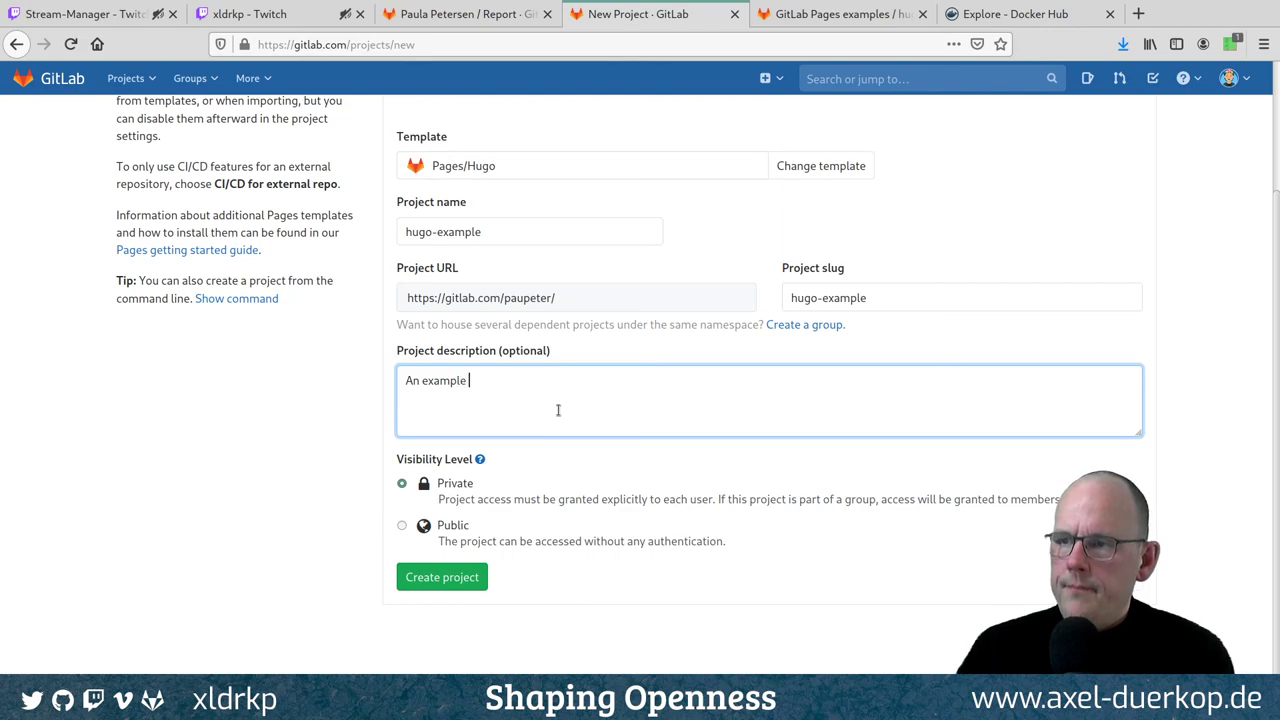
pyautogui.write('of buil')
pyautogui.write('di')
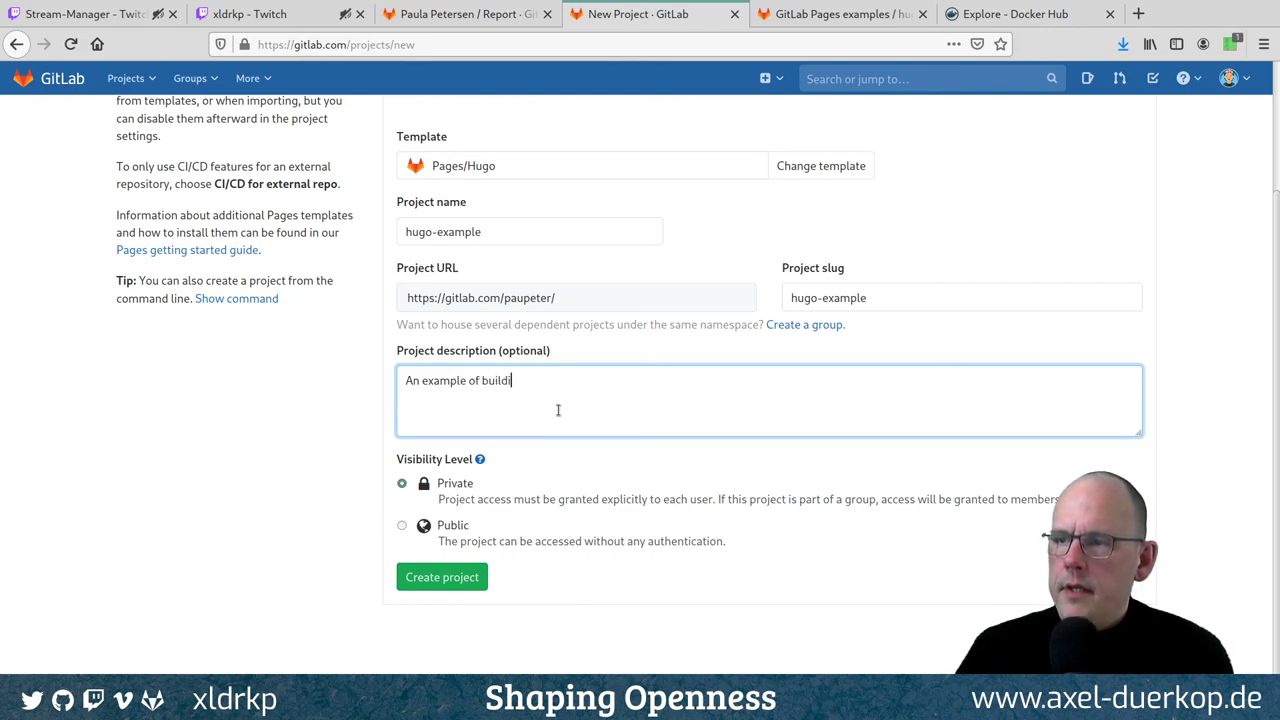
pyautogui.write('ng static we')
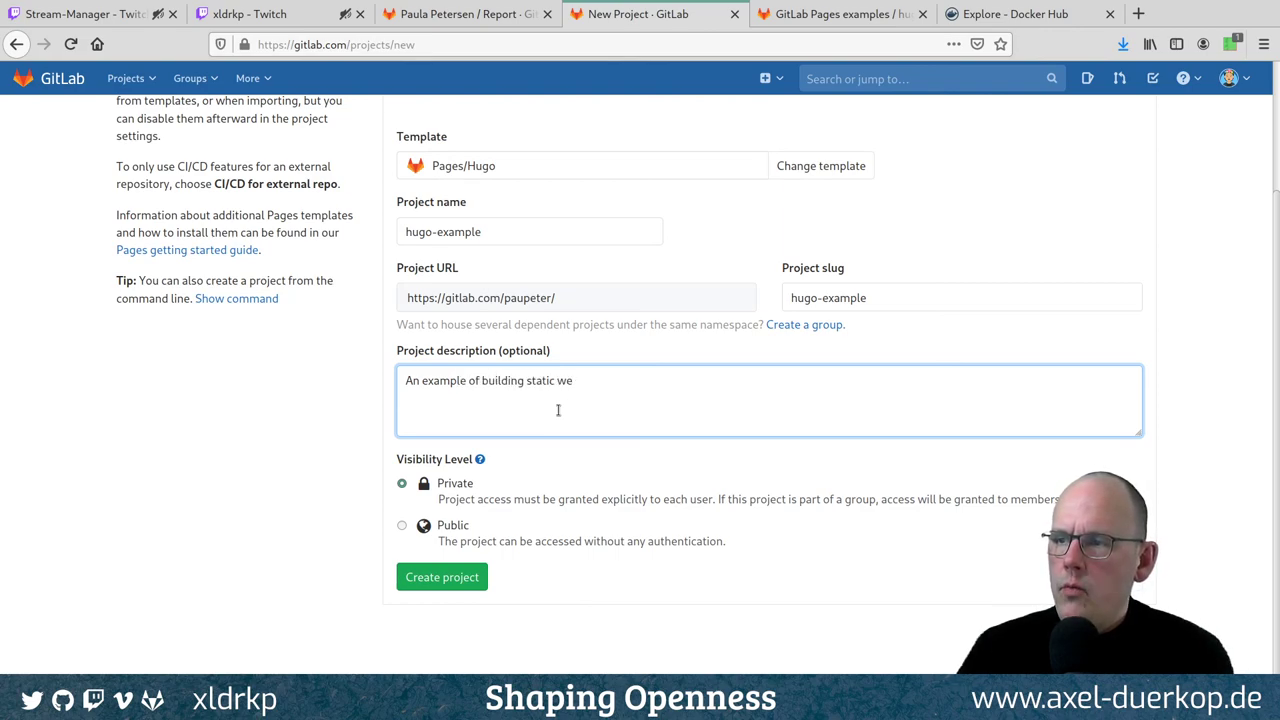
pyautogui.write('bsite with GitL')
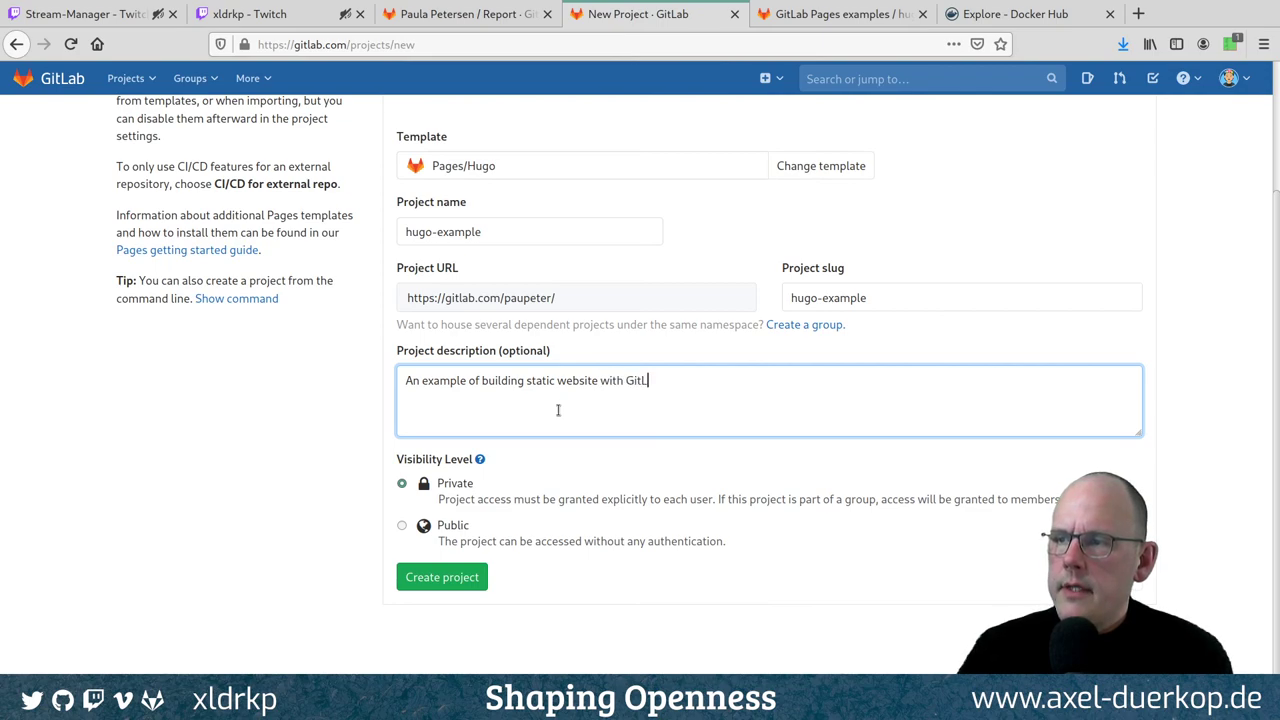
pyautogui.write('ab, Docker and Hugo')
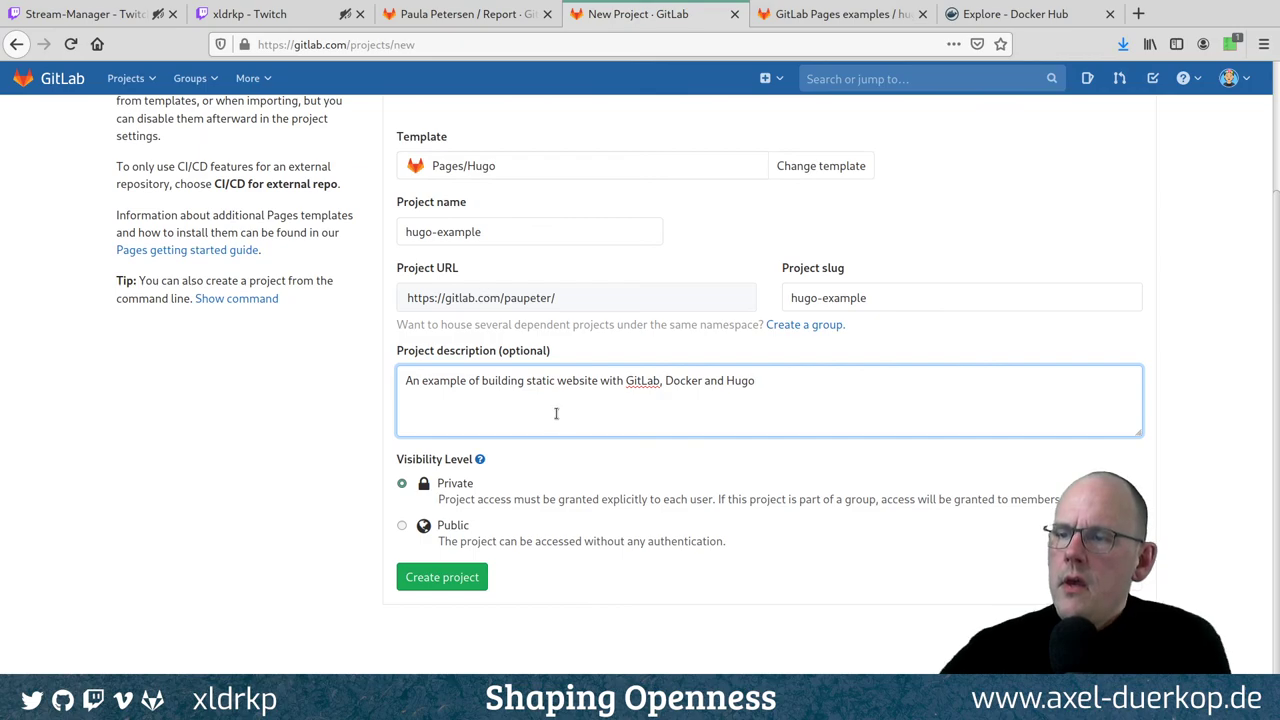
pyautogui.click(402, 527)
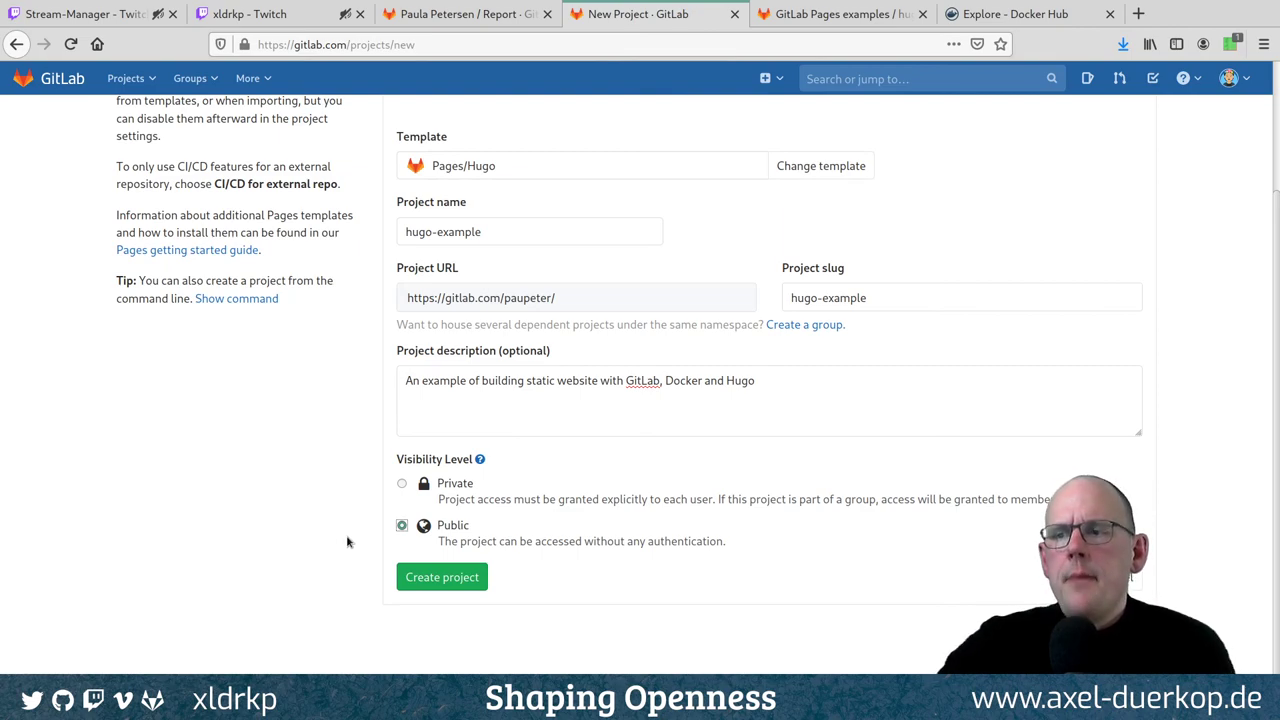
pyautogui.click(443, 585)
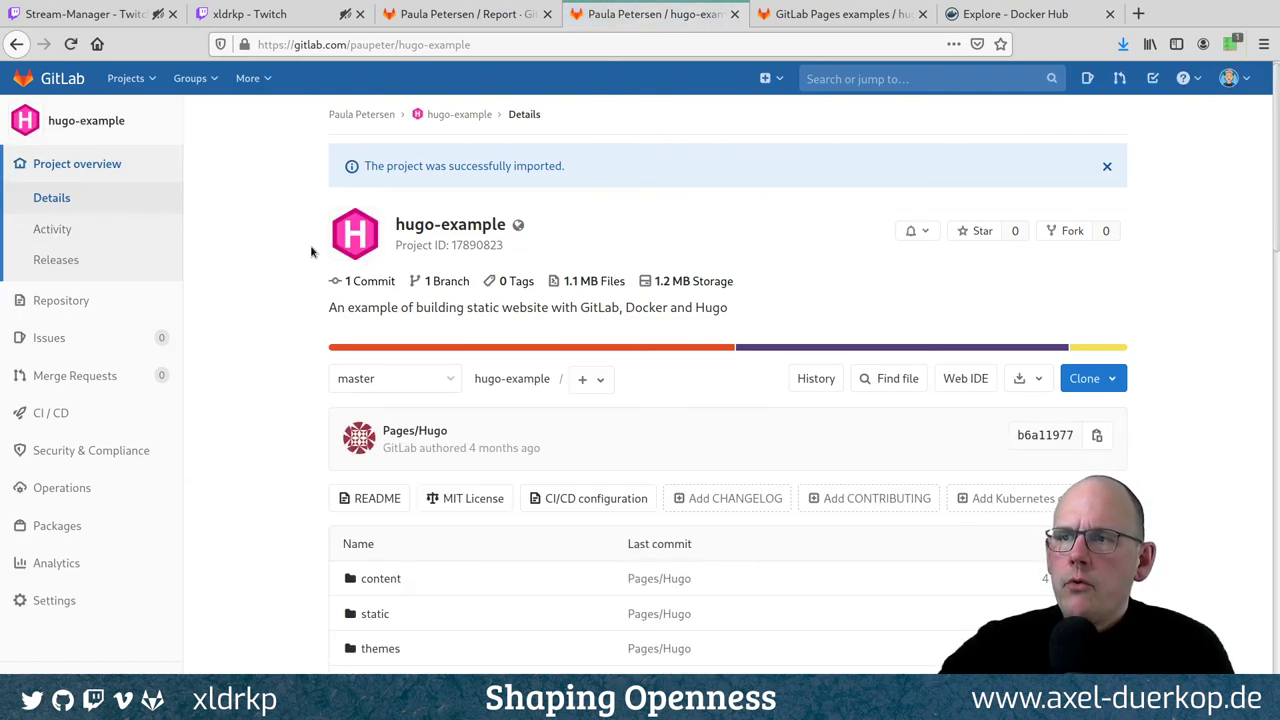
# Look over the hugo-example project's file list and open about.md in the content/page folder
pyautogui.scroll(-3, 278, 240)
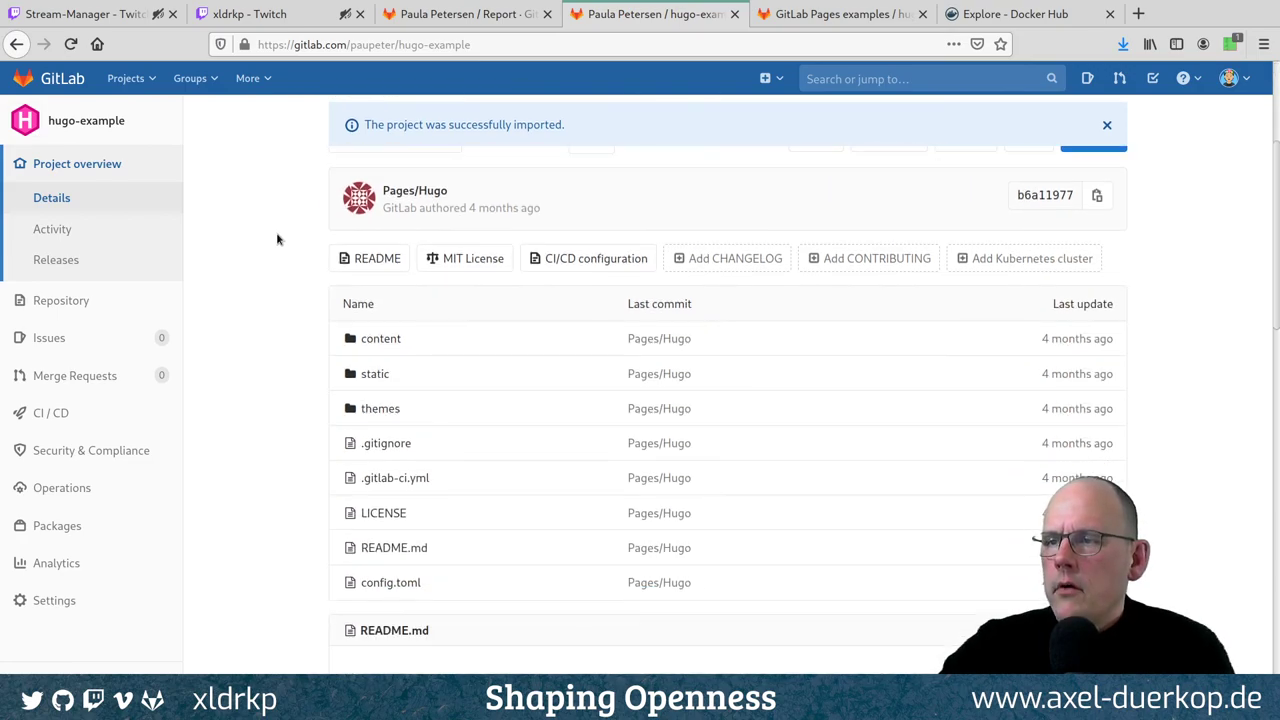
pyautogui.scroll(-1, 278, 240)
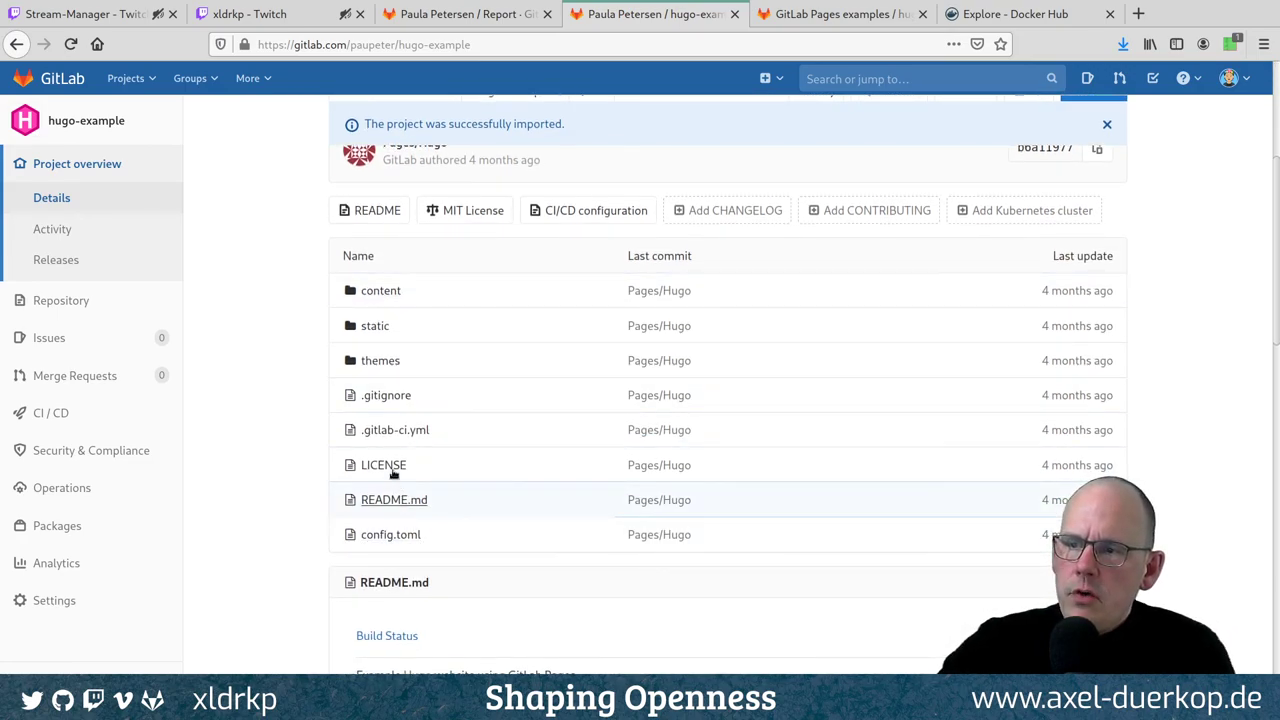
pyautogui.moveTo(200, 398)
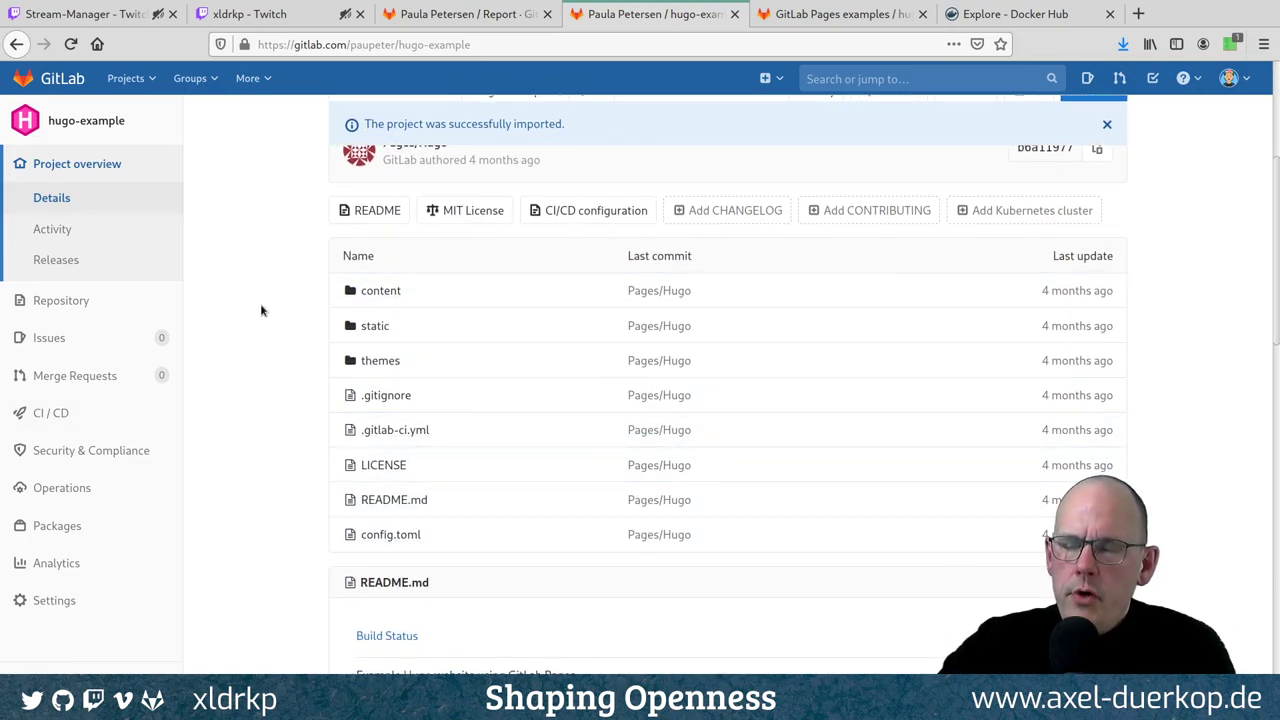
pyautogui.scroll(4, 262, 310)
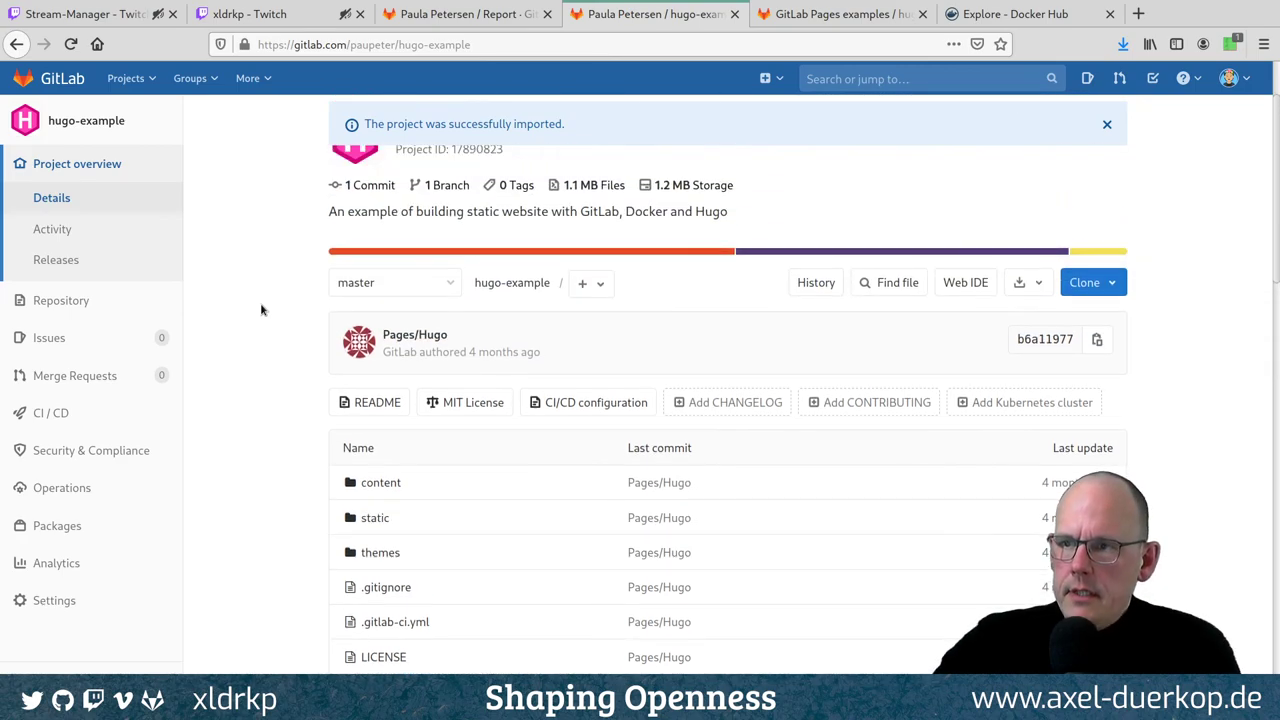
pyautogui.scroll(-3, 264, 306)
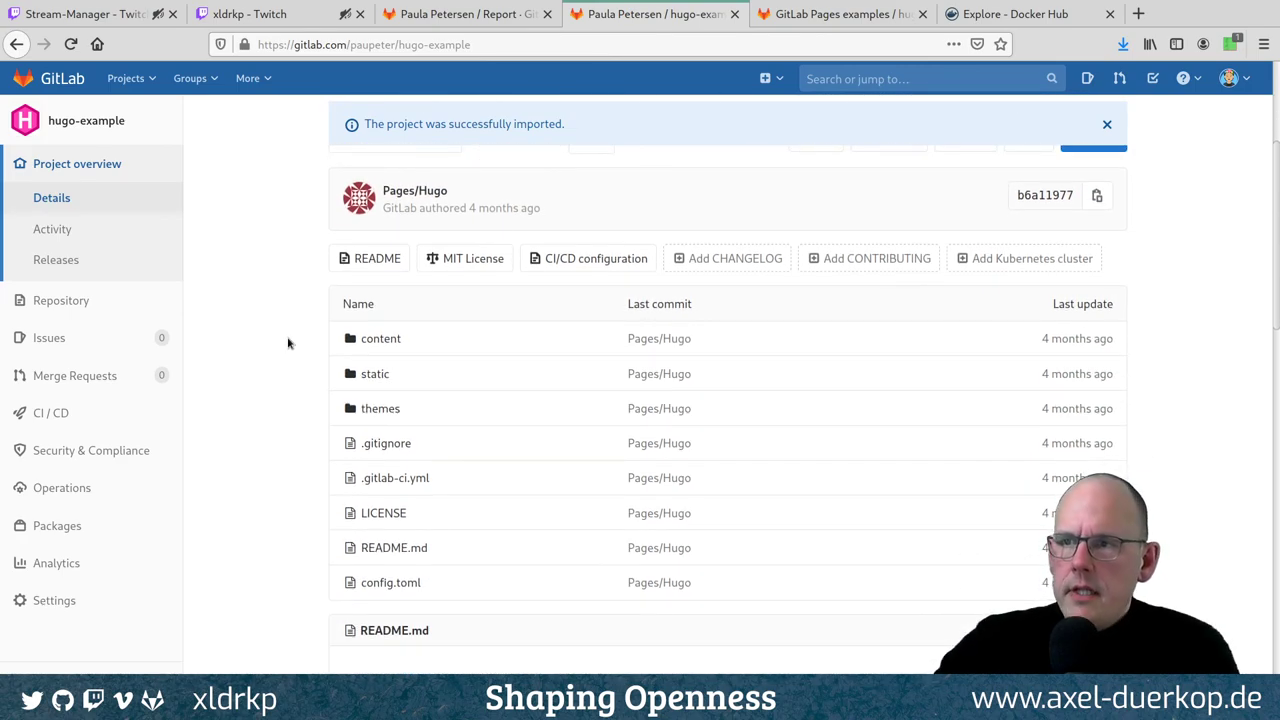
pyautogui.scroll(-2, 279, 354)
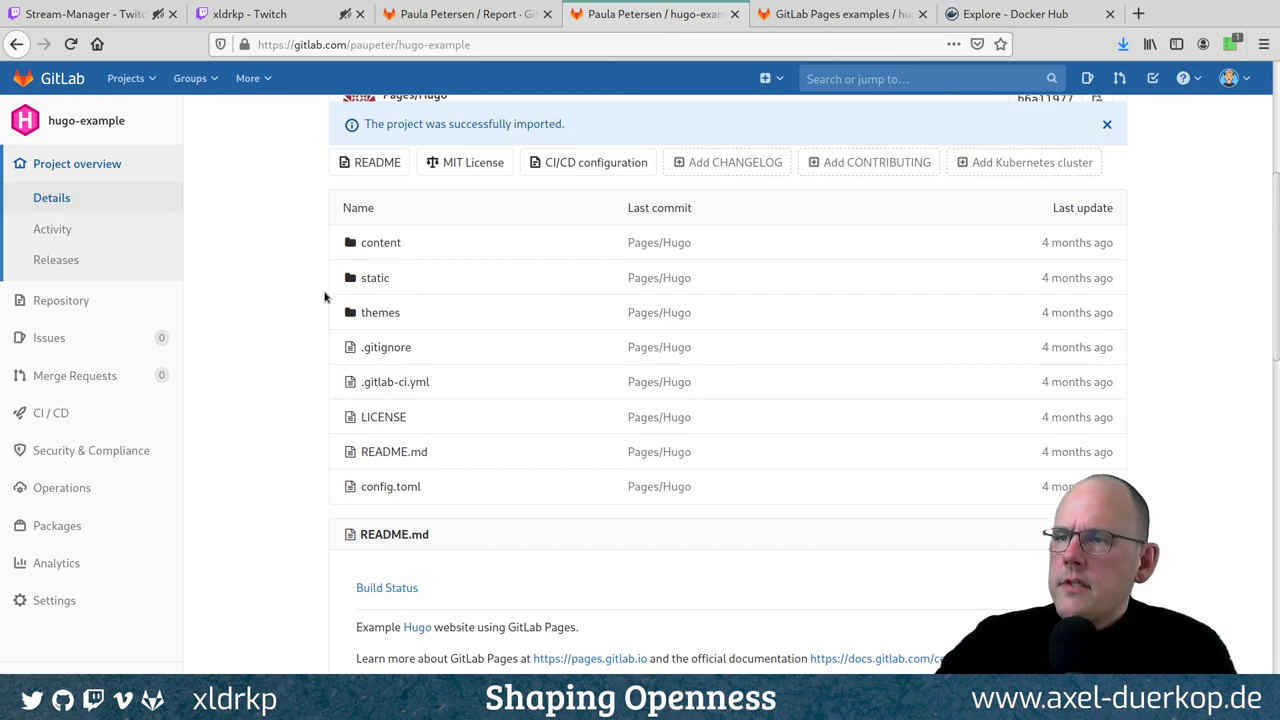
pyautogui.click(378, 243)
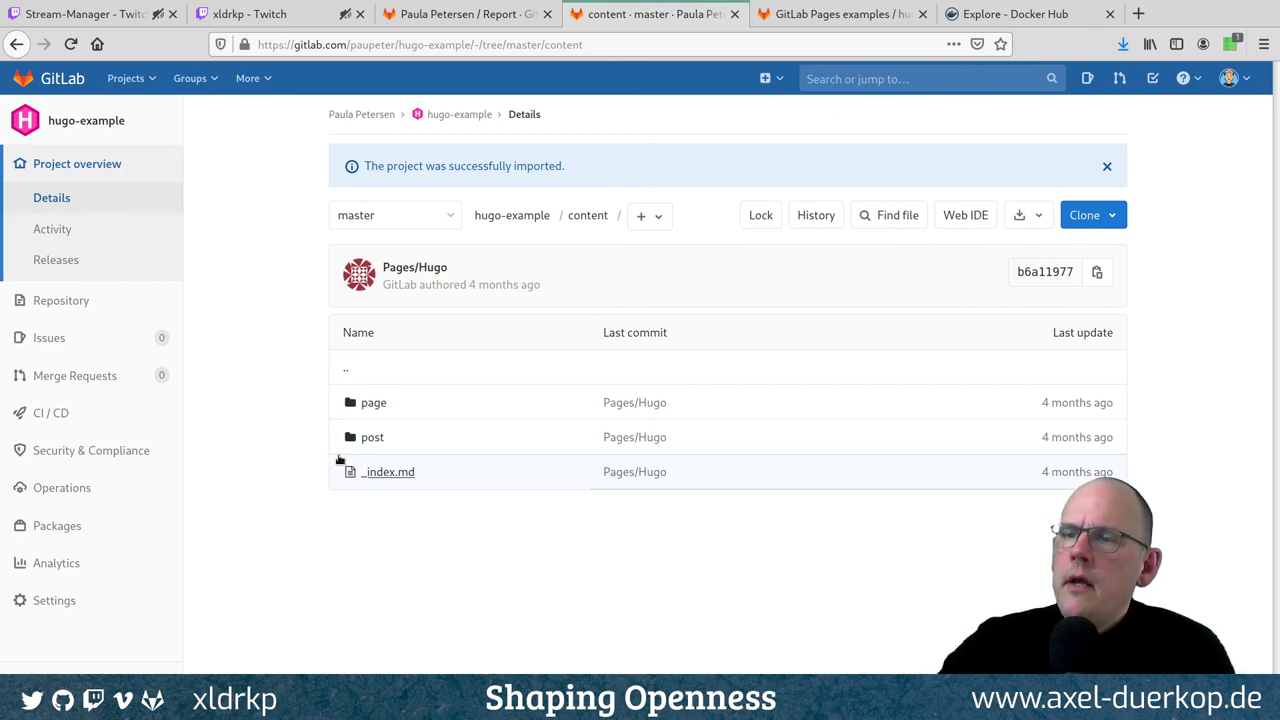
pyautogui.click(371, 408)
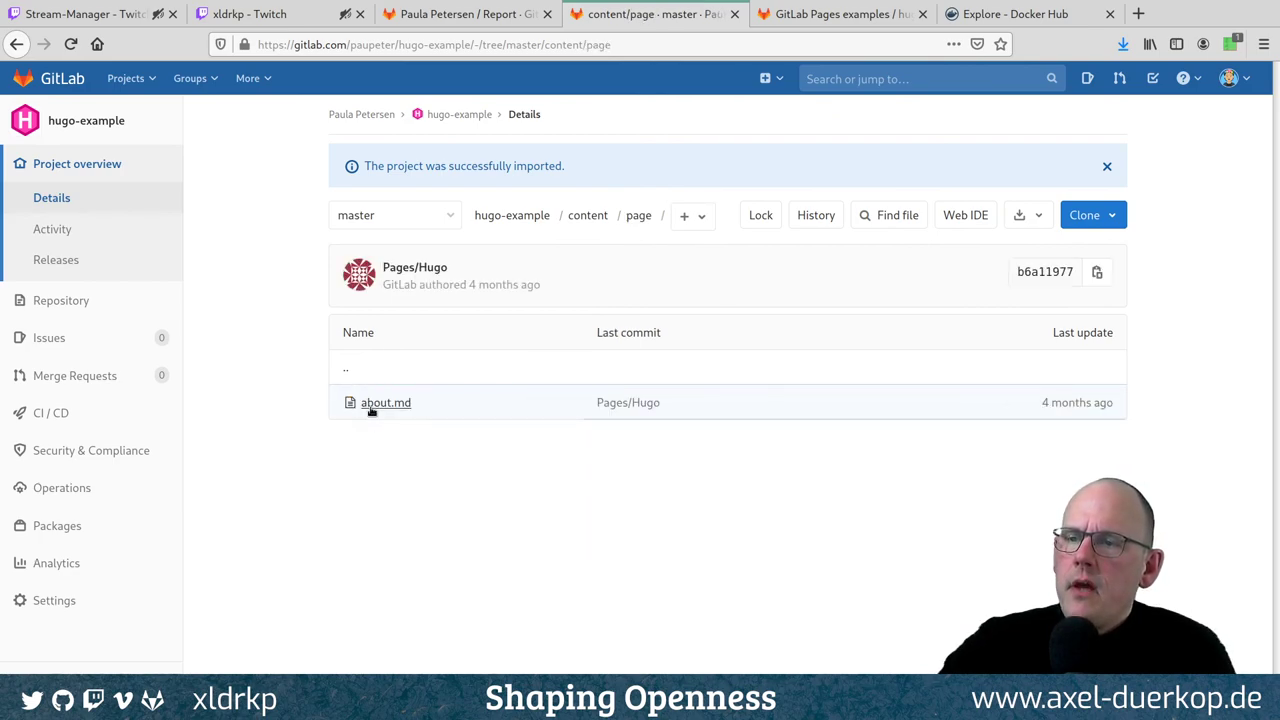
pyautogui.click(371, 408)
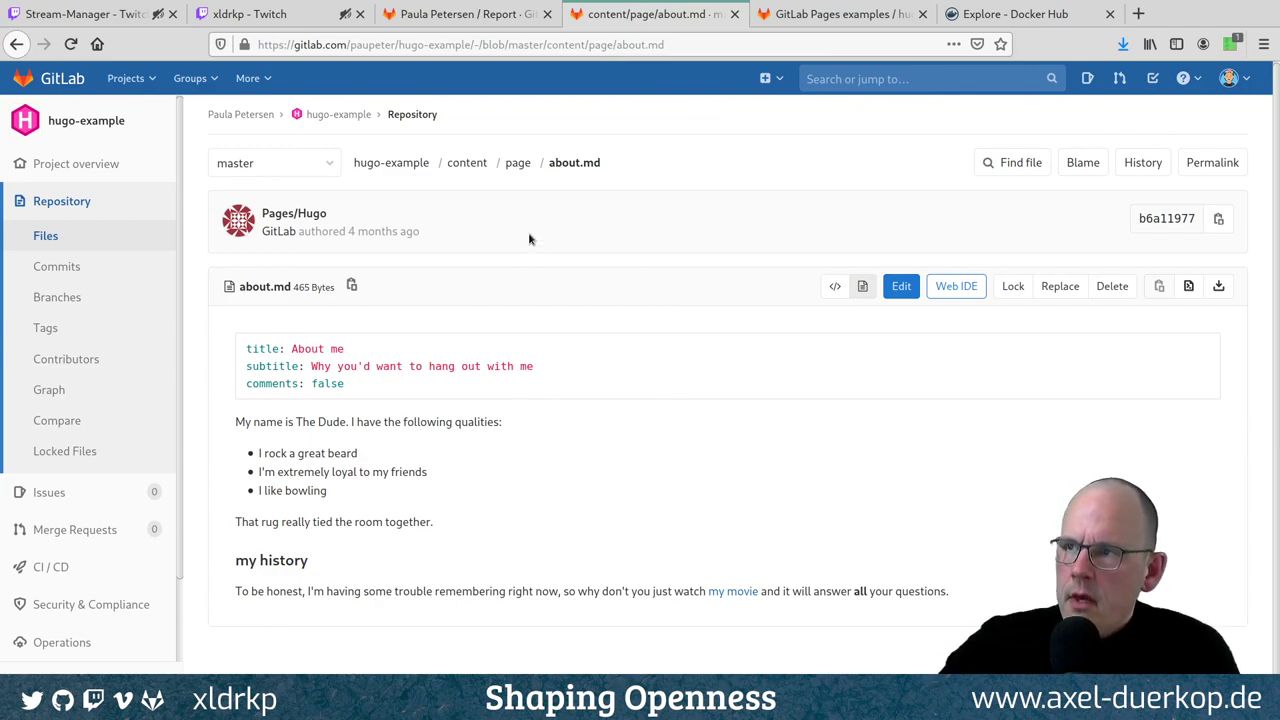
# Go back to the content folder, look through its post folder and open 2015-01-19-soccer.md
pyautogui.click(466, 165)
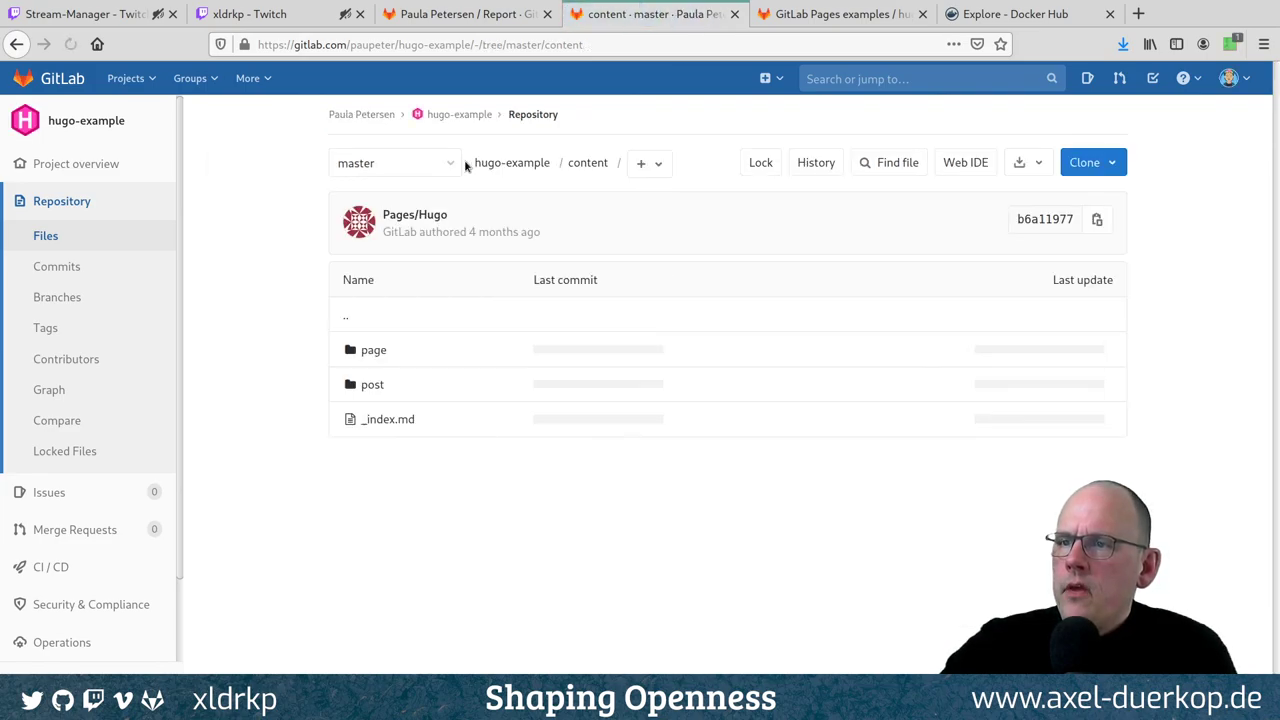
pyautogui.click(364, 388)
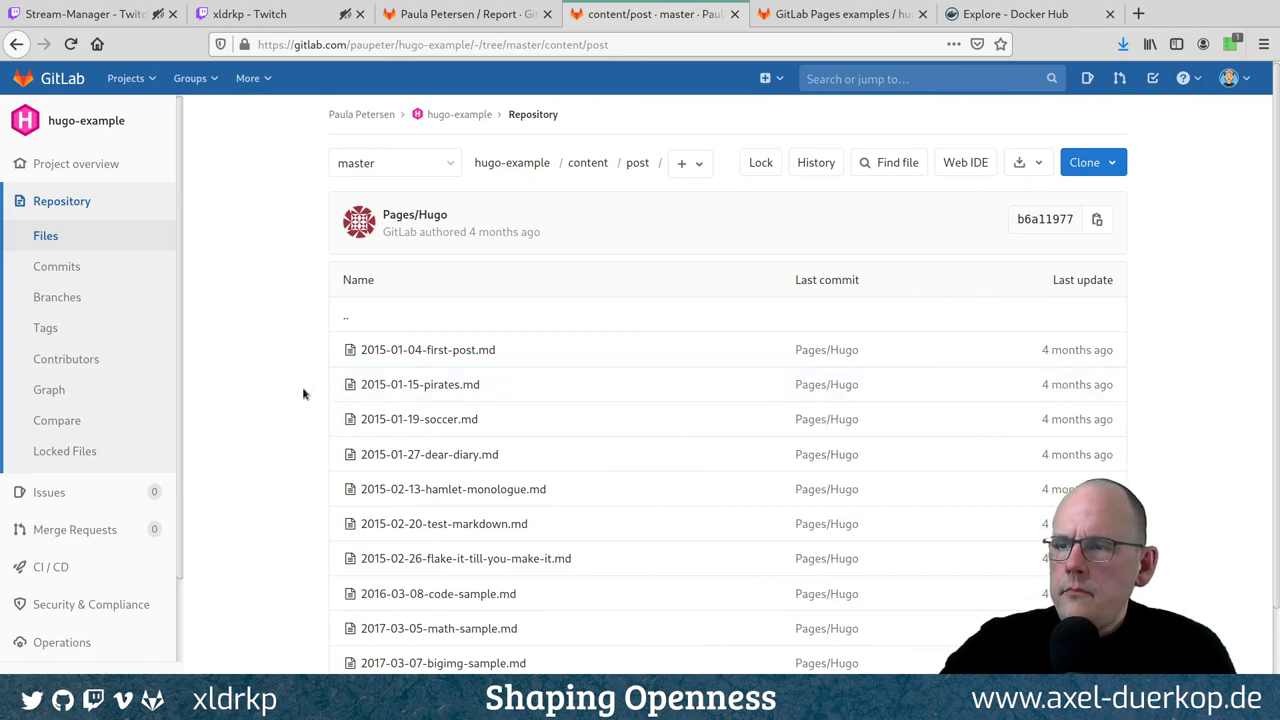
pyautogui.scroll(-2, 263, 400)
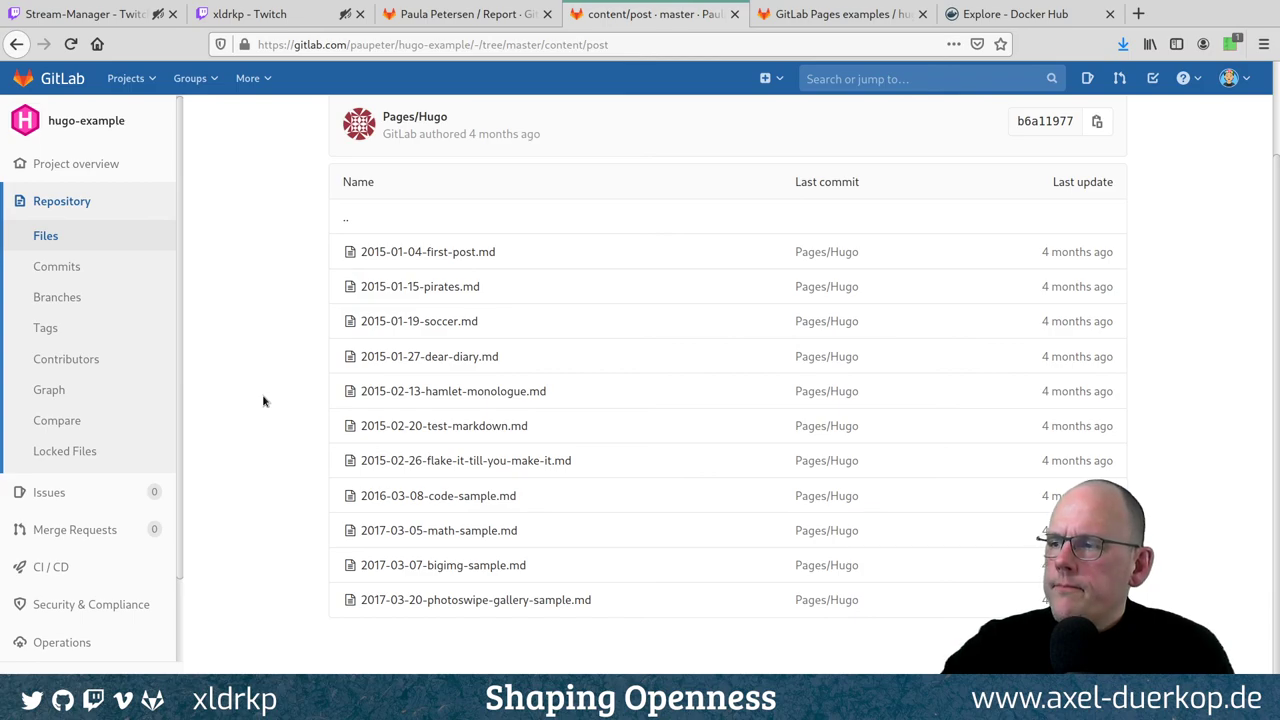
pyautogui.scroll(2, 263, 400)
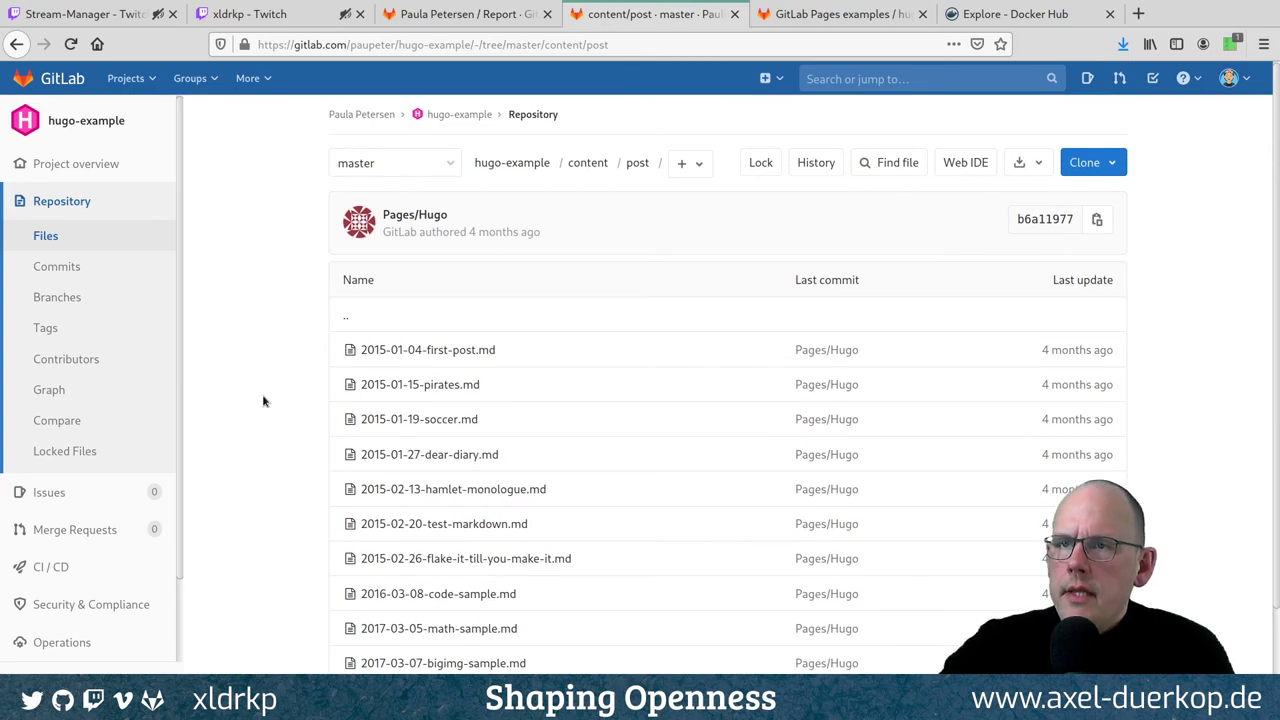
pyautogui.click(456, 418)
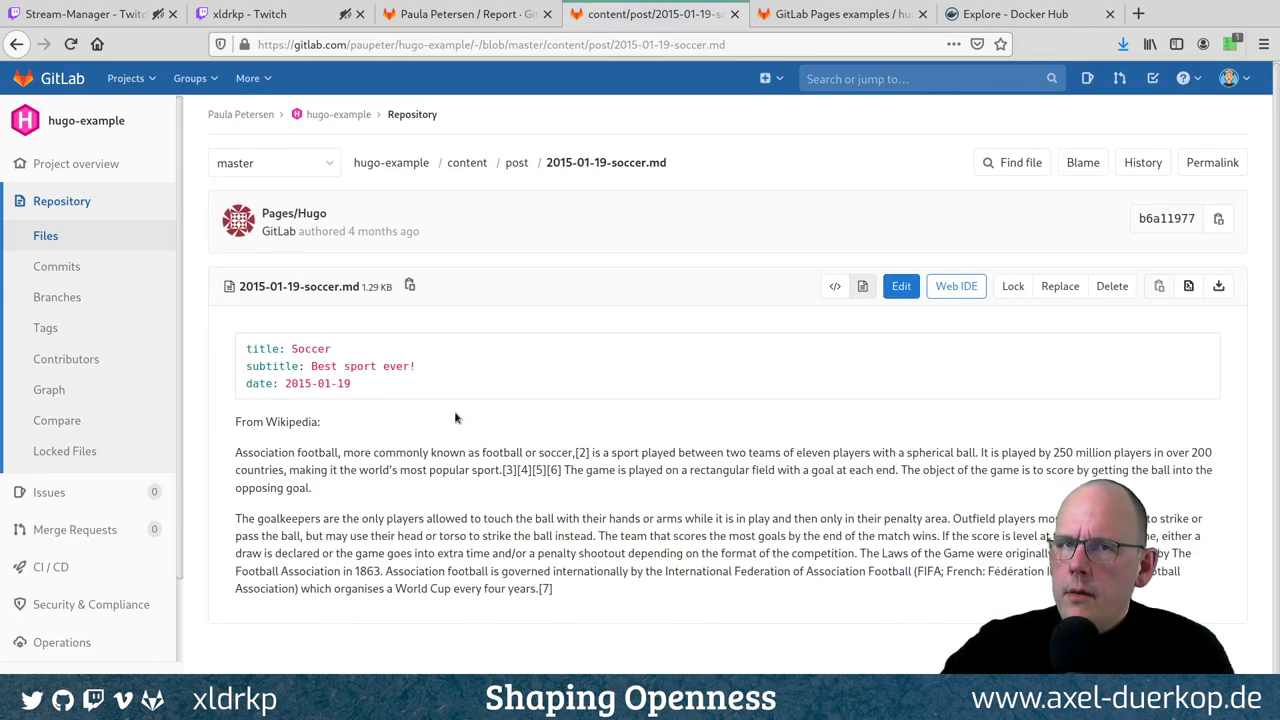
# View the soccer post's source in the editor with soft wrap on, highlight its front matter, and leave for the project overview without saving
pyautogui.click(906, 292)
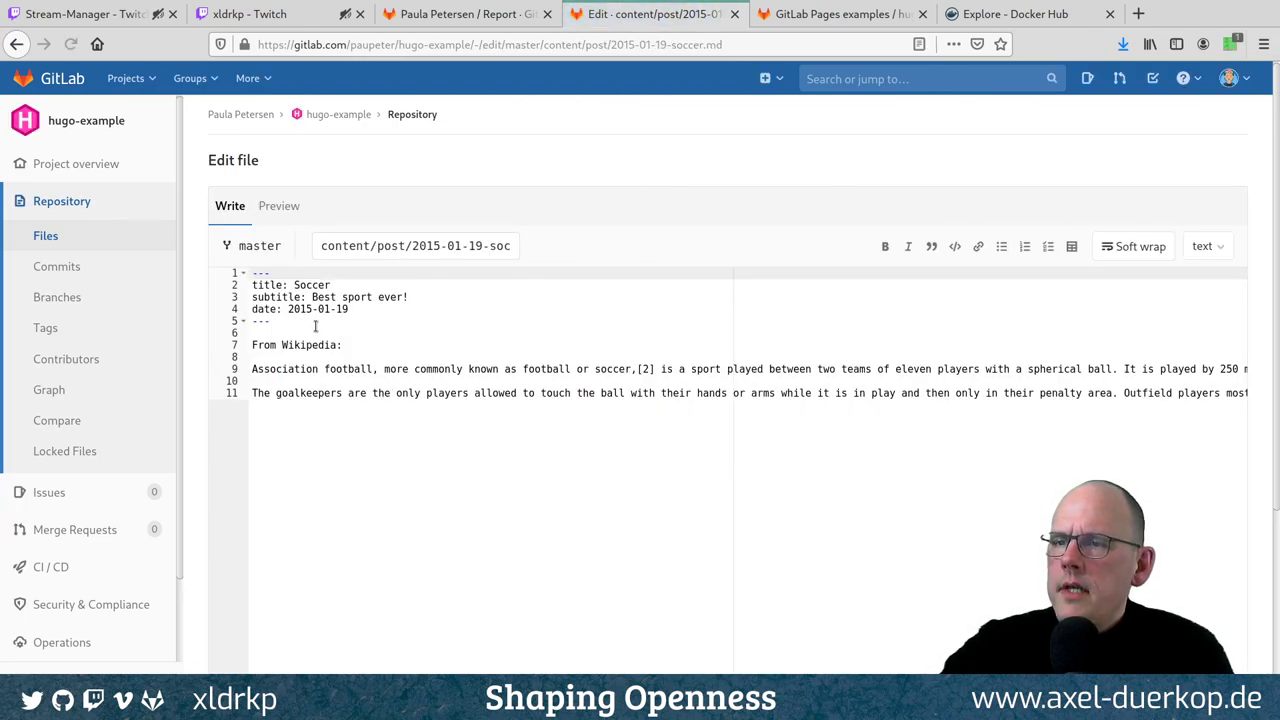
pyautogui.click(283, 322)
pyautogui.hotkey('ctrl', 'shift', 'Home')
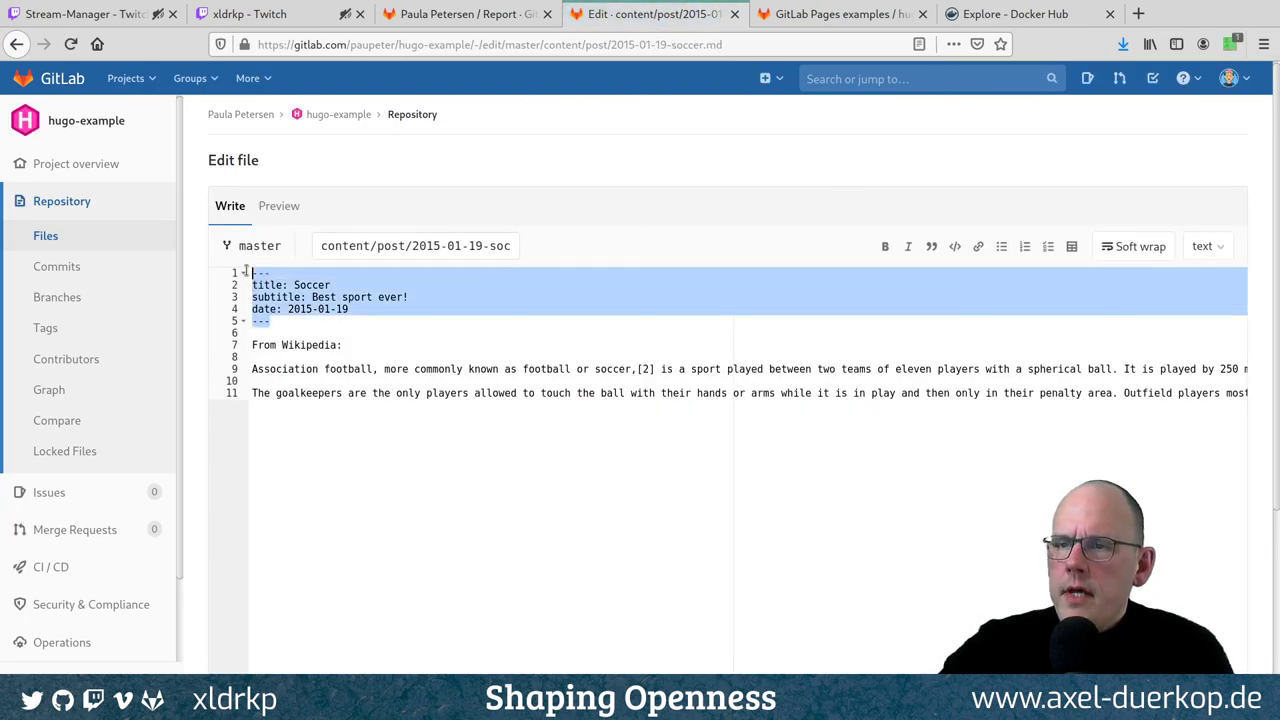
pyautogui.click(285, 318)
pyautogui.click(1110, 250)
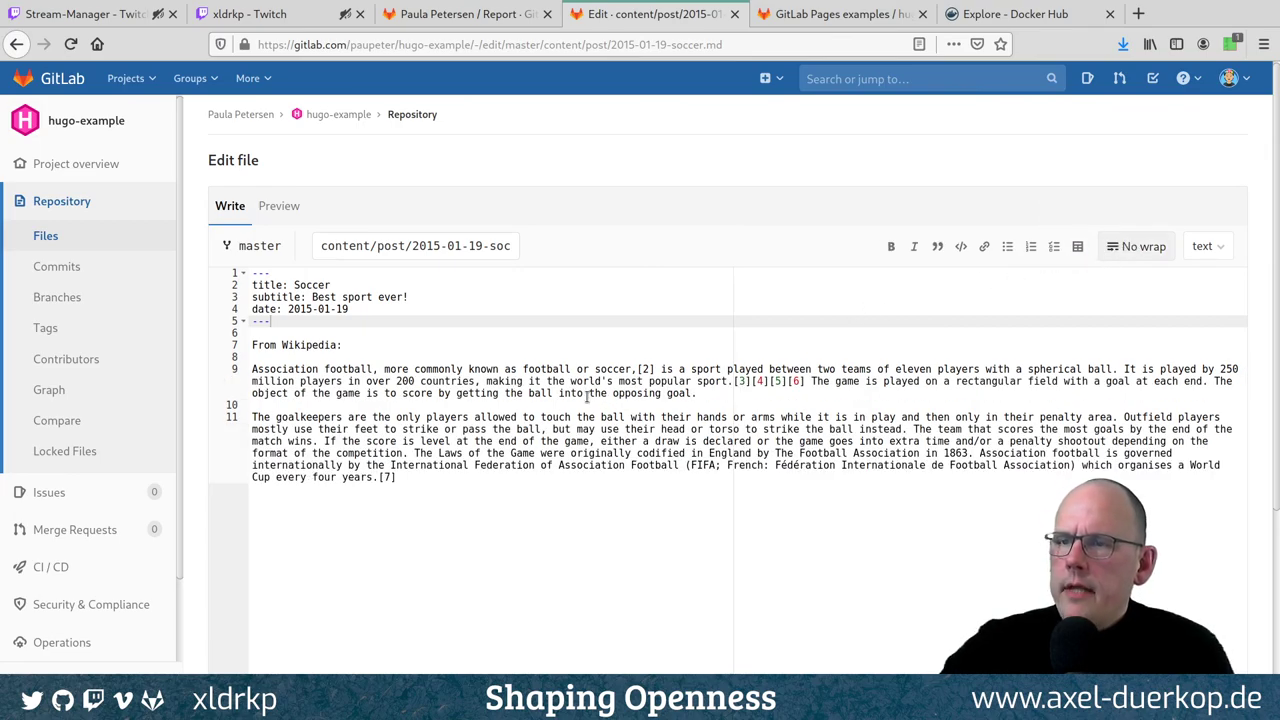
pyautogui.press('F5')
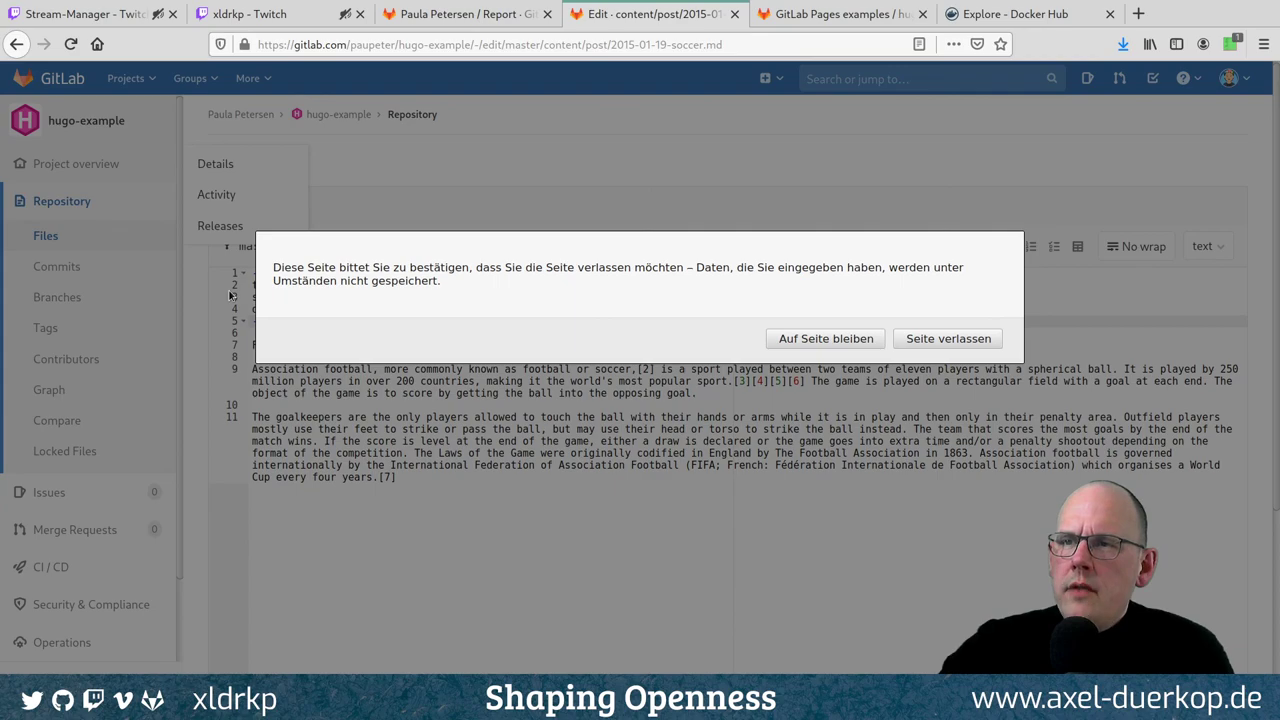
pyautogui.click(933, 338)
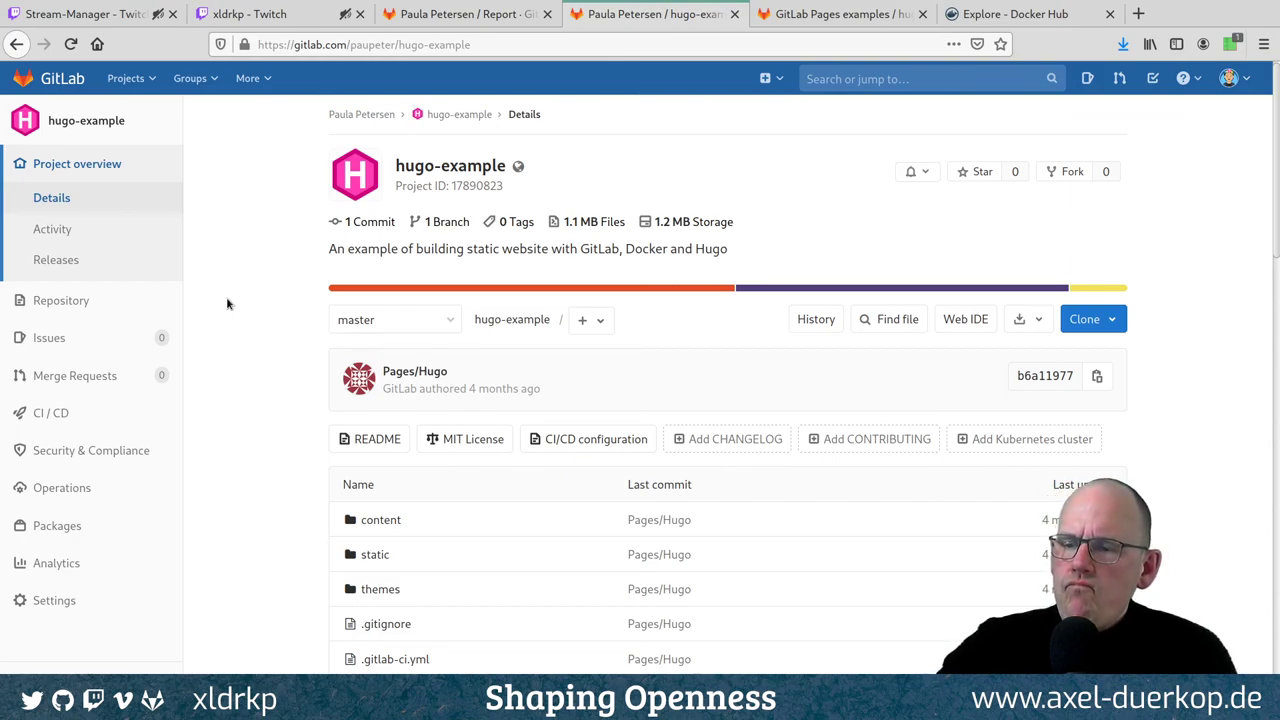
# Open the project's .gitlab-ci.yml and examine the line defining the image registry.gitlab.com/pages/hugo:latest
pyautogui.scroll(-5, 240, 302)
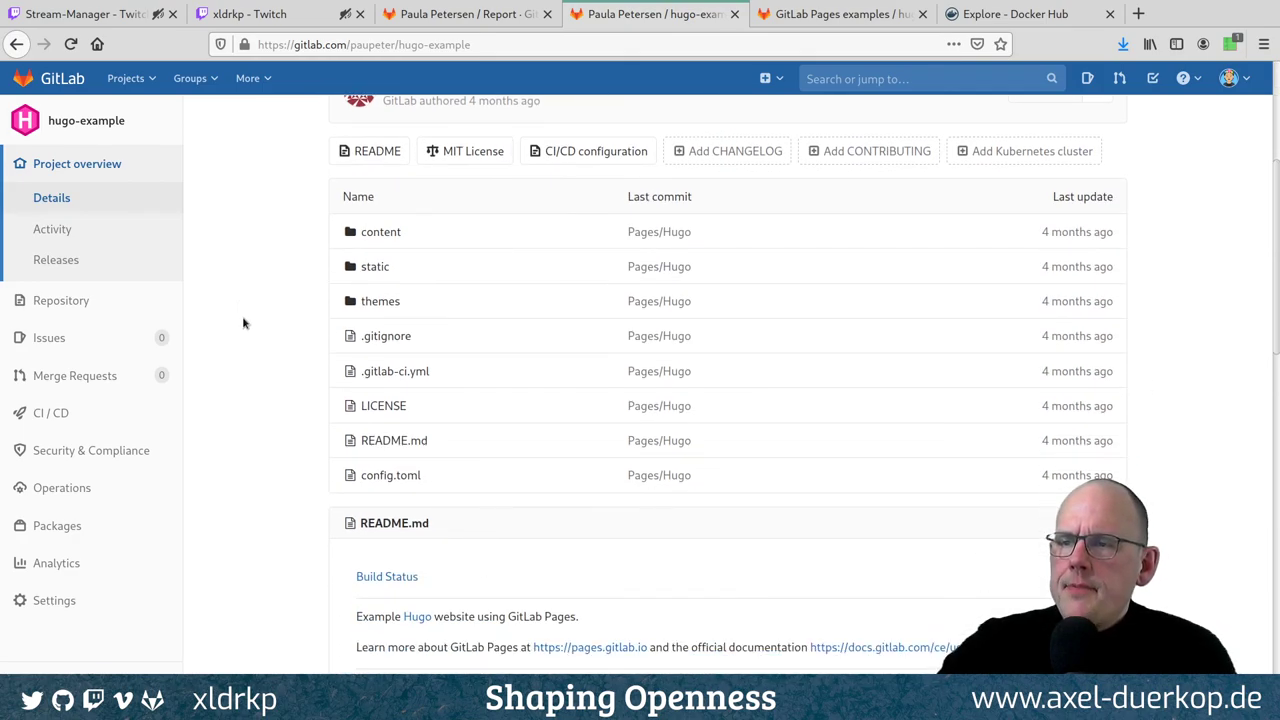
pyautogui.click(410, 371)
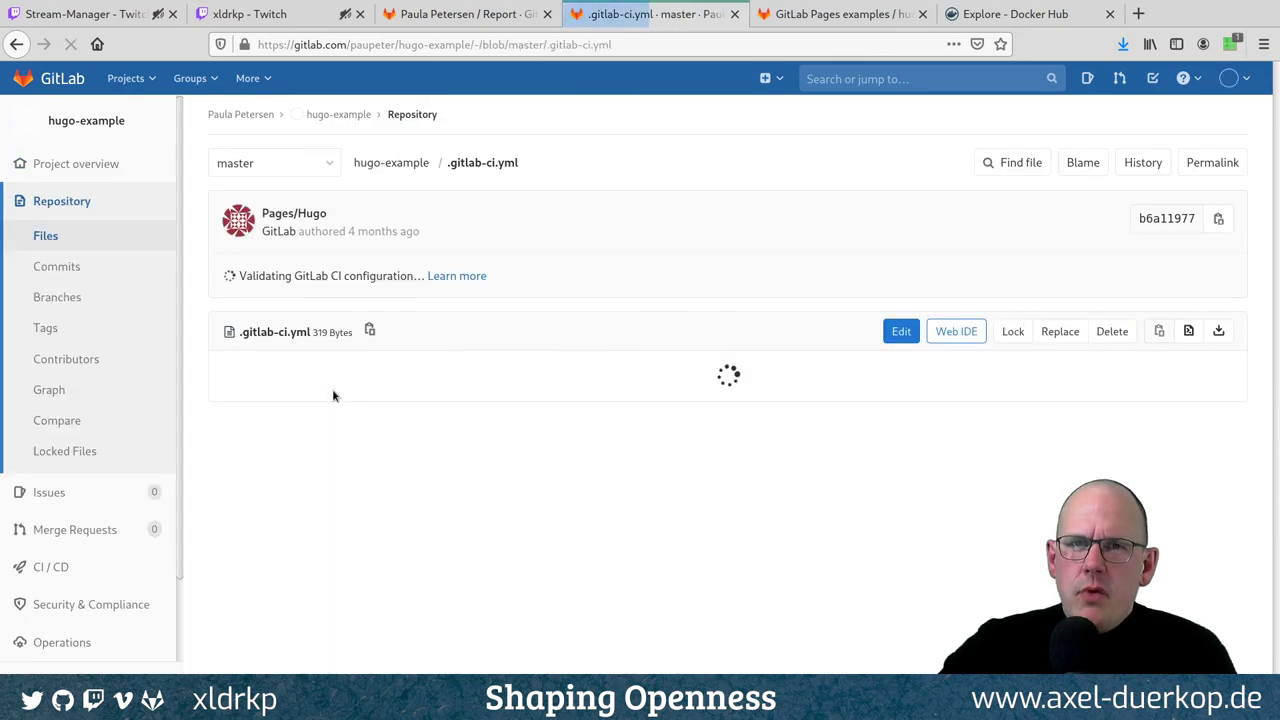
pyautogui.scroll(-1, 335, 400)
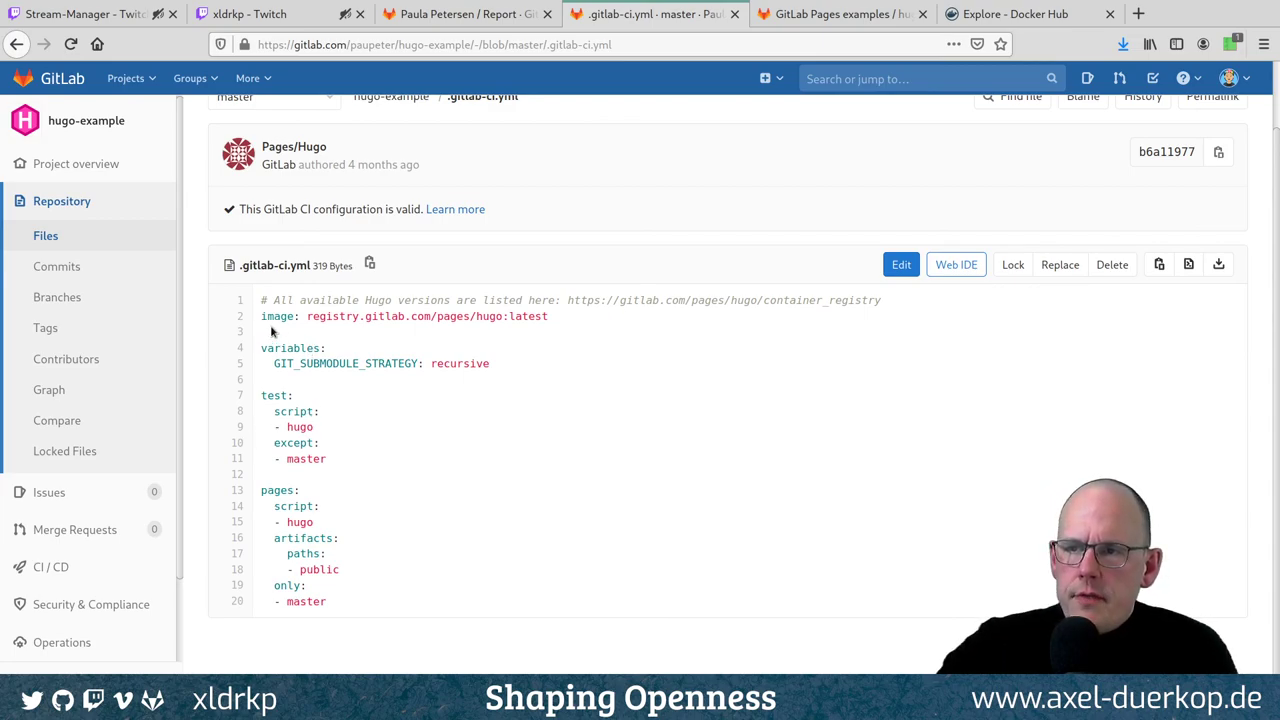
pyautogui.moveTo(257, 318); pyautogui.dragTo(571, 329)
pyautogui.click(571, 327)
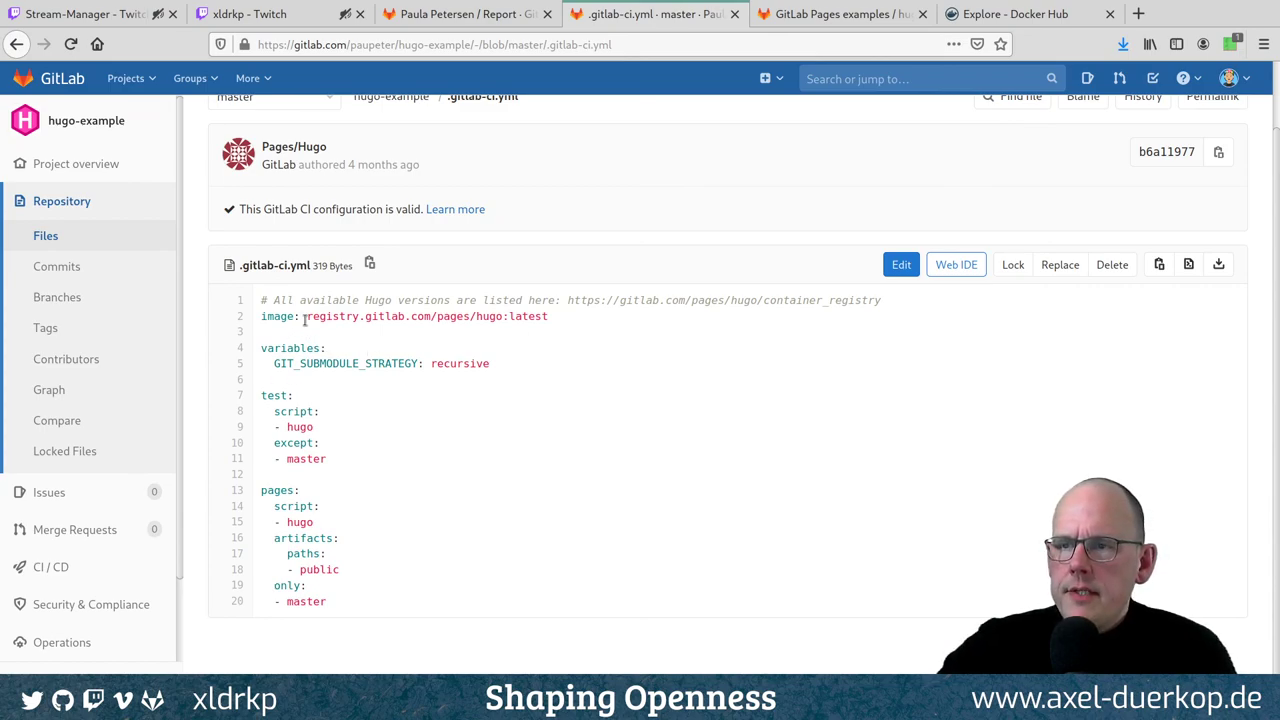
# Examine the hugo:latest image reference in .gitlab-ci.yml and compare it with the python image listing on Docker Hub
pyautogui.moveTo(307, 318); pyautogui.dragTo(551, 320)
pyautogui.click(549, 320)
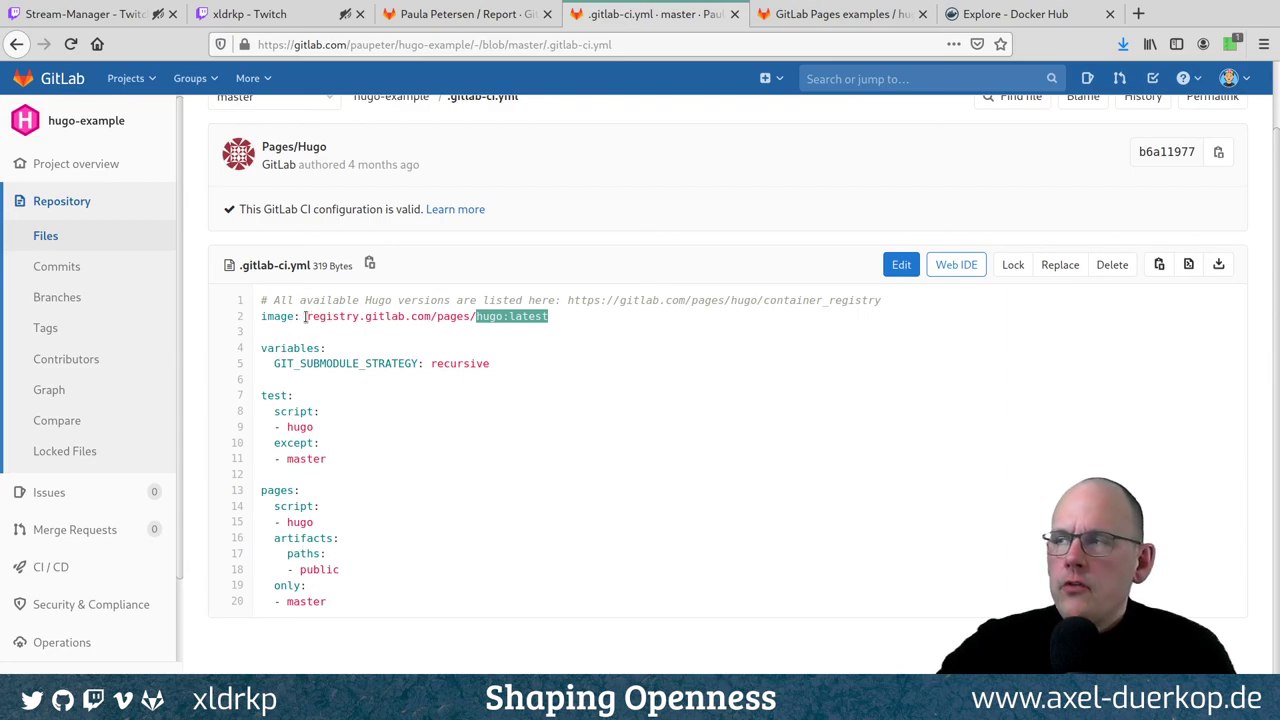
pyautogui.click(1010, 20)
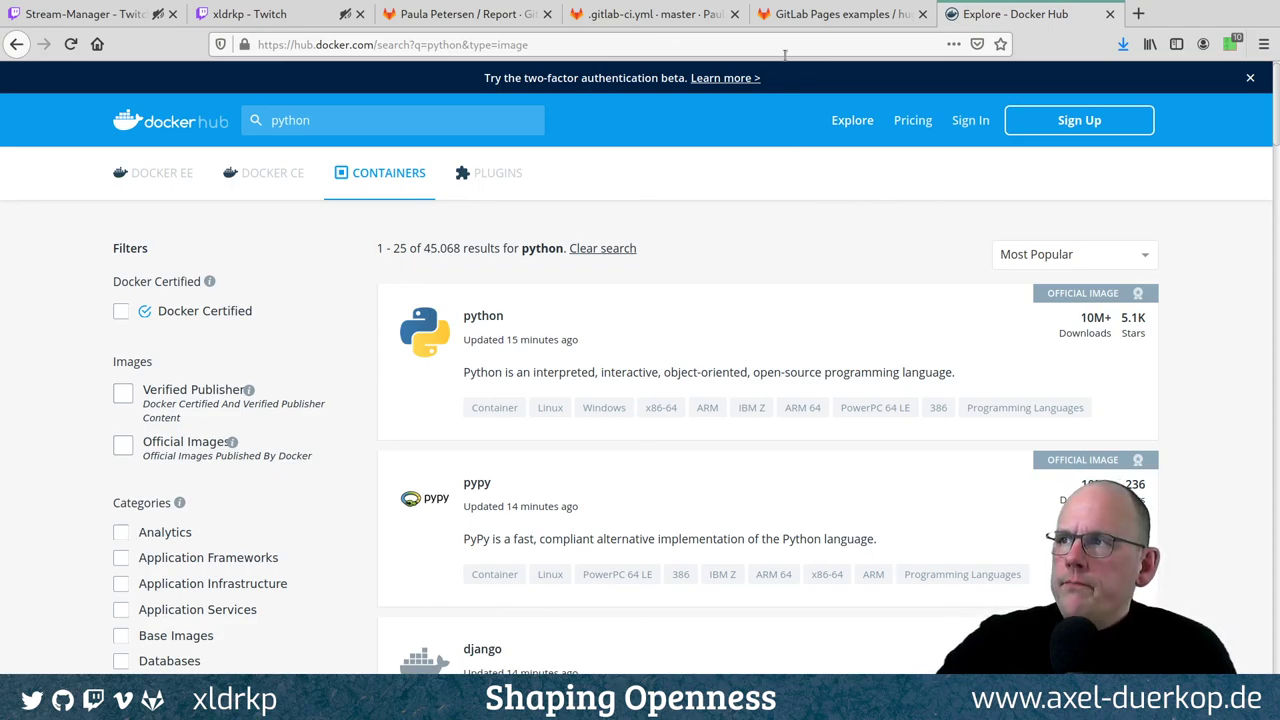
pyautogui.click(643, 18)
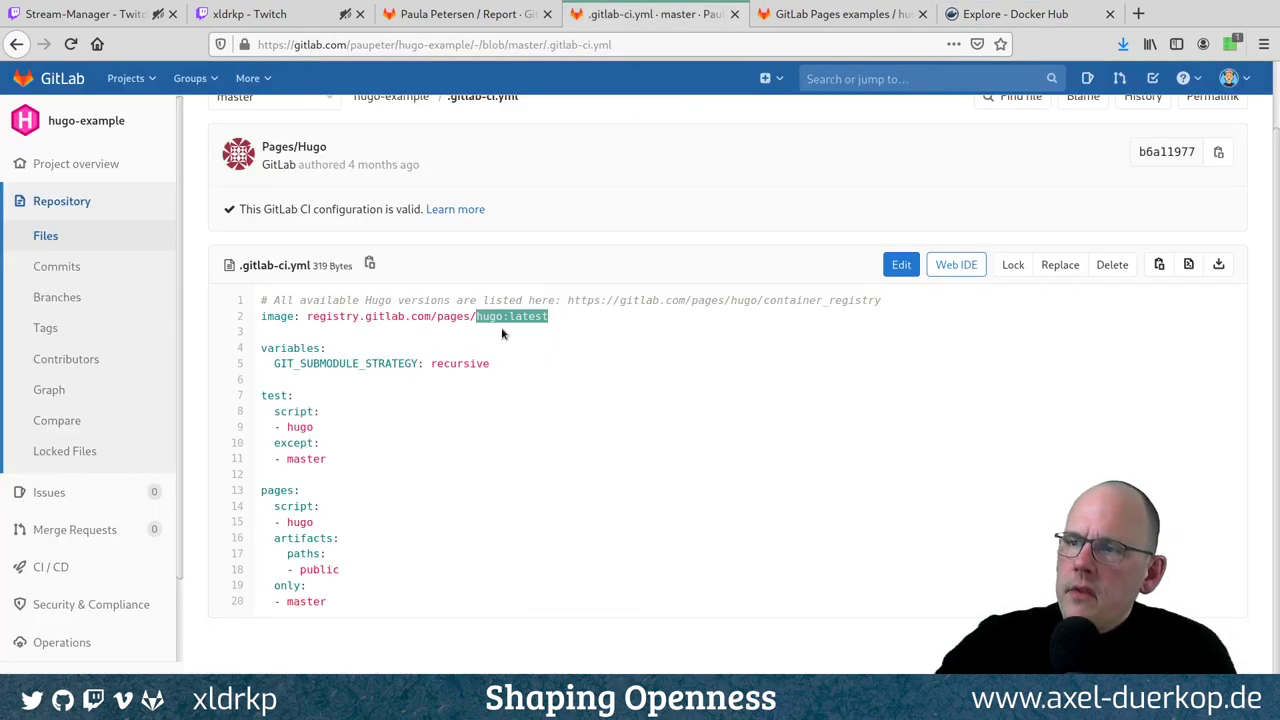
pyautogui.click(312, 316)
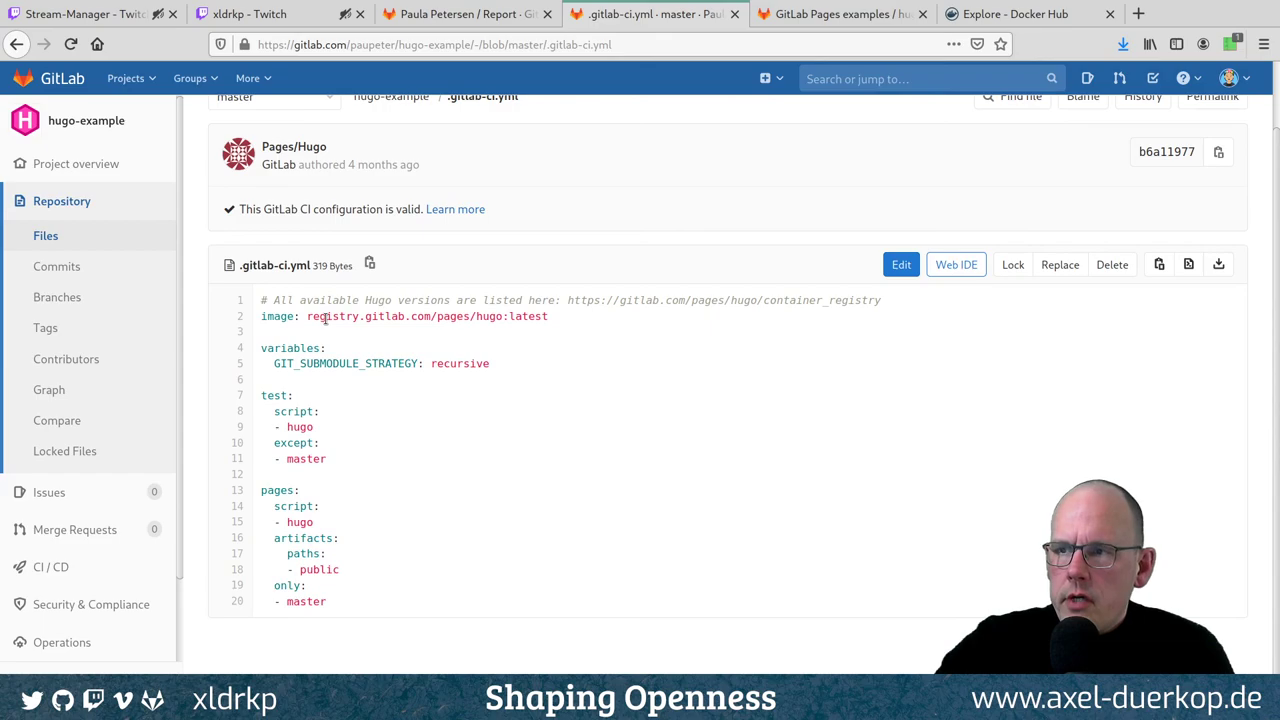
# Read through the variables block and the test and pages job definitions in .gitlab-ci.yml
pyautogui.moveTo(490, 366); pyautogui.dragTo(262, 352)
pyautogui.click(264, 352)
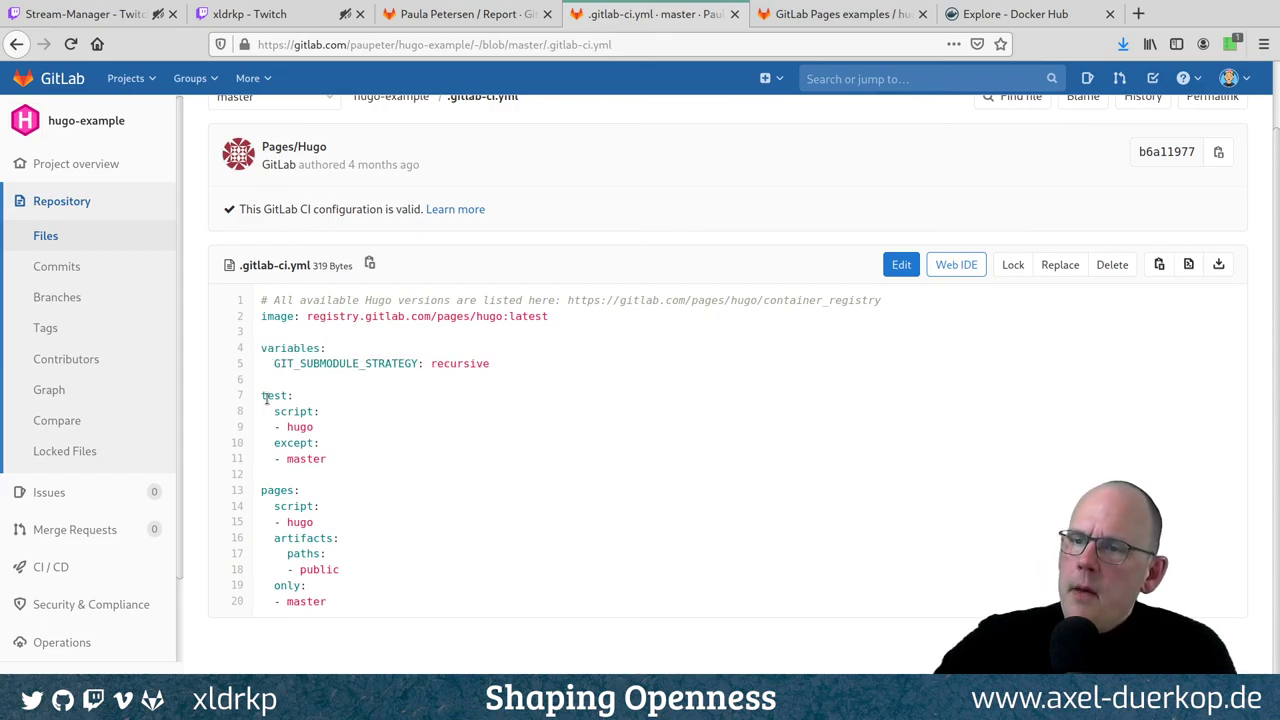
pyautogui.moveTo(263, 398); pyautogui.dragTo(338, 607)
pyautogui.click(339, 606)
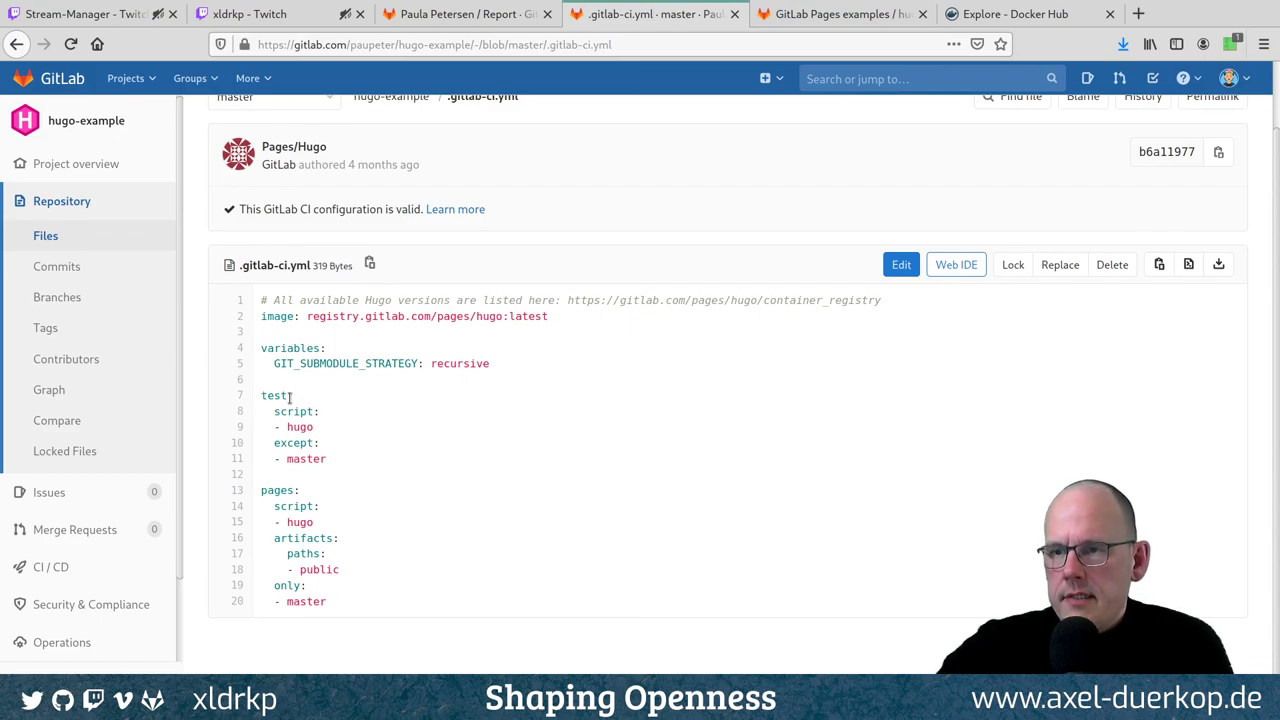
# Open .gitlab-ci.yml for editing and rename the test job to build
pyautogui.click(892, 266)
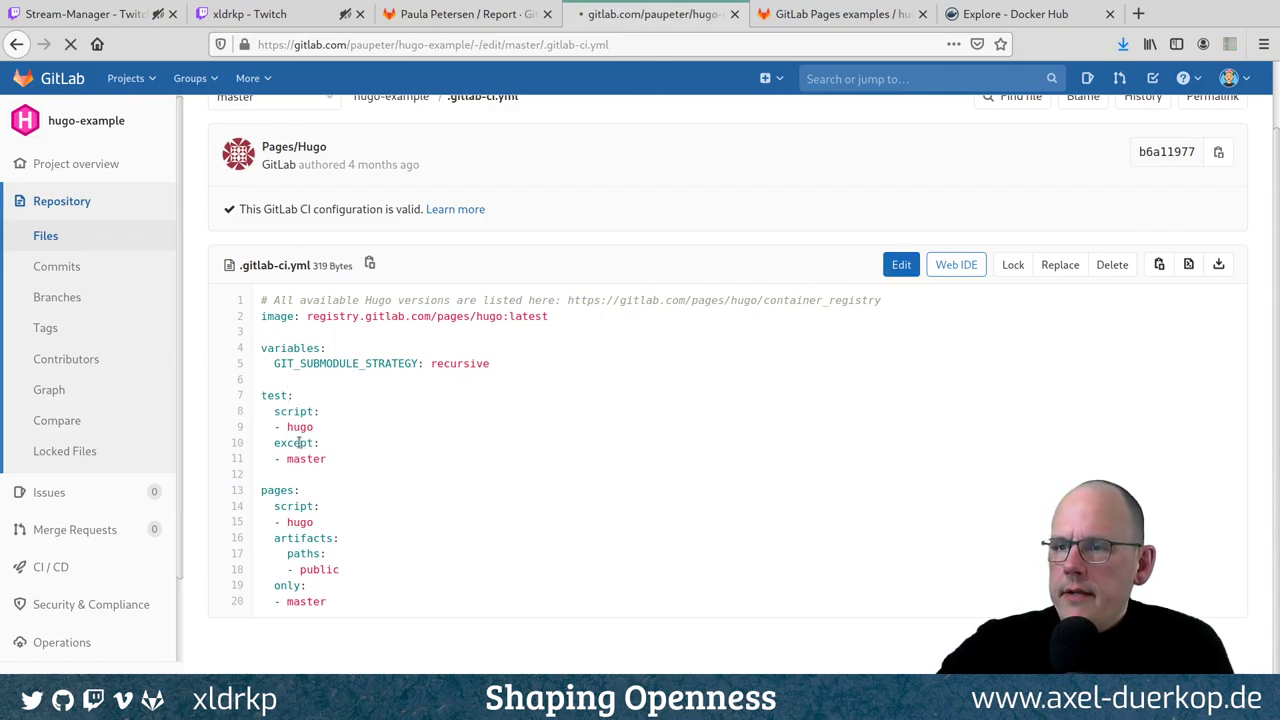
pyautogui.doubleClick(262, 347)
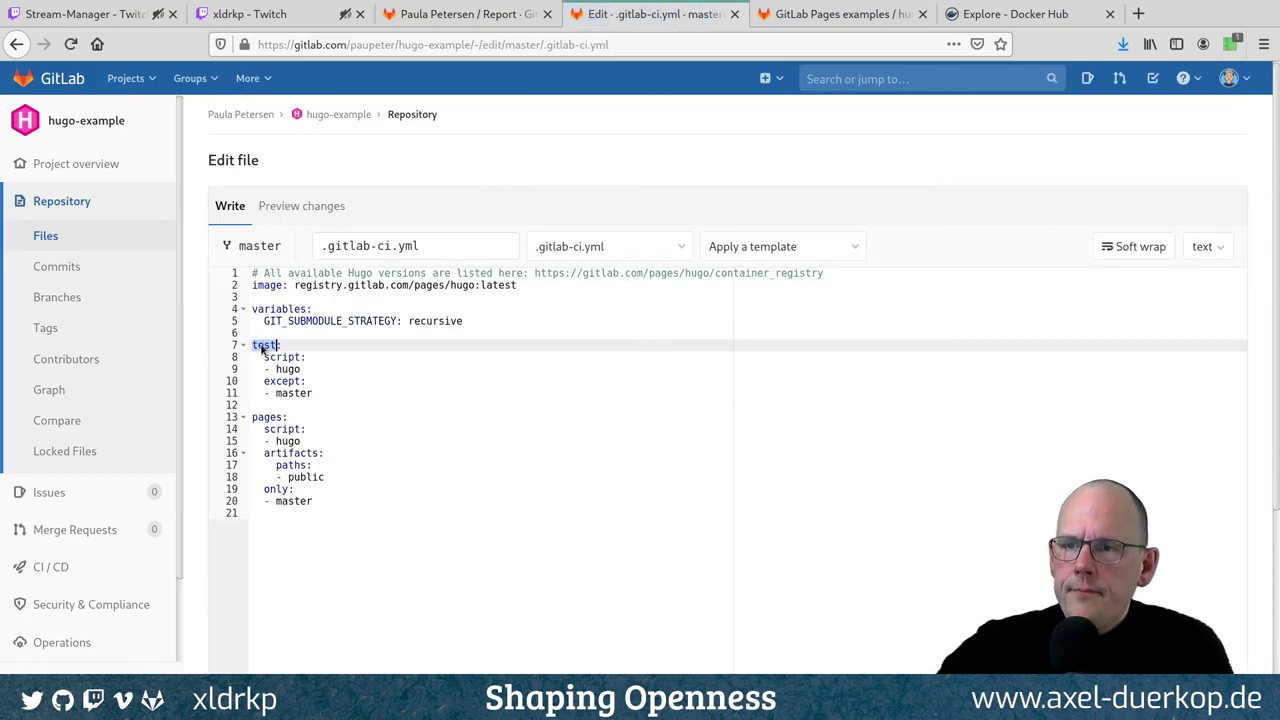
pyautogui.write('build')
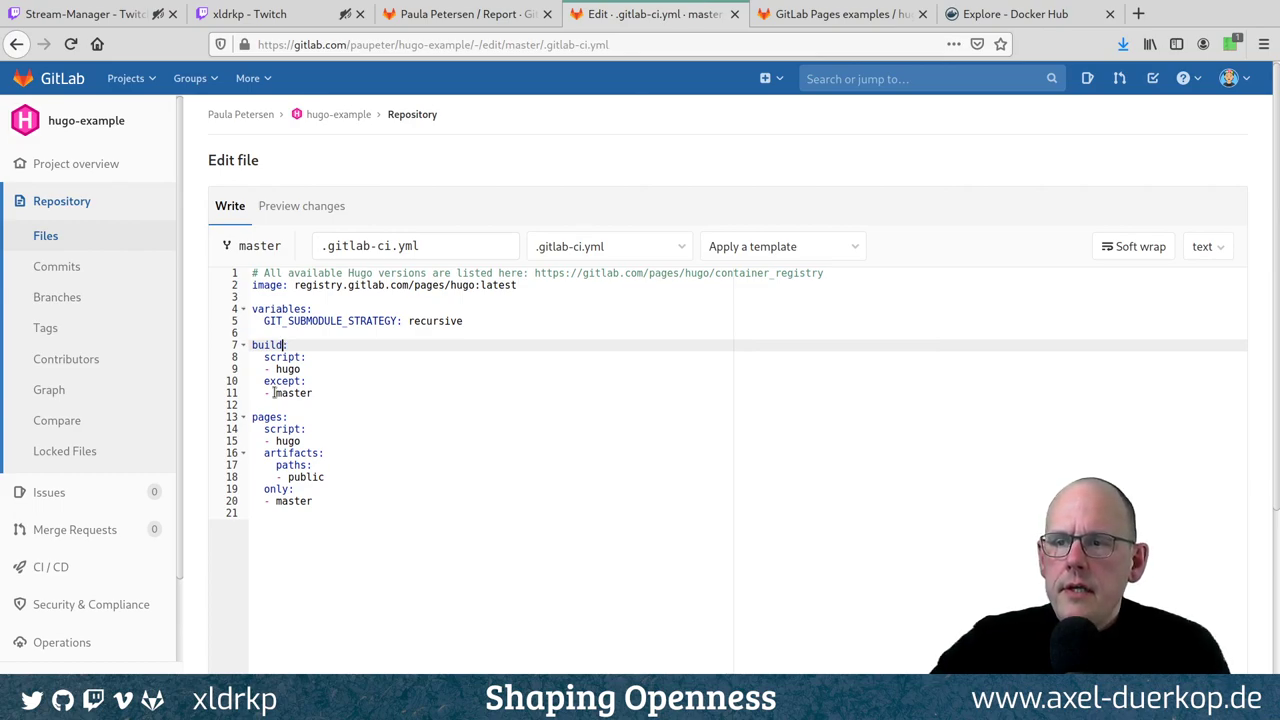
pyautogui.write(':')
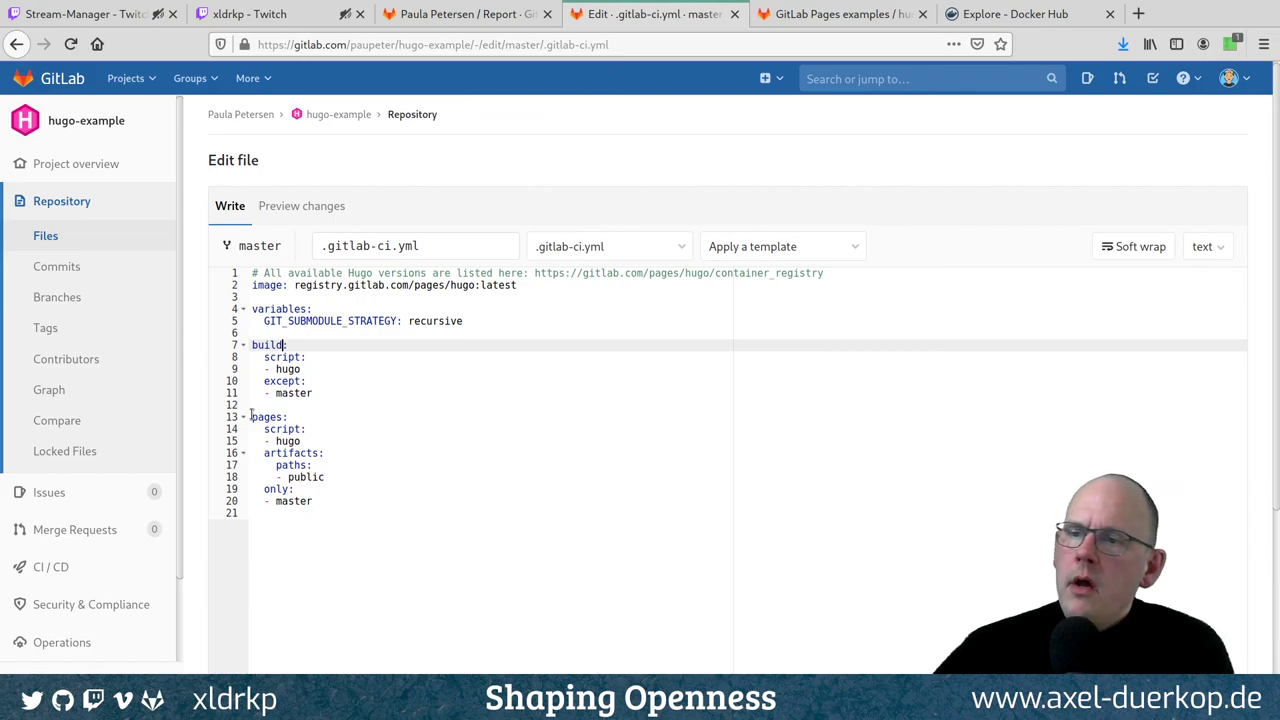
# Add an artifacts section with the path public to the build job after its except rule, and commit the change to master
pyautogui.click(314, 394)
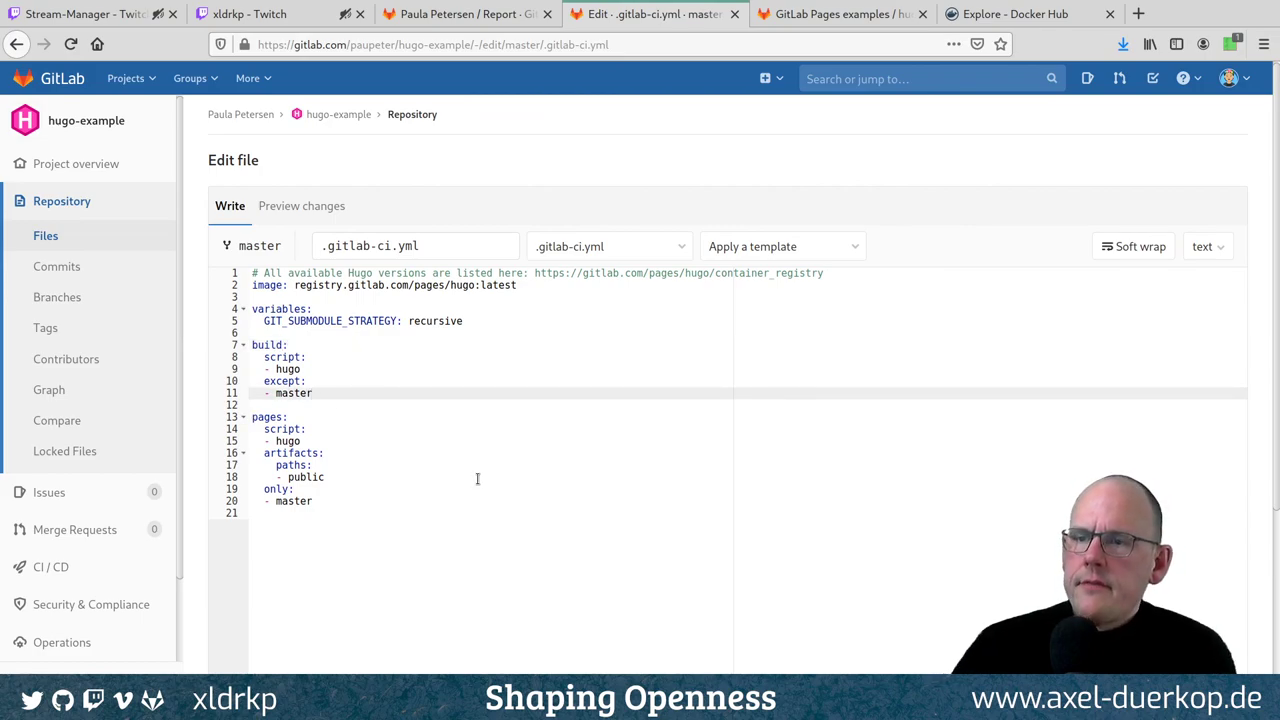
pyautogui.press('Return')
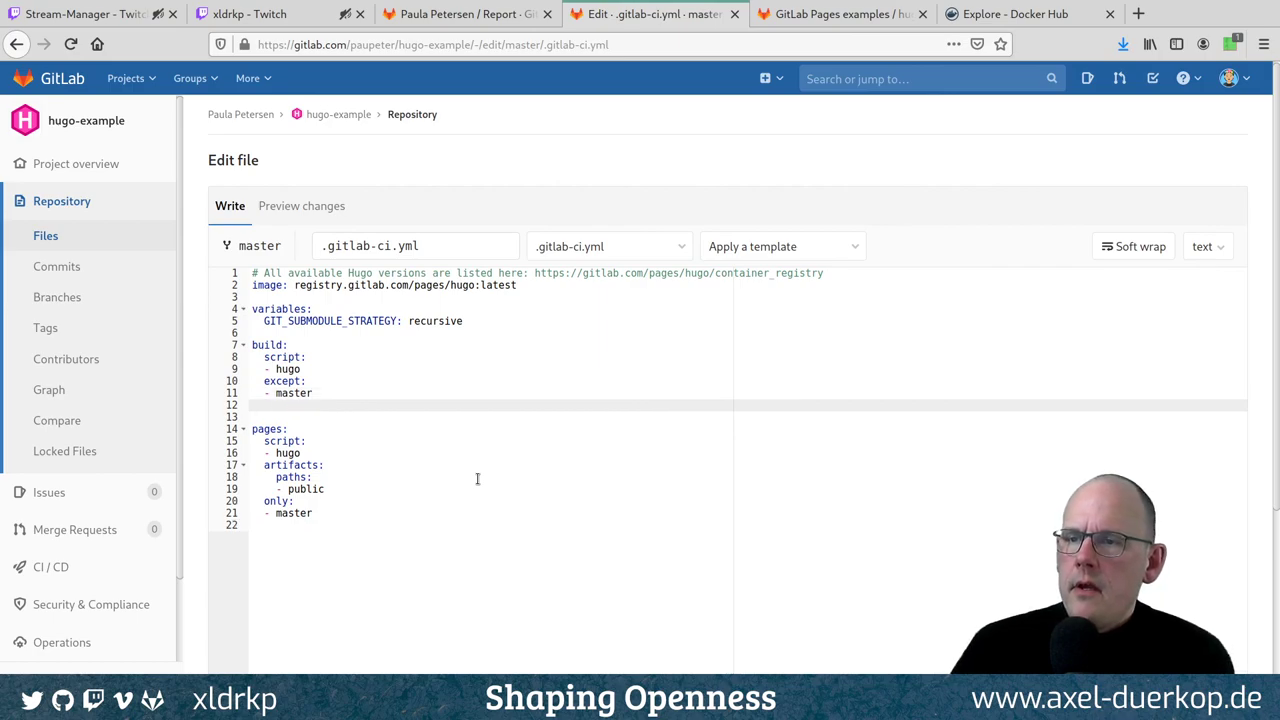
pyautogui.write('artifact')
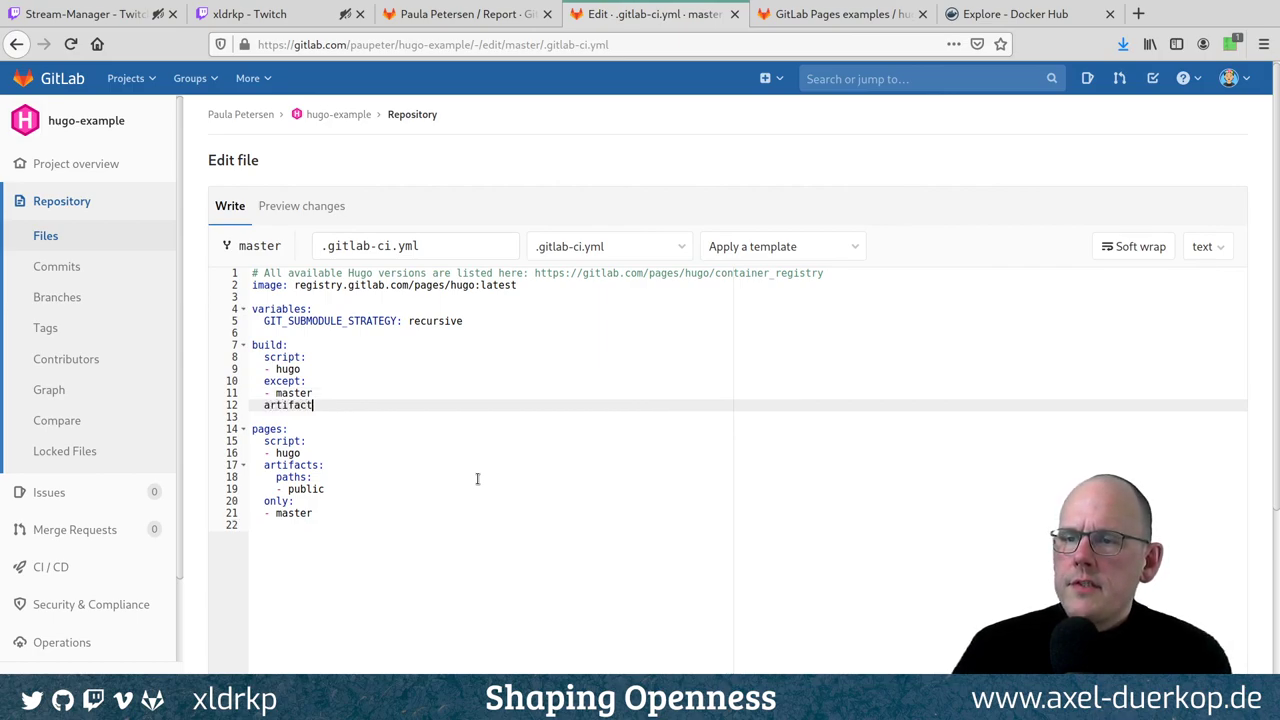
pyautogui.write('s:')
pyautogui.press('Return')
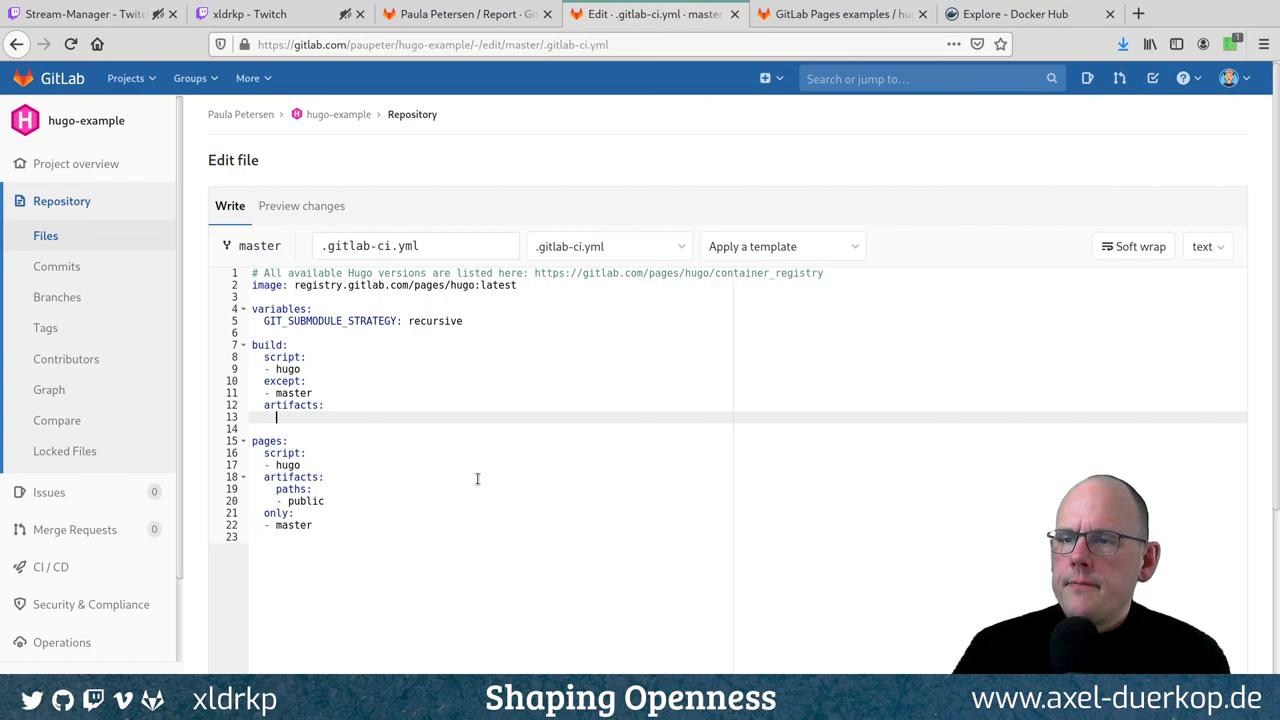
pyautogui.write('paths:')
pyautogui.press('Return')
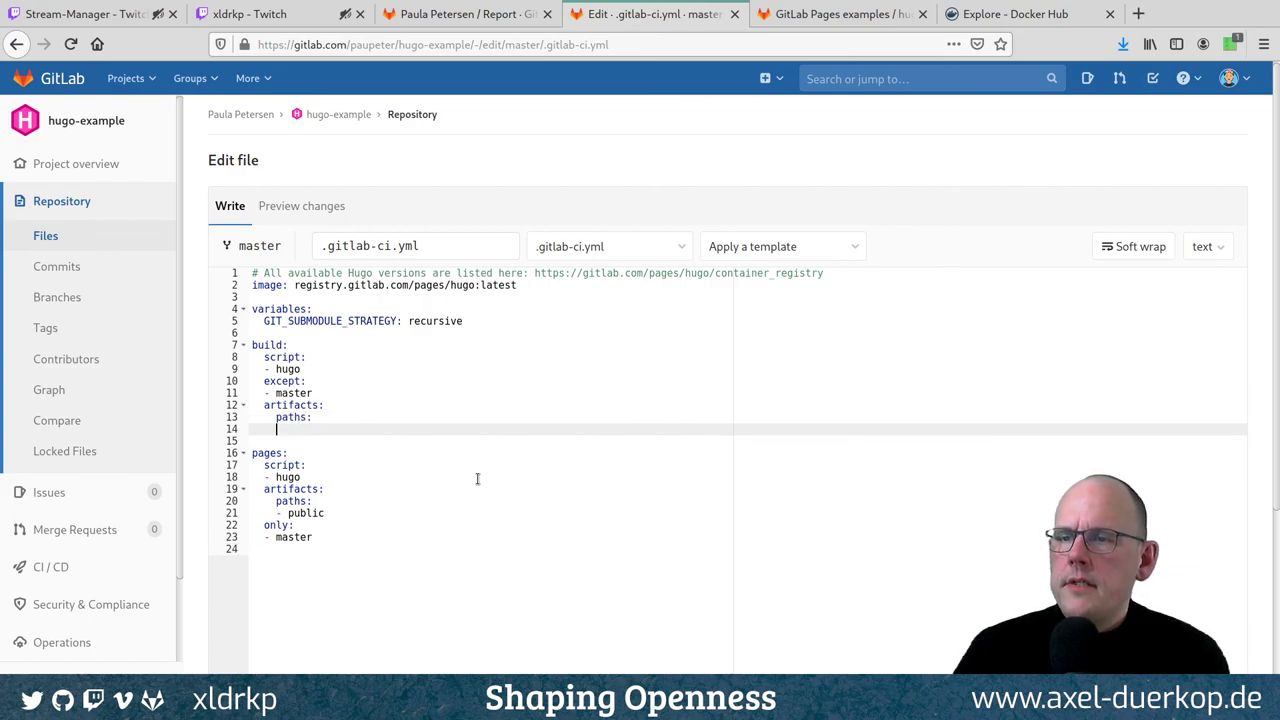
pyautogui.write('- public')
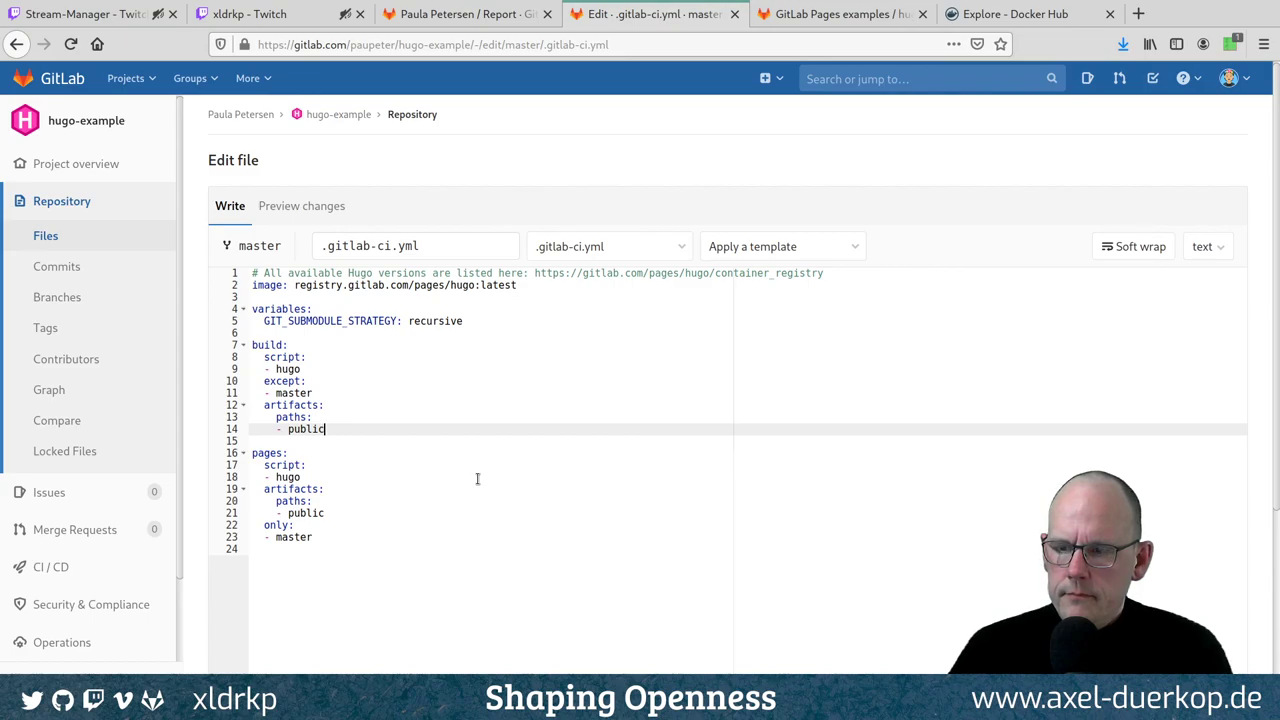
pyautogui.scroll(-5, 477, 478)
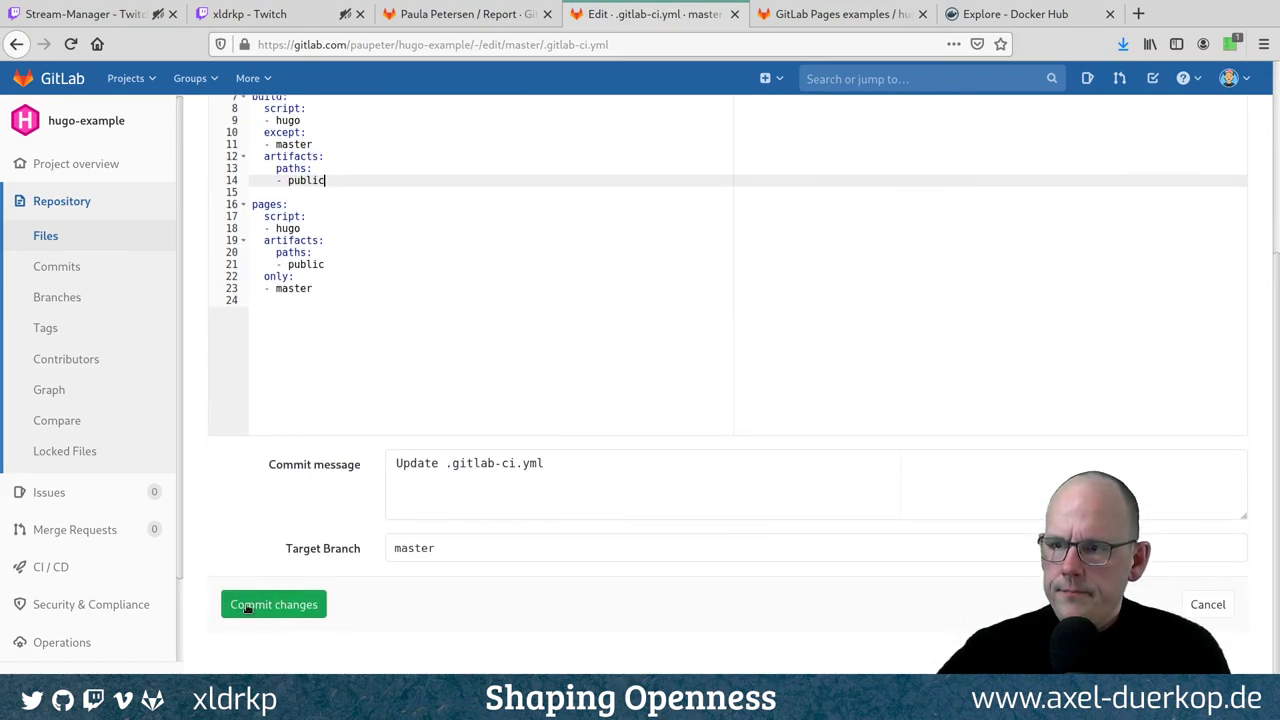
pyautogui.click(272, 606)
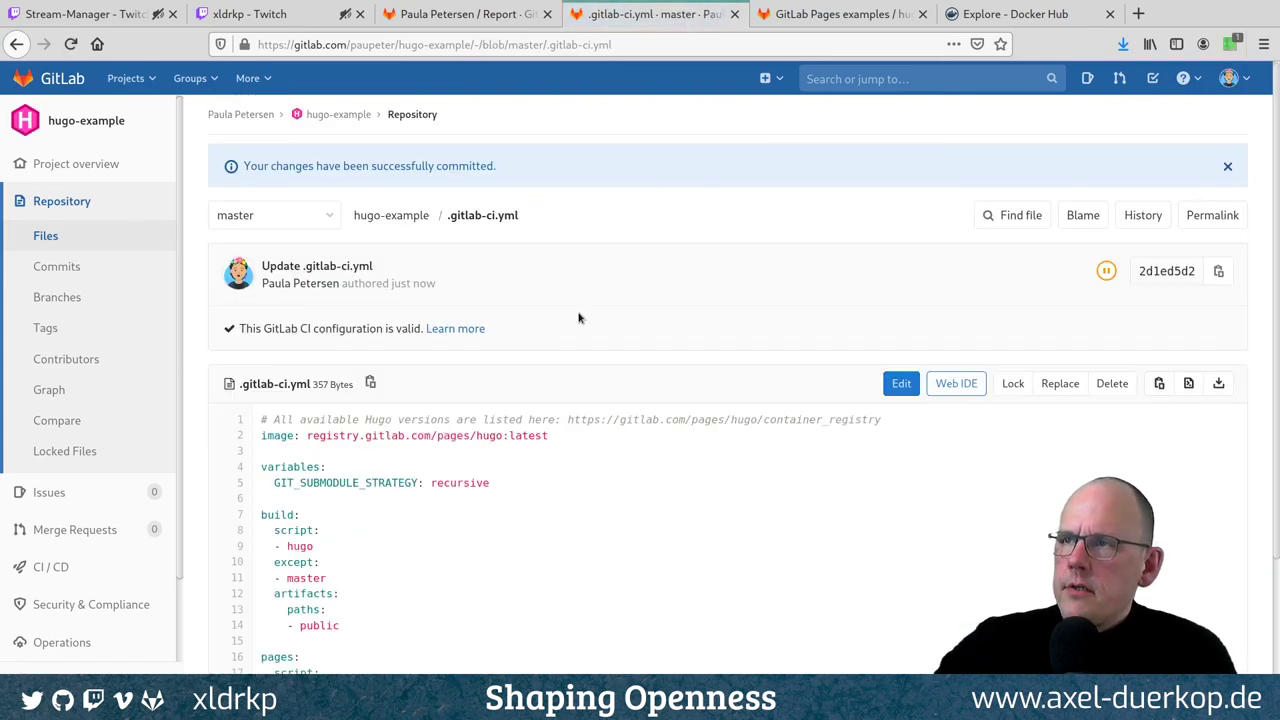
# Close the Pages examples and Report project pages, and open the pages job log of the hugo-example pipeline in a separate tab
pyautogui.middleClick(870, 28)
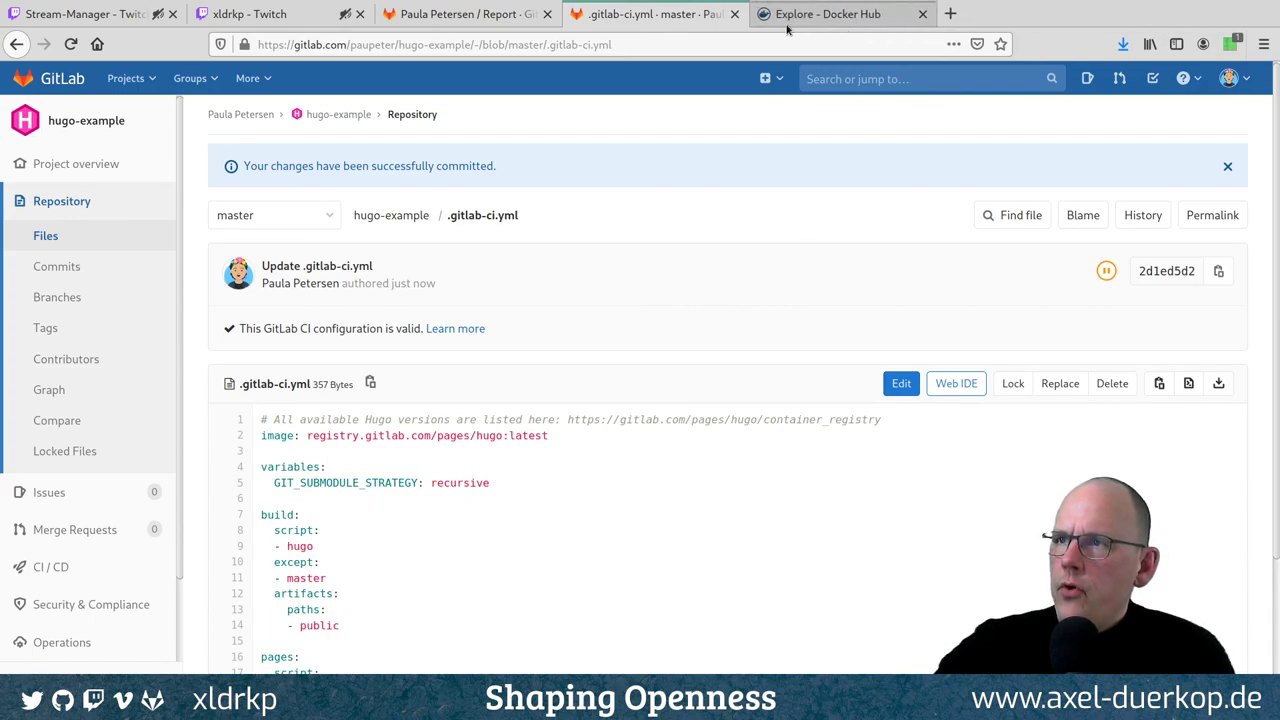
pyautogui.middleClick(465, 20)
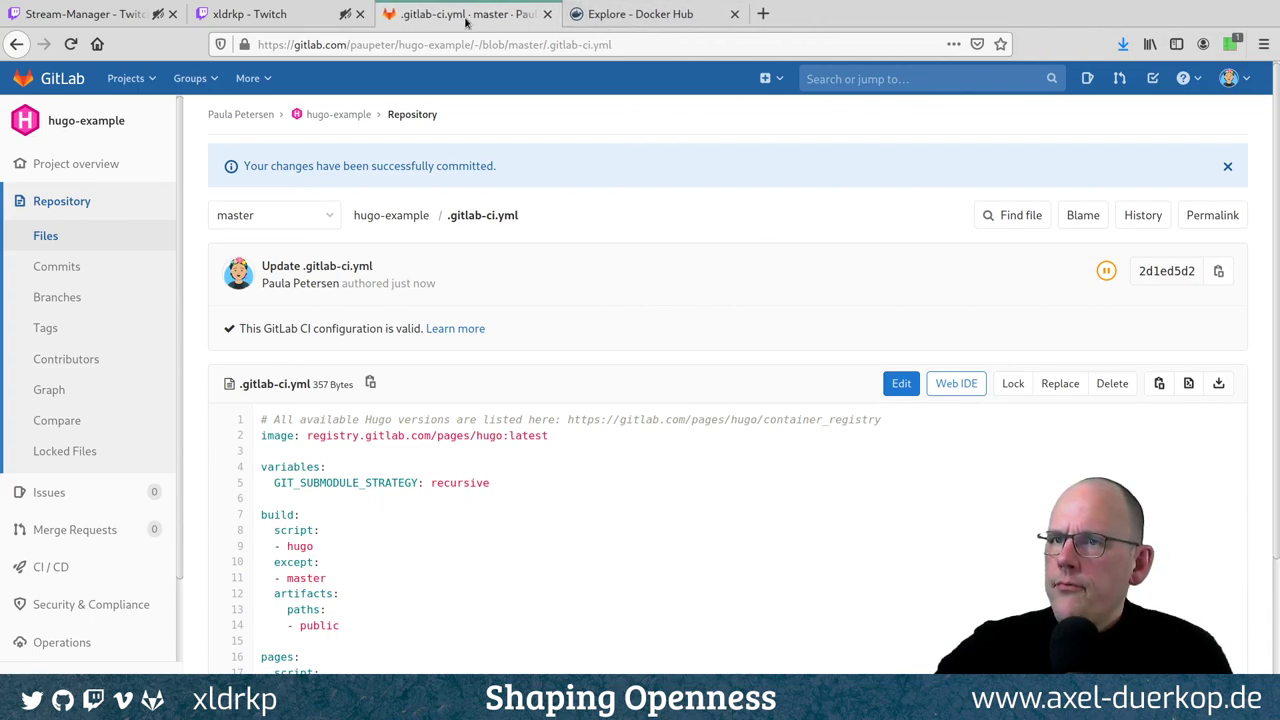
pyautogui.moveTo(36, 580)
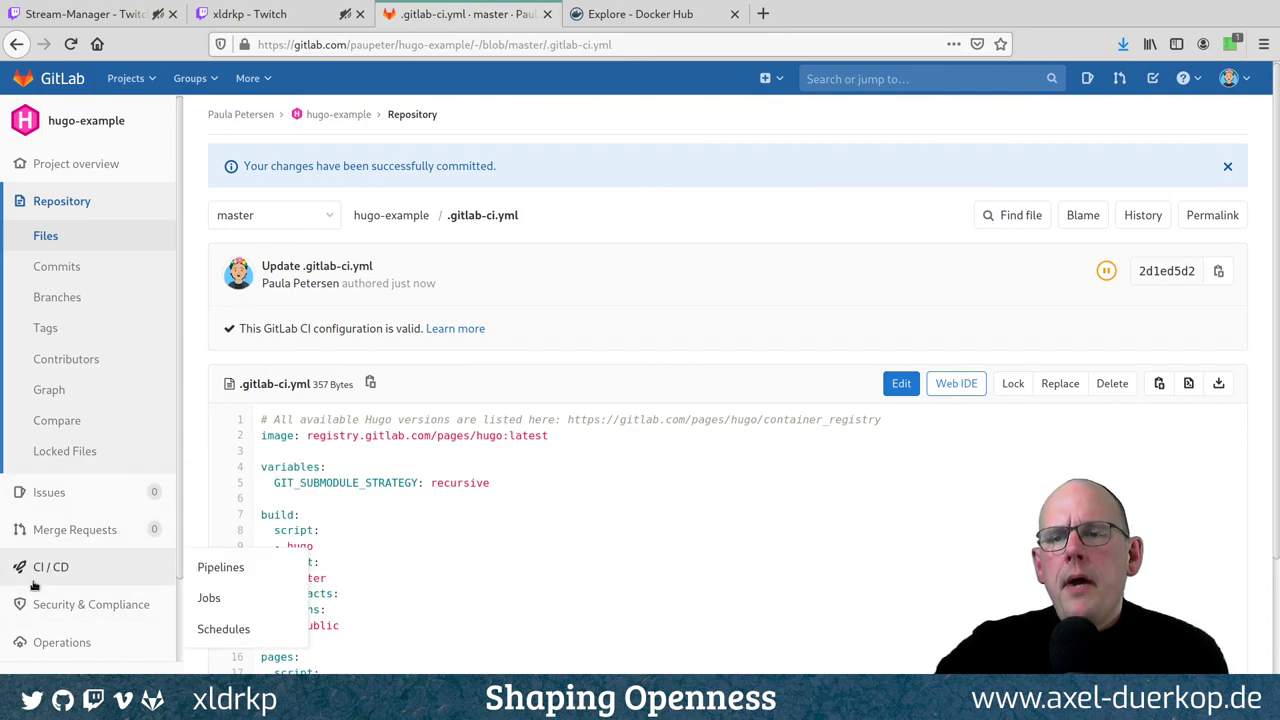
pyautogui.middleClick(220, 567)
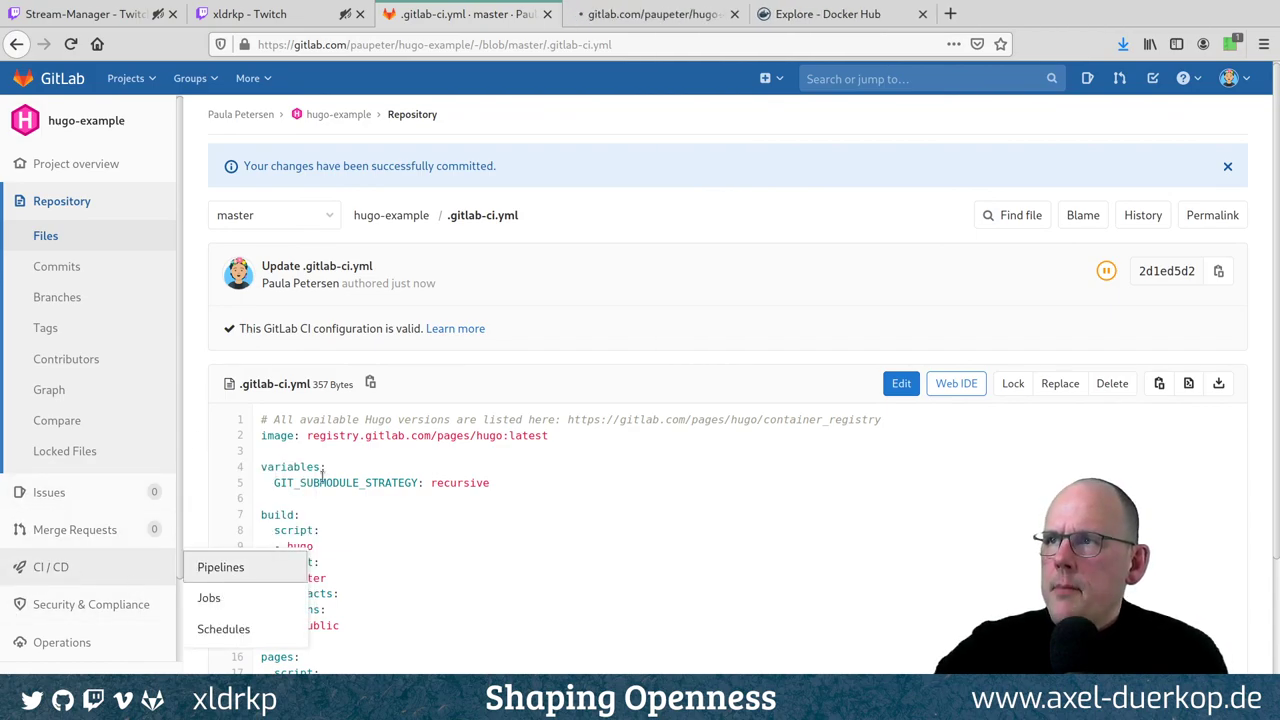
pyautogui.click(630, 18)
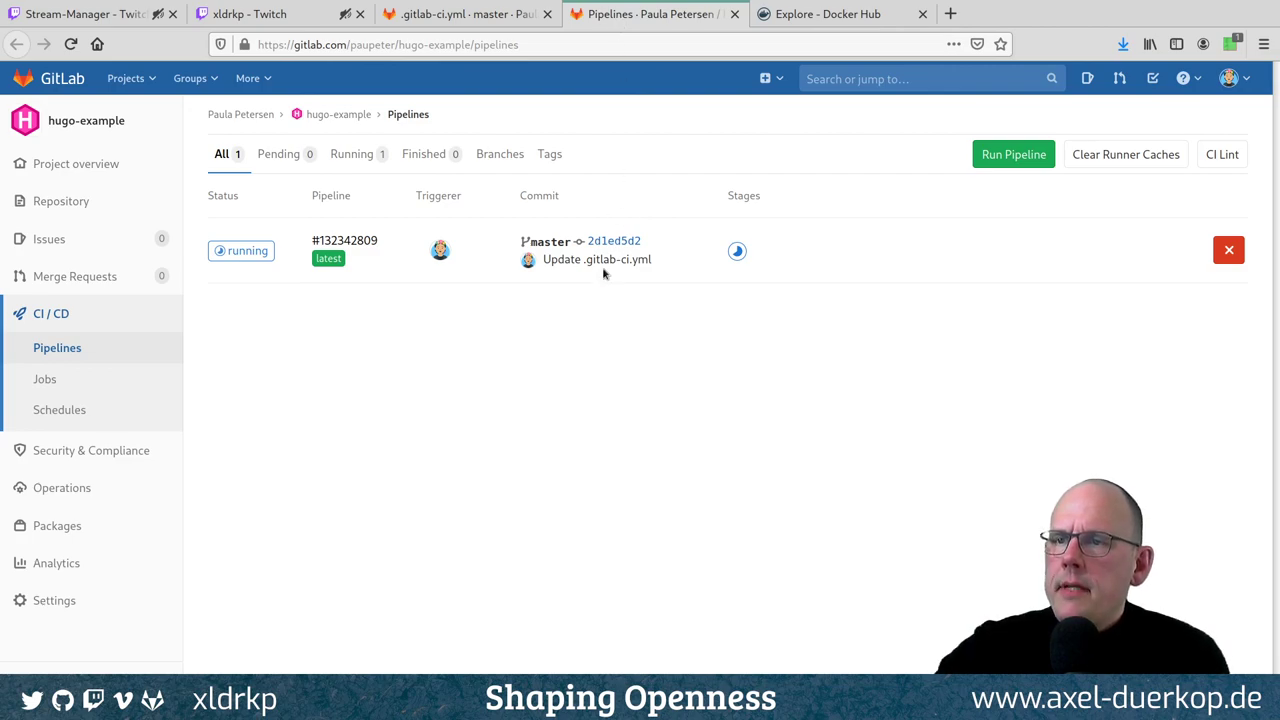
pyautogui.click(250, 252)
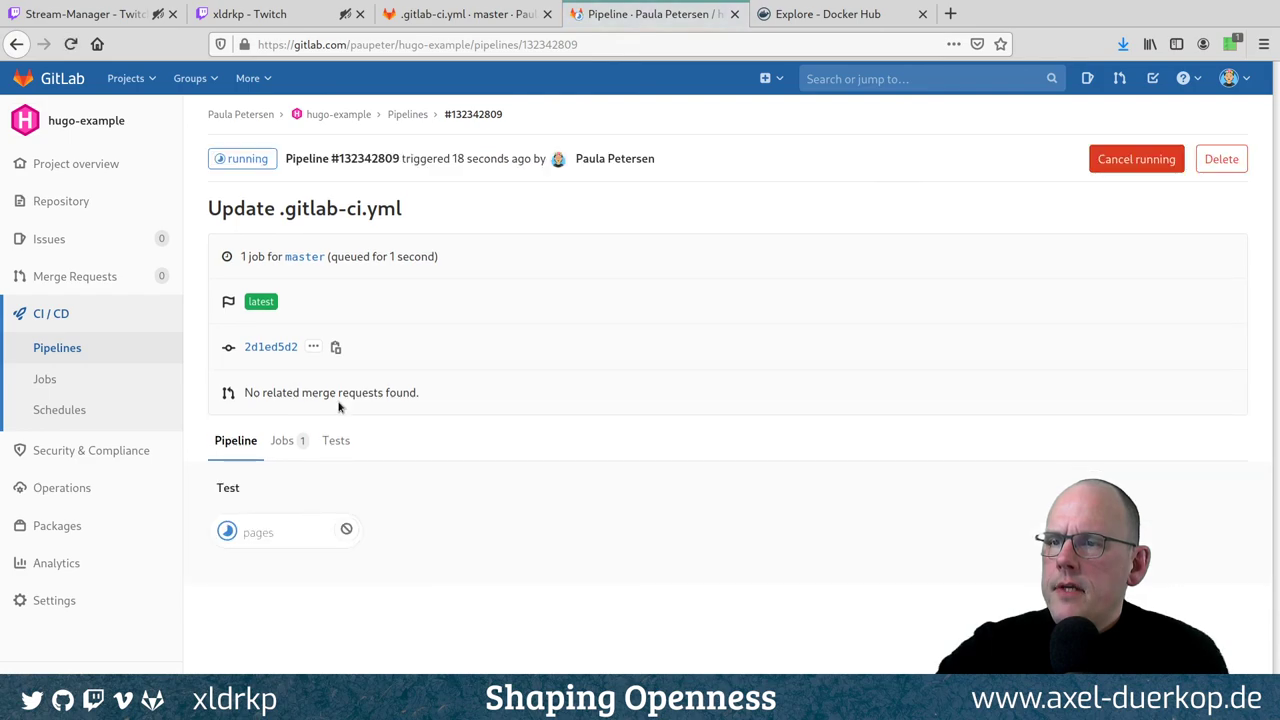
pyautogui.click(292, 534)
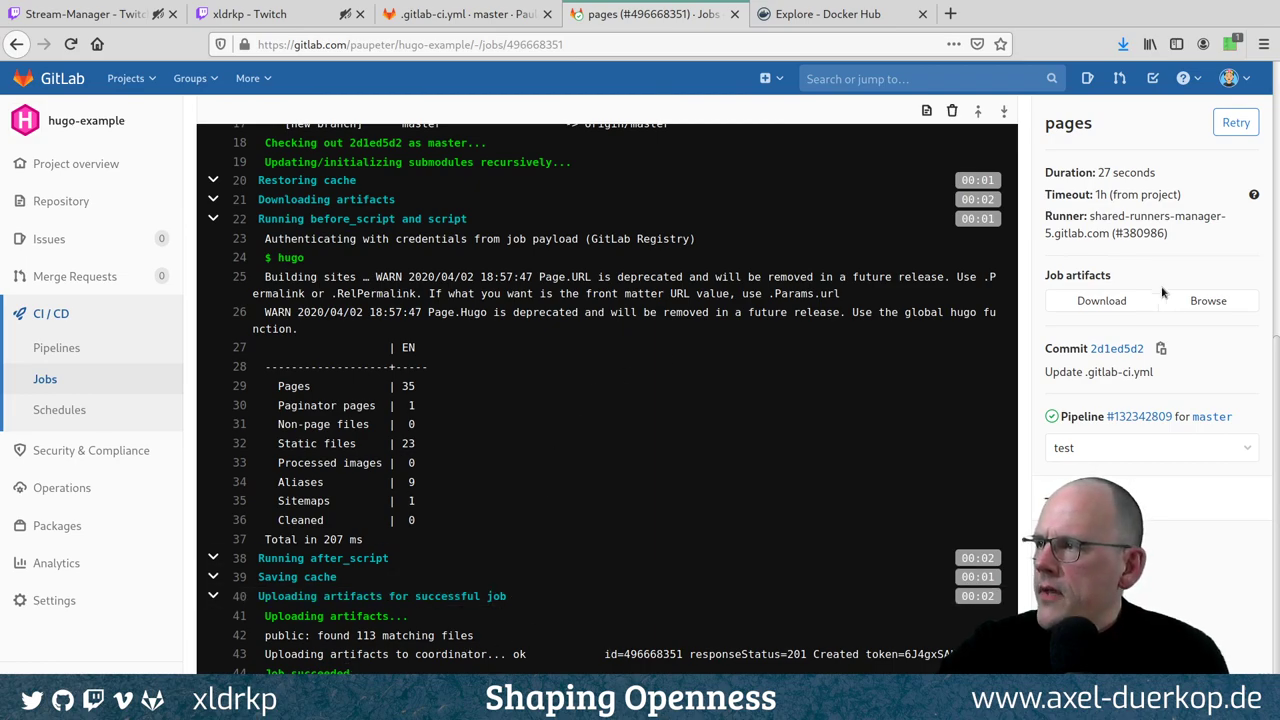
# Browse the pages job's artifacts, looking through the public folder and its css subfolder, and return to public
pyautogui.click(1209, 301)
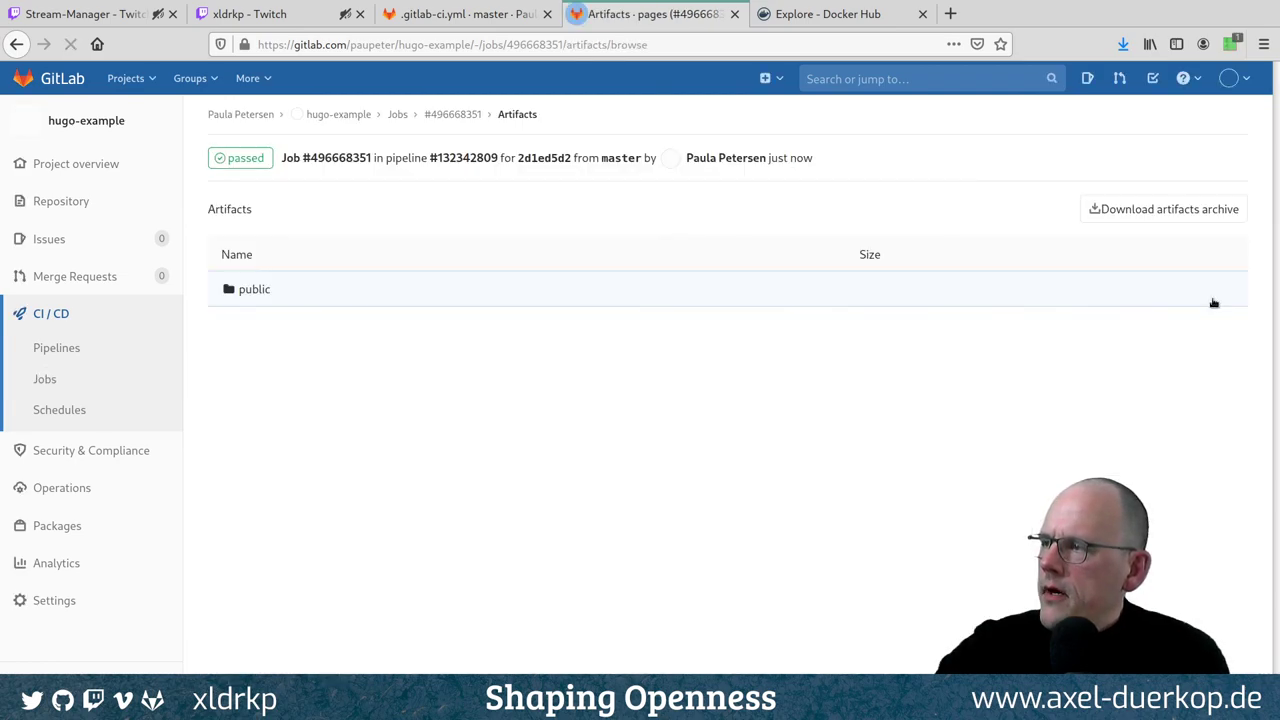
pyautogui.click(1213, 302)
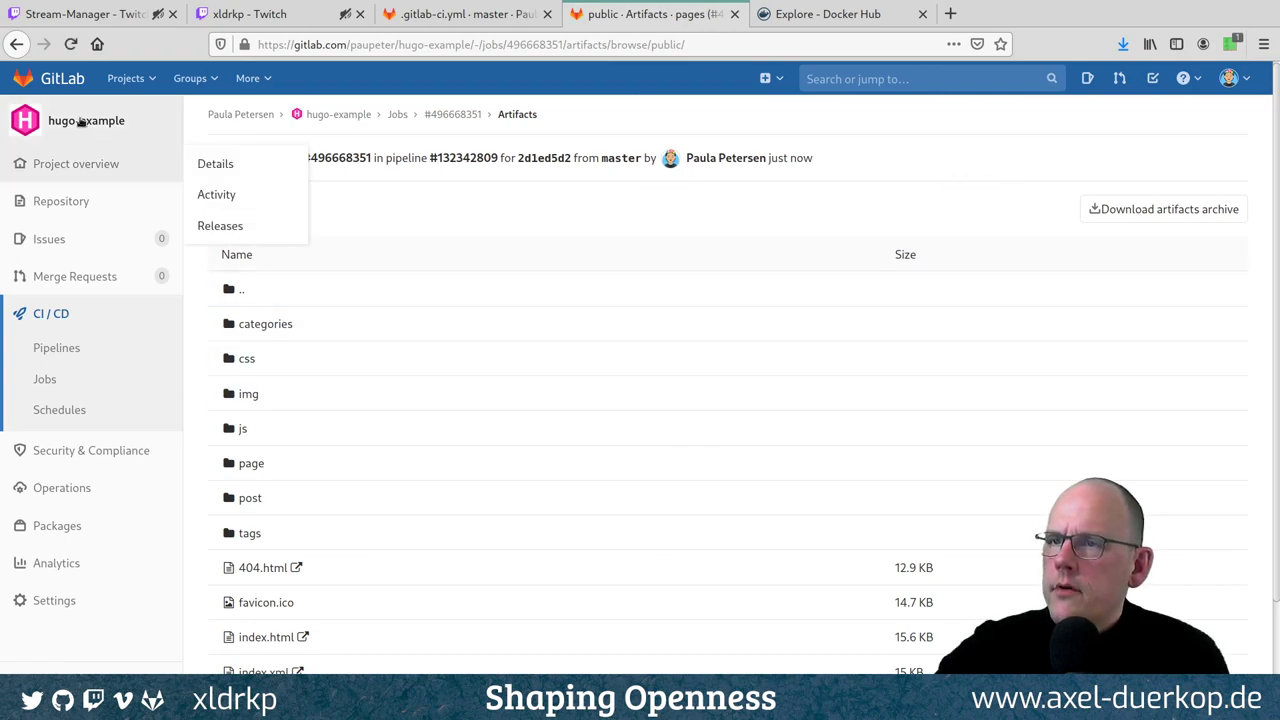
pyautogui.click(16, 44)
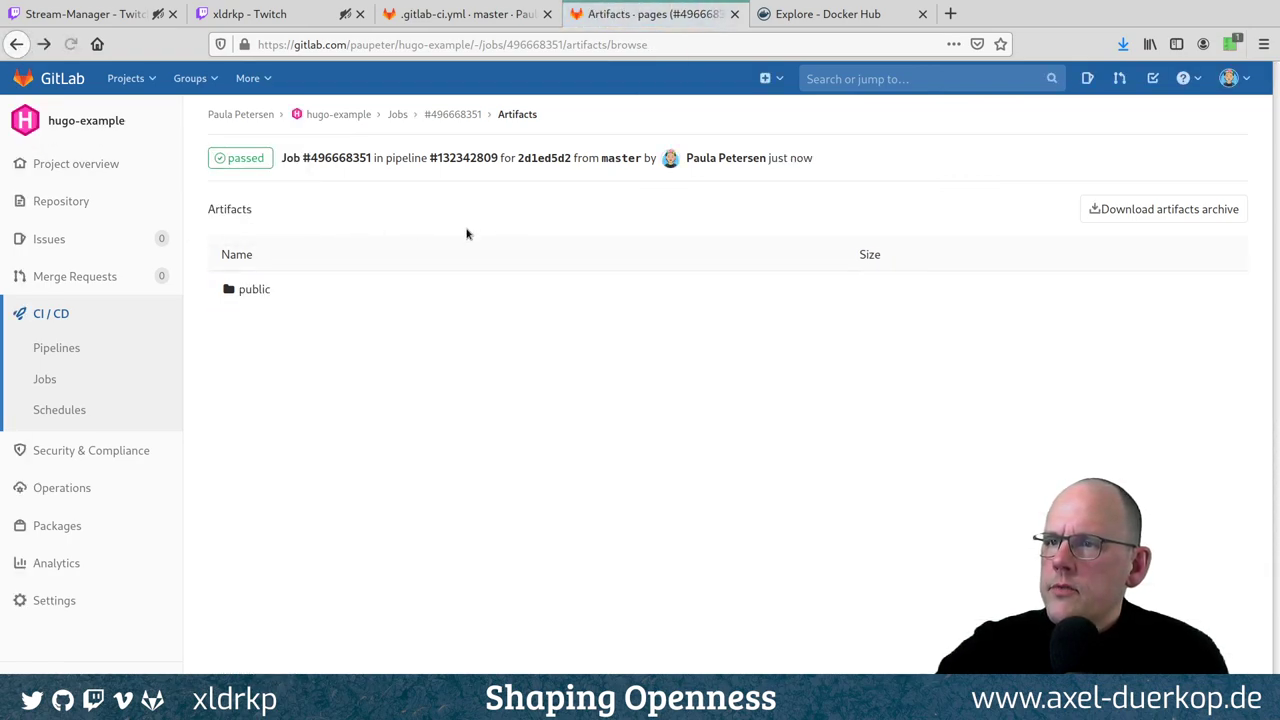
pyautogui.click(255, 289)
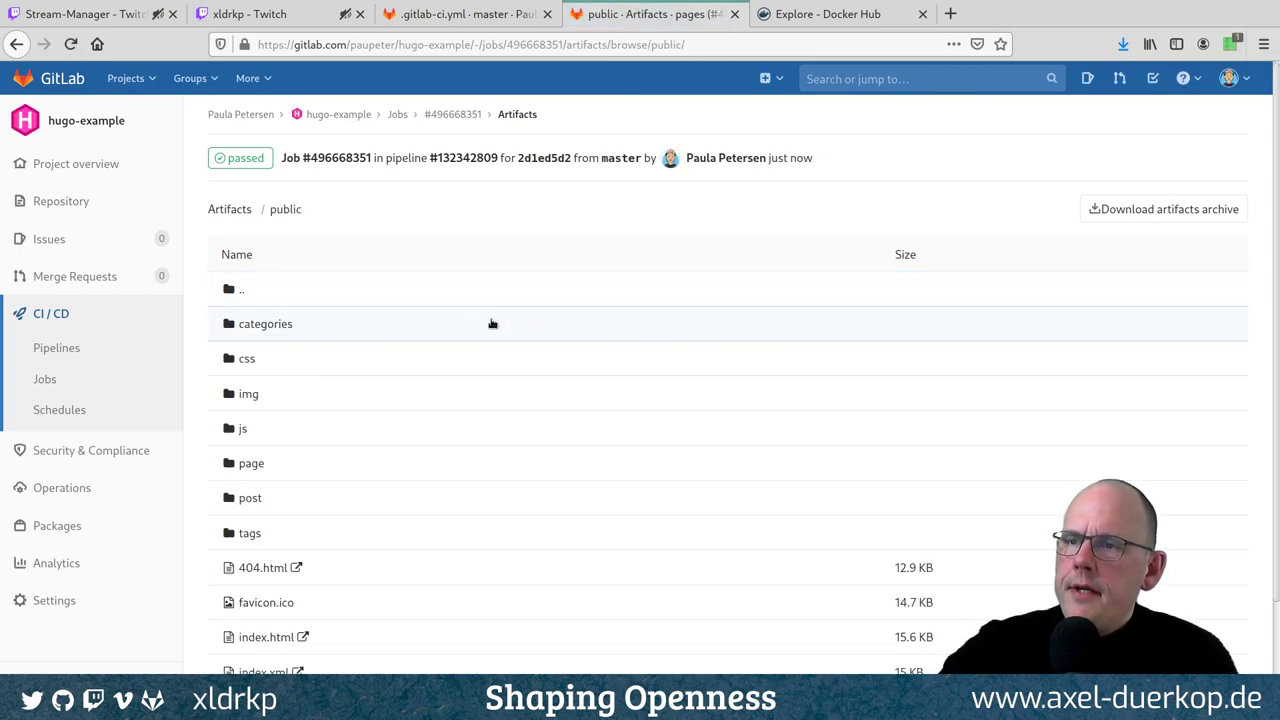
pyautogui.scroll(-2, 492, 324)
pyautogui.scroll(2, 499, 326)
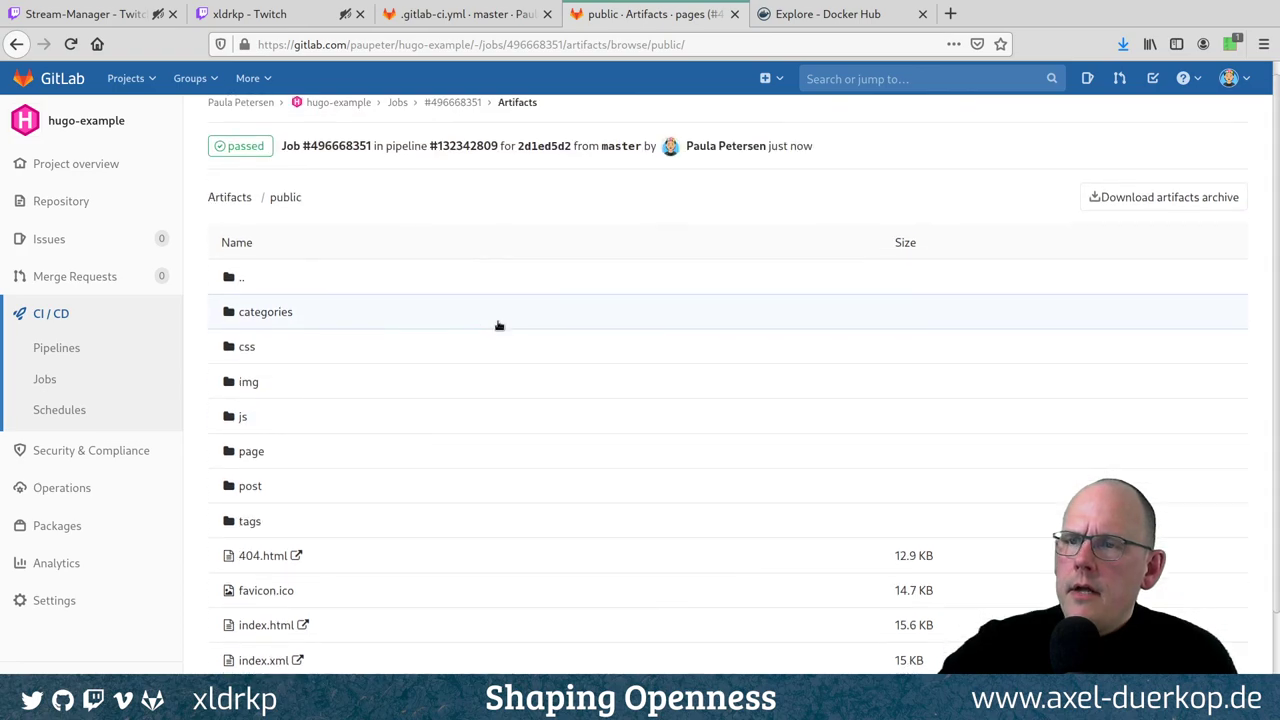
pyautogui.scroll(-2, 499, 326)
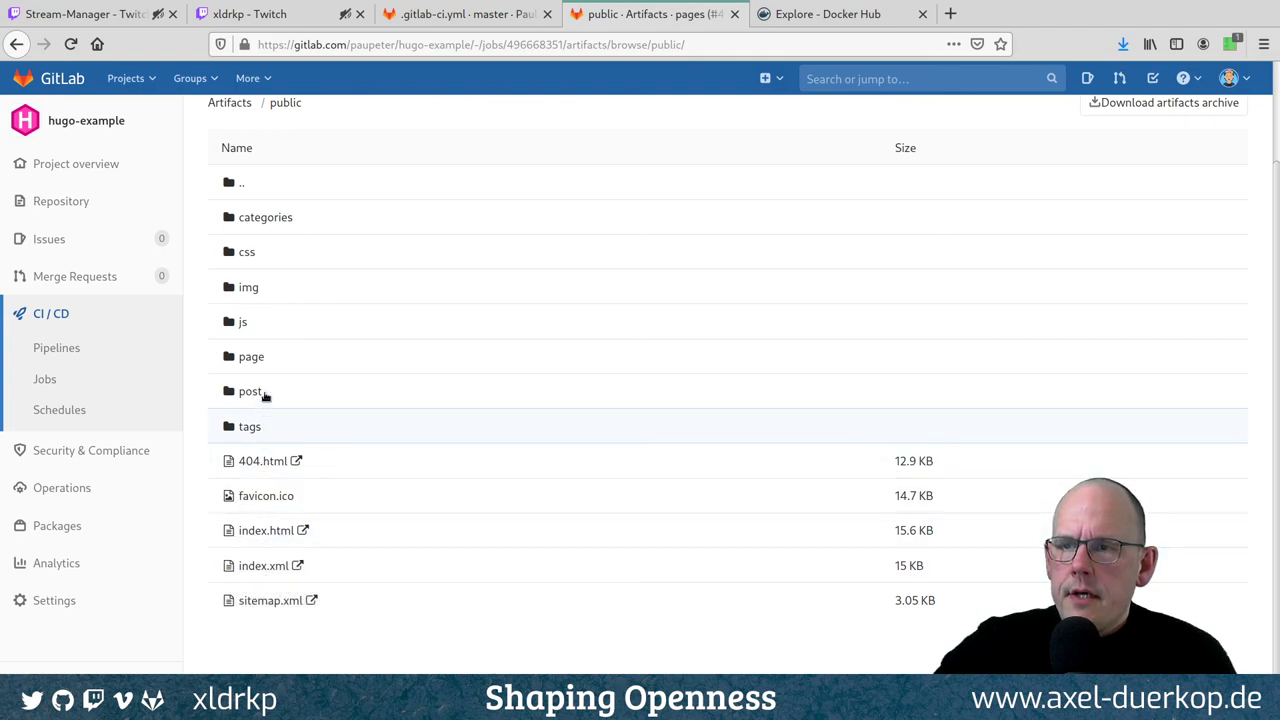
pyautogui.click(248, 254)
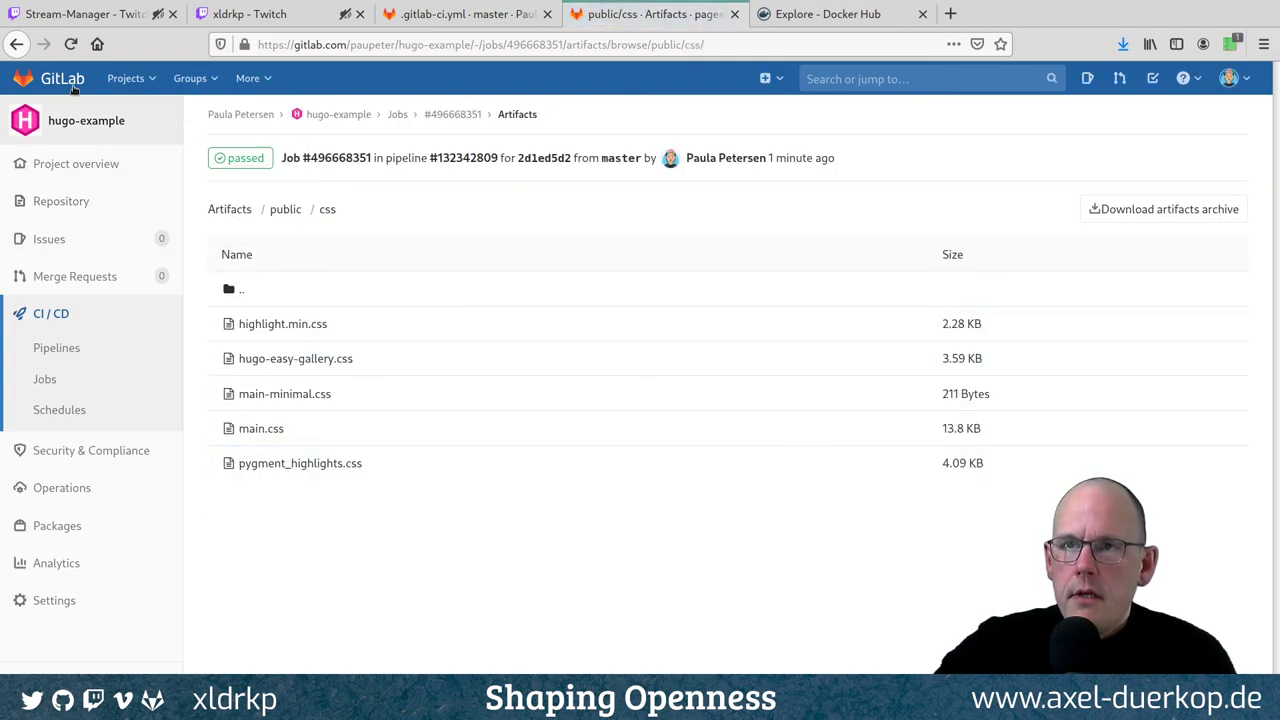
pyautogui.click(16, 44)
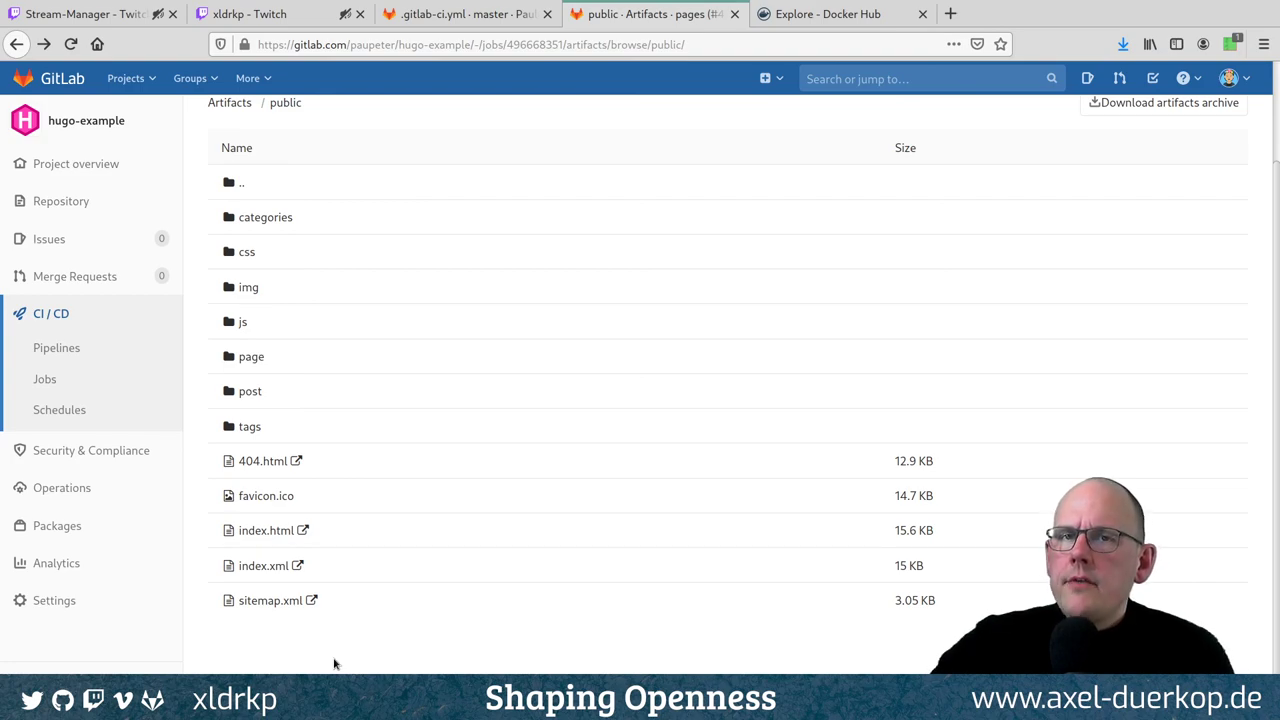
# Download the artifacts of the pages job from the hugo-example project overview
pyautogui.click(112, 193)
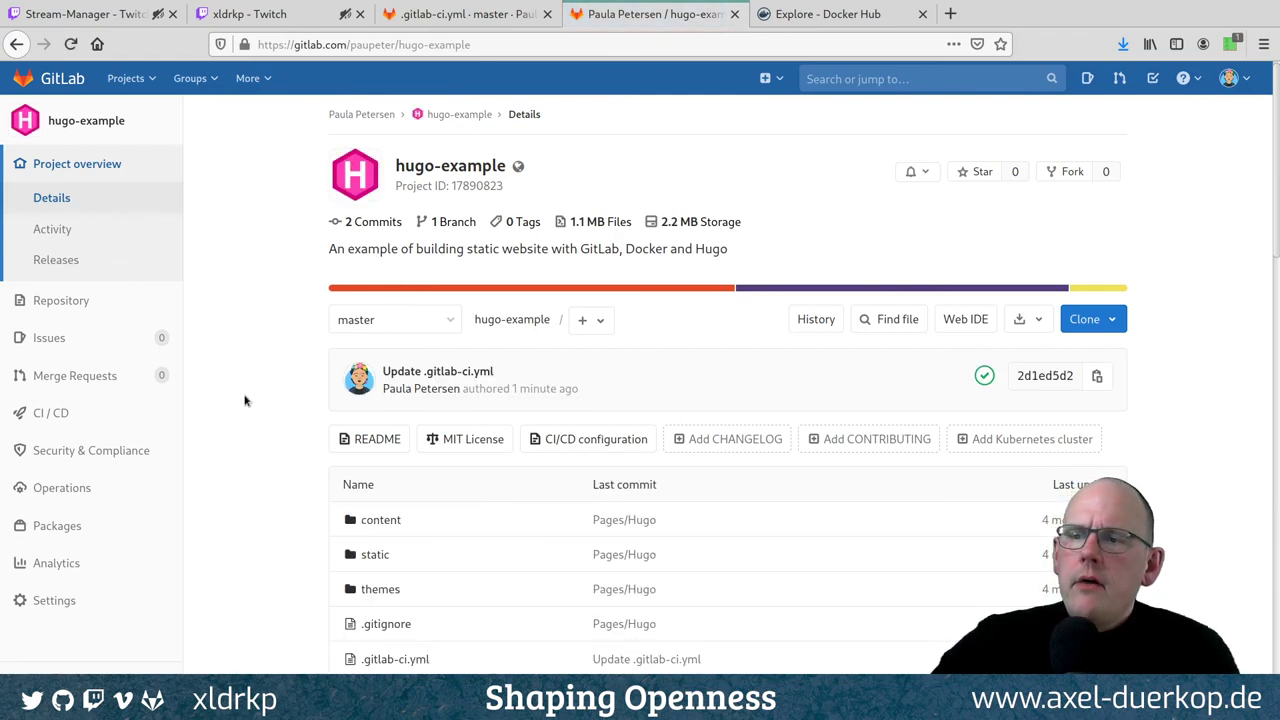
pyautogui.click(1034, 320)
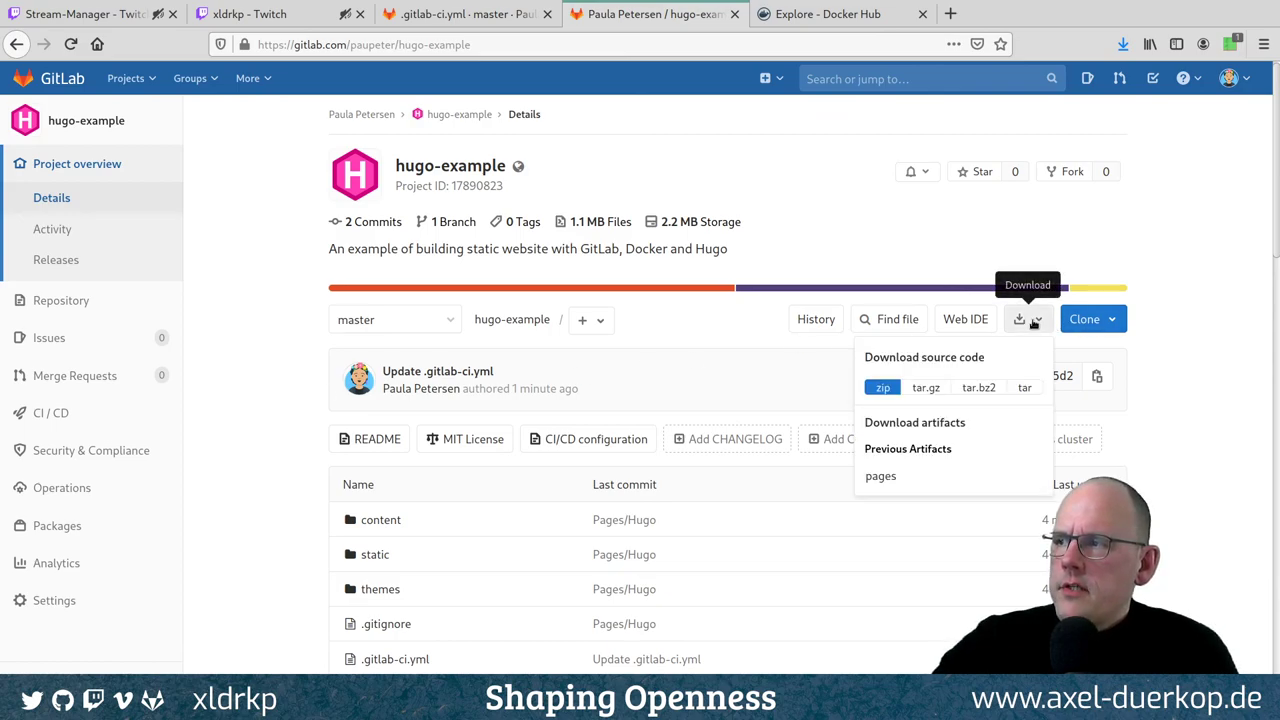
pyautogui.click(893, 478)
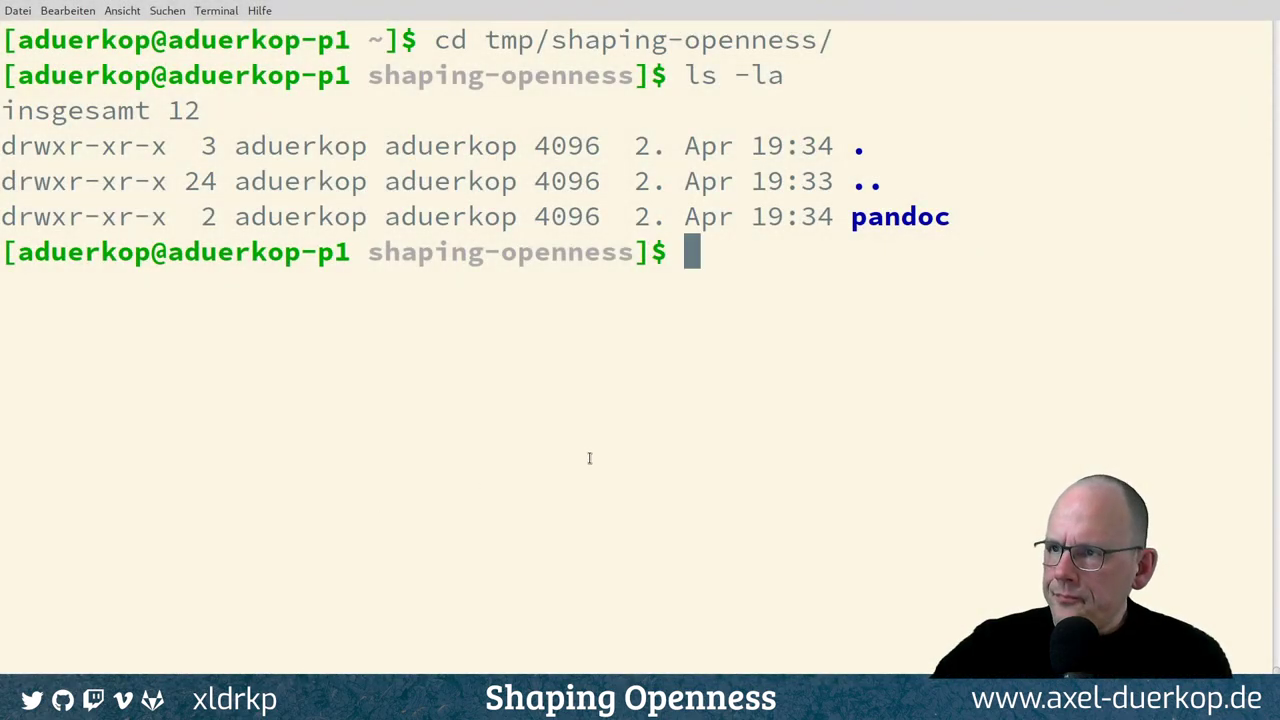
# Return to the home directory in the terminal with a cleared screen
pyautogui.hotkey('ctrl', 'l')
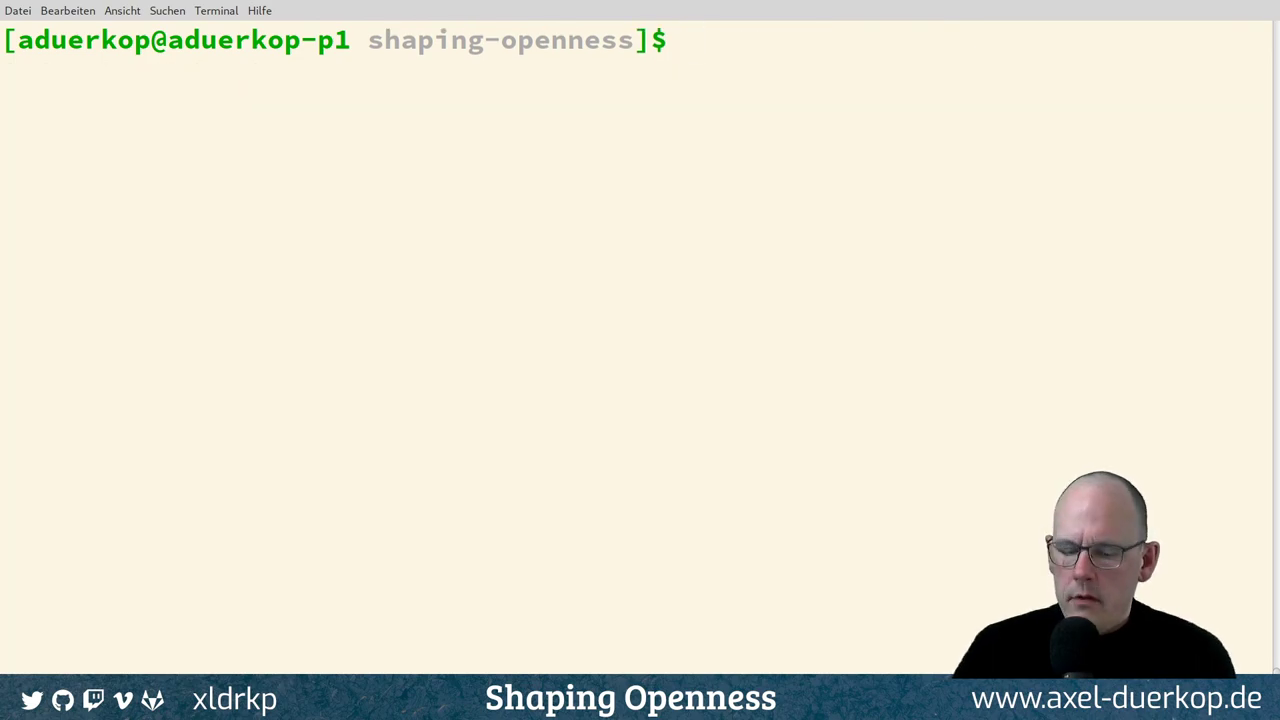
pyautogui.write('c')
pyautogui.press('Return')
pyautogui.write('cd')
pyautogui.press('Return')
pyautogui.hotkey('ctrl', 'l')
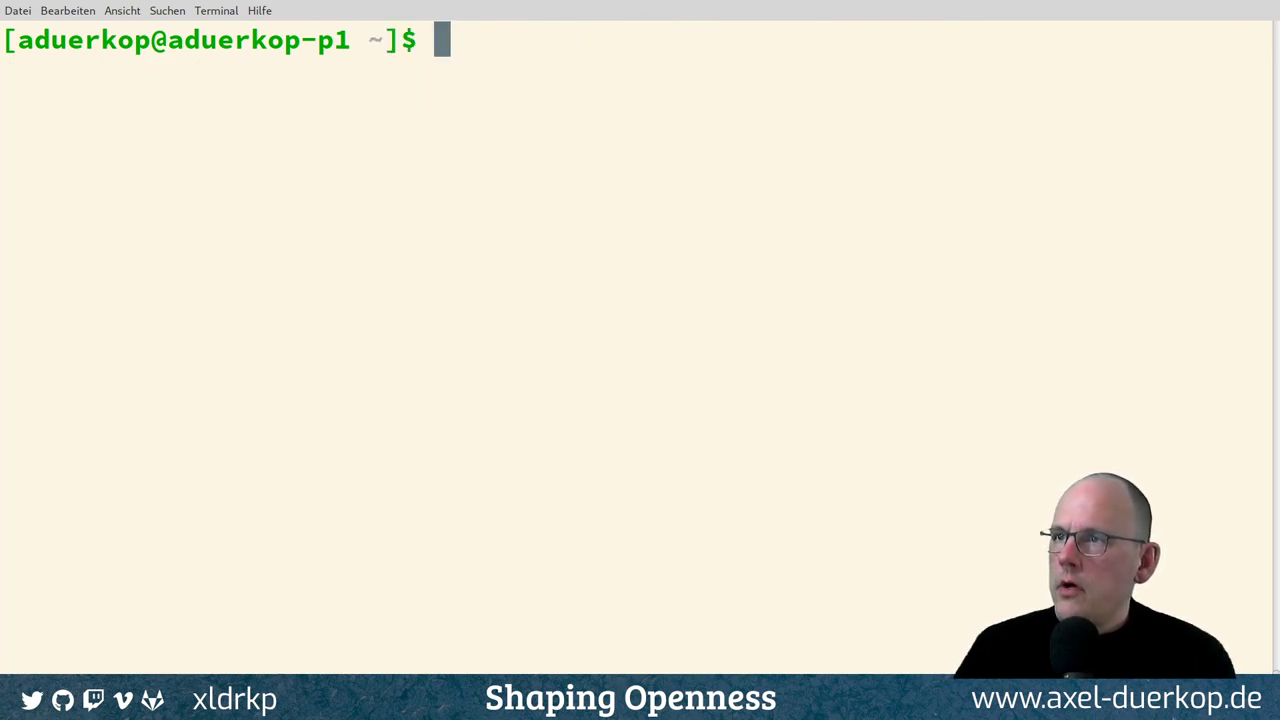
# Move Downloads/artifacts.zip into the tmp/shaping-openness/ directory
pyautogui.write('mv ')
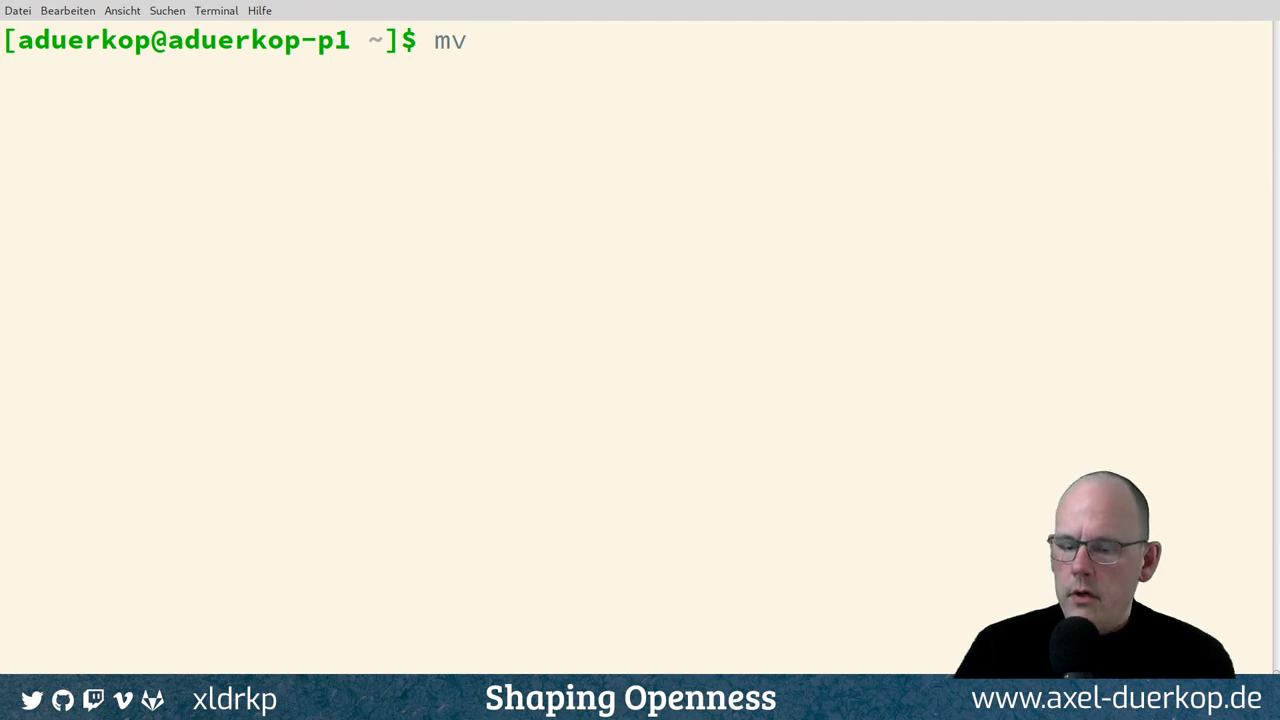
pyautogui.write('Dow')
pyautogui.press('Tab')
pyautogui.write('ar')
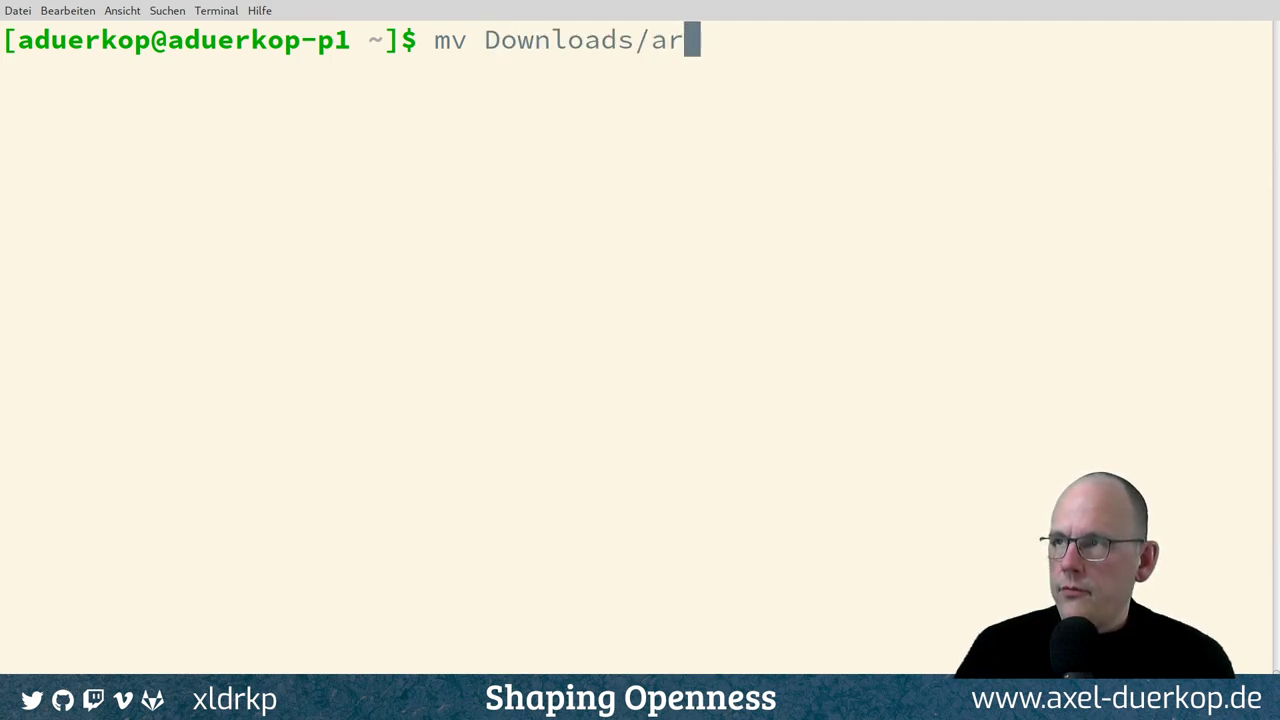
pyautogui.write('tif')
pyautogui.press('Tab')
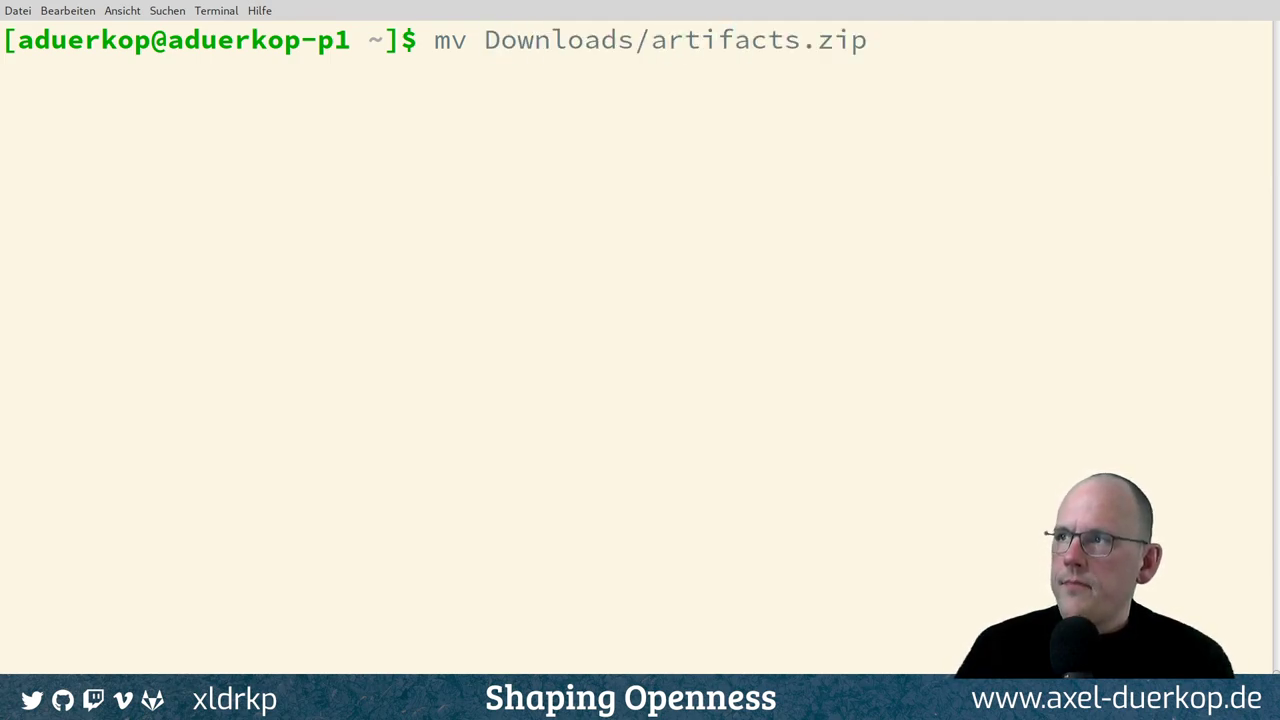
pyautogui.write('tmp/sh')
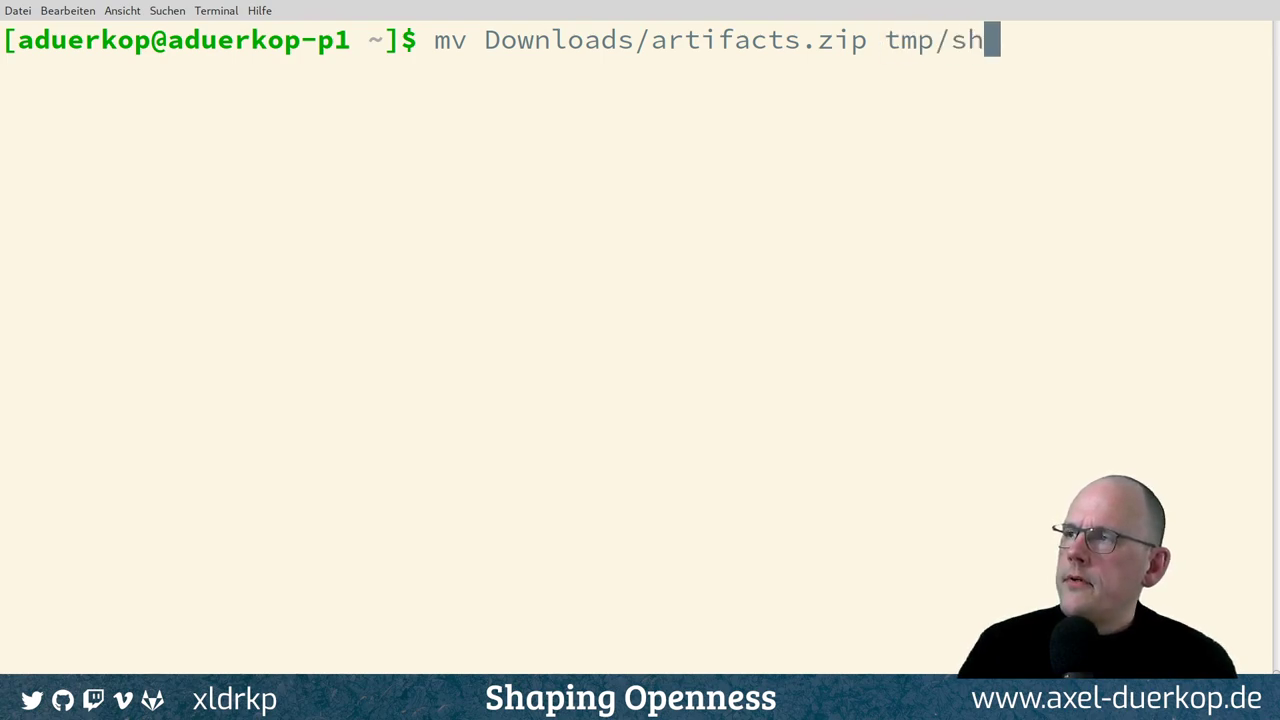
pyautogui.press('Tab')
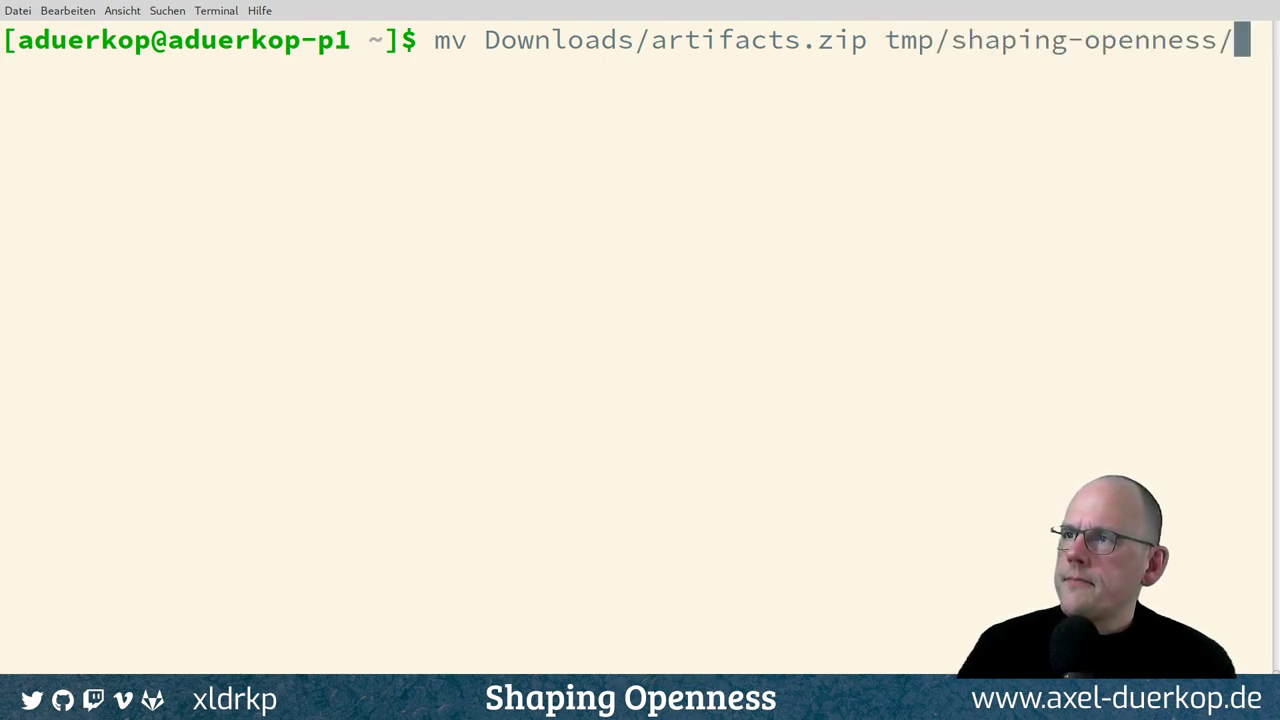
pyautogui.press('Return')
# Change into tmp/shaping-openness and list all its contents in long format on a cleared screen
pyautogui.write('cd ')
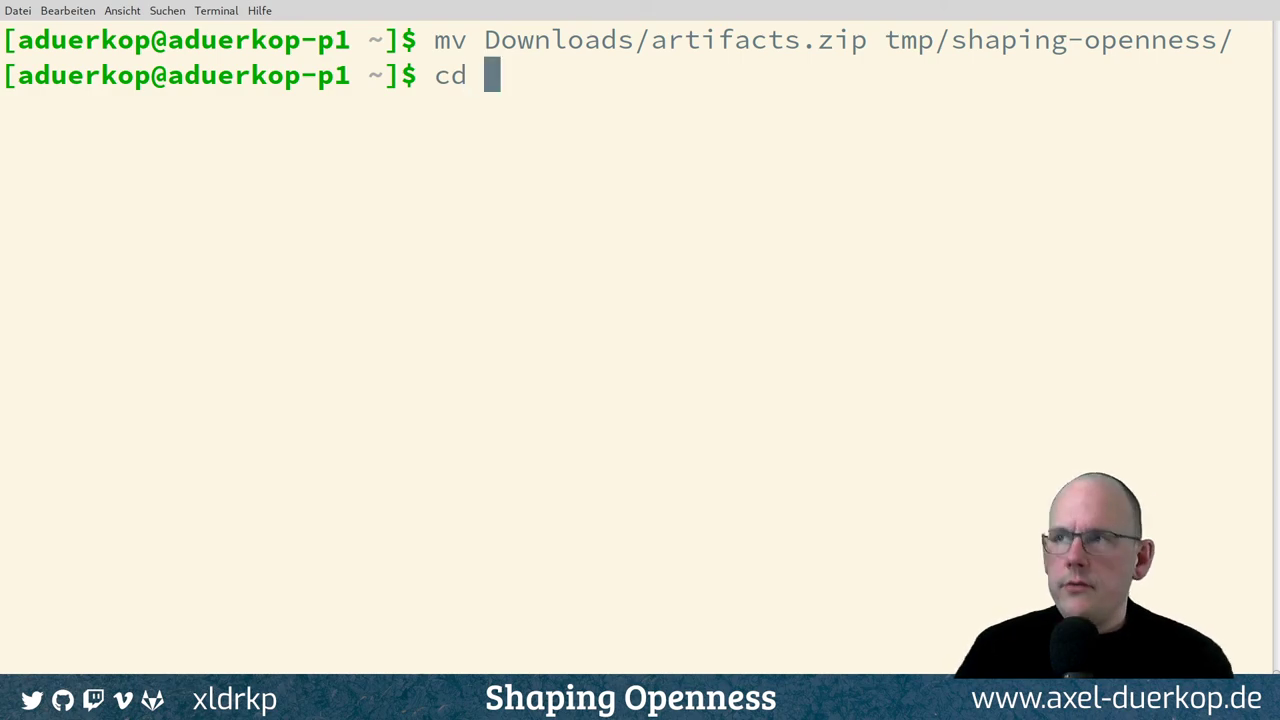
pyautogui.write('tmp/sh')
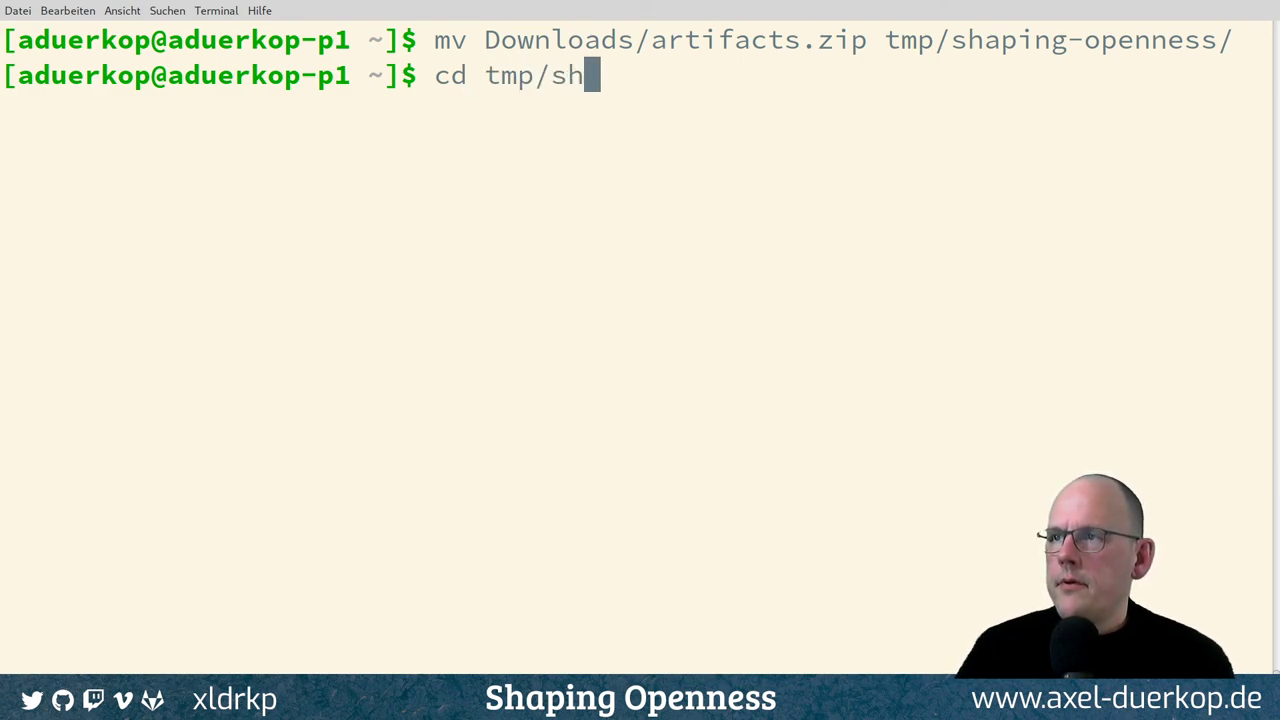
pyautogui.press('Tab')
pyautogui.press('Return')
pyautogui.hotkey('ctrl', 'l')
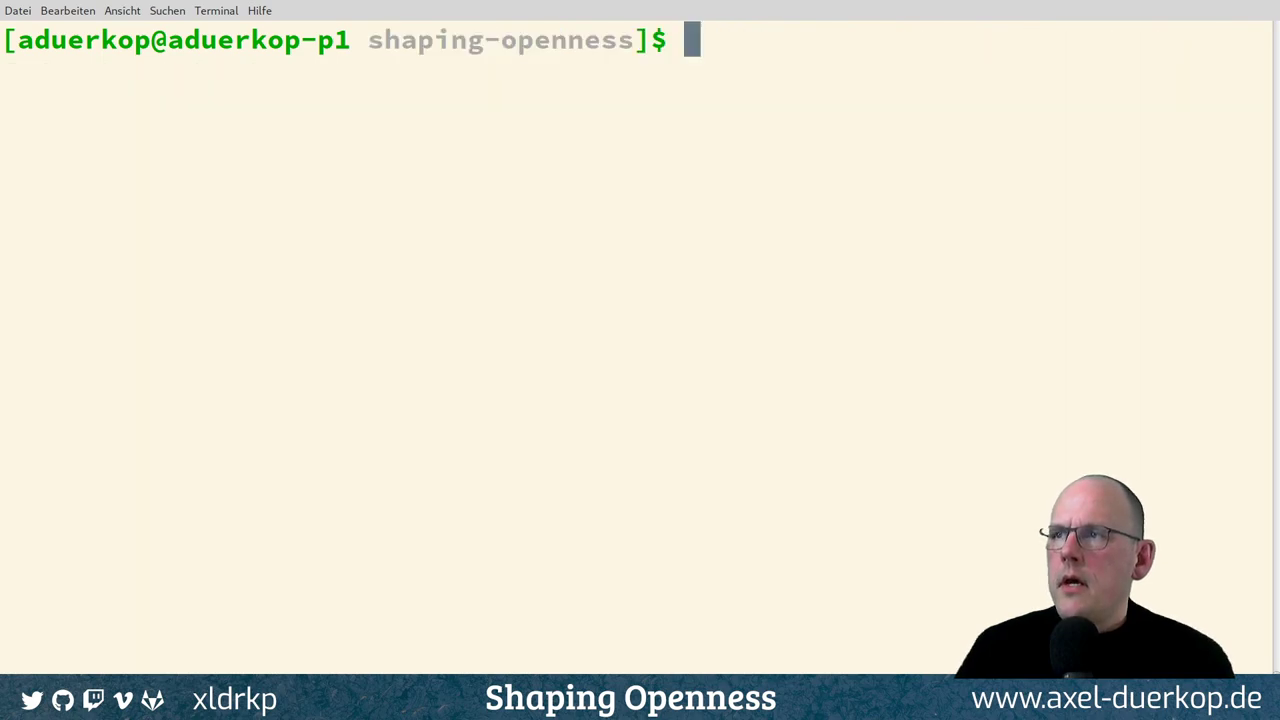
pyautogui.write('ls -la')
pyautogui.press('Return')
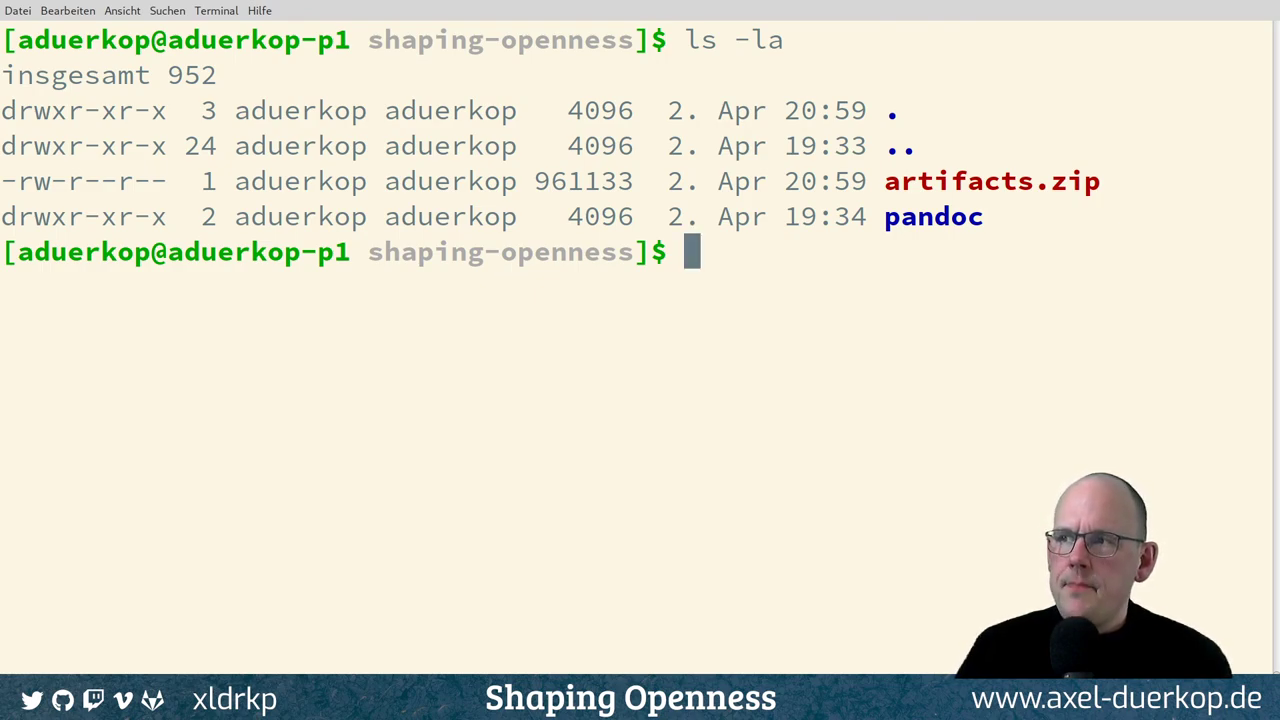
# Unzip artifacts.zip in the current directory, clear the terminal output and list the directory contents in long format
pyautogui.write('uns')
pyautogui.press('BackSpace')
pyautogui.write('z')
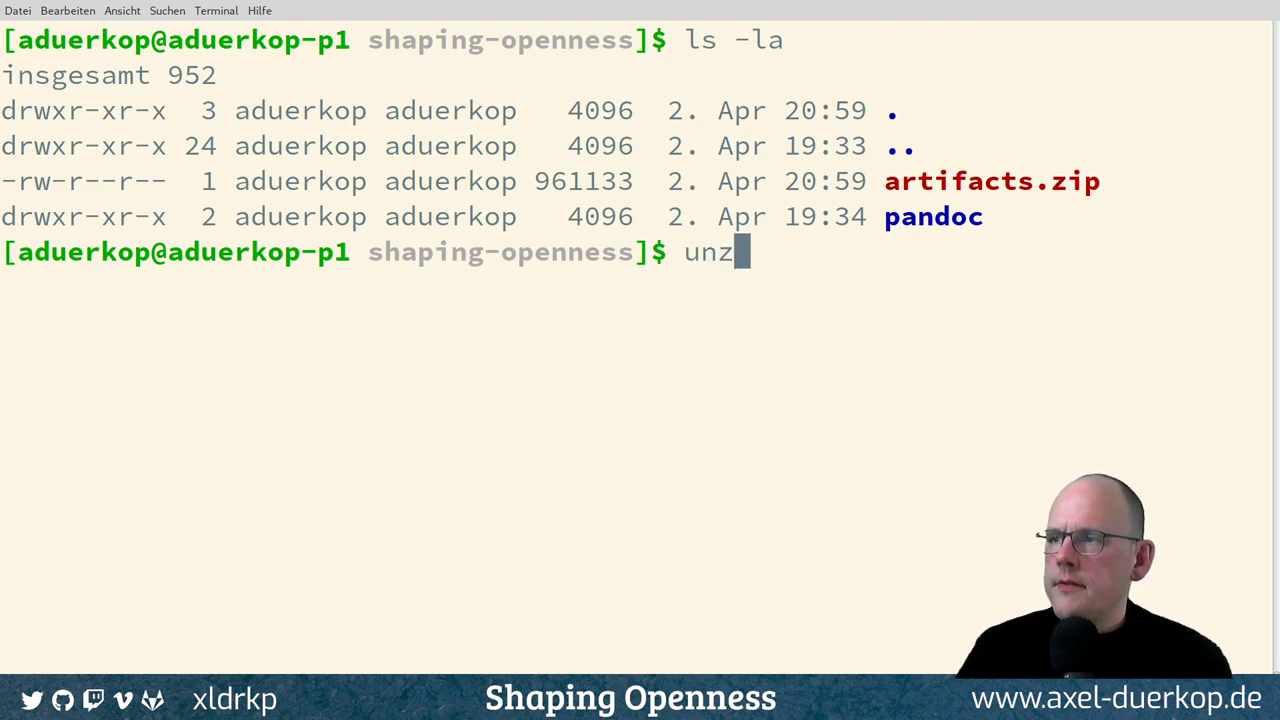
pyautogui.write('ip ar')
pyautogui.press('Tab')
pyautogui.press('Return')
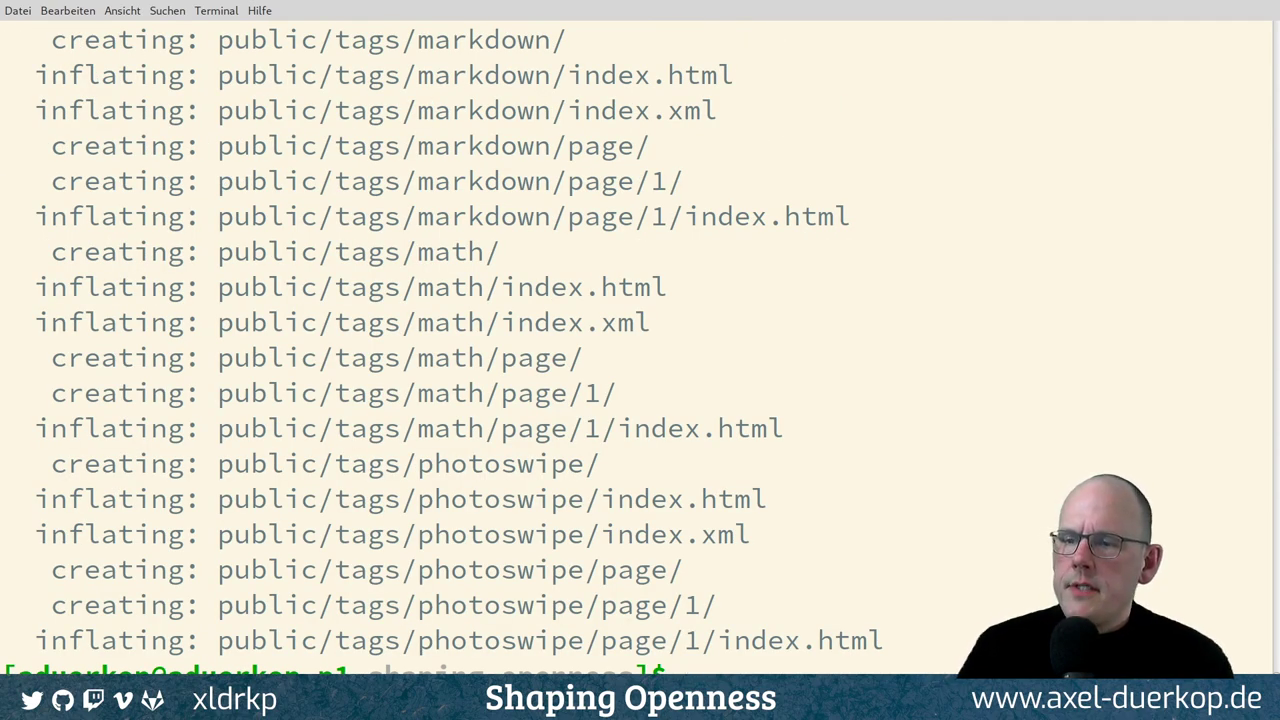
pyautogui.hotkey('ctrl', 'l')
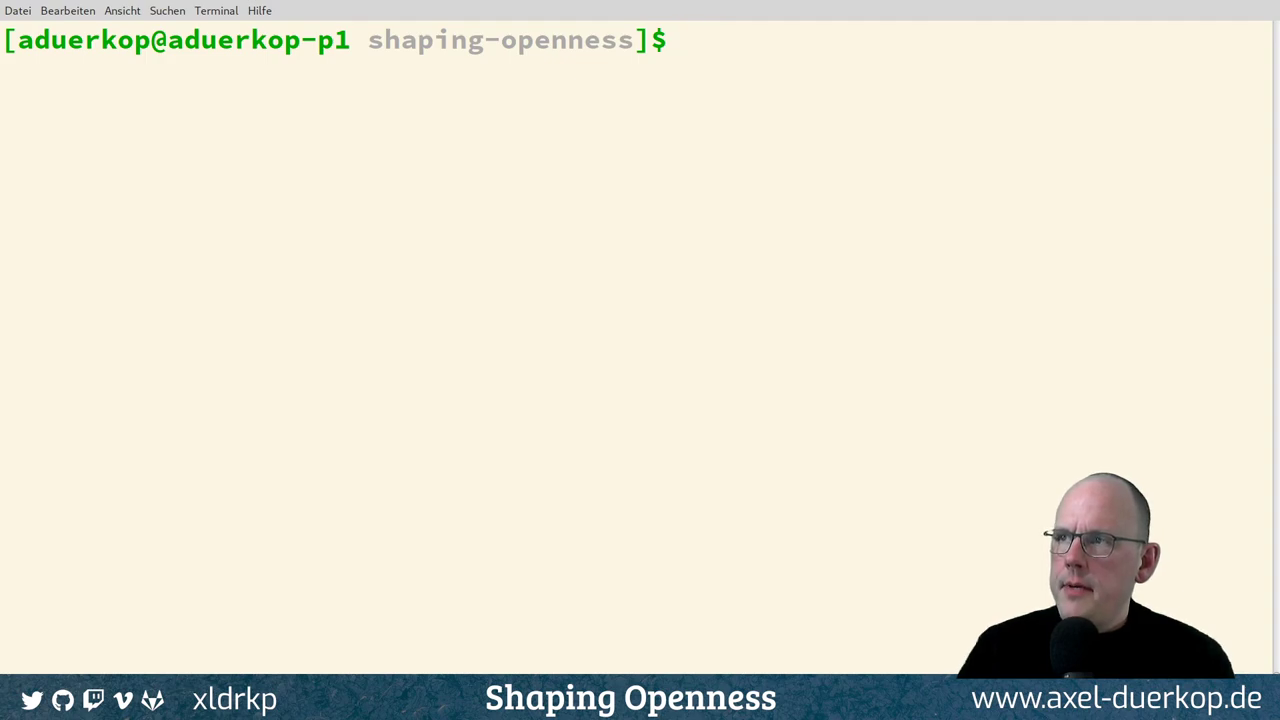
pyautogui.write('ls -la')
pyautogui.press('Return')
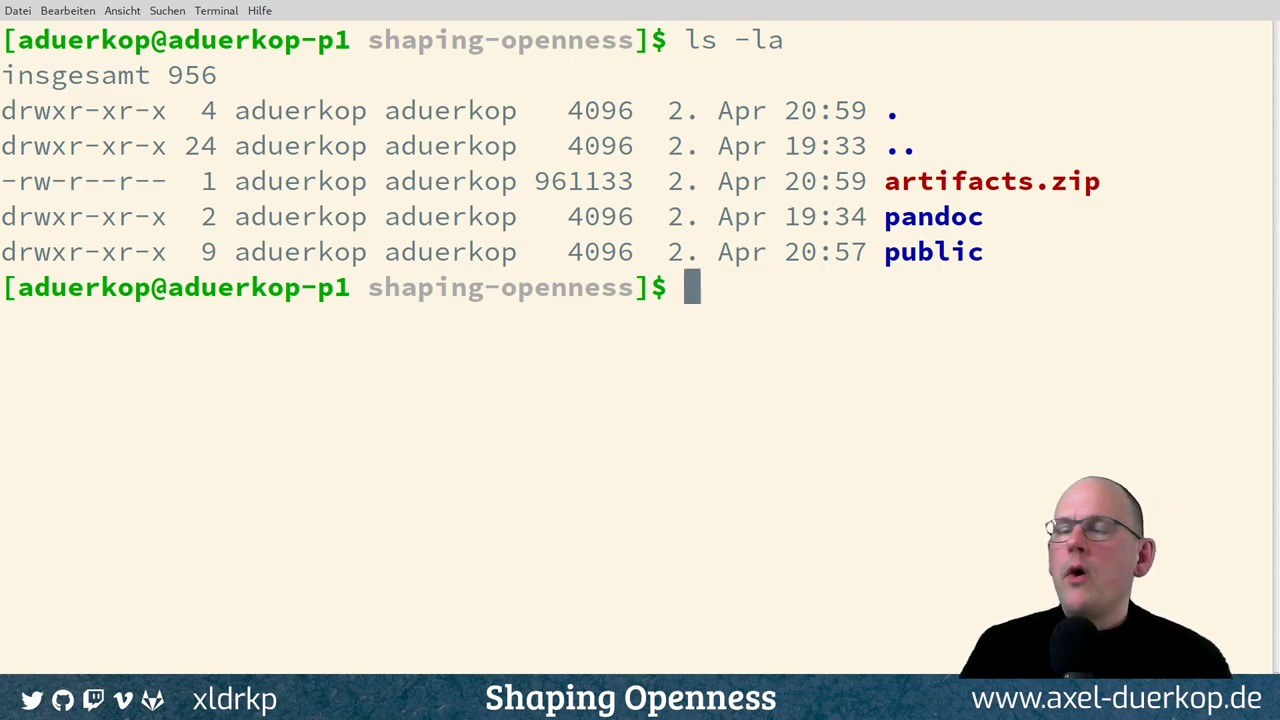
# Change into the extracted public directory and list all its files and folders in long format
pyautogui.write('cd ')
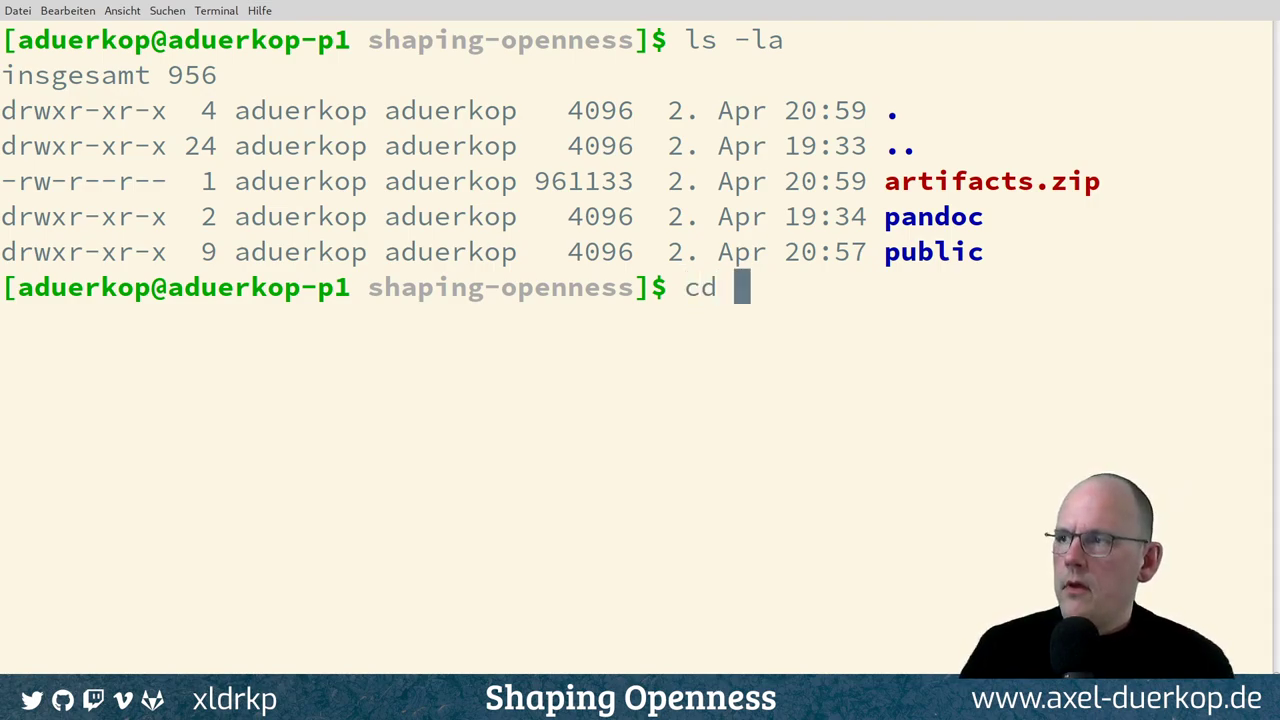
pyautogui.write('pu')
pyautogui.press('Tab')
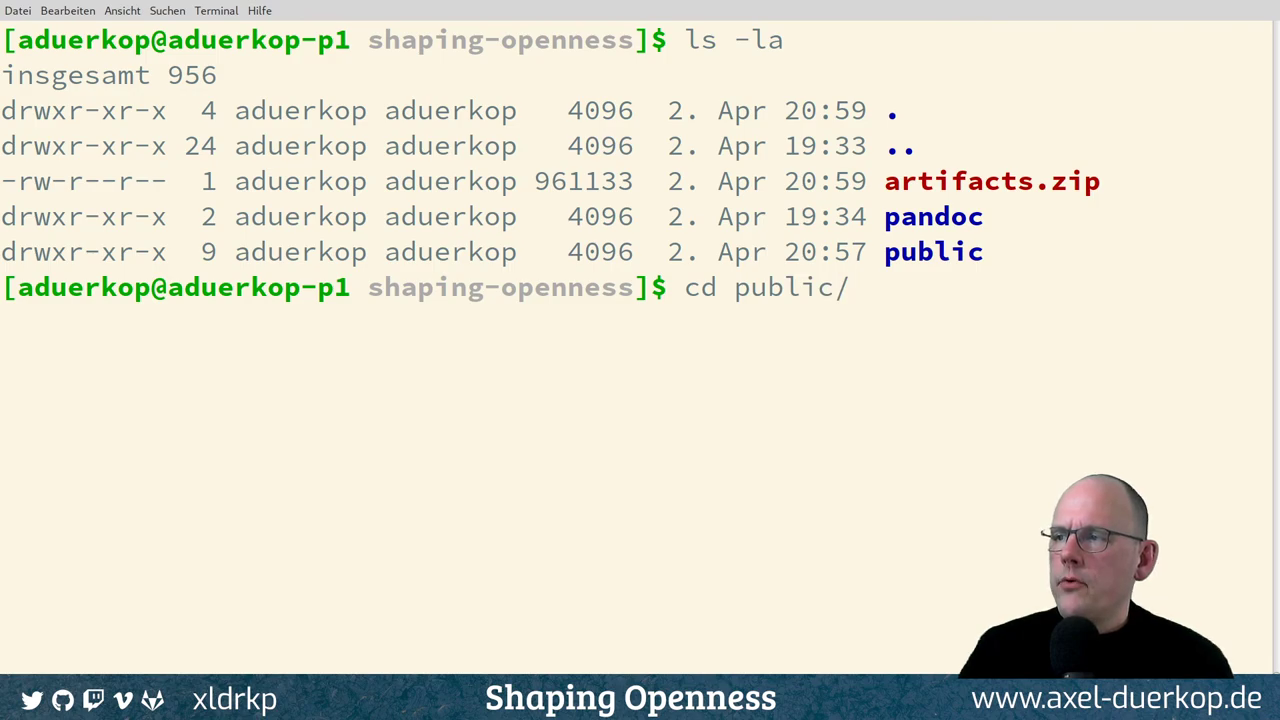
pyautogui.press('Return')
pyautogui.hotkey('ctrl', 'l')
pyautogui.write('ls -la')
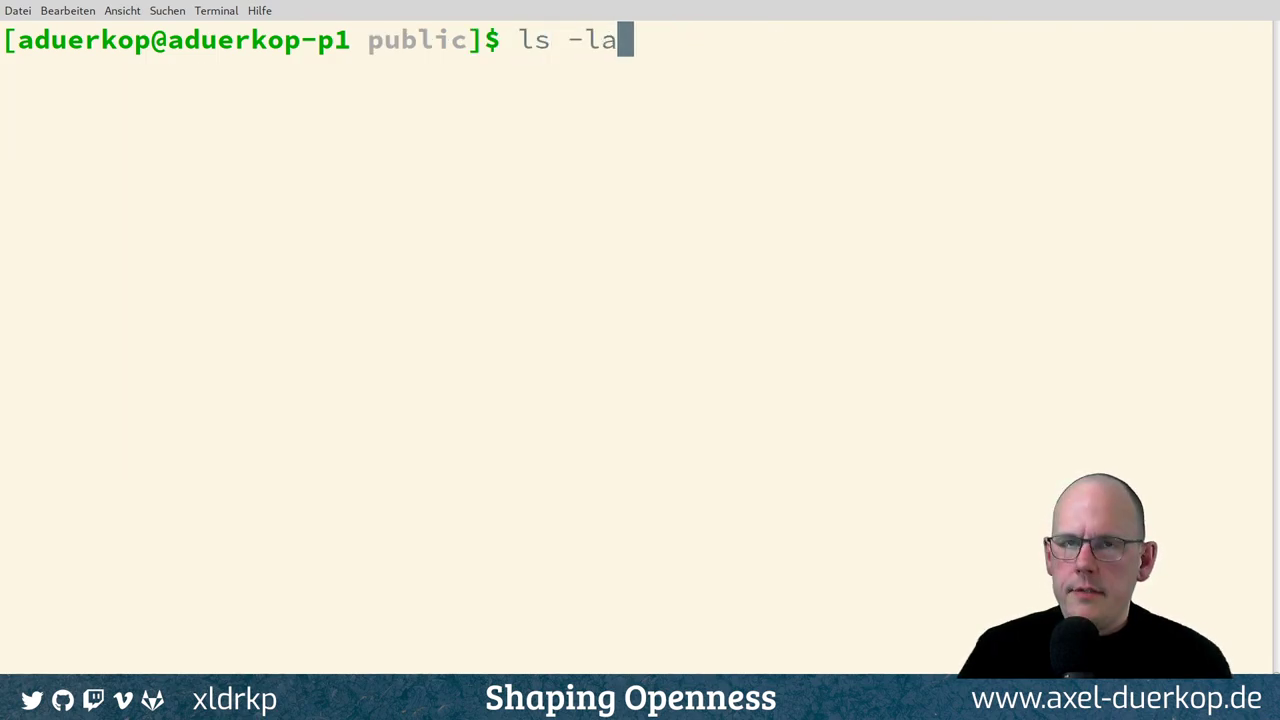
pyautogui.press('Return')
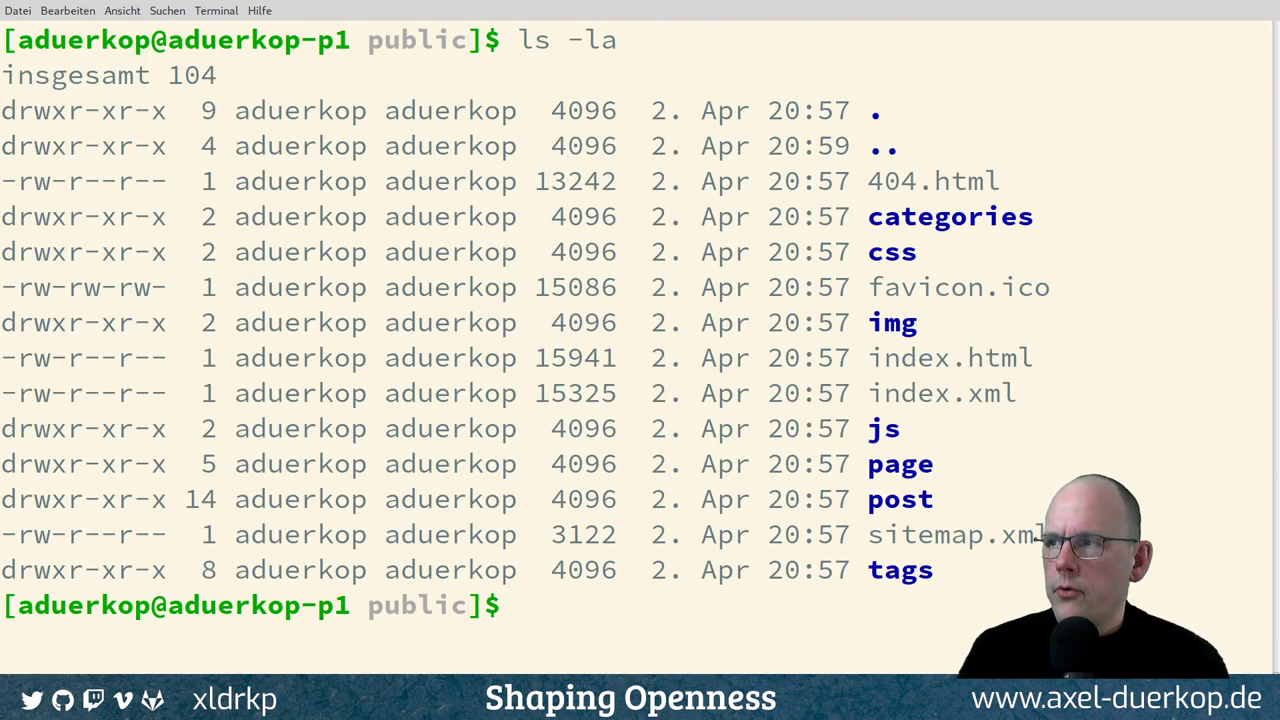
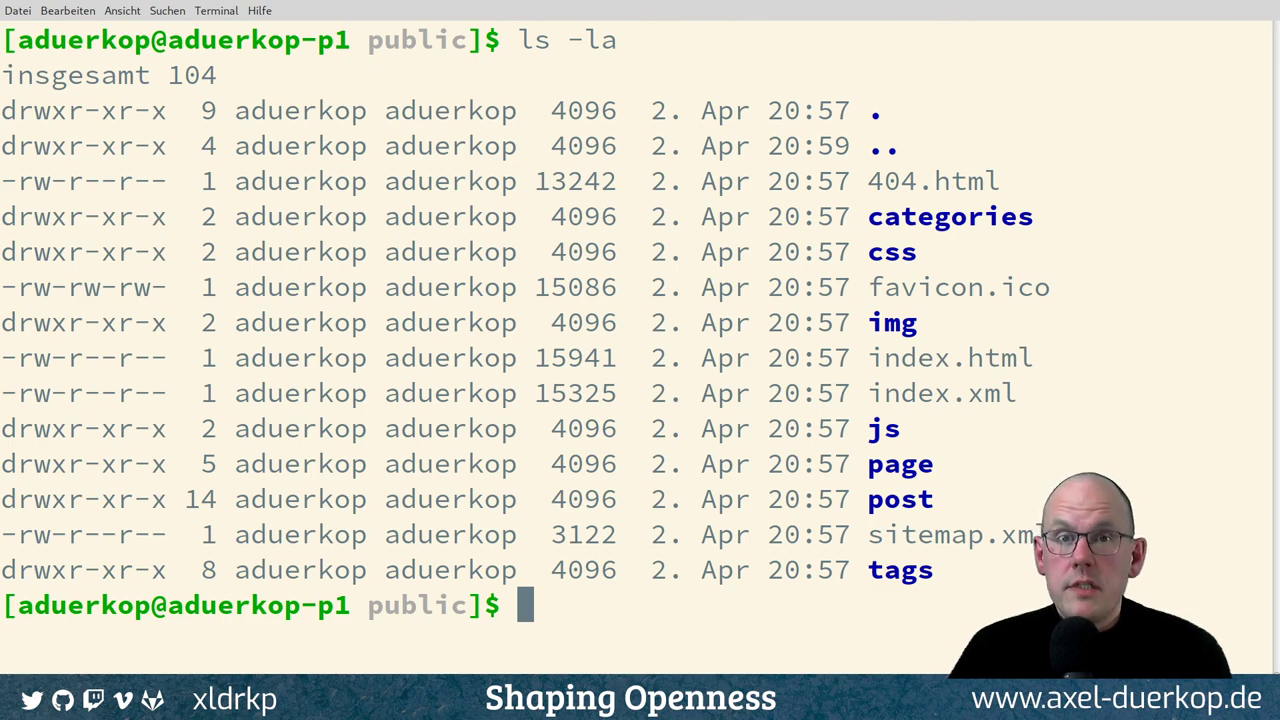
pyautogui.hotkey('ctrl', 'l')
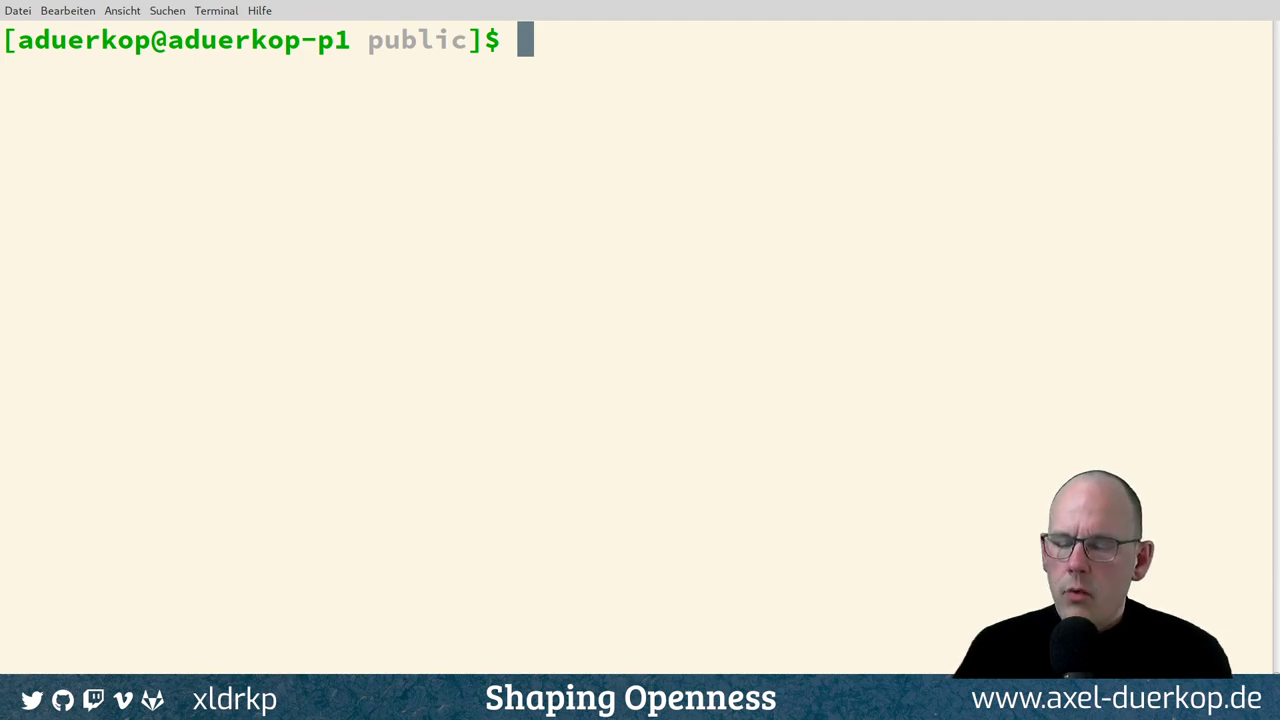
pyautogui.write('ls -la')
pyautogui.press('Return')
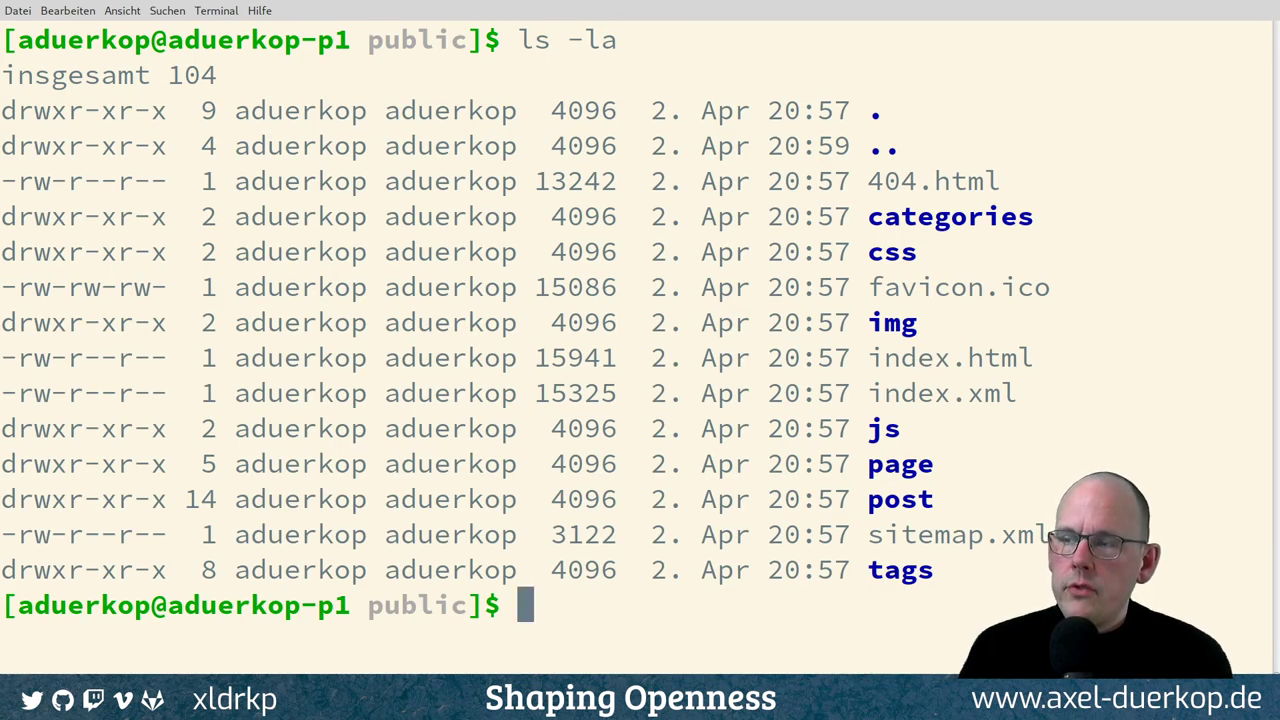
# Clear the terminal and serve the public directory locally with python -m http.server
pyautogui.hotkey('ctrl', 'l')
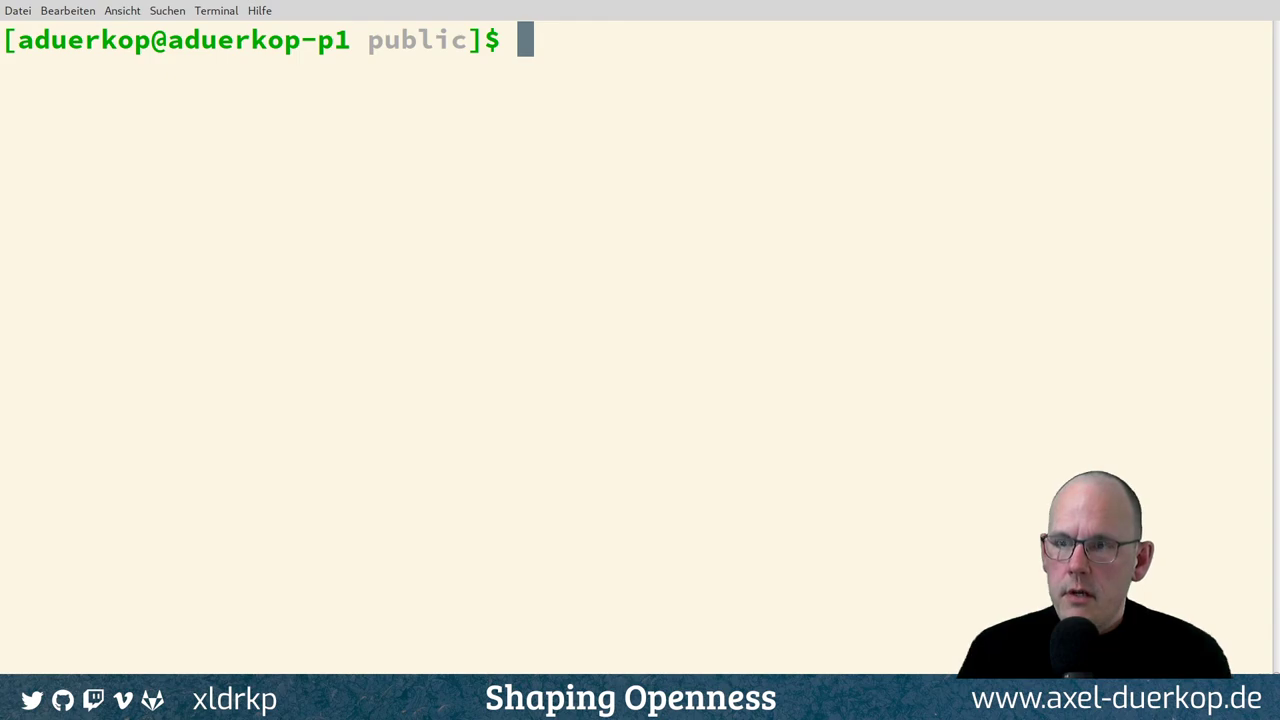
pyautogui.write('pyht')
pyautogui.press('BackSpace')
pyautogui.press('BackSpace')
pyautogui.write('t')
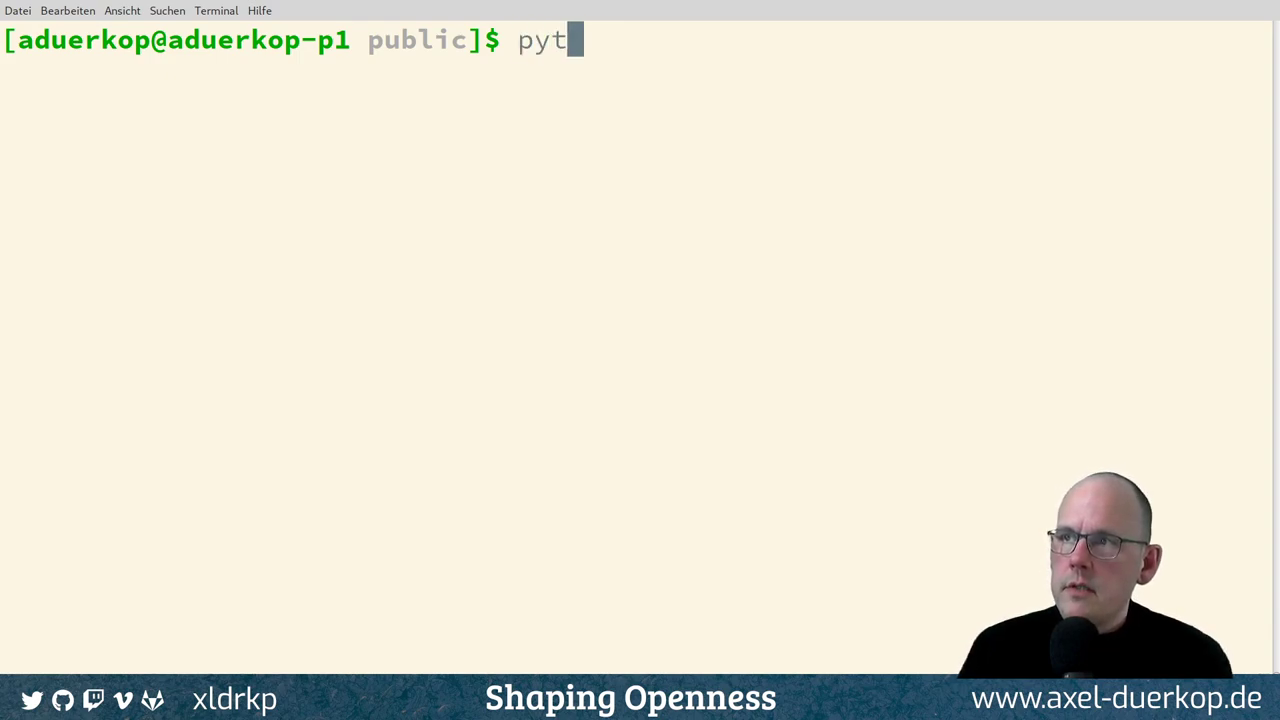
pyautogui.write('hon -m ht')
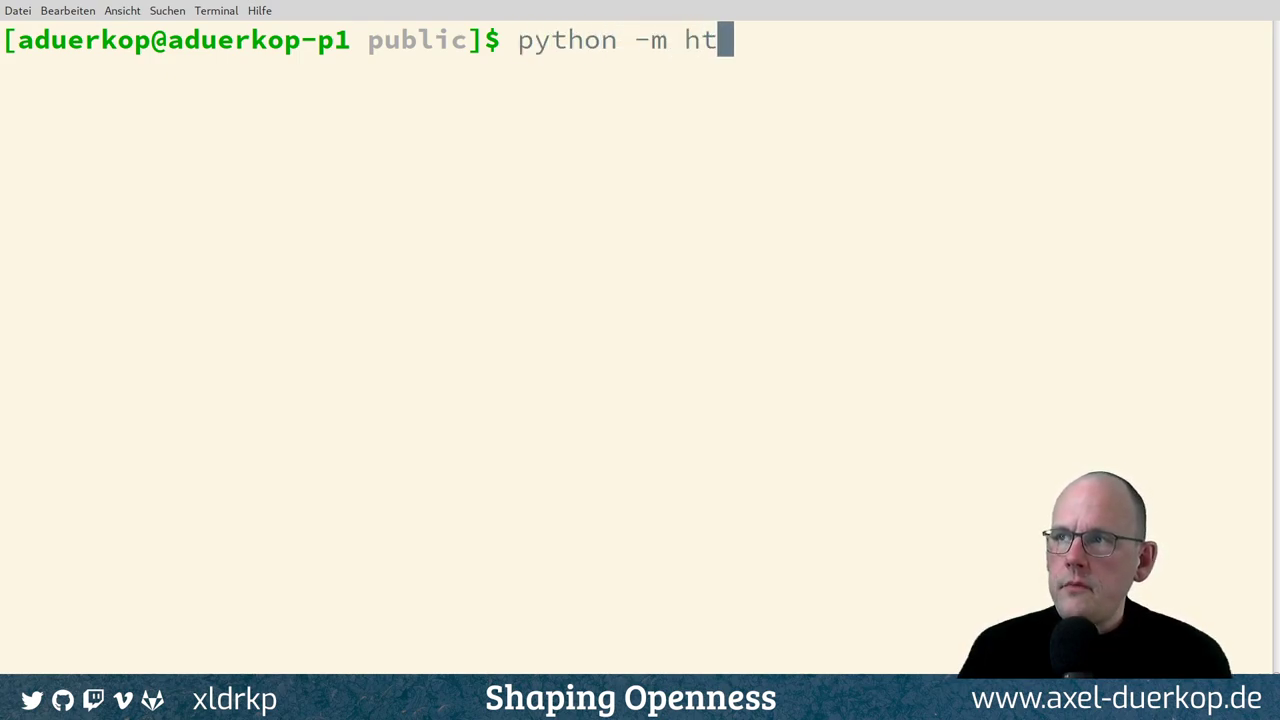
pyautogui.write('tp.s')
pyautogui.press('BackSpace')
pyautogui.write('.serv')
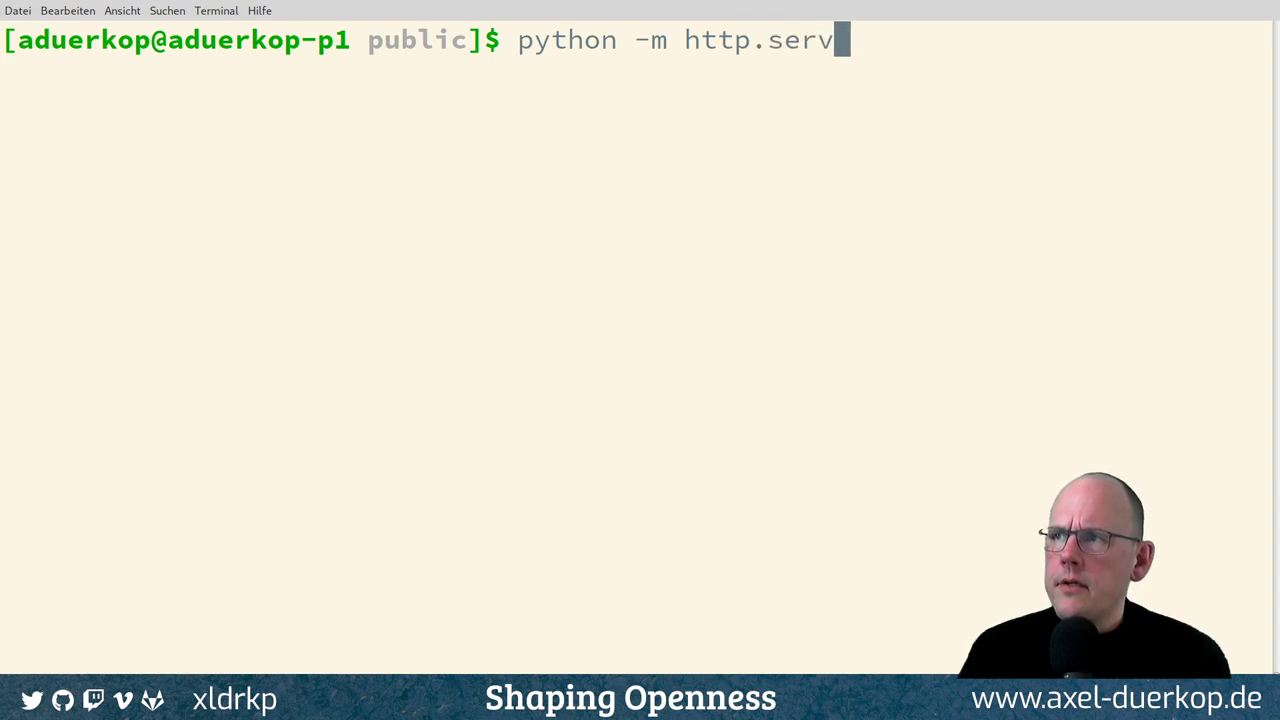
pyautogui.write('er')
pyautogui.press('Return')
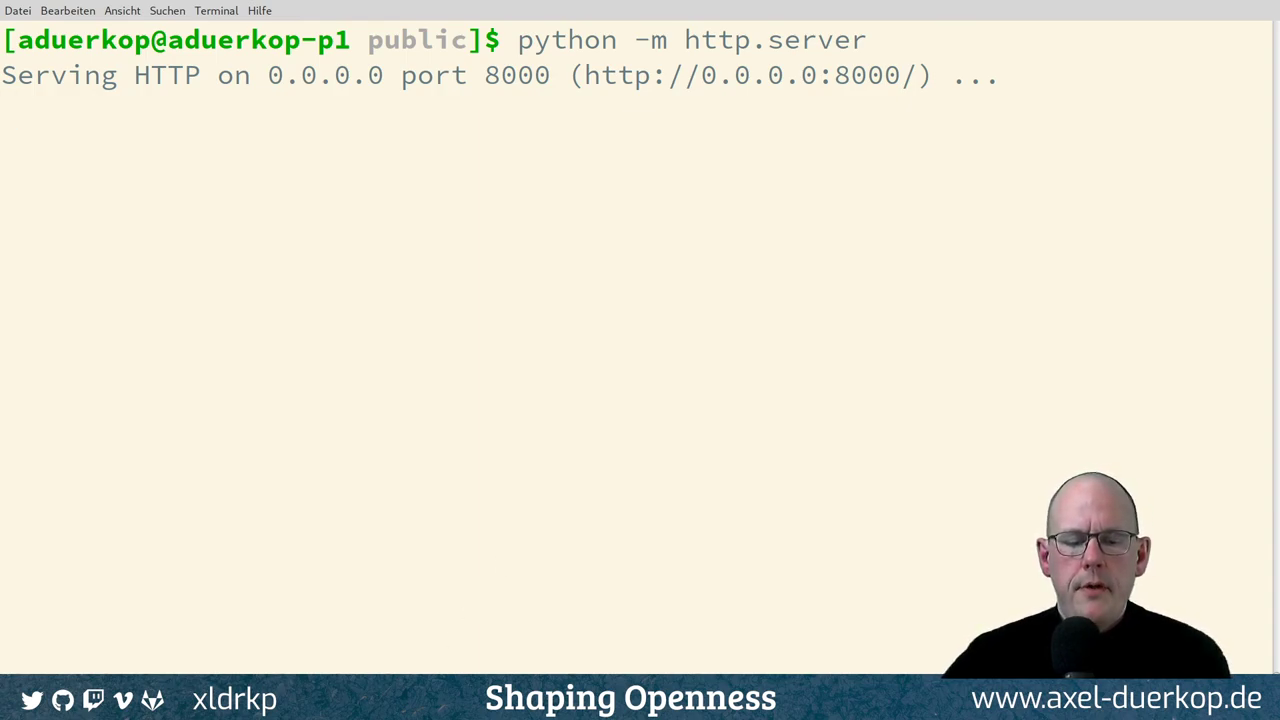
# Switch to the browser and open localhost:8000 in a new tab
pyautogui.hotkey('alt', 'Tab')
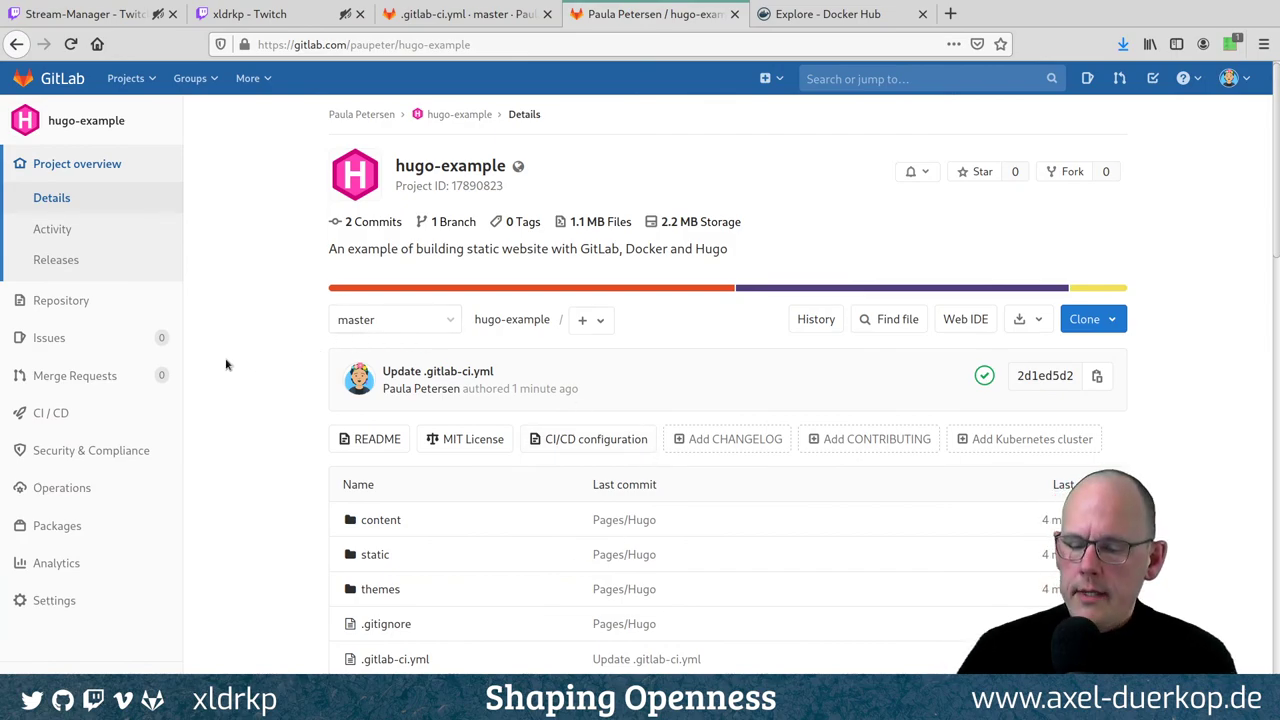
pyautogui.hotkey('ctrl', 't')
pyautogui.write('localhost')
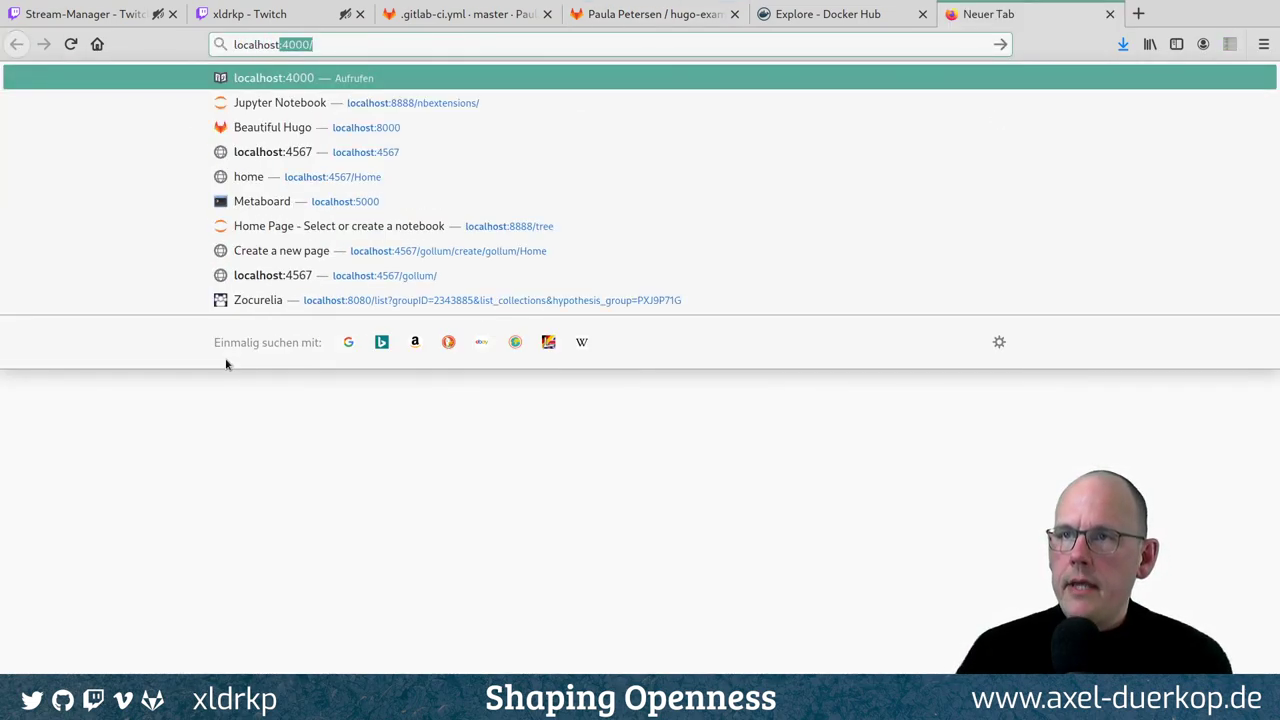
pyautogui.press('BackSpace')
pyautogui.write(':8000')
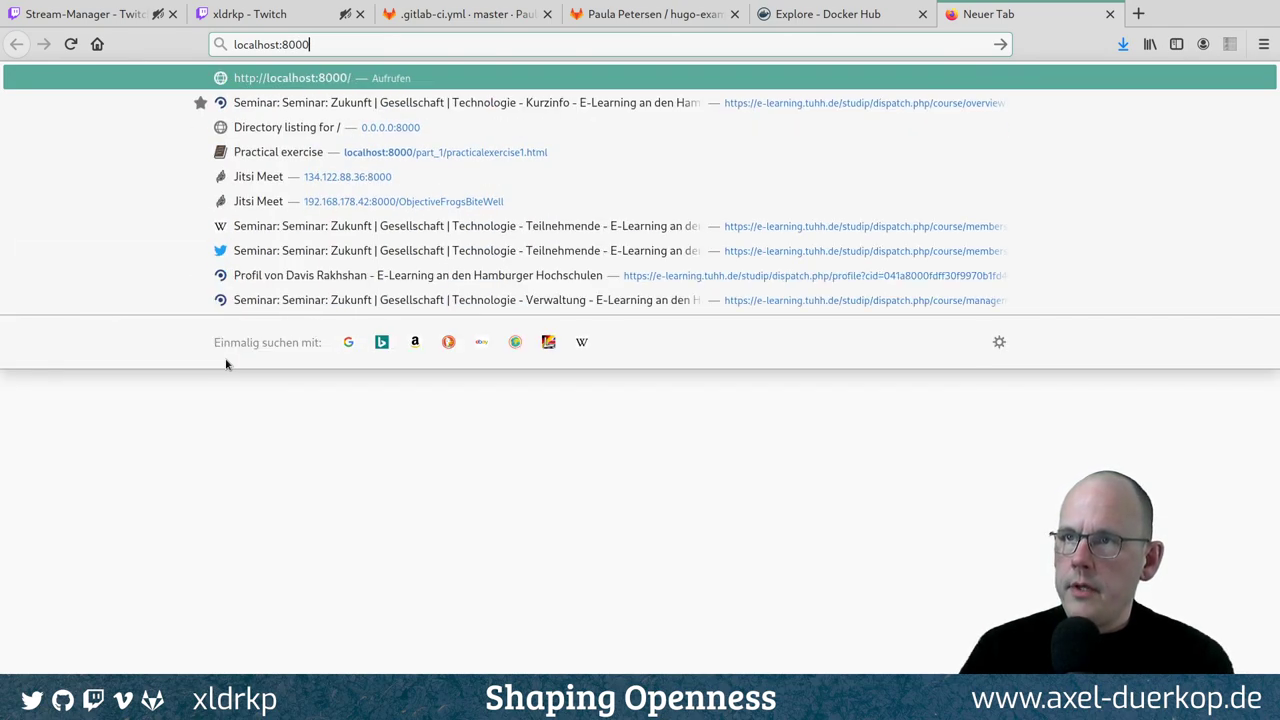
pyautogui.press('Return')
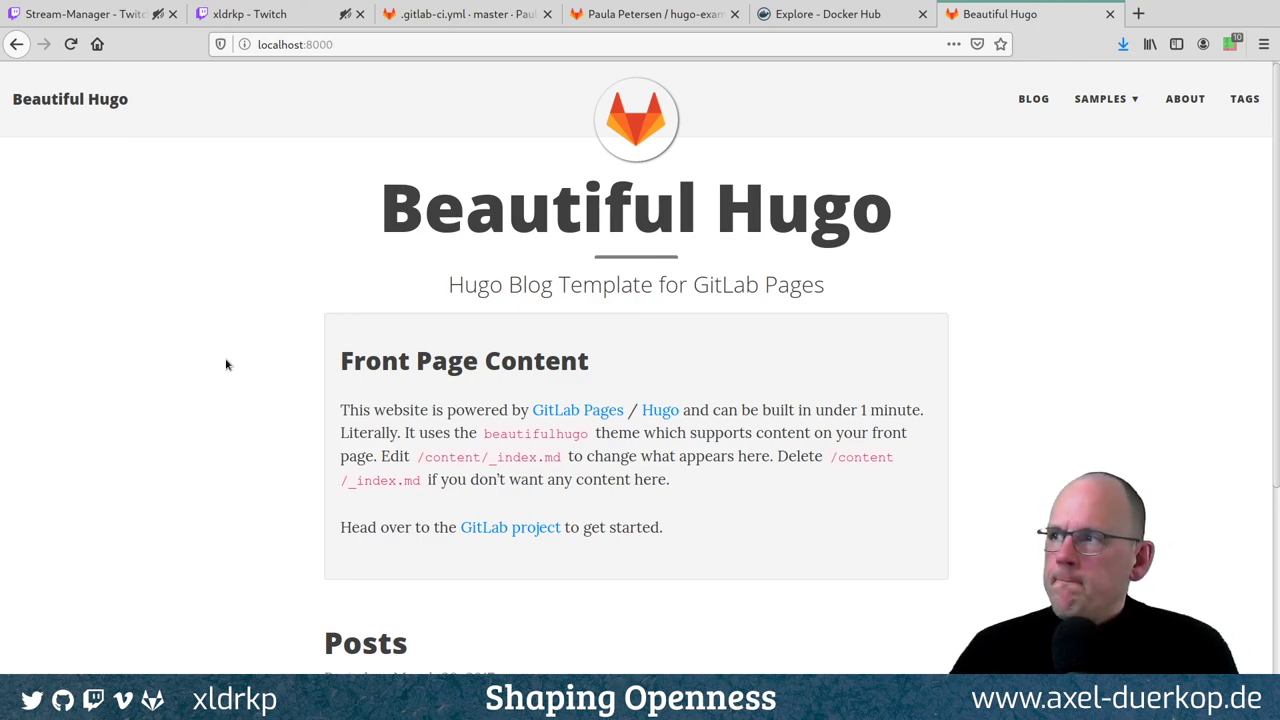
# Open the About page of the Beautiful Hugo site and examine its introductory text
pyautogui.click(1183, 99)
pyautogui.moveTo(337, 349); pyautogui.dragTo(756, 355)
pyautogui.click(756, 355)
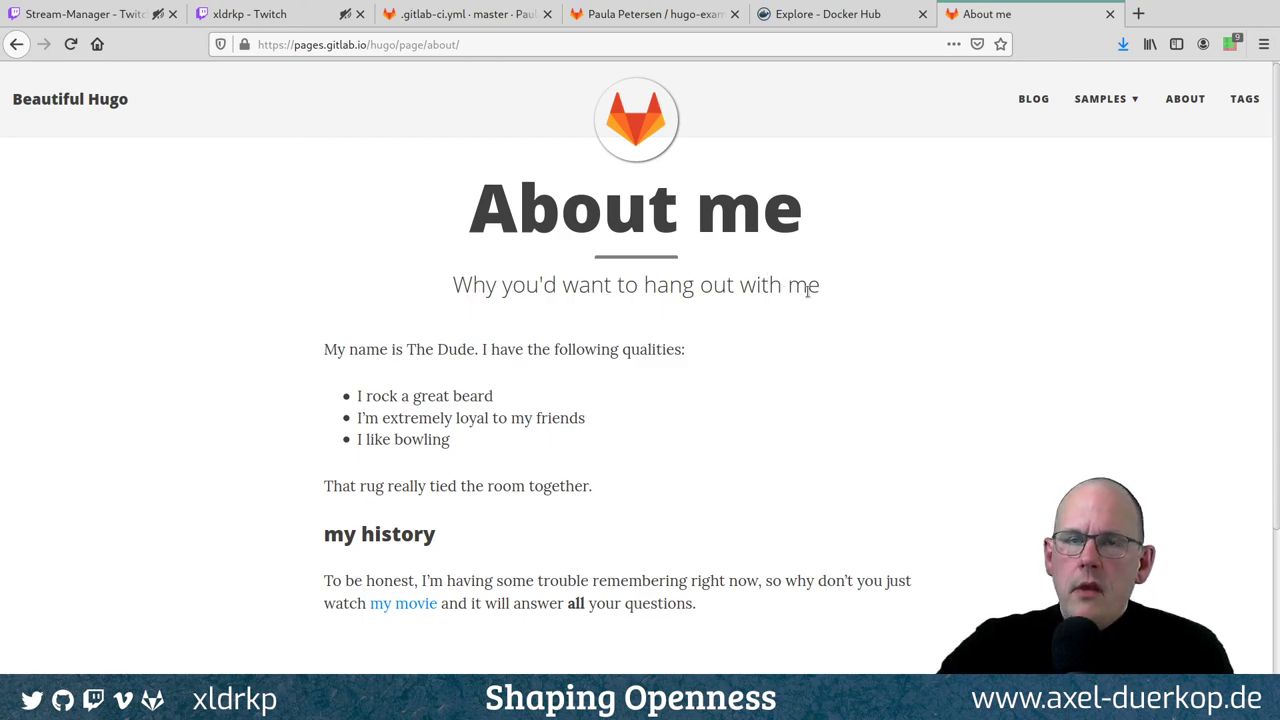
# Switch to the hugo-example project on GitLab and open content/page/about.md for editing
pyautogui.moveTo(452, 287); pyautogui.dragTo(845, 291)
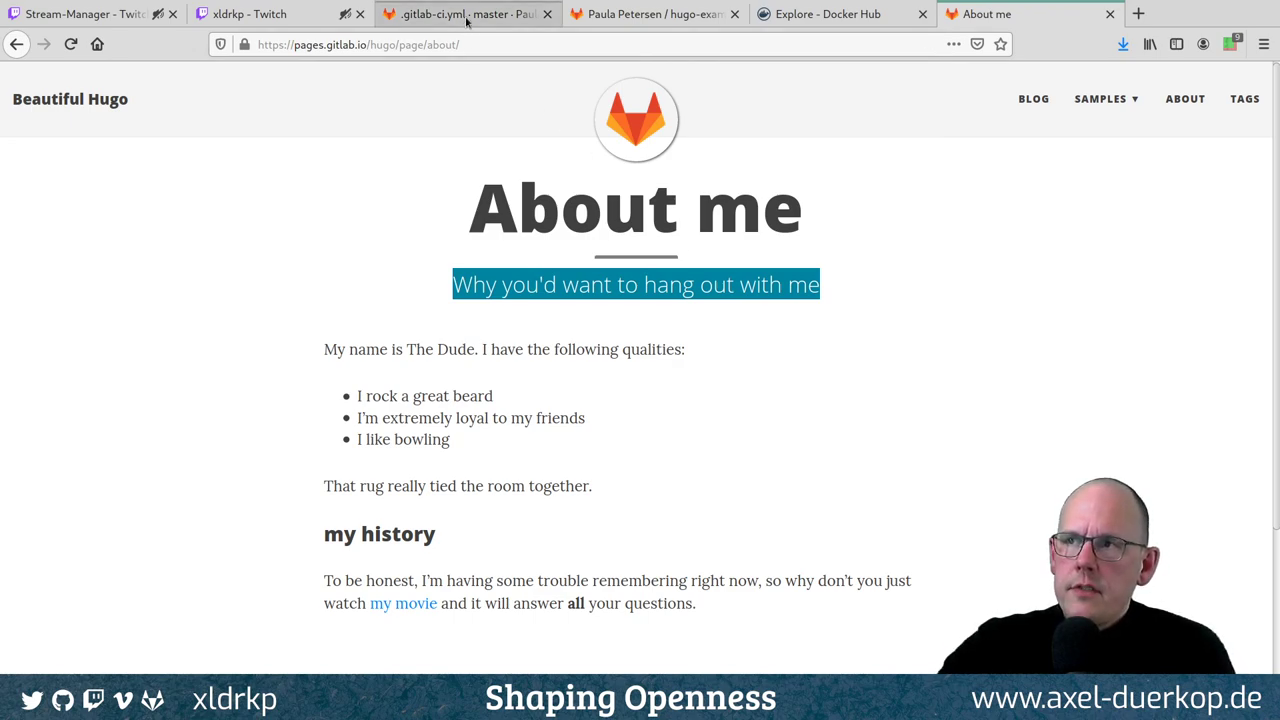
pyautogui.click(676, 18)
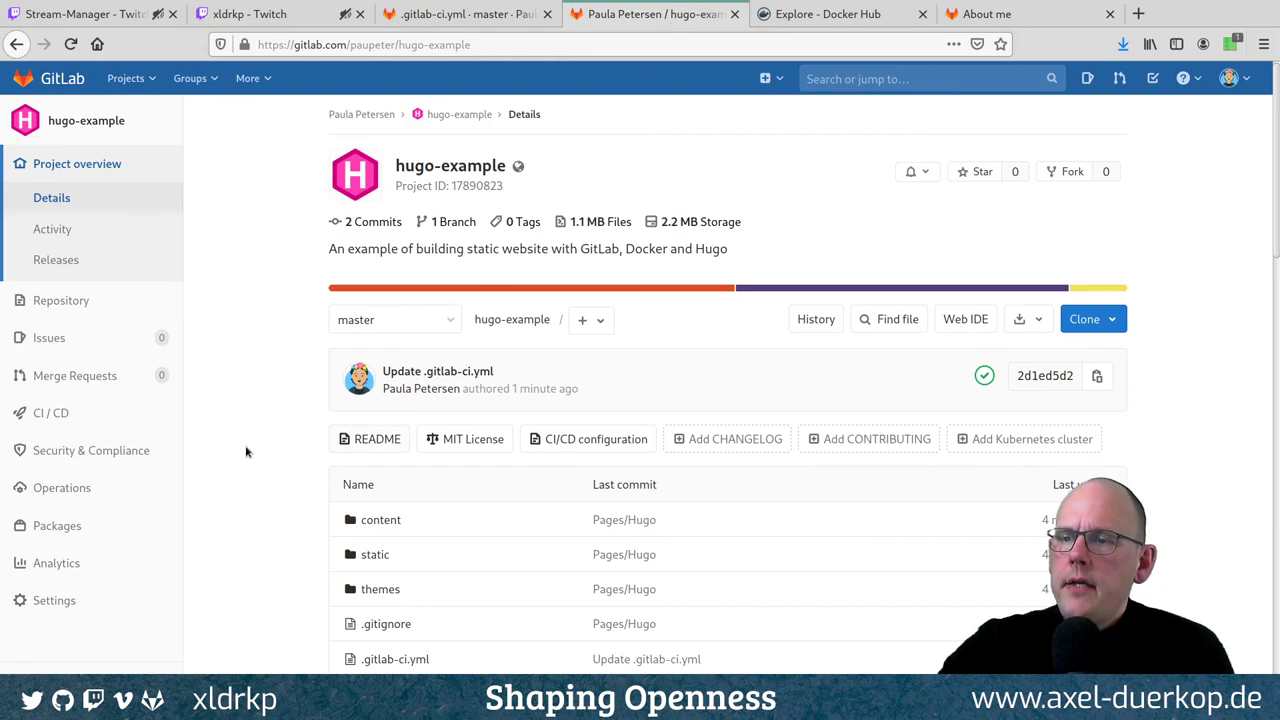
pyautogui.scroll(-4, 250, 438)
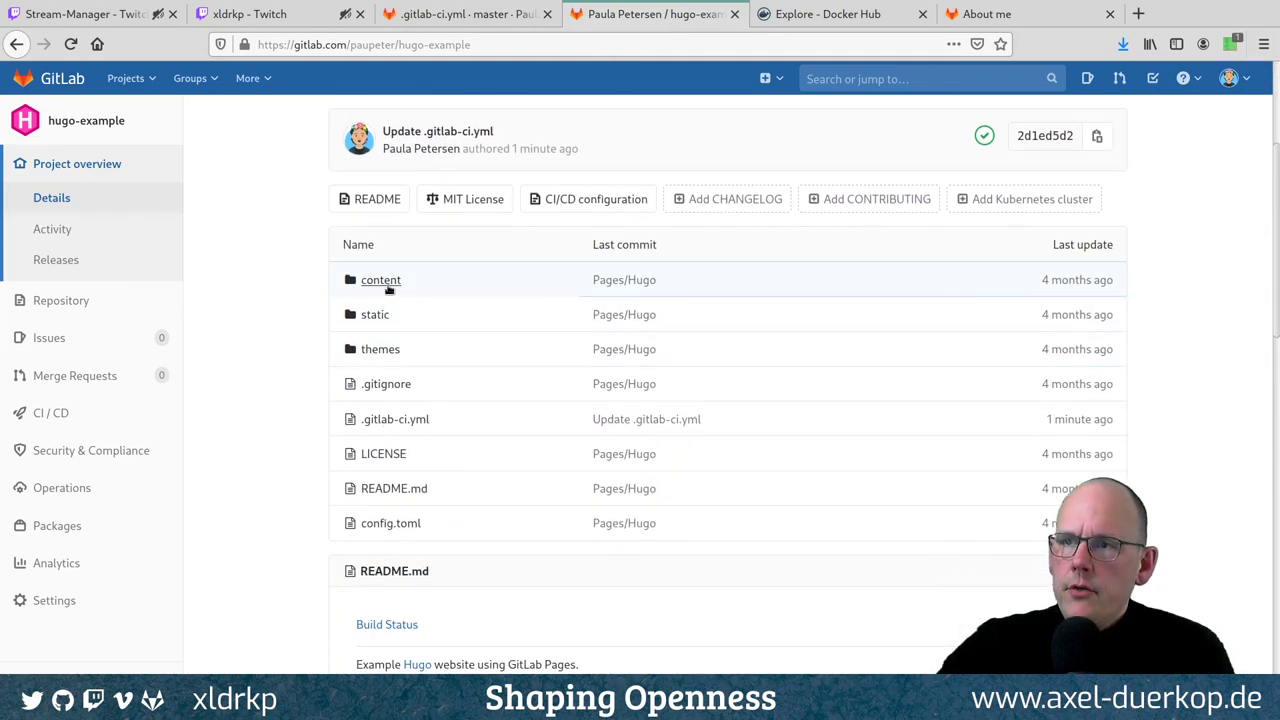
pyautogui.click(381, 281)
pyautogui.click(373, 351)
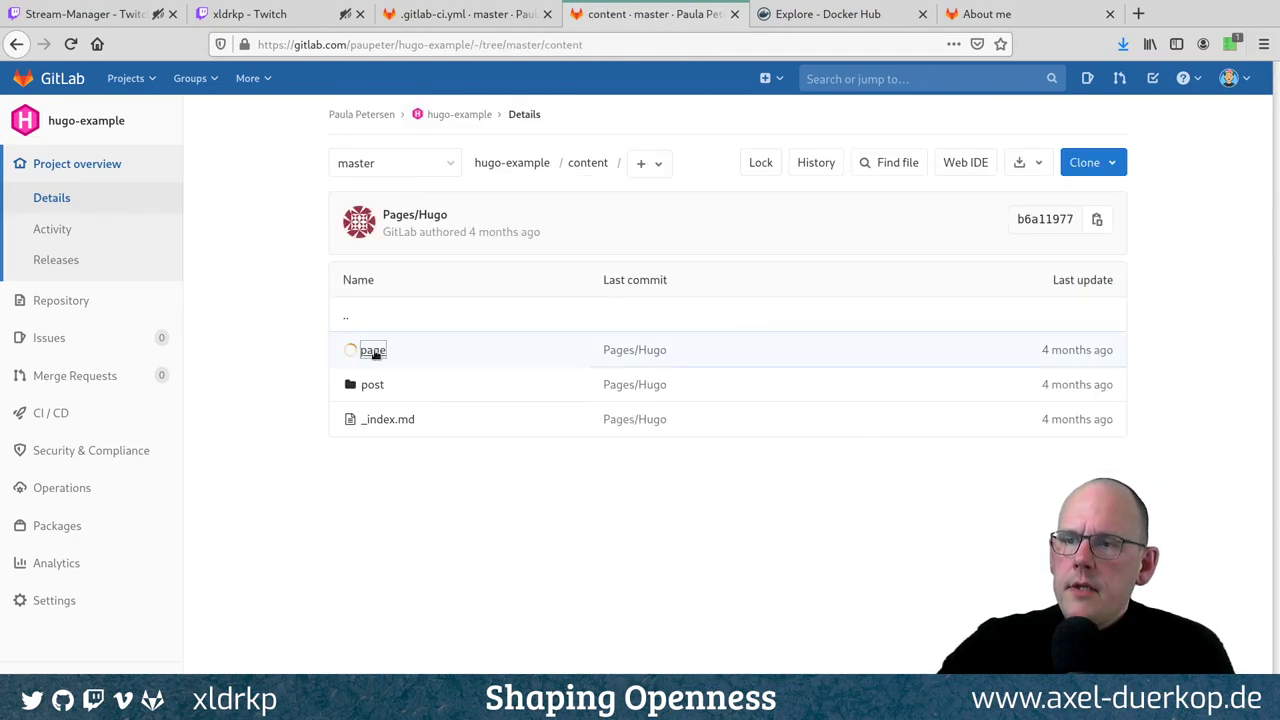
pyautogui.click(378, 352)
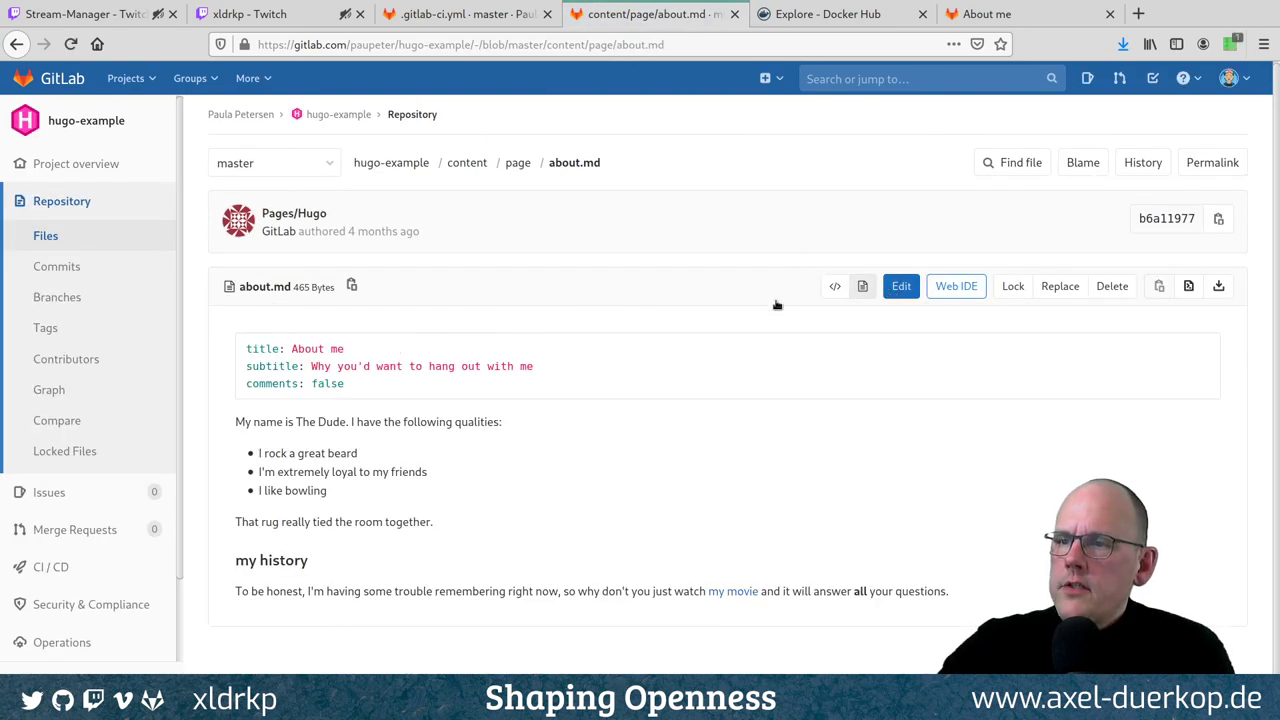
pyautogui.click(901, 286)
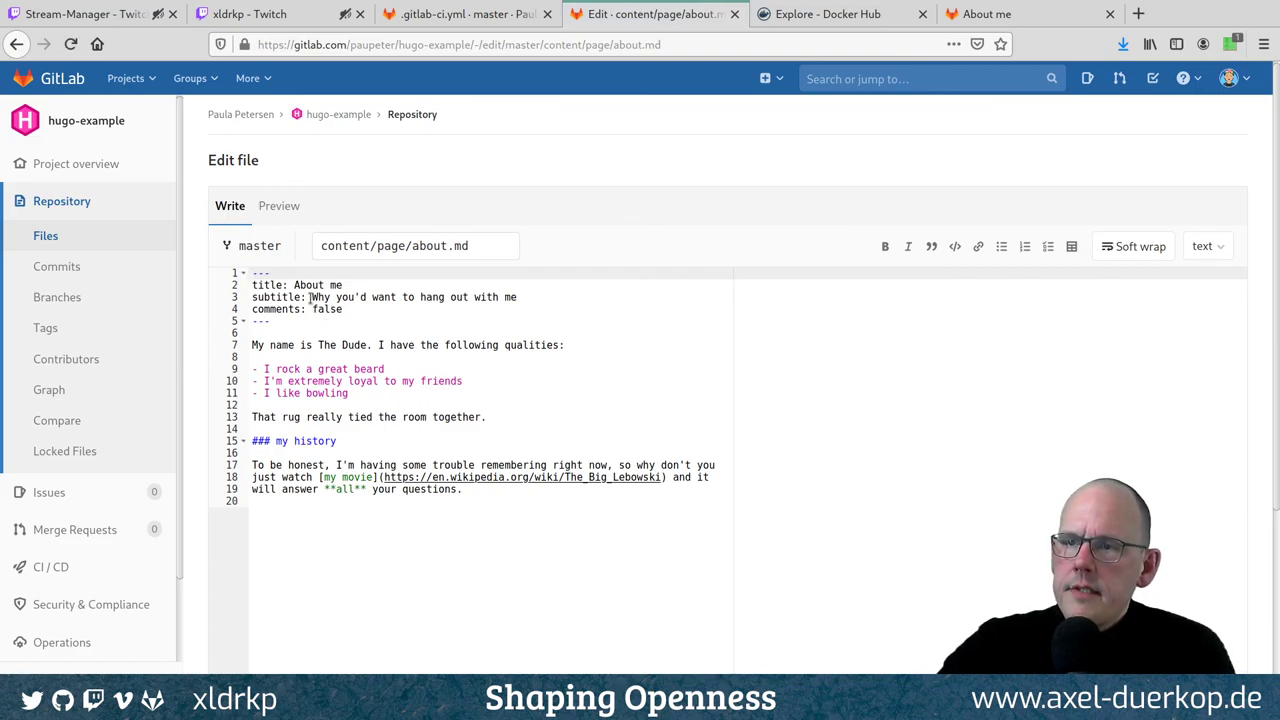
# Replace the subtitle in about.md with "I'm a cool guy" and commit the change
pyautogui.moveTo(312, 297); pyautogui.dragTo(520, 297)
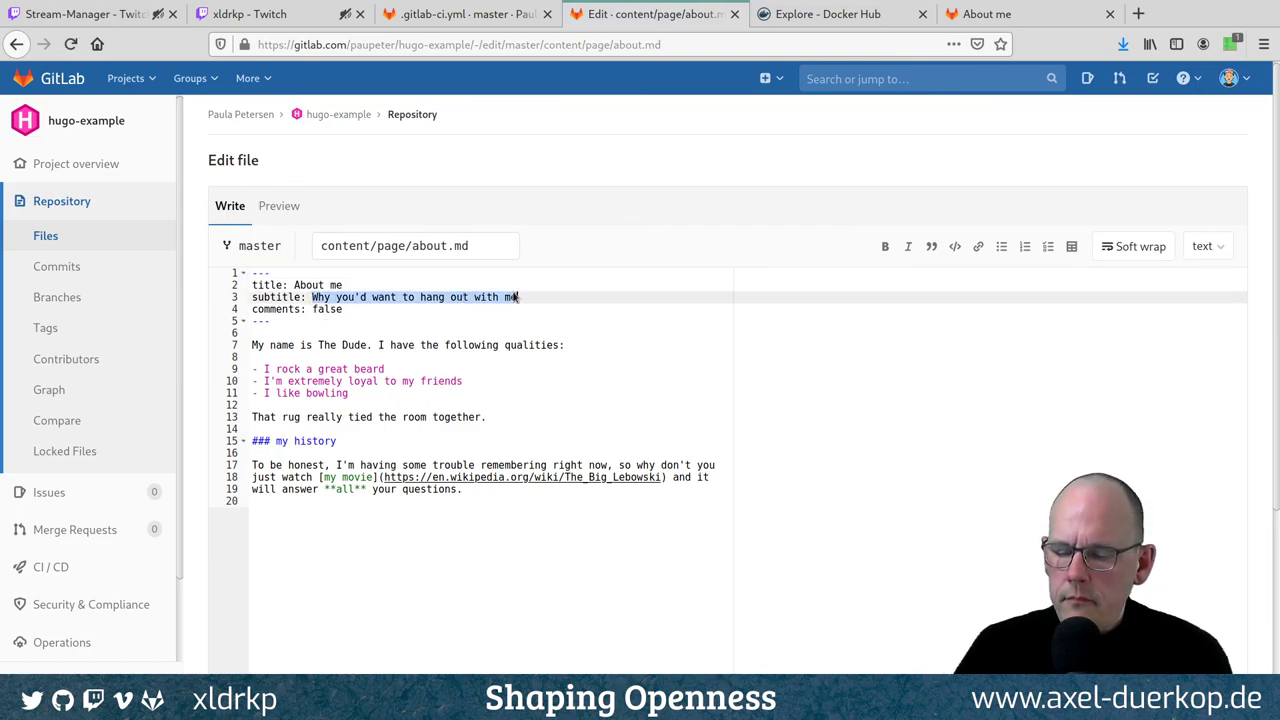
pyautogui.write("I'm a ")
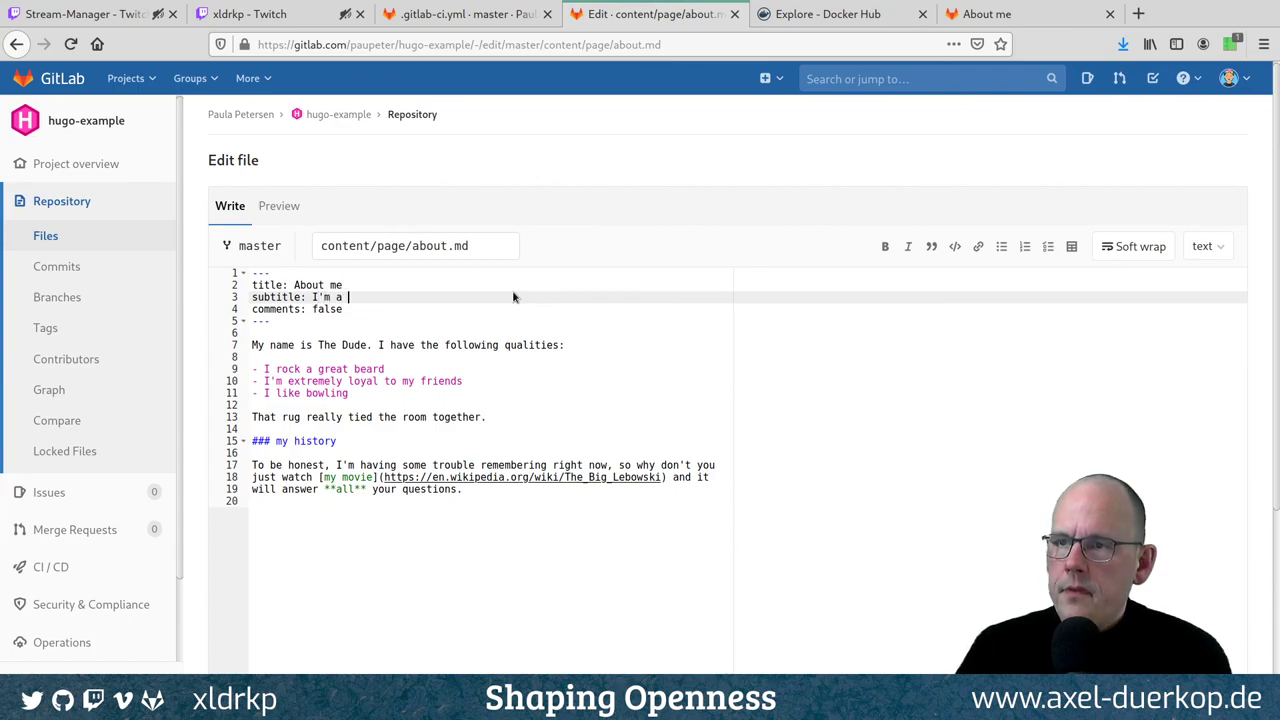
pyautogui.write('cool guy')
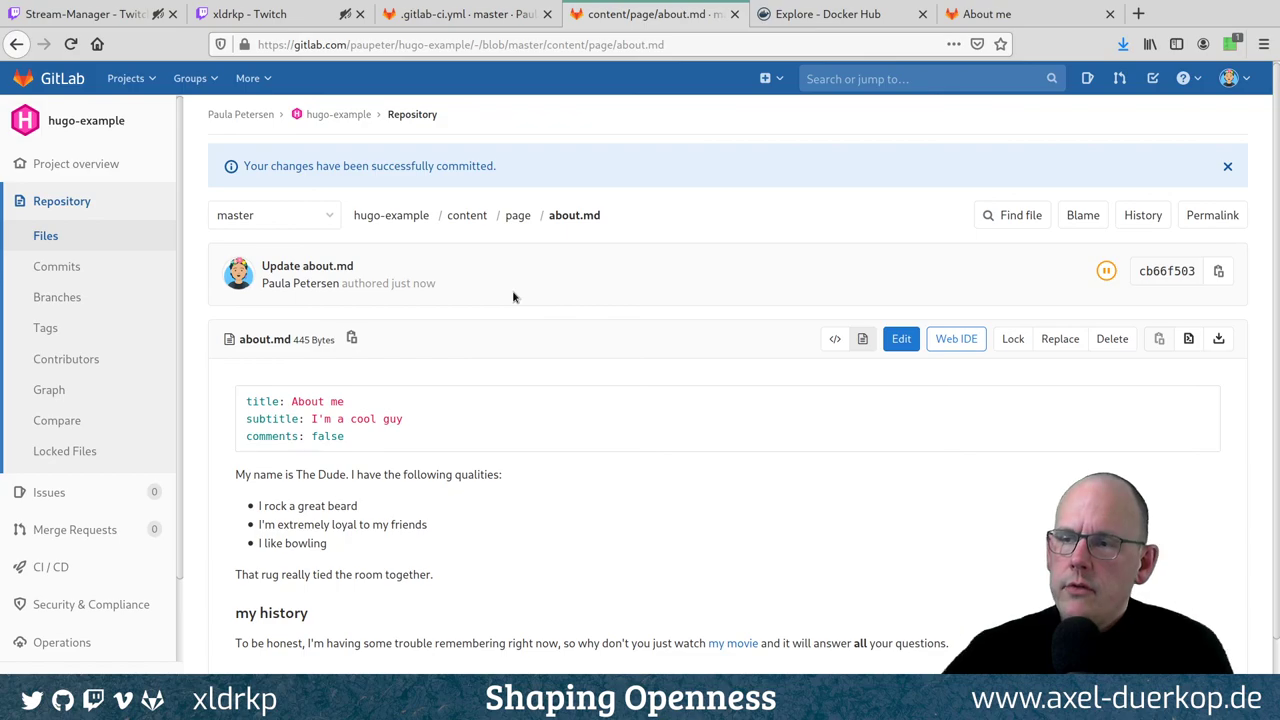
# Open the pipeline triggered by the about.md commit and view the log of its pages job
pyautogui.scroll(-1, 690, 629)
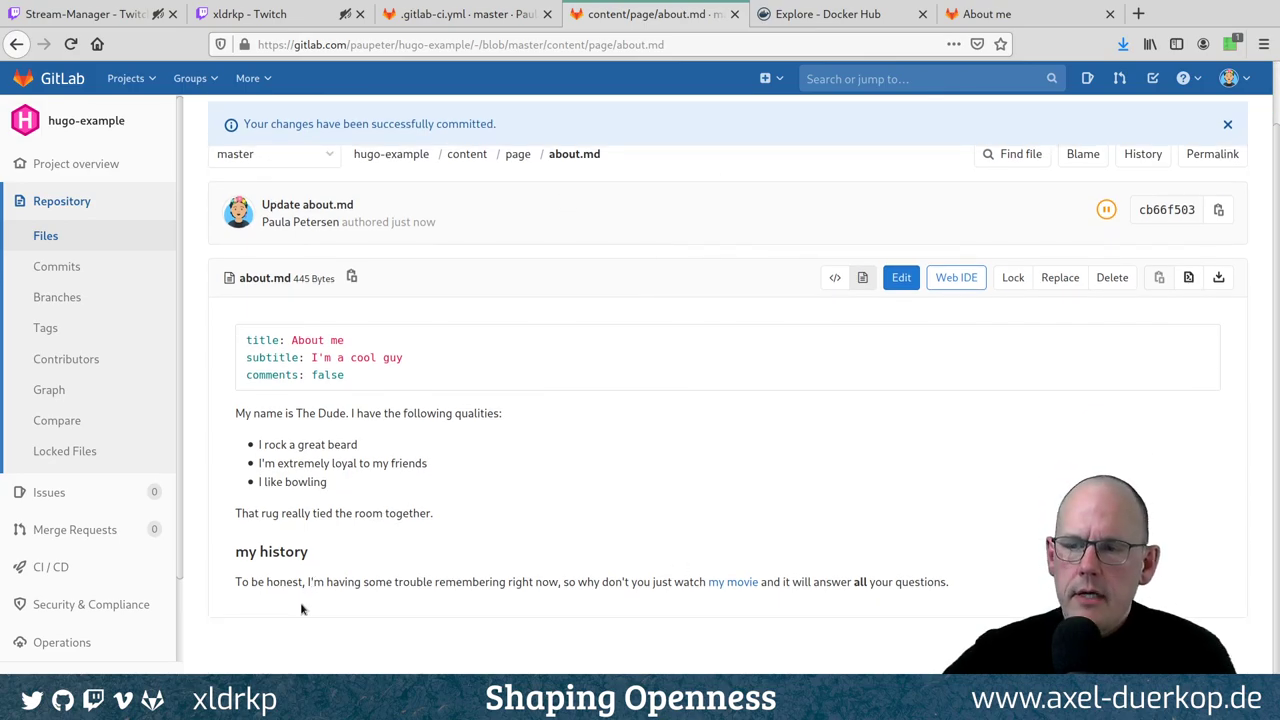
pyautogui.scroll(1, 530, 440)
pyautogui.scroll(-1, 531, 436)
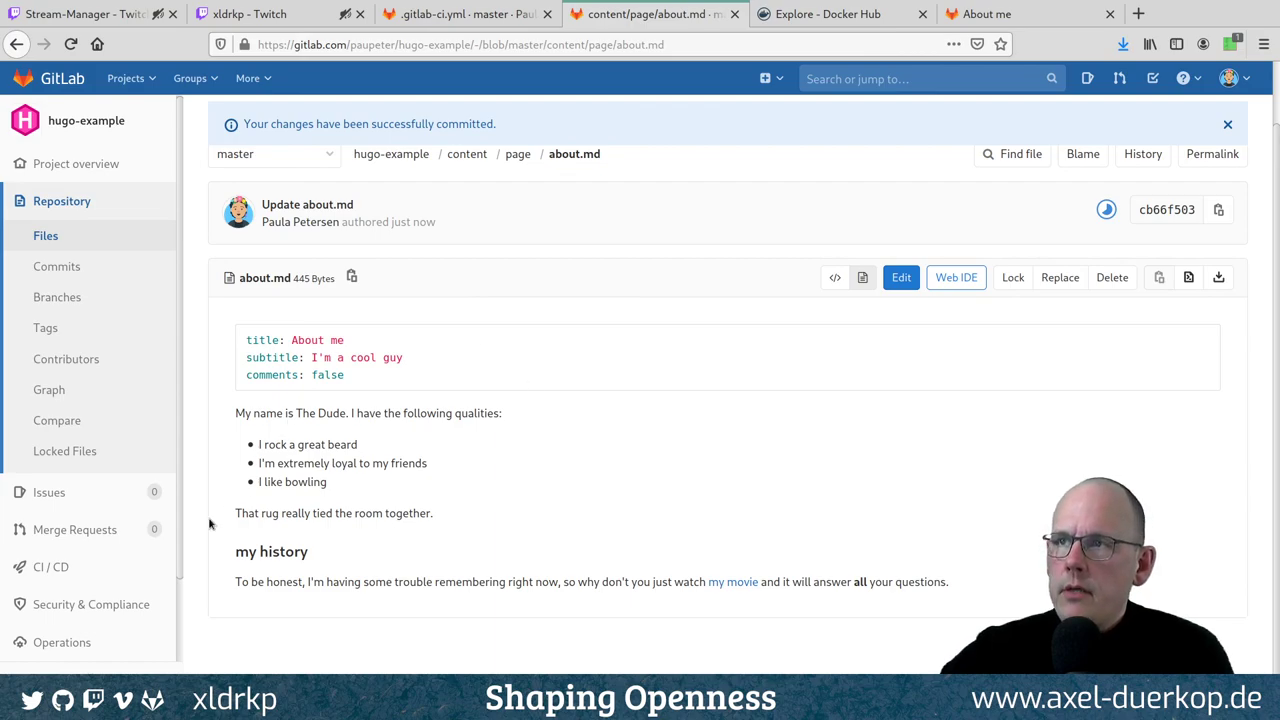
pyautogui.moveTo(106, 574)
pyautogui.click(272, 568)
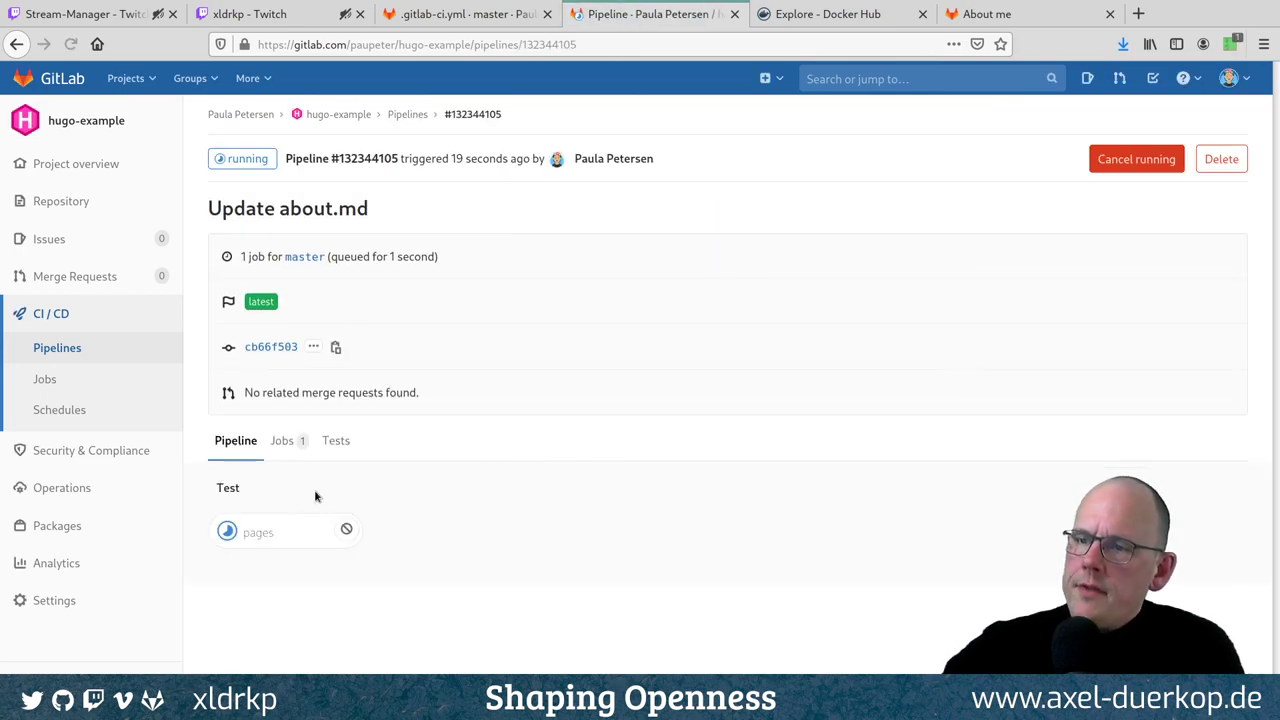
pyautogui.click(262, 531)
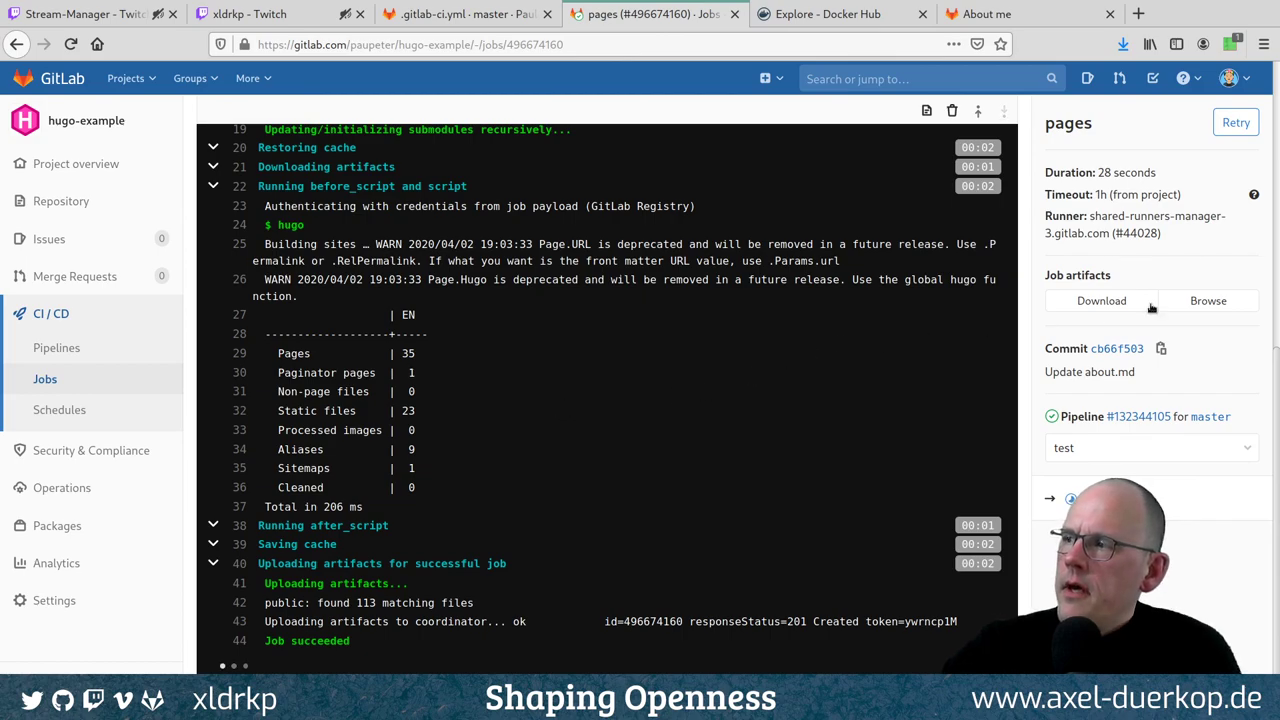
# Browse the pages job's artifacts to public/page/about and open index.html as a rendered page
pyautogui.click(1208, 302)
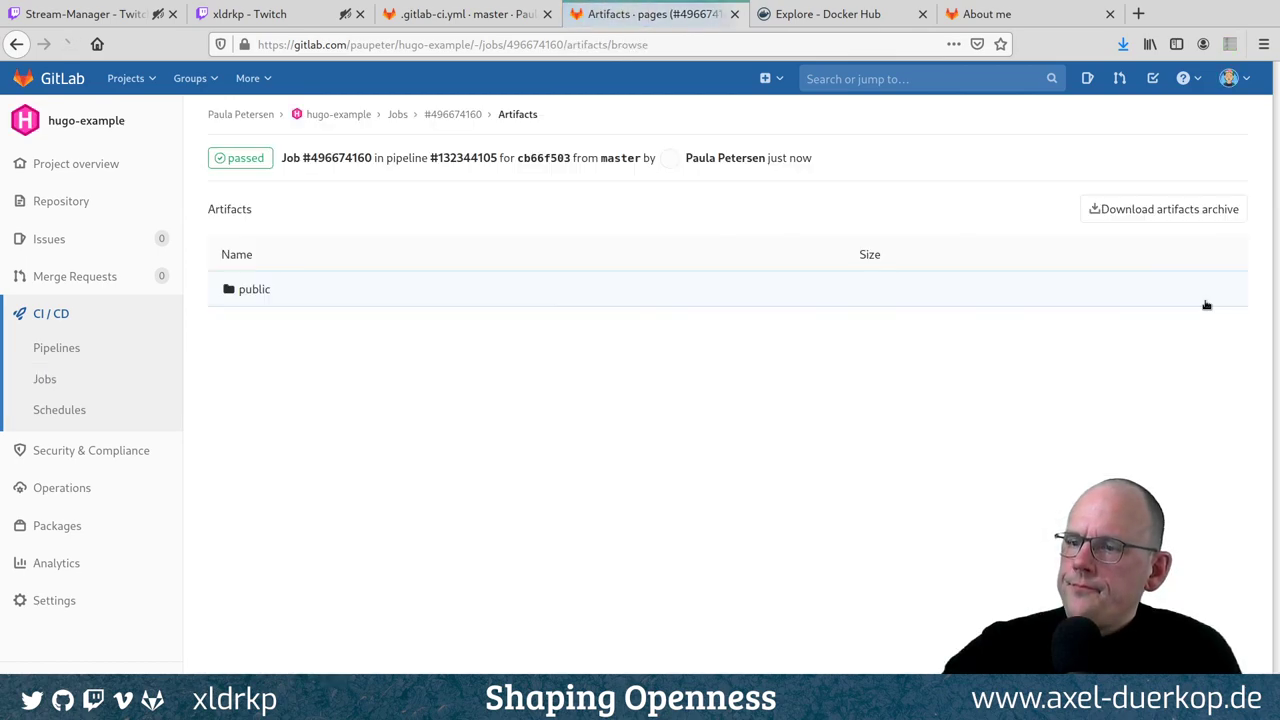
pyautogui.click(241, 297)
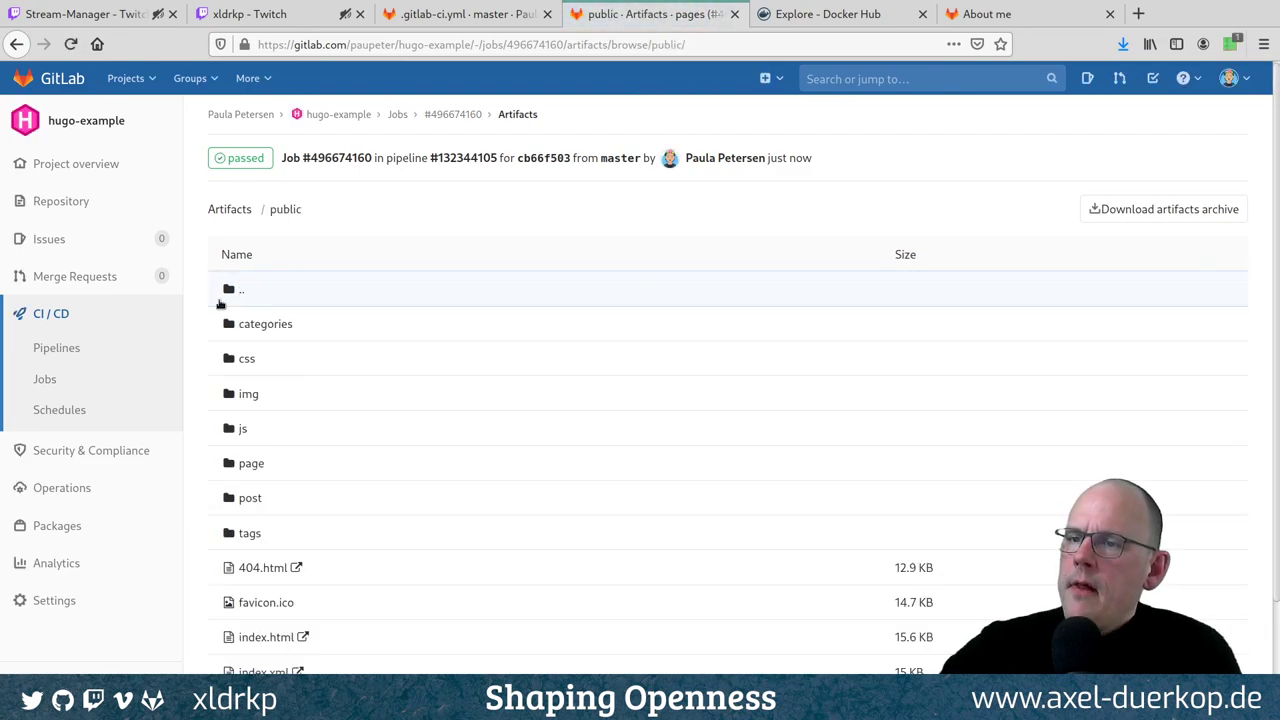
pyautogui.scroll(-2, 262, 440)
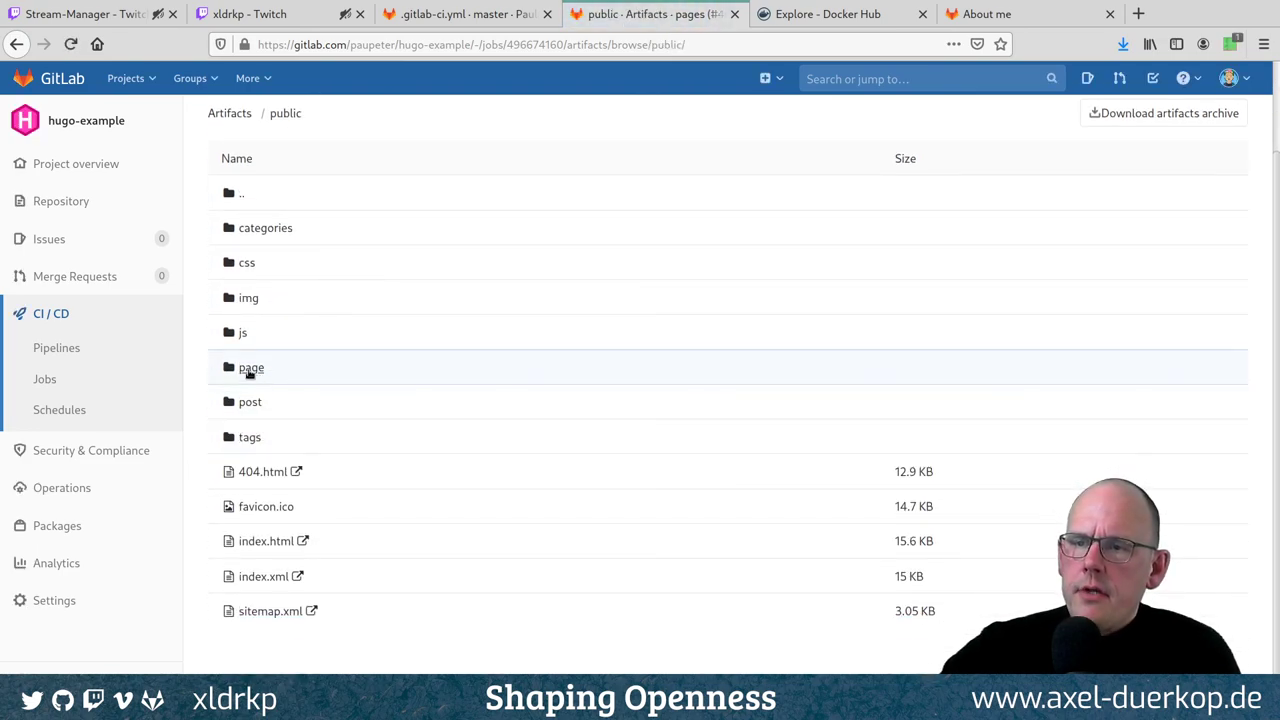
pyautogui.click(250, 369)
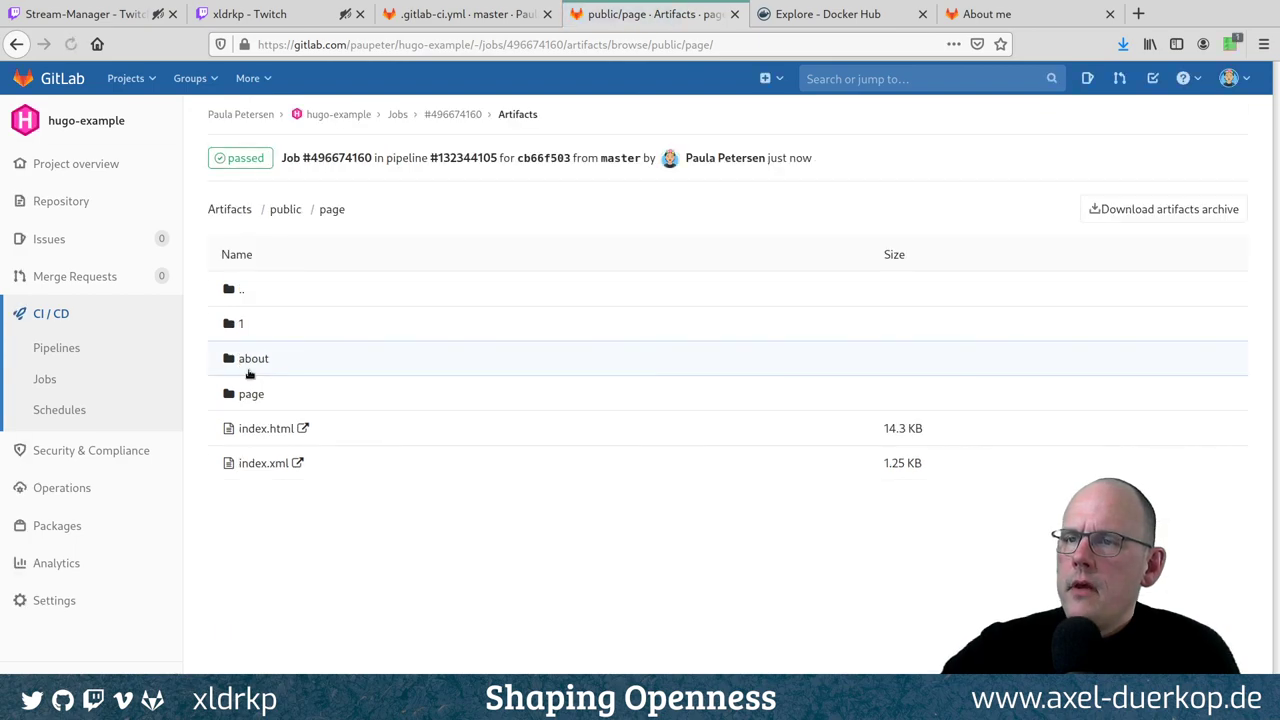
pyautogui.click(256, 361)
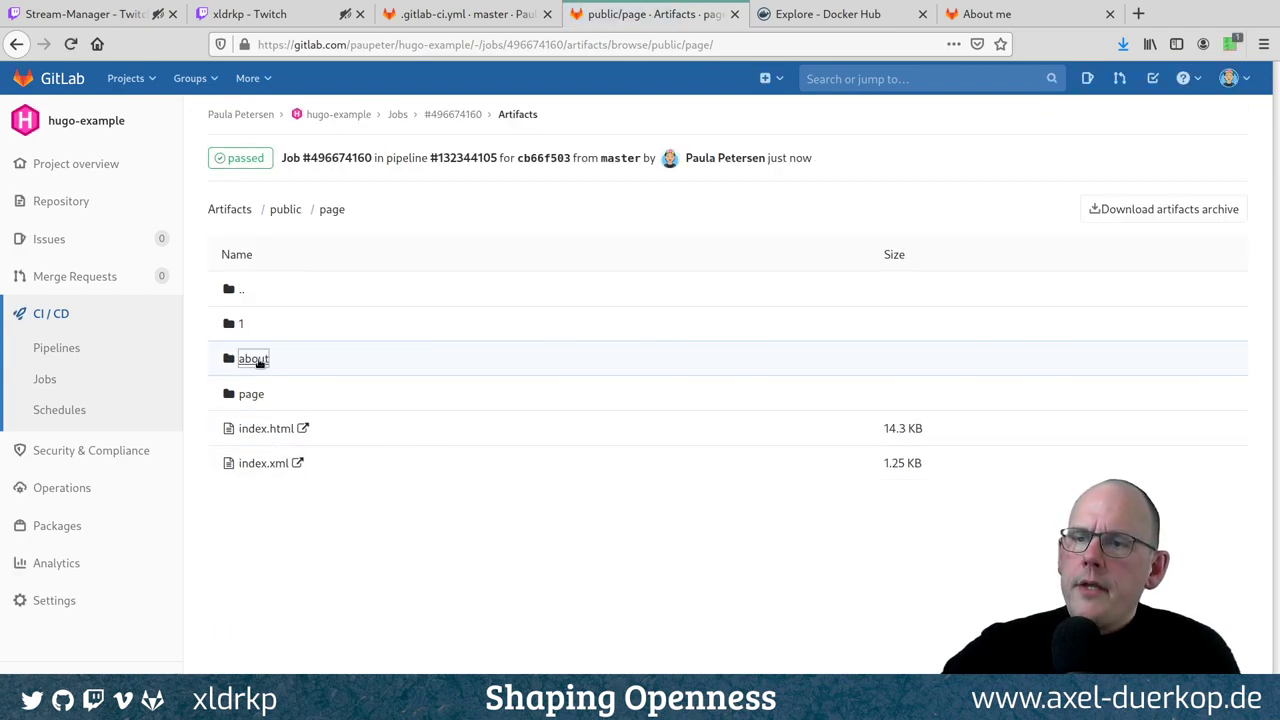
pyautogui.click(268, 326)
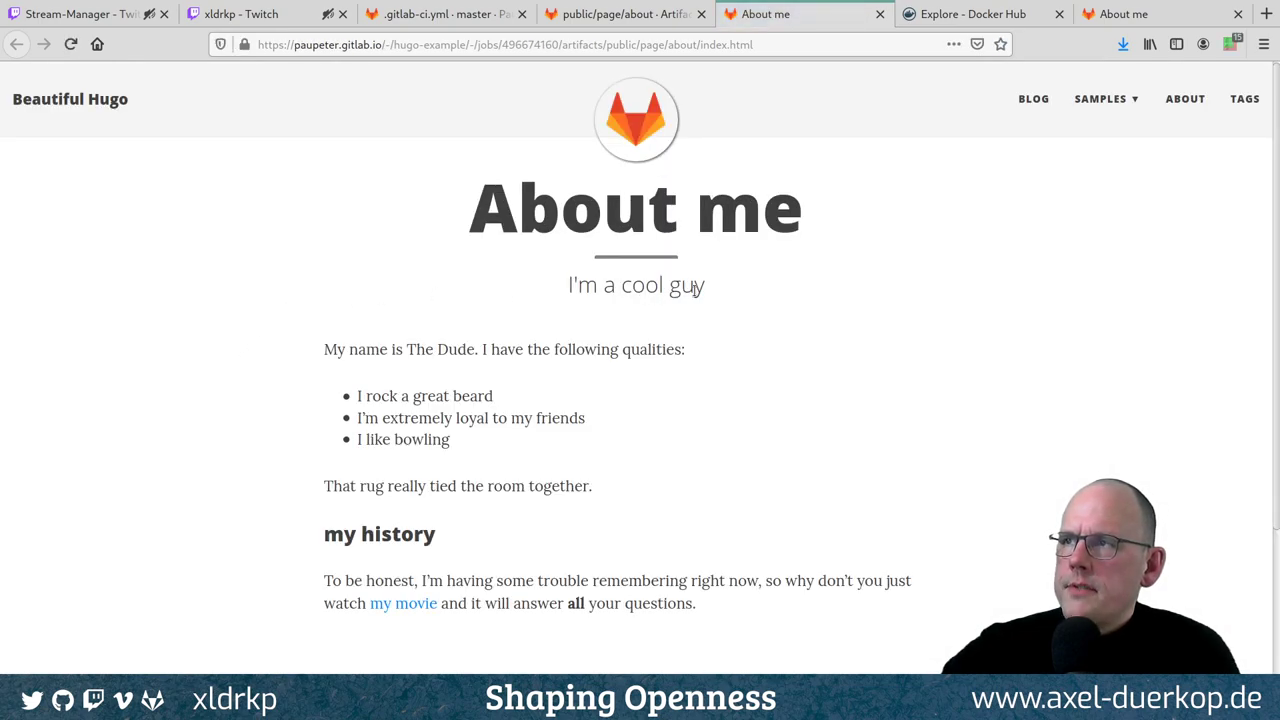
# Examine the subtitle of the rendered About page and the gitlab.io domain in its artifact URL
pyautogui.moveTo(561, 291); pyautogui.dragTo(833, 290)
pyautogui.click(828, 293)
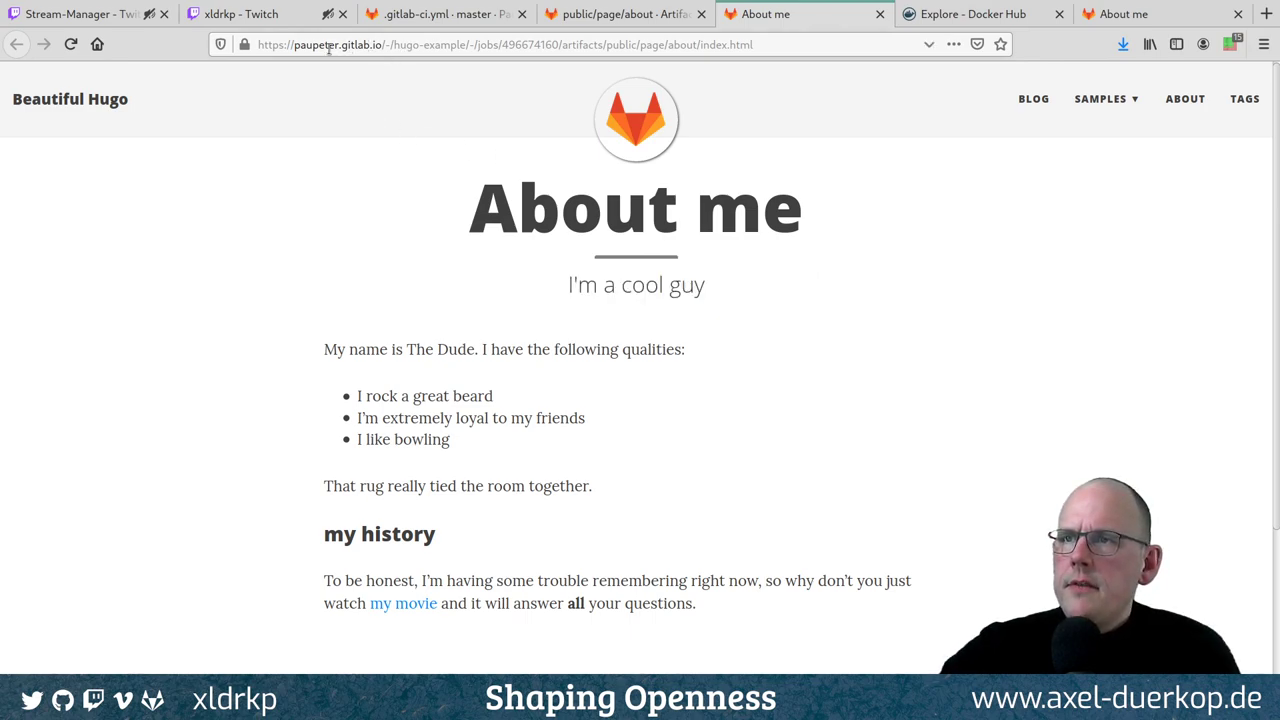
pyautogui.moveTo(291, 45); pyautogui.dragTo(246, 42)
pyautogui.click(775, 45)
pyautogui.click(278, 44)
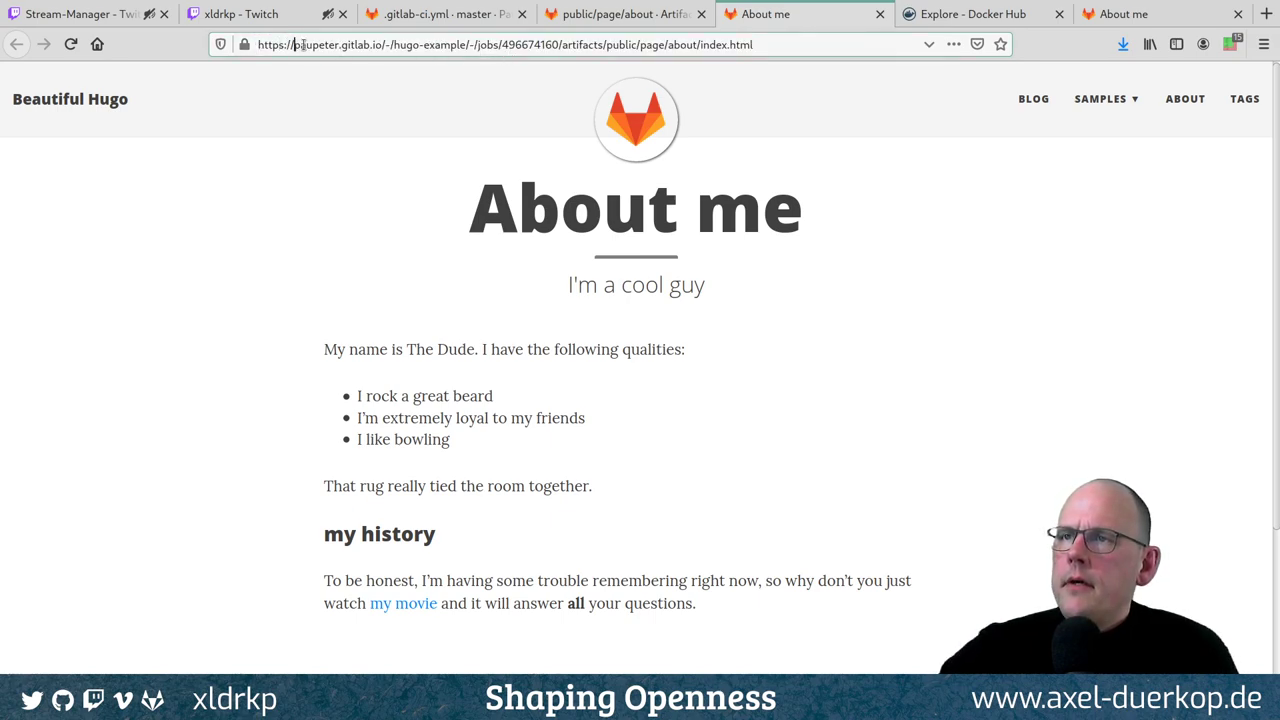
pyautogui.moveTo(294, 45); pyautogui.dragTo(384, 45)
pyautogui.click(383, 45)
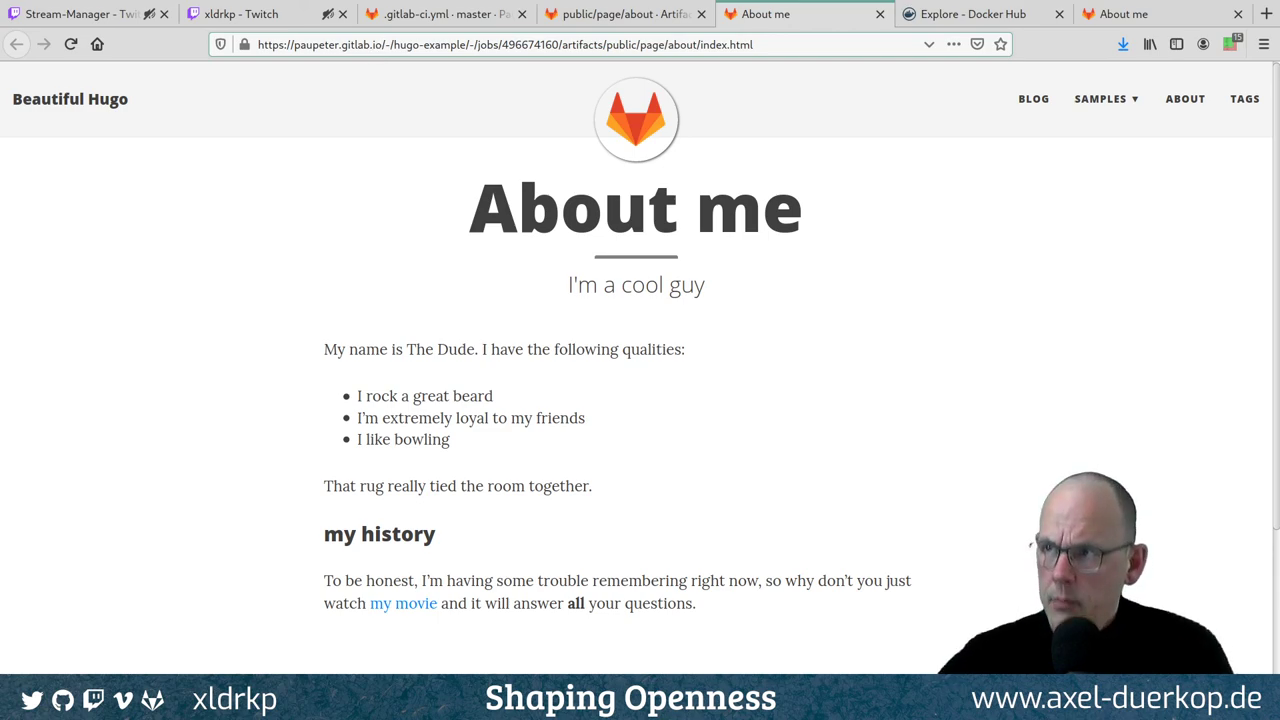
# Return to the root of the job artifacts on GitLab, check the terminal server, and go back to the hugo-example project overview
pyautogui.click(625, 16)
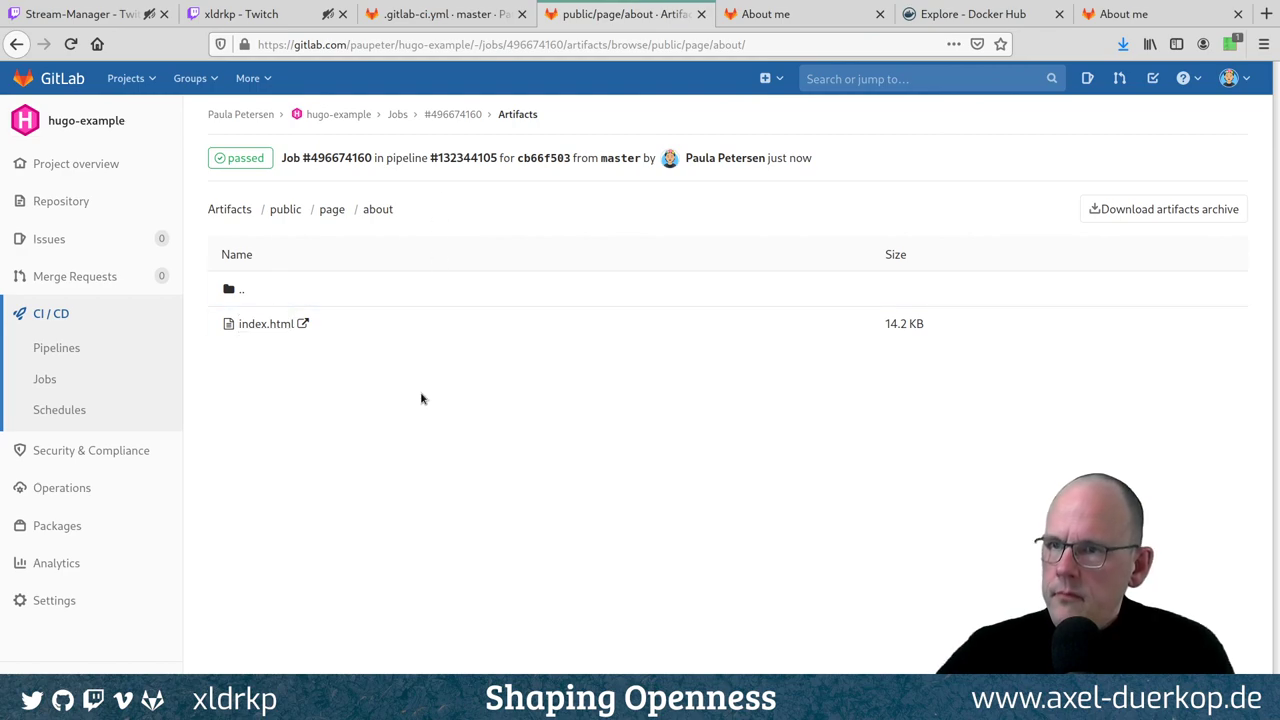
pyautogui.click(233, 212)
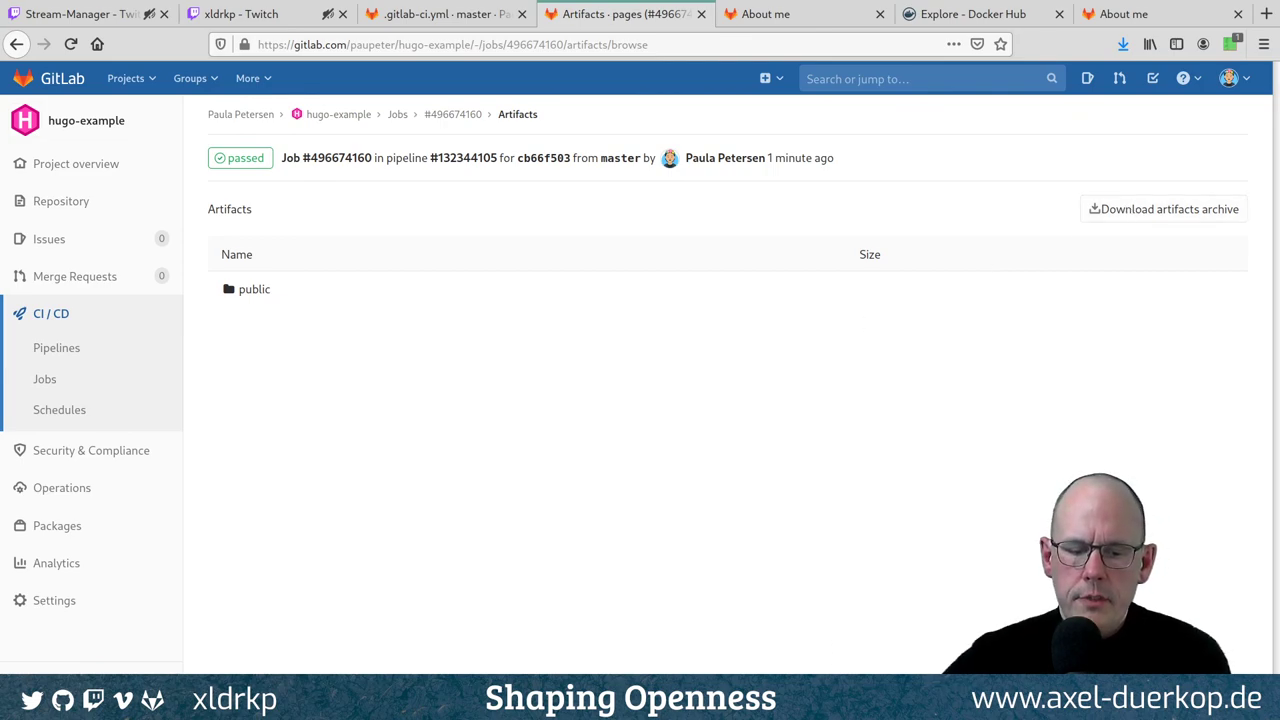
pyautogui.hotkey('alt', 'Tab')
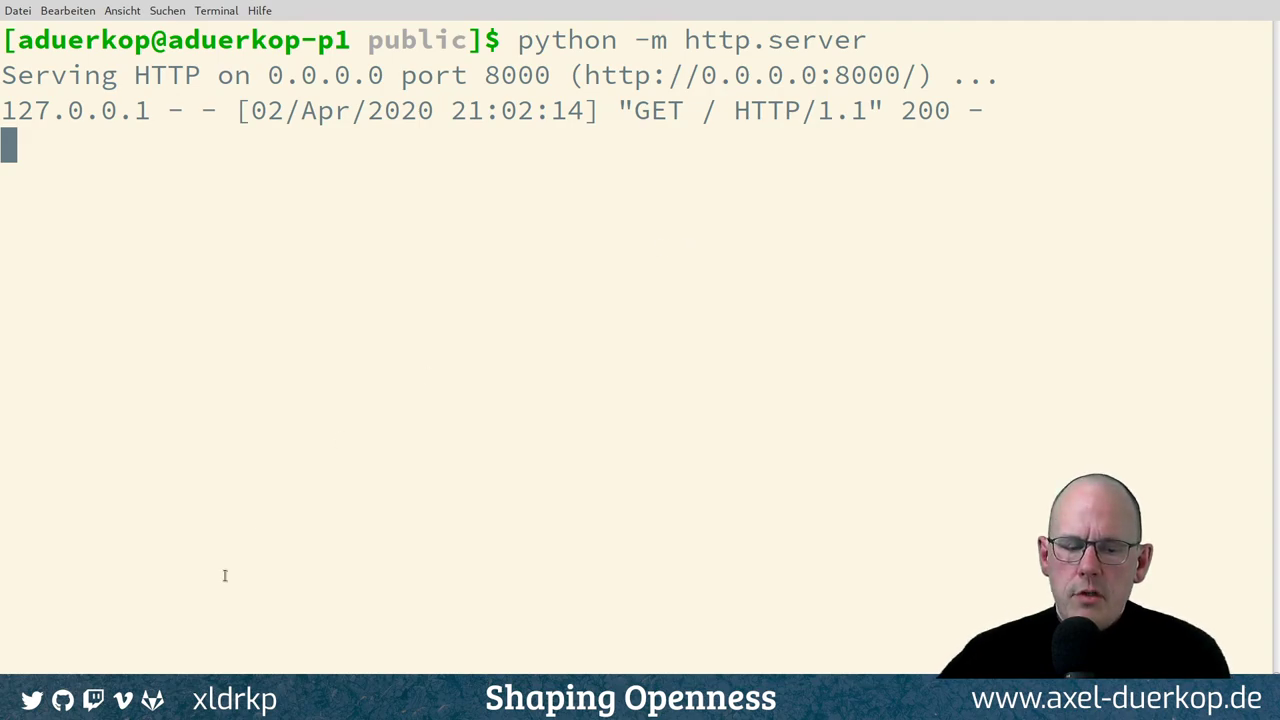
pyautogui.hotkey('alt', 'Tab')
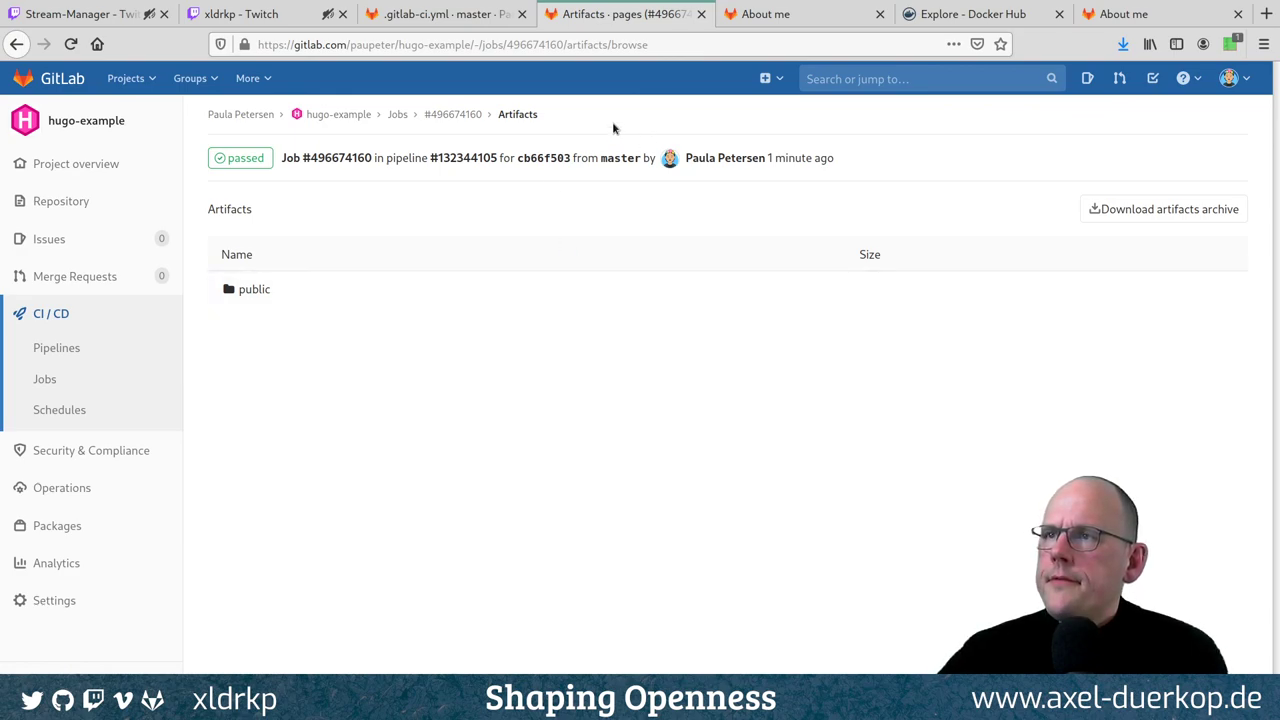
pyautogui.click(108, 121)
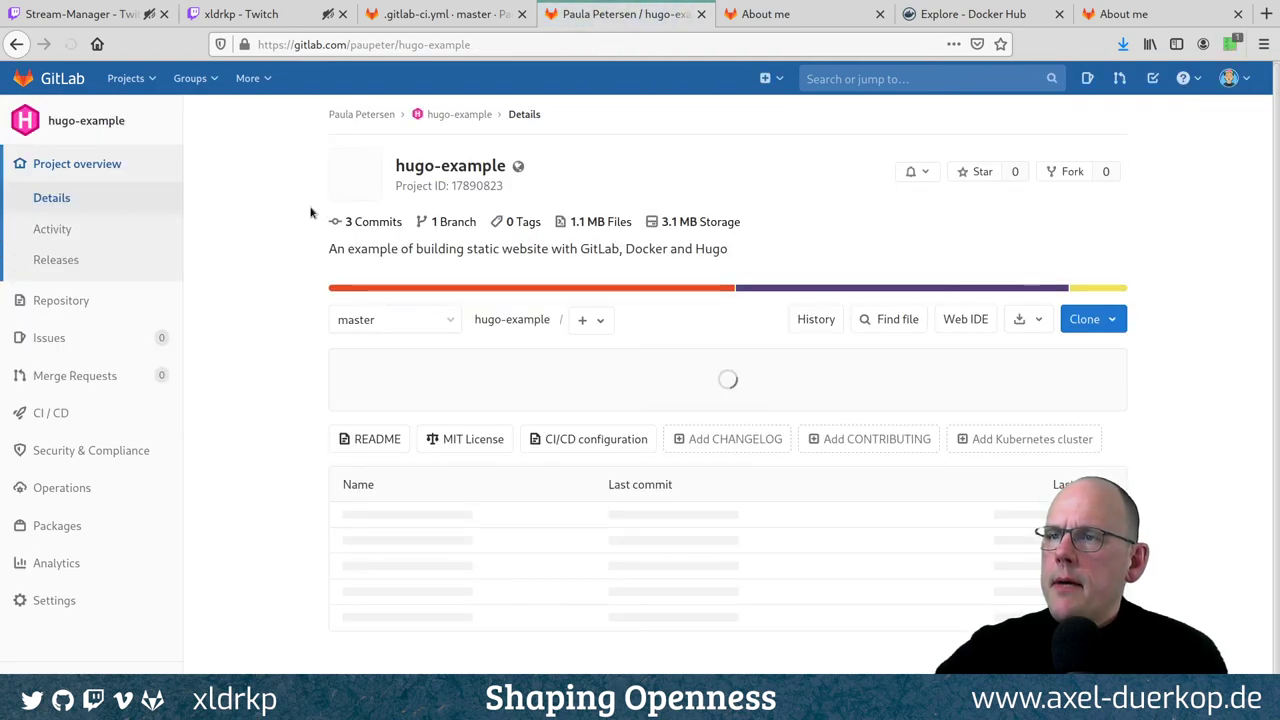